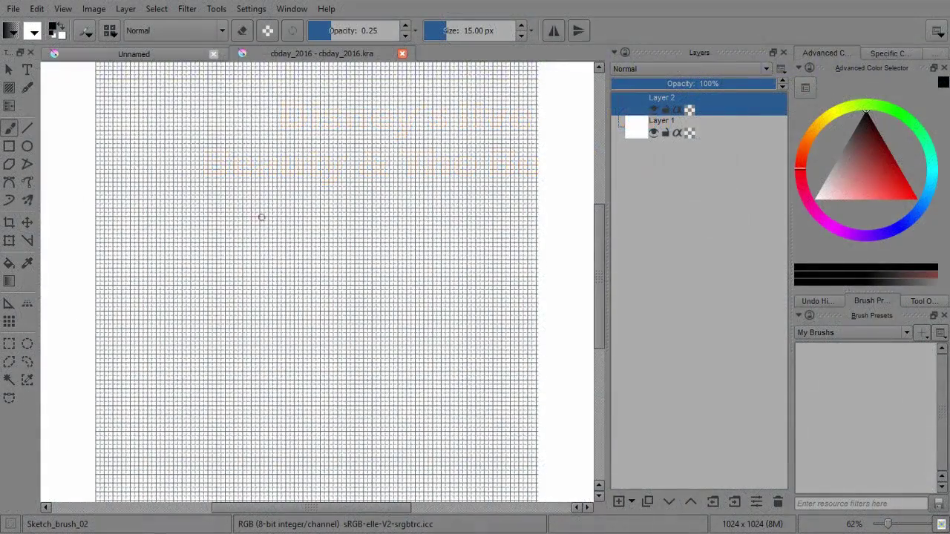
Sketch a steep diagonal line of overlapping strokes across the lower-right part of the wraparound tile
{"action": "scroll", "coordinate": [337, 233], "scroll_direction": "down", "scroll_amount": 2}
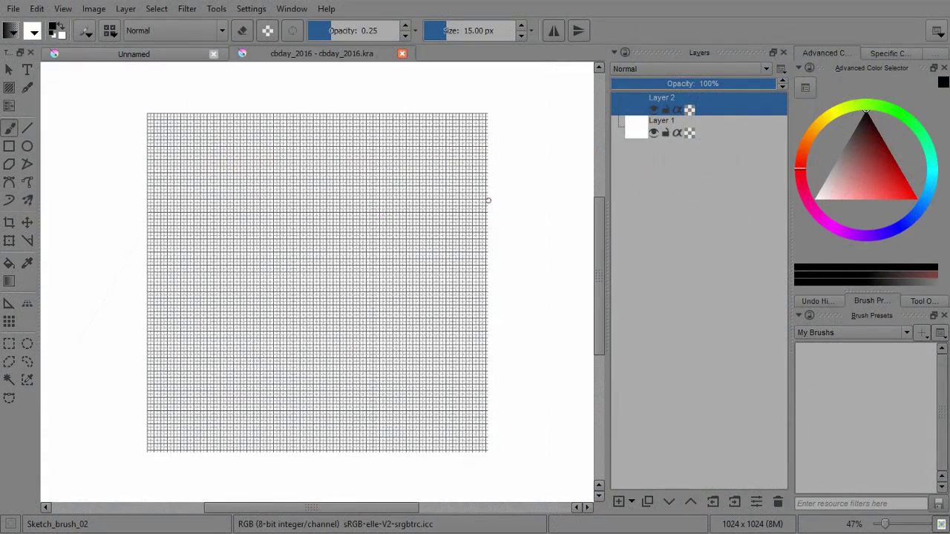
{"action": "left_click_drag", "start_coordinate": [484, 210], "coordinate": [380, 390]}
{"action": "left_click_drag", "start_coordinate": [497, 196], "coordinate": [373, 397]}
{"action": "left_click_drag", "start_coordinate": [489, 212], "coordinate": [328, 478]}
{"action": "left_click_drag", "start_coordinate": [456, 252], "coordinate": [323, 482]}
{"action": "left_click_drag", "start_coordinate": [420, 324], "coordinate": [327, 465]}
{"action": "left_click_drag", "start_coordinate": [515, 165], "coordinate": [437, 301]}
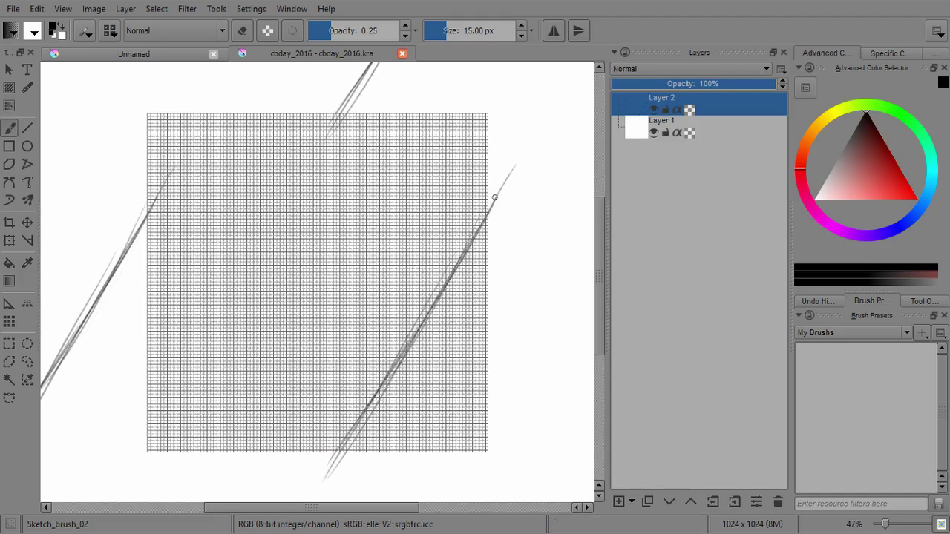
{"action": "left_click_drag", "start_coordinate": [484, 214], "coordinate": [366, 414]}
Sketch a long cross line sloping down to the steep diagonal, plus a steep edge line along the tile's upper-left corner
{"action": "left_click_drag", "start_coordinate": [325, 138], "coordinate": [475, 230]}
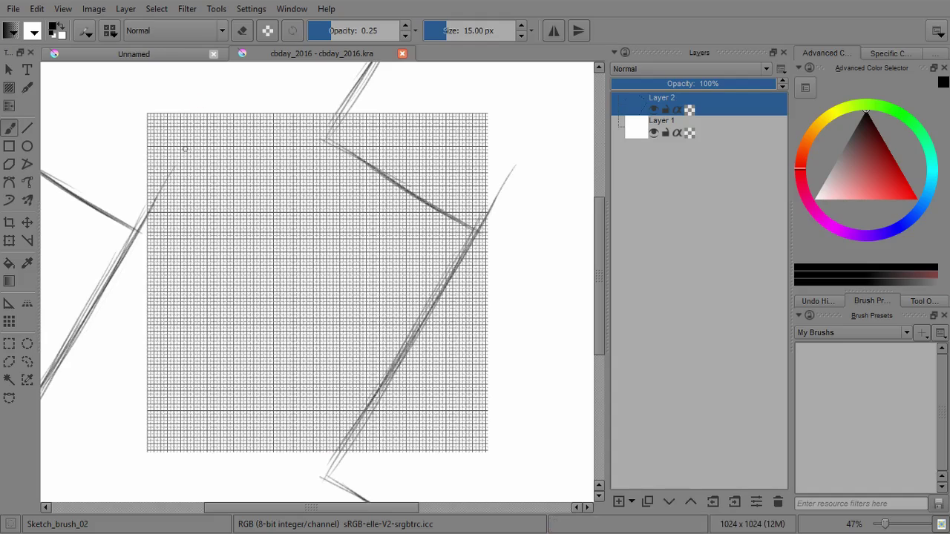
{"action": "mouse_move", "coordinate": [197, 127]}
{"action": "left_mouse_down"}
{"action": "mouse_move", "coordinate": [216, 90]}
{"action": "mouse_move", "coordinate": [142, 214]}
{"action": "left_mouse_up"}
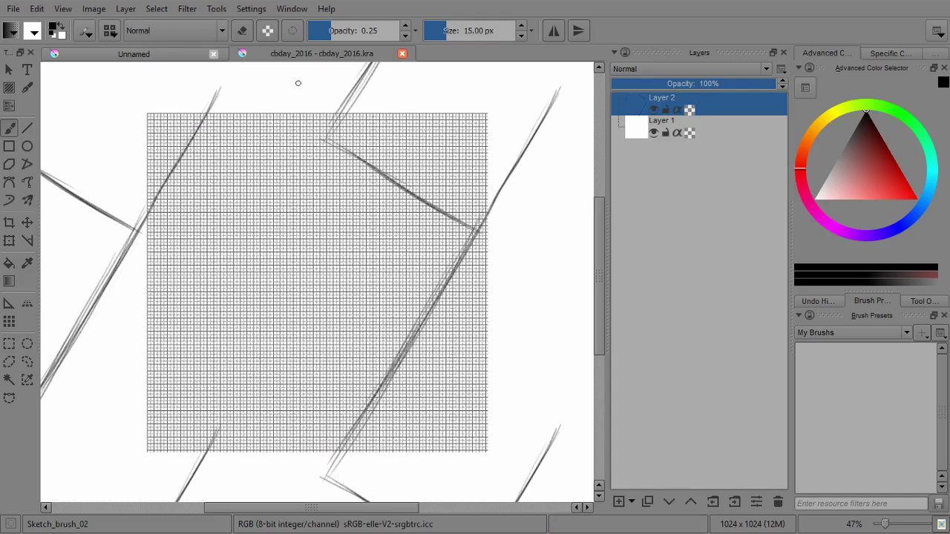
{"action": "left_click_drag", "start_coordinate": [218, 88], "coordinate": [413, 184]}
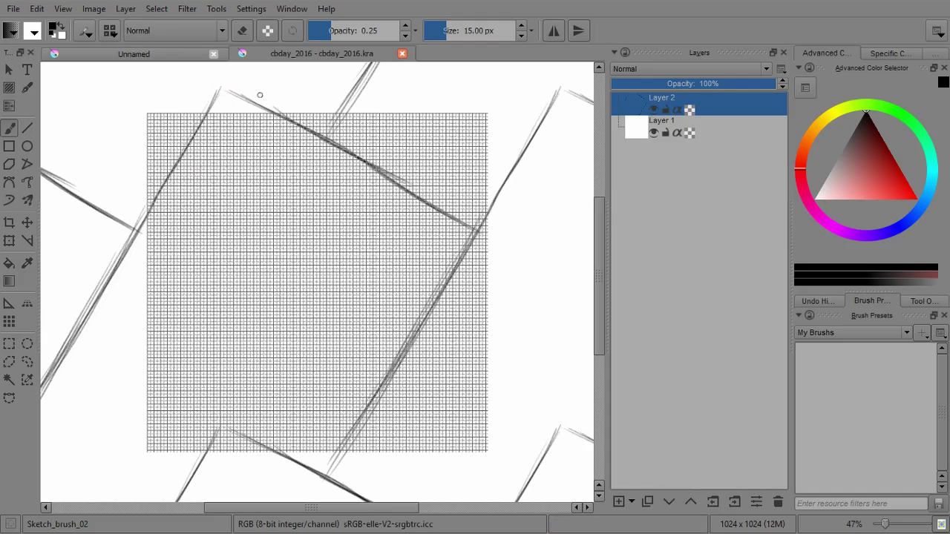
Sketch a second cross line parallel below the first and join the two with a short steep divider
{"action": "left_click_drag", "start_coordinate": [139, 228], "coordinate": [397, 361]}
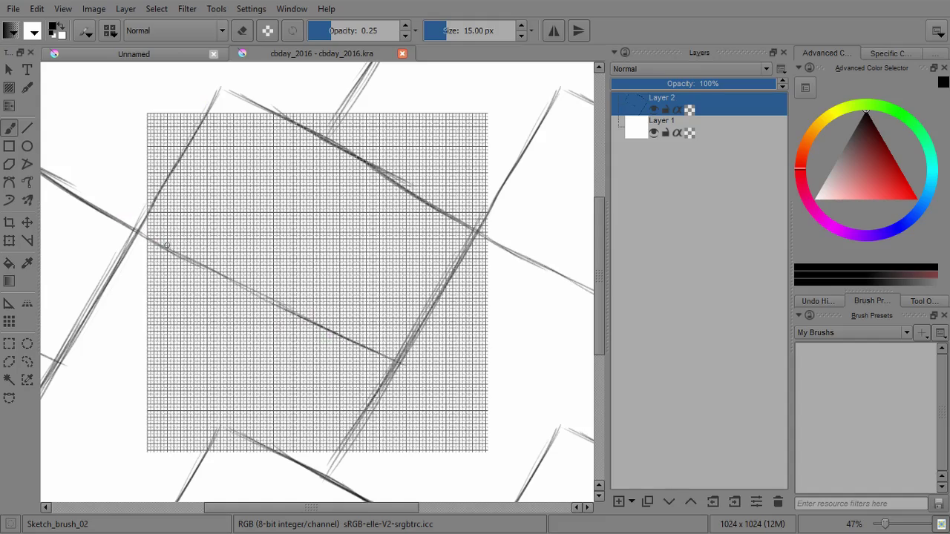
{"action": "left_click_drag", "start_coordinate": [141, 236], "coordinate": [415, 370]}
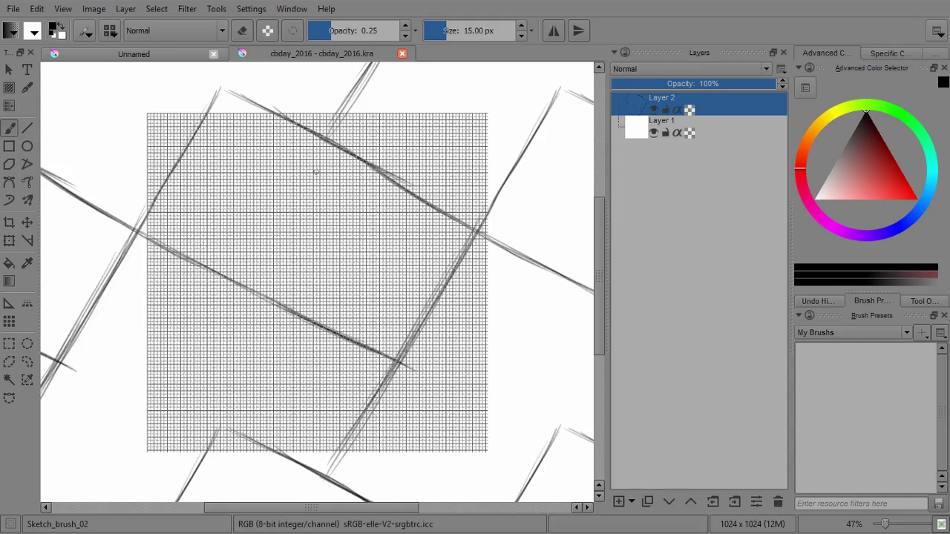
{"action": "left_click_drag", "start_coordinate": [326, 124], "coordinate": [371, 76]}
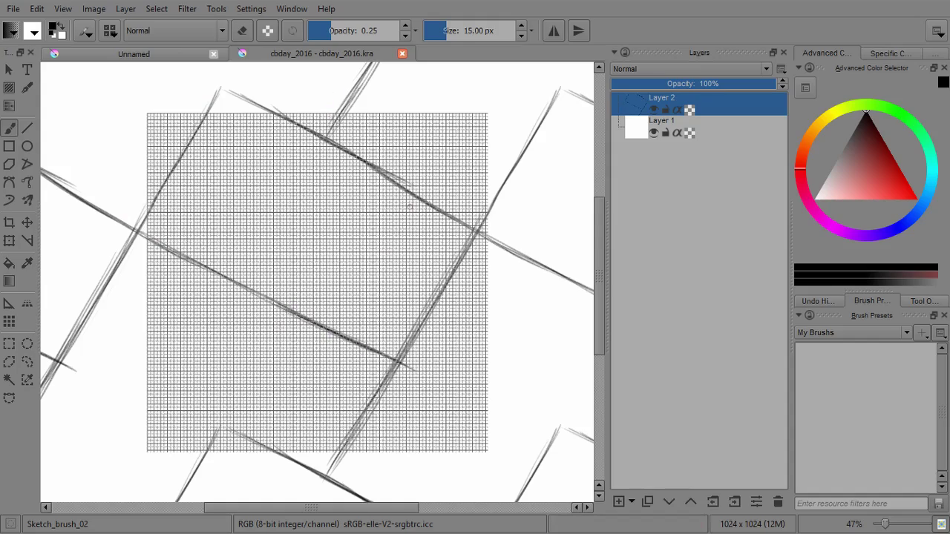
{"action": "left_click_drag", "start_coordinate": [413, 192], "coordinate": [324, 335]}
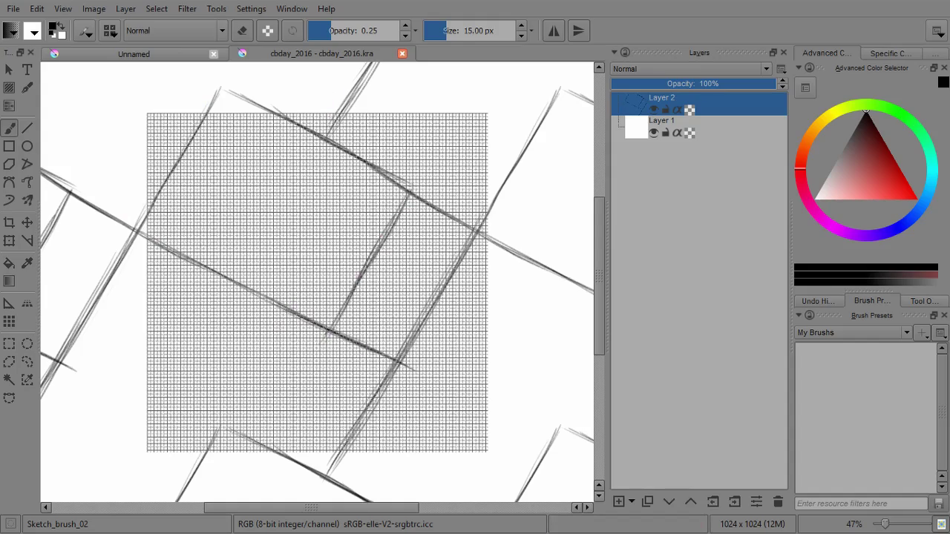
{"action": "left_click_drag", "start_coordinate": [380, 249], "coordinate": [353, 297]}
Examine how the sketched line pattern repeats around the canvas tile and across its borders
{"action": "key", "text": "minus"}
{"action": "key", "text": "minus"}
{"action": "key", "text": "minus"}
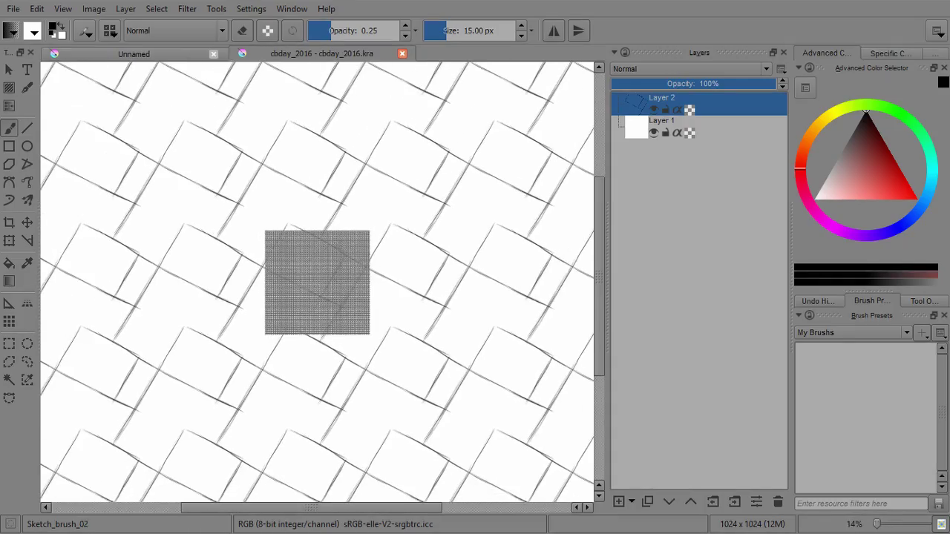
{"action": "key", "text": "plus"}
{"action": "key", "text": "plus"}
{"action": "key", "text": "plus"}
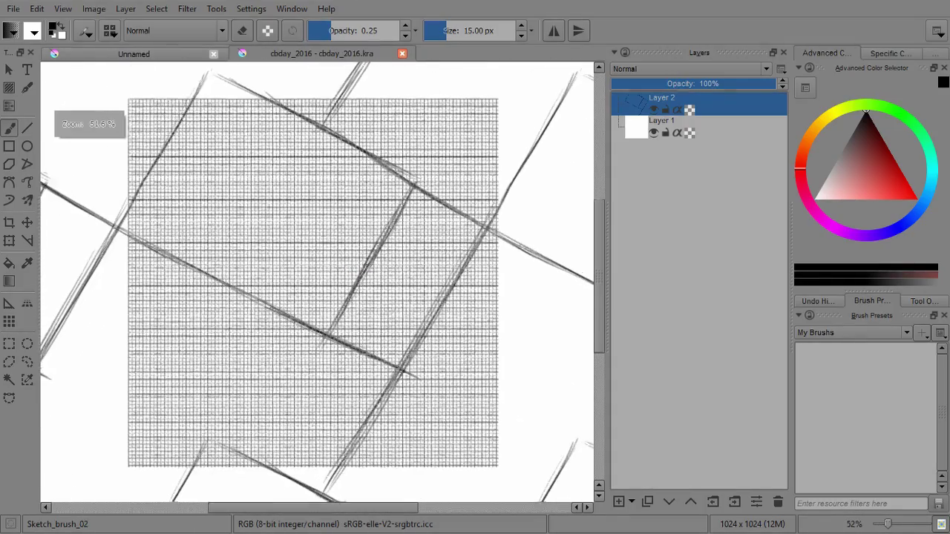
{"action": "left_click_drag", "start_coordinate": [312, 297], "coordinate": [396, 246]}
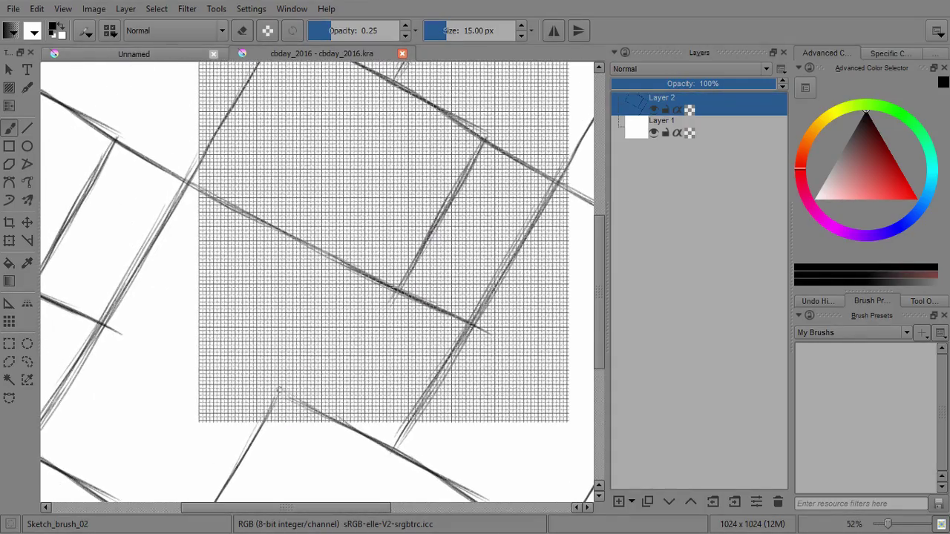
{"action": "left_click_drag", "start_coordinate": [279, 388], "coordinate": [280, 386]}
{"action": "left_click_drag", "start_coordinate": [387, 188], "coordinate": [331, 268]}
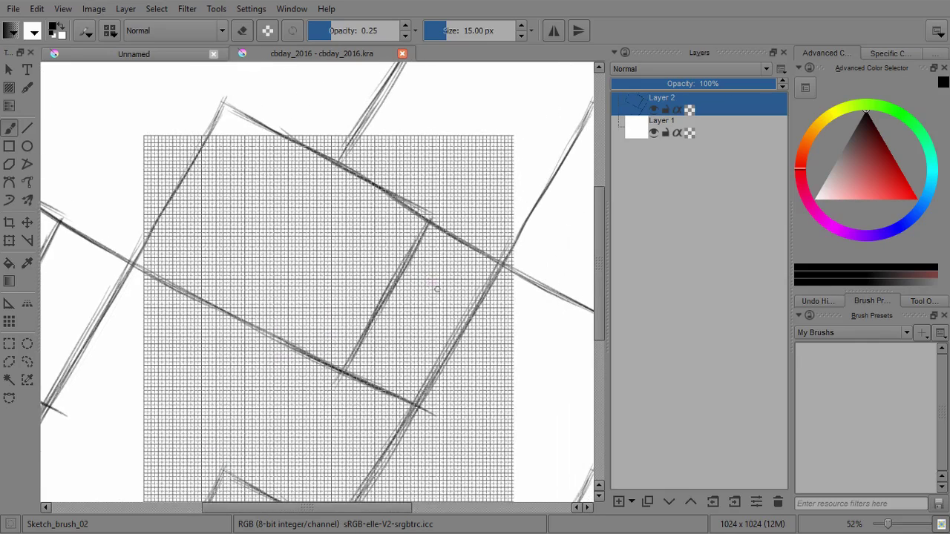
Add a new paint layer above the line sketch for drawing in the narrow panel
{"action": "left_click", "coordinate": [618, 501]}
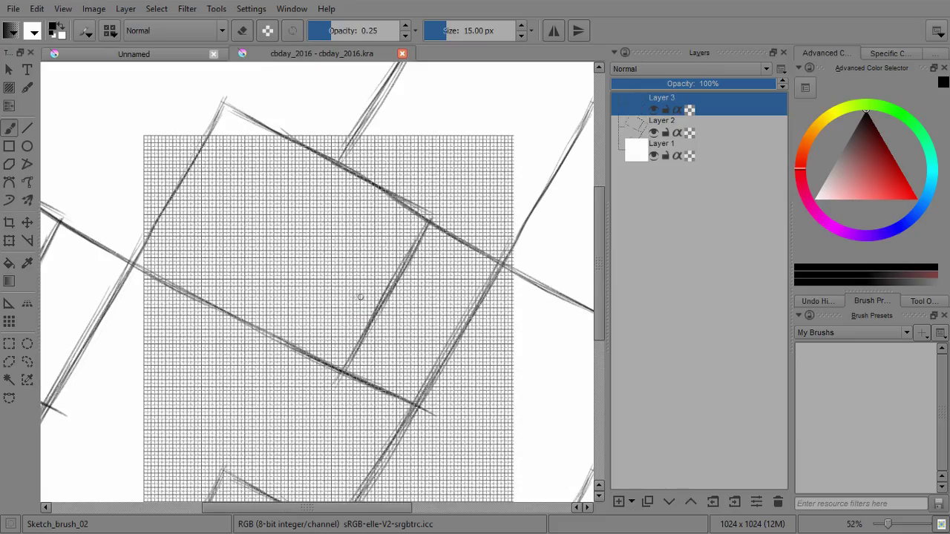
{"action": "left_click_drag", "start_coordinate": [345, 300], "coordinate": [363, 282]}
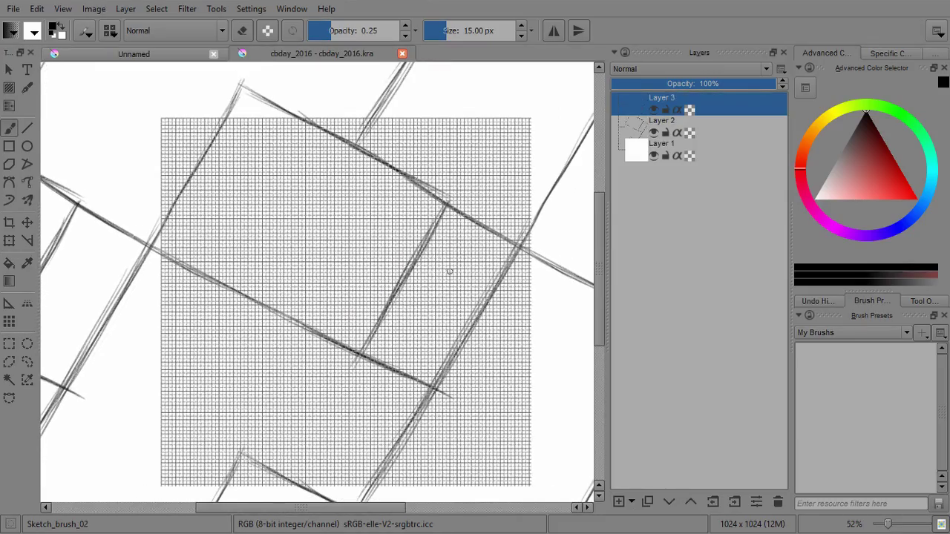
{"action": "scroll", "coordinate": [457, 271], "scroll_direction": "up", "scroll_amount": 4}
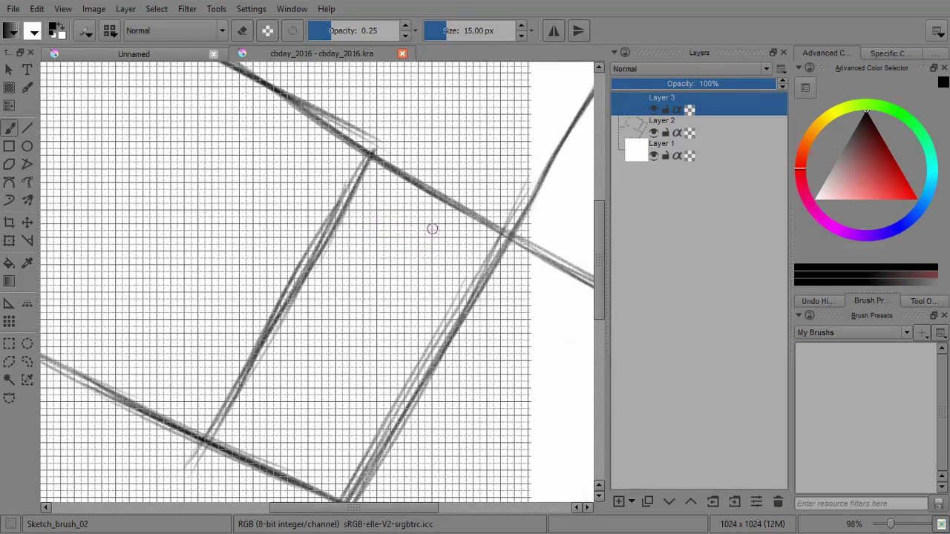
{"action": "left_click_drag", "start_coordinate": [429, 215], "coordinate": [422, 262]}
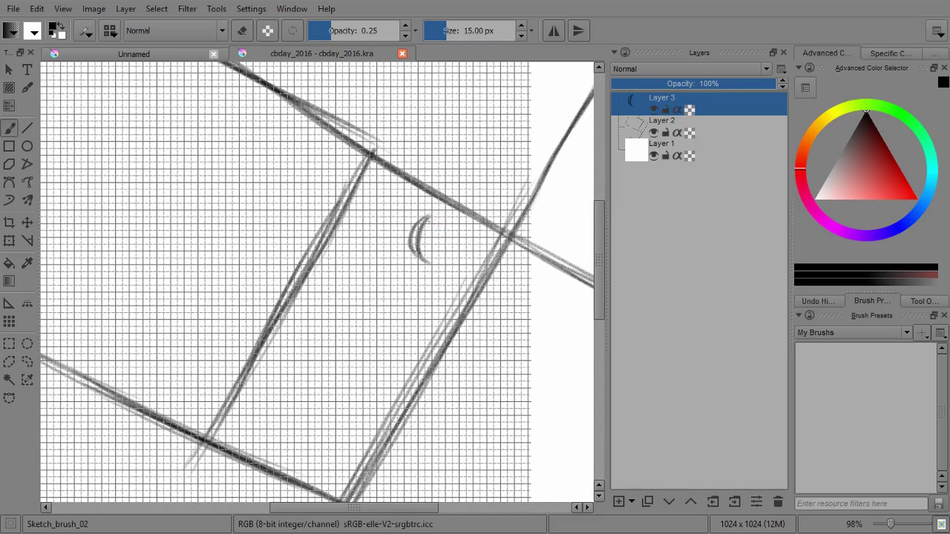
{"action": "mouse_move", "coordinate": [429, 217]}
{"action": "left_mouse_down"}
{"action": "mouse_move", "coordinate": [455, 253]}
{"action": "mouse_move", "coordinate": [414, 260]}
{"action": "left_mouse_up"}
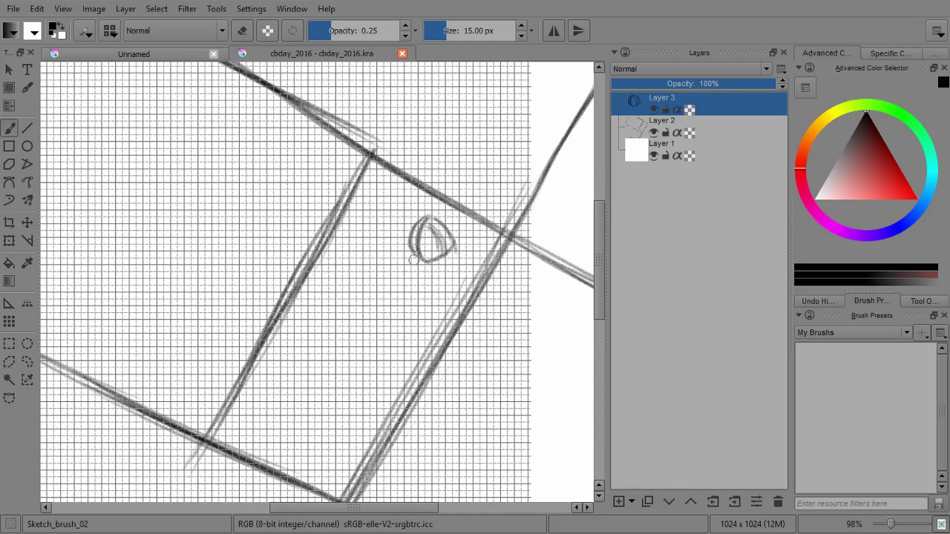
{"action": "mouse_move", "coordinate": [438, 213]}
{"action": "left_mouse_down"}
{"action": "mouse_move", "coordinate": [391, 219]}
{"action": "mouse_move", "coordinate": [412, 211]}
{"action": "mouse_move", "coordinate": [376, 239]}
{"action": "mouse_move", "coordinate": [441, 221]}
{"action": "mouse_move", "coordinate": [365, 224]}
{"action": "mouse_move", "coordinate": [382, 267]}
{"action": "left_mouse_up"}
{"action": "left_click_drag", "start_coordinate": [370, 228], "coordinate": [387, 262]}
{"action": "left_click_drag", "start_coordinate": [379, 236], "coordinate": [397, 272]}
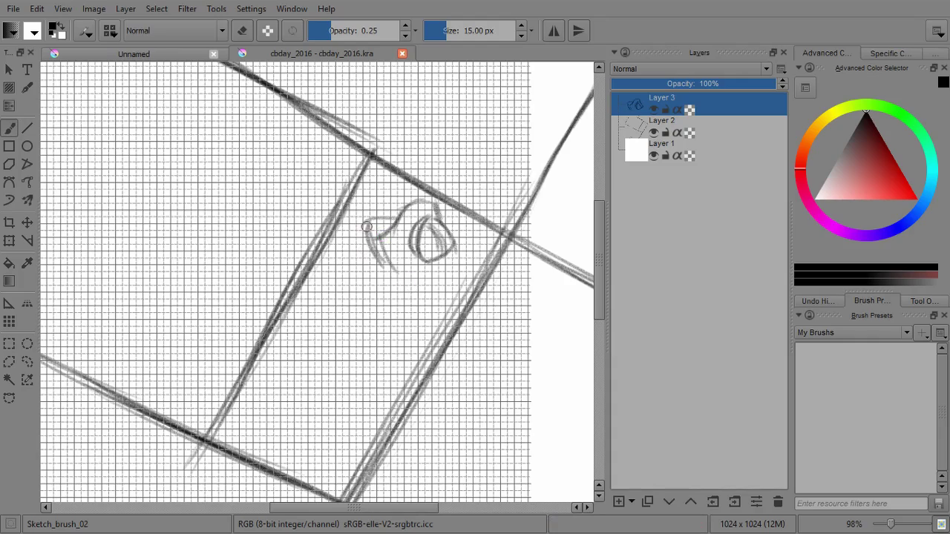
{"action": "mouse_move", "coordinate": [370, 236]}
{"action": "left_mouse_down"}
{"action": "mouse_move", "coordinate": [375, 280]}
{"action": "mouse_move", "coordinate": [395, 267]}
{"action": "left_mouse_up"}
{"action": "mouse_move", "coordinate": [392, 269]}
{"action": "left_mouse_down"}
{"action": "mouse_move", "coordinate": [410, 208]}
{"action": "mouse_move", "coordinate": [444, 242]}
{"action": "mouse_move", "coordinate": [373, 247]}
{"action": "left_mouse_up"}
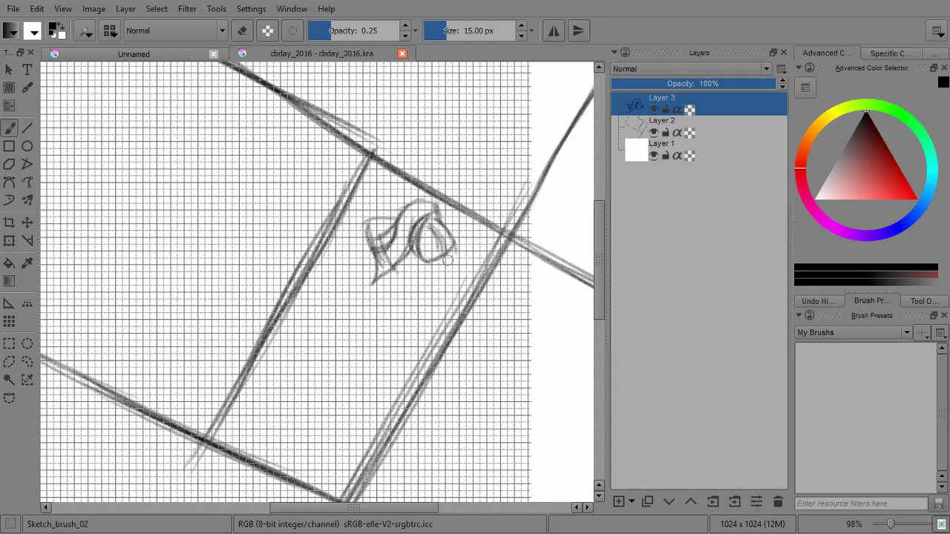
{"action": "key", "text": "slash"}
{"action": "mouse_move", "coordinate": [424, 269]}
{"action": "left_mouse_down"}
{"action": "mouse_move", "coordinate": [343, 238]}
{"action": "mouse_move", "coordinate": [455, 271]}
{"action": "left_mouse_up"}
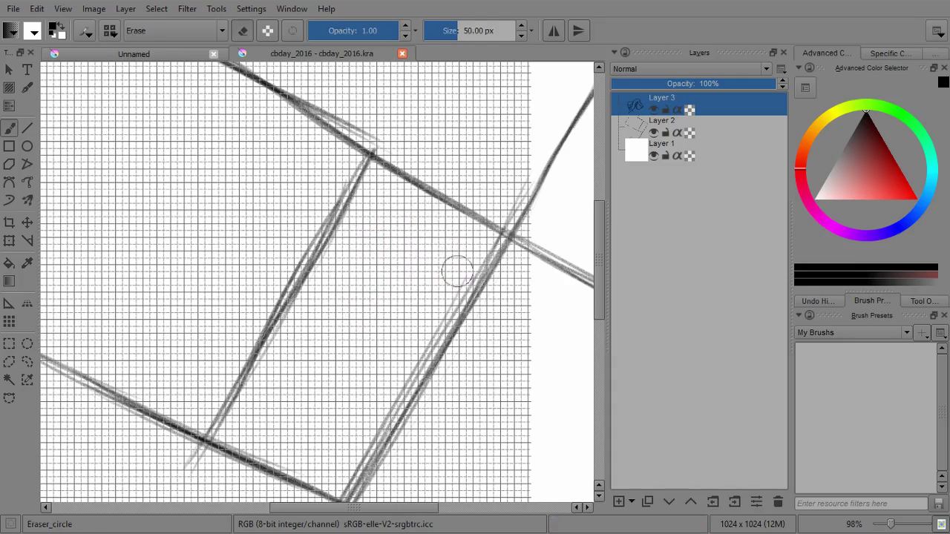
{"action": "key", "text": "e"}
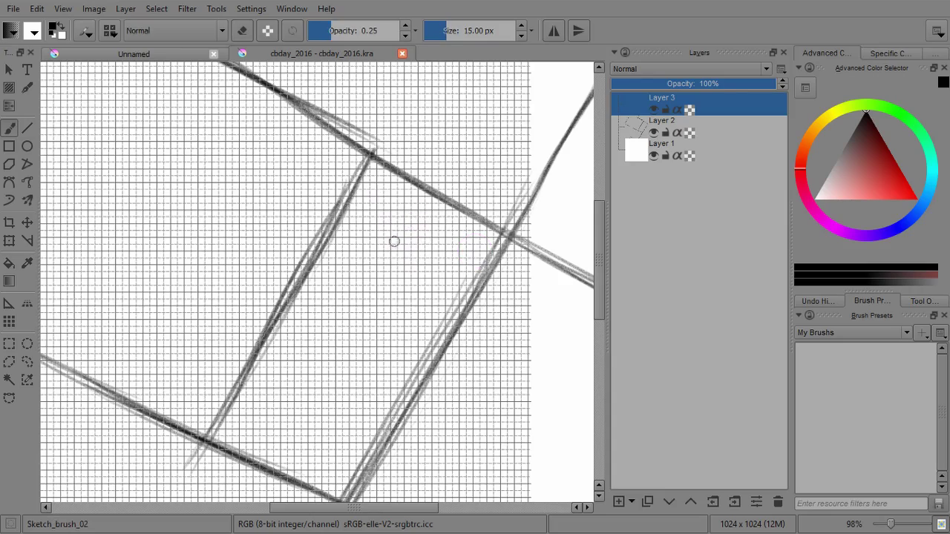
{"action": "mouse_move", "coordinate": [417, 216]}
{"action": "left_mouse_down"}
{"action": "mouse_move", "coordinate": [400, 287]}
{"action": "mouse_move", "coordinate": [440, 214]}
{"action": "mouse_move", "coordinate": [401, 264]}
{"action": "mouse_move", "coordinate": [440, 212]}
{"action": "mouse_move", "coordinate": [395, 249]}
{"action": "left_mouse_up"}
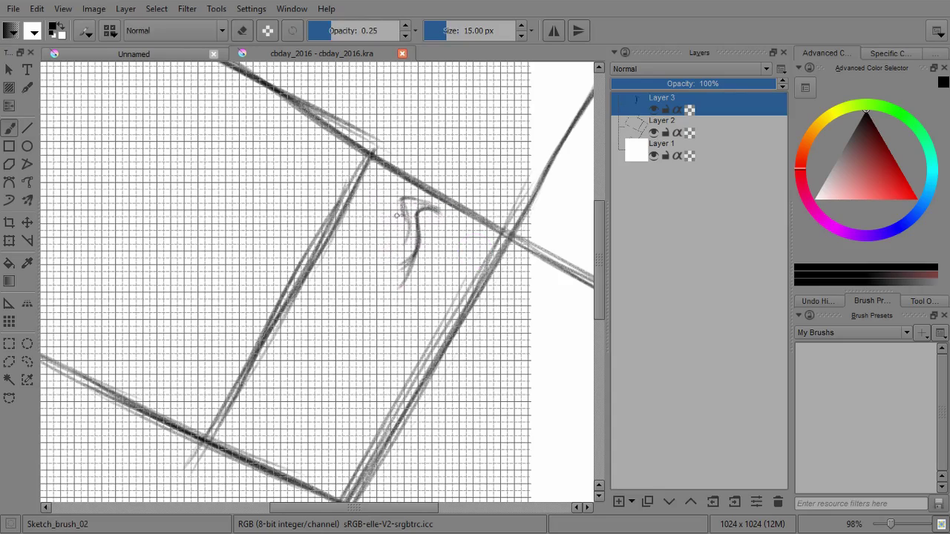
{"action": "mouse_move", "coordinate": [403, 212]}
{"action": "left_mouse_down"}
{"action": "mouse_move", "coordinate": [374, 234]}
{"action": "mouse_move", "coordinate": [429, 273]}
{"action": "mouse_move", "coordinate": [391, 208]}
{"action": "mouse_move", "coordinate": [437, 210]}
{"action": "mouse_move", "coordinate": [432, 241]}
{"action": "mouse_move", "coordinate": [455, 230]}
{"action": "mouse_move", "coordinate": [440, 250]}
{"action": "mouse_move", "coordinate": [451, 264]}
{"action": "mouse_move", "coordinate": [466, 256]}
{"action": "mouse_move", "coordinate": [392, 277]}
{"action": "left_mouse_up"}
{"action": "key", "text": "slash"}
{"action": "key", "text": "slash"}
Sketch a rosebud with curled inner petals and overlapping outer petals in the narrow panel's upper end
{"action": "mouse_move", "coordinate": [462, 254]}
{"action": "left_mouse_down"}
{"action": "mouse_move", "coordinate": [409, 276]}
{"action": "mouse_move", "coordinate": [417, 285]}
{"action": "left_mouse_up"}
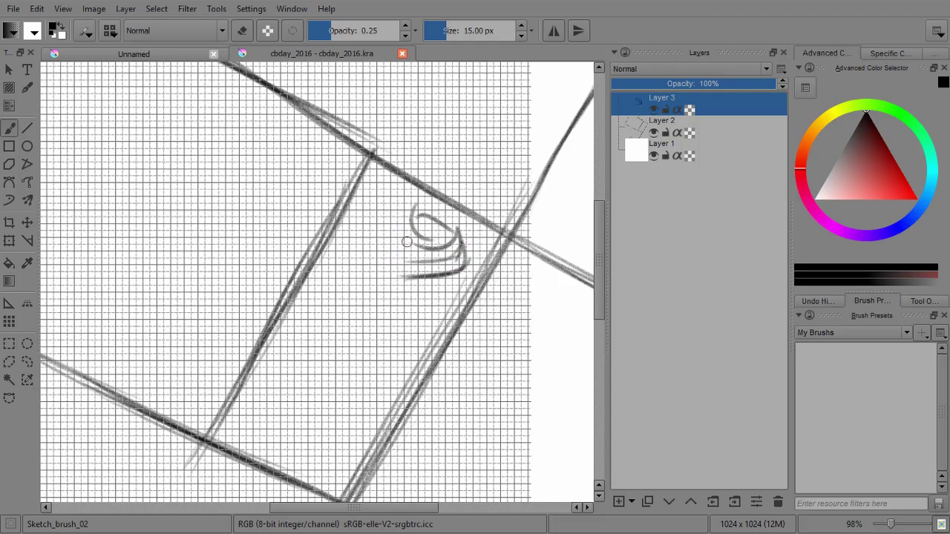
{"action": "mouse_move", "coordinate": [416, 203]}
{"action": "left_mouse_down"}
{"action": "mouse_move", "coordinate": [399, 227]}
{"action": "mouse_move", "coordinate": [409, 256]}
{"action": "left_mouse_up"}
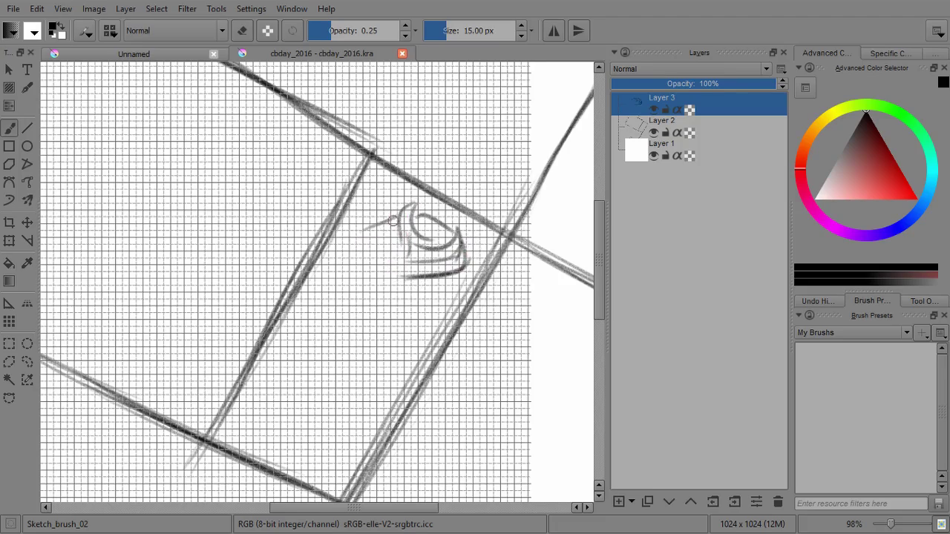
{"action": "mouse_move", "coordinate": [394, 217]}
{"action": "left_mouse_down"}
{"action": "mouse_move", "coordinate": [365, 225]}
{"action": "mouse_move", "coordinate": [380, 263]}
{"action": "mouse_move", "coordinate": [409, 286]}
{"action": "mouse_move", "coordinate": [456, 284]}
{"action": "mouse_move", "coordinate": [381, 262]}
{"action": "mouse_move", "coordinate": [401, 275]}
{"action": "left_mouse_up"}
{"action": "mouse_move", "coordinate": [426, 230]}
{"action": "left_mouse_down"}
{"action": "mouse_move", "coordinate": [454, 247]}
{"action": "mouse_move", "coordinate": [465, 287]}
{"action": "mouse_move", "coordinate": [423, 292]}
{"action": "mouse_move", "coordinate": [381, 247]}
{"action": "mouse_move", "coordinate": [387, 290]}
{"action": "left_mouse_up"}
{"action": "left_click_drag", "start_coordinate": [385, 258], "coordinate": [413, 303]}
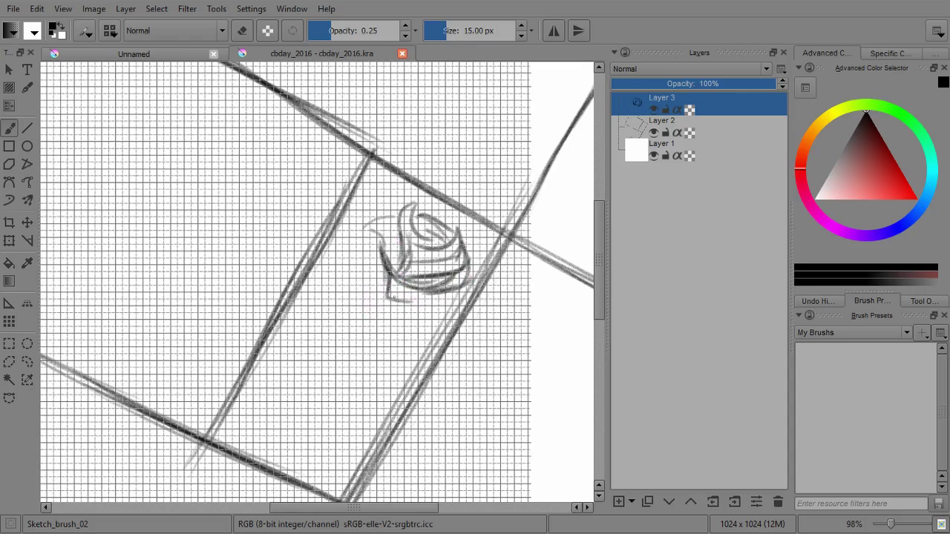
{"action": "key", "text": "ctrl+z"}
{"action": "left_click_drag", "start_coordinate": [385, 257], "coordinate": [391, 290]}
{"action": "left_click_drag", "start_coordinate": [390, 288], "coordinate": [434, 295]}
{"action": "left_click_drag", "start_coordinate": [426, 291], "coordinate": [376, 293]}
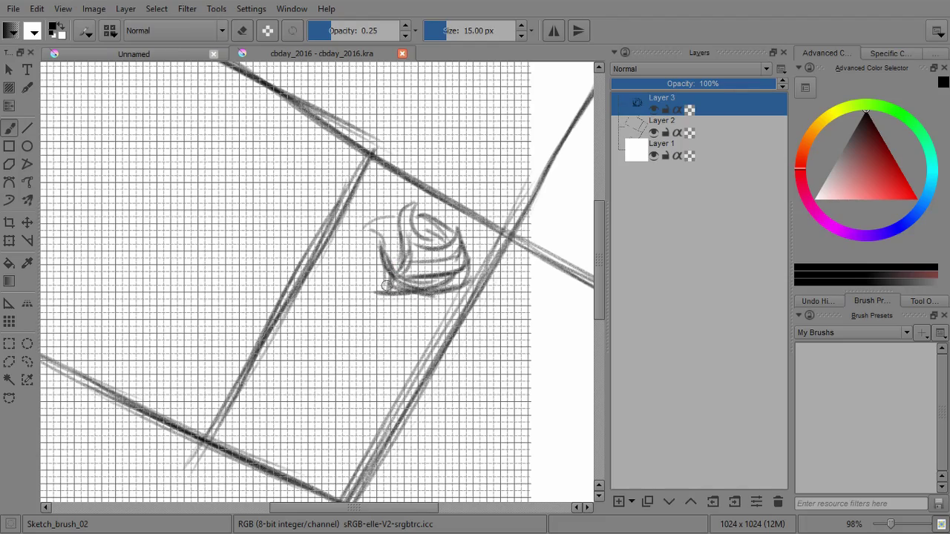
{"action": "left_click_drag", "start_coordinate": [379, 260], "coordinate": [392, 291]}
{"action": "key", "text": "ctrl+z"}
{"action": "key", "text": "ctrl+z"}
{"action": "key", "text": "ctrl+z"}
Sketch the left edge of an S-curved stem from the rosebud's base down to the panel's lower end
{"action": "mouse_move", "coordinate": [391, 273]}
{"action": "left_mouse_down"}
{"action": "mouse_move", "coordinate": [336, 340]}
{"action": "mouse_move", "coordinate": [303, 405]}
{"action": "left_mouse_up"}
{"action": "key", "text": "ctrl+z"}
{"action": "left_click_drag", "start_coordinate": [368, 317], "coordinate": [303, 383]}
{"action": "left_click_drag", "start_coordinate": [333, 340], "coordinate": [303, 414]}
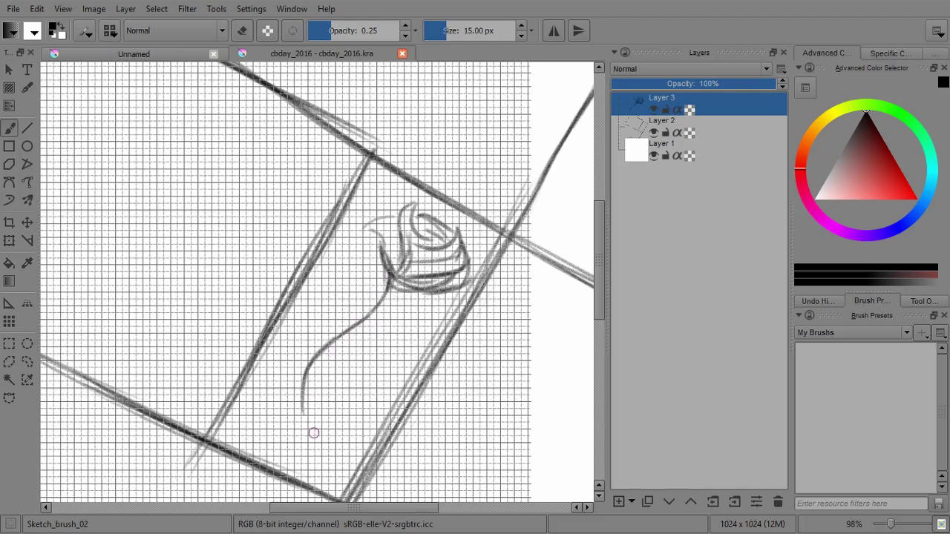
{"action": "mouse_move", "coordinate": [316, 360]}
{"action": "left_mouse_down"}
{"action": "mouse_move", "coordinate": [304, 405]}
{"action": "mouse_move", "coordinate": [312, 449]}
{"action": "mouse_move", "coordinate": [335, 442]}
{"action": "mouse_move", "coordinate": [341, 451]}
{"action": "left_mouse_up"}
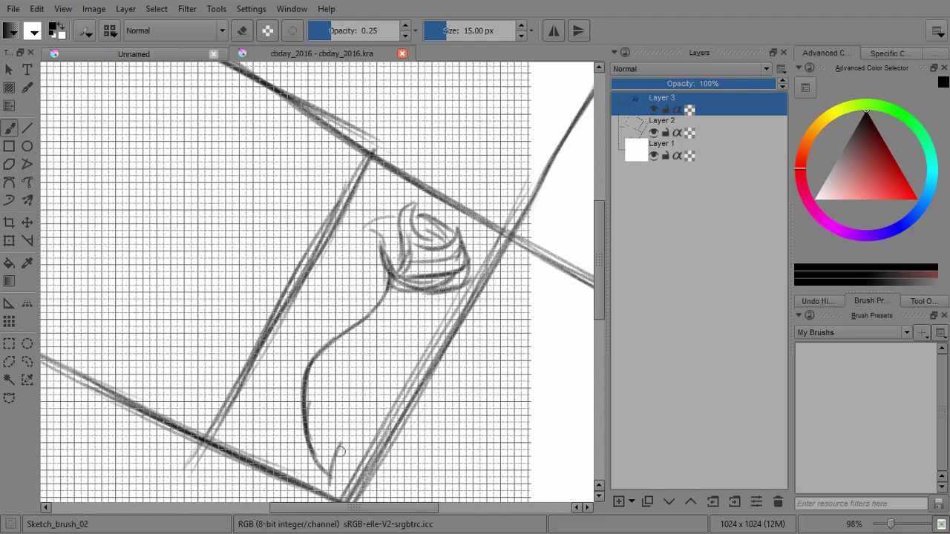
{"action": "key", "text": "ctrl+z"}
Sketch the stem's right edge parallel to the left one, meeting it in a pointed lower tip
{"action": "left_click_drag", "start_coordinate": [331, 486], "coordinate": [327, 392]}
{"action": "mouse_move", "coordinate": [331, 370]}
{"action": "left_mouse_down"}
{"action": "mouse_move", "coordinate": [324, 418]}
{"action": "mouse_move", "coordinate": [382, 316]}
{"action": "mouse_move", "coordinate": [409, 283]}
{"action": "mouse_move", "coordinate": [419, 288]}
{"action": "mouse_move", "coordinate": [322, 369]}
{"action": "left_mouse_up"}
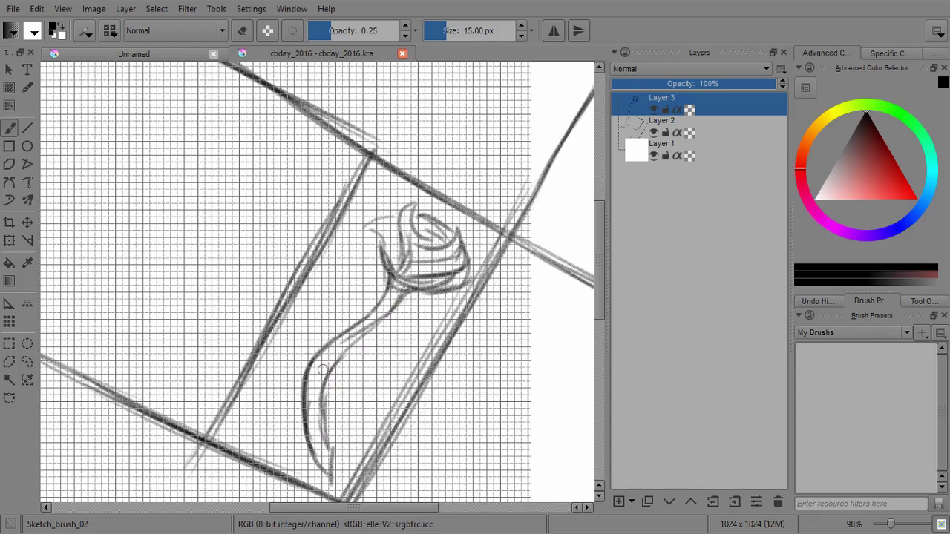
{"action": "mouse_move", "coordinate": [376, 325]}
{"action": "left_mouse_down"}
{"action": "mouse_move", "coordinate": [324, 381]}
{"action": "mouse_move", "coordinate": [322, 436]}
{"action": "mouse_move", "coordinate": [334, 453]}
{"action": "left_mouse_up"}
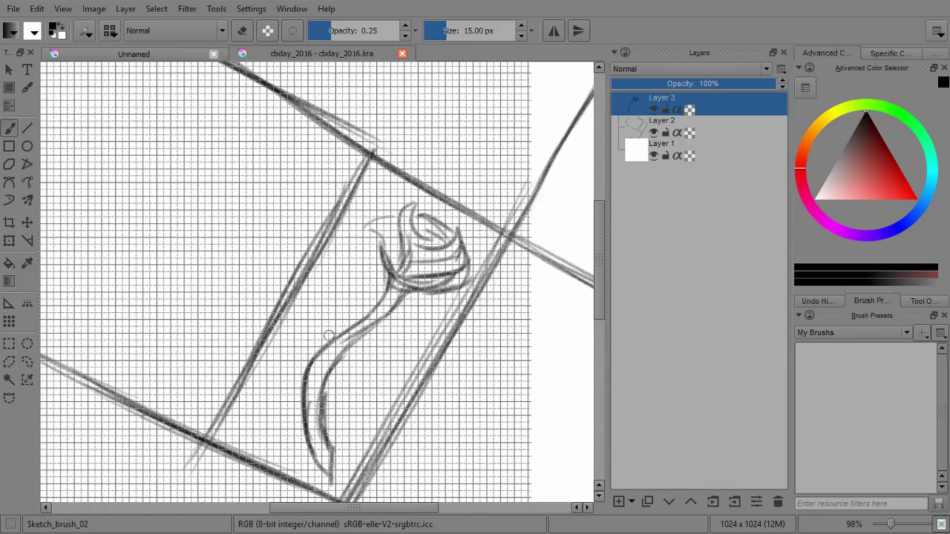
Sketch a pointed leaf with a midrib and short stalk growing upward from the stem's left side
{"action": "left_click_drag", "start_coordinate": [342, 334], "coordinate": [352, 288]}
{"action": "key", "text": "ctrl+z"}
{"action": "mouse_move", "coordinate": [344, 334]}
{"action": "left_mouse_down"}
{"action": "mouse_move", "coordinate": [341, 295]}
{"action": "mouse_move", "coordinate": [361, 259]}
{"action": "left_mouse_up"}
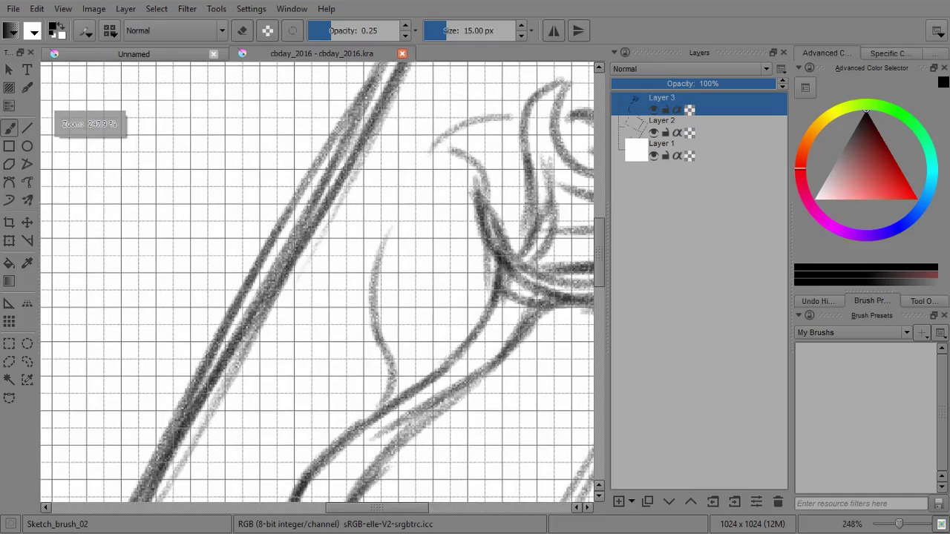
{"action": "scroll", "coordinate": [344, 283], "scroll_direction": "up", "scroll_amount": 3}
{"action": "left_click_drag", "start_coordinate": [379, 356], "coordinate": [345, 314]}
{"action": "mouse_move", "coordinate": [384, 227]}
{"action": "left_mouse_down"}
{"action": "mouse_move", "coordinate": [351, 272]}
{"action": "mouse_move", "coordinate": [346, 322]}
{"action": "left_mouse_up"}
{"action": "left_click_drag", "start_coordinate": [390, 225], "coordinate": [374, 352]}
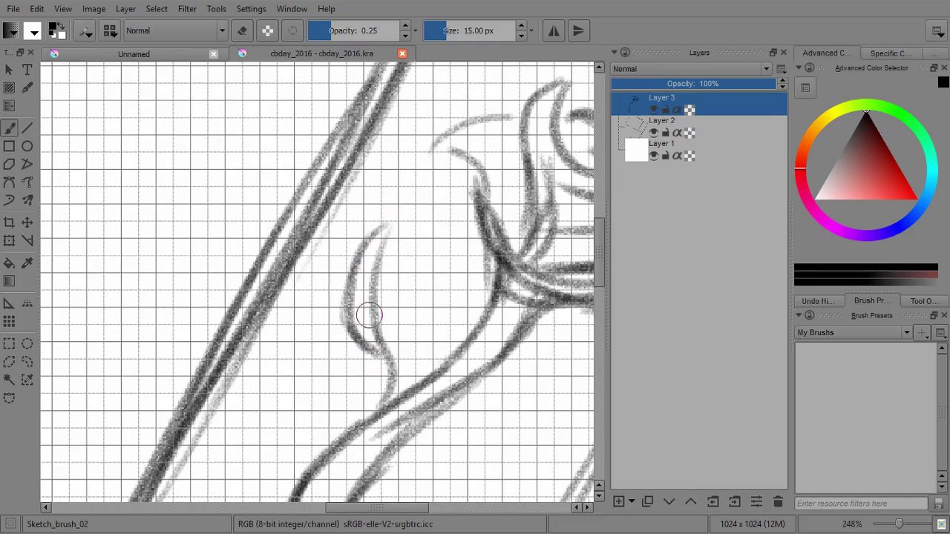
{"action": "mouse_move", "coordinate": [345, 301]}
{"action": "left_mouse_down"}
{"action": "mouse_move", "coordinate": [377, 356]}
{"action": "mouse_move", "coordinate": [384, 407]}
{"action": "left_mouse_up"}
{"action": "mouse_move", "coordinate": [375, 236]}
{"action": "left_mouse_down"}
{"action": "mouse_move", "coordinate": [396, 227]}
{"action": "mouse_move", "coordinate": [411, 285]}
{"action": "mouse_move", "coordinate": [385, 346]}
{"action": "left_mouse_up"}
{"action": "left_click_drag", "start_coordinate": [408, 306], "coordinate": [388, 361]}
Sketch a second pointed leaf on a short stalk growing from the right side of the rose stem
{"action": "left_click_drag", "start_coordinate": [406, 380], "coordinate": [313, 308]}
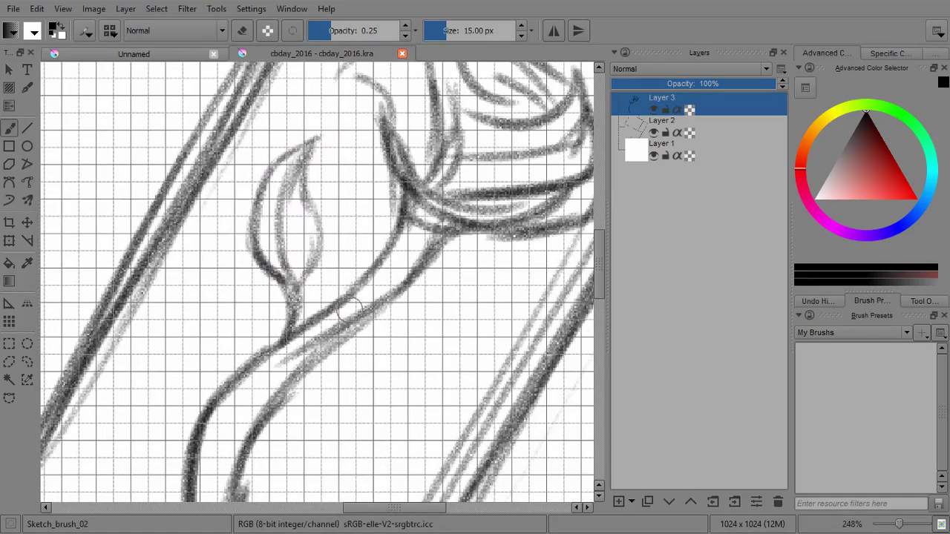
{"action": "mouse_move", "coordinate": [346, 339]}
{"action": "left_mouse_down"}
{"action": "mouse_move", "coordinate": [433, 343]}
{"action": "mouse_move", "coordinate": [495, 322]}
{"action": "left_mouse_up"}
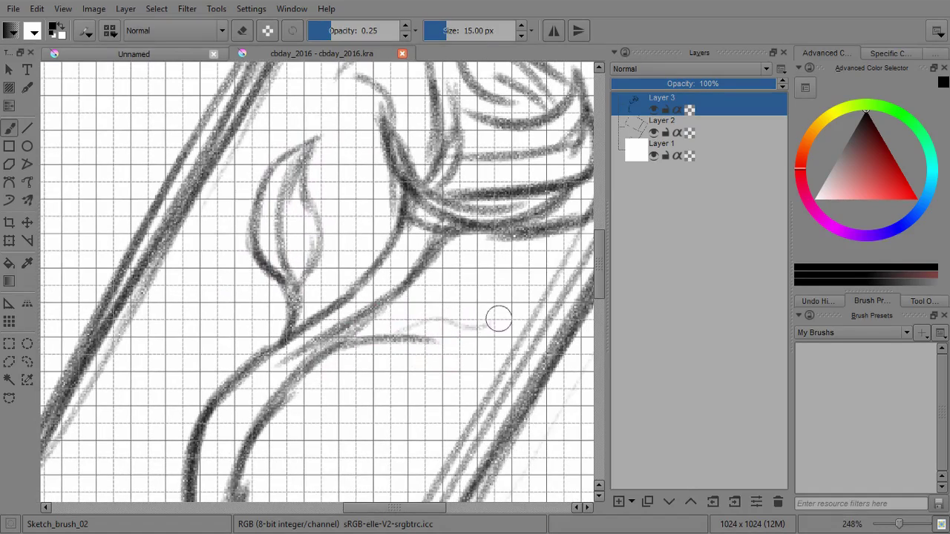
{"action": "mouse_move", "coordinate": [387, 332]}
{"action": "left_mouse_down"}
{"action": "mouse_move", "coordinate": [521, 296]}
{"action": "mouse_move", "coordinate": [426, 365]}
{"action": "mouse_move", "coordinate": [494, 345]}
{"action": "mouse_move", "coordinate": [521, 293]}
{"action": "left_mouse_up"}
{"action": "key", "text": "slash"}
{"action": "mouse_move", "coordinate": [508, 349]}
{"action": "left_mouse_down"}
{"action": "mouse_move", "coordinate": [486, 381]}
{"action": "mouse_move", "coordinate": [495, 354]}
{"action": "left_mouse_up"}
{"action": "left_click", "coordinate": [496, 355]}
{"action": "key", "text": "e"}
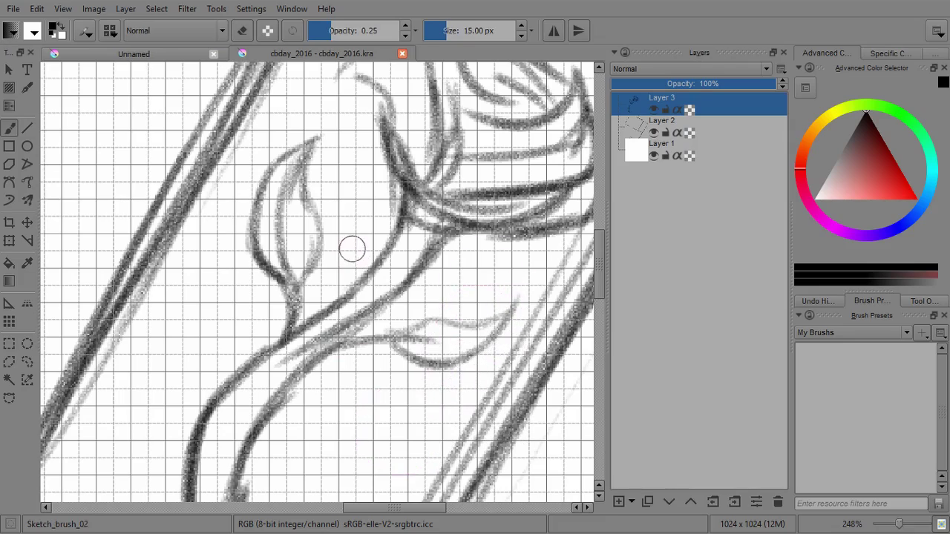
Sketch small pointed thorns on the rose stem, one on the upper left side and one on the right side
{"action": "mouse_move", "coordinate": [353, 288]}
{"action": "left_mouse_down"}
{"action": "mouse_move", "coordinate": [380, 221]}
{"action": "mouse_move", "coordinate": [379, 259]}
{"action": "left_mouse_up"}
{"action": "left_click_drag", "start_coordinate": [269, 466], "coordinate": [364, 332]}
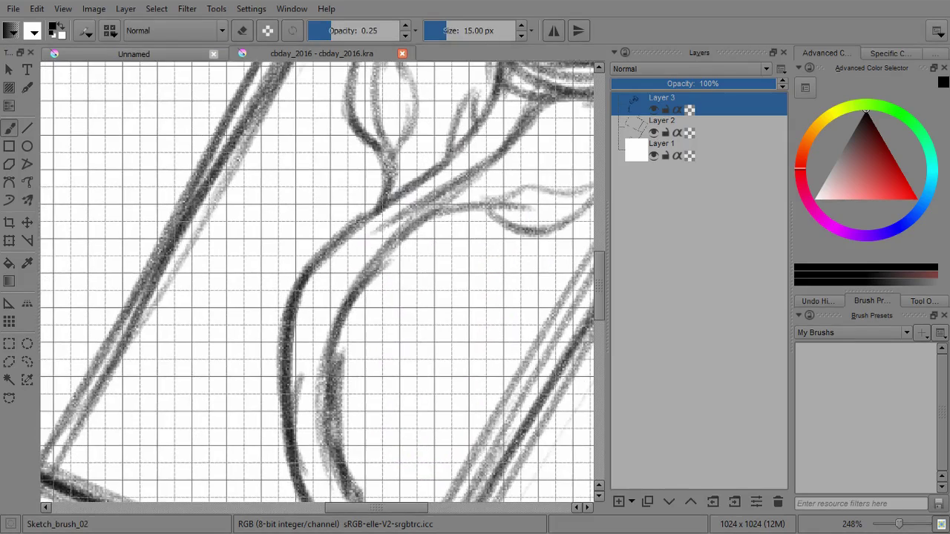
{"action": "mouse_move", "coordinate": [333, 365]}
{"action": "left_mouse_down"}
{"action": "mouse_move", "coordinate": [387, 291]}
{"action": "mouse_move", "coordinate": [339, 348]}
{"action": "left_mouse_up"}
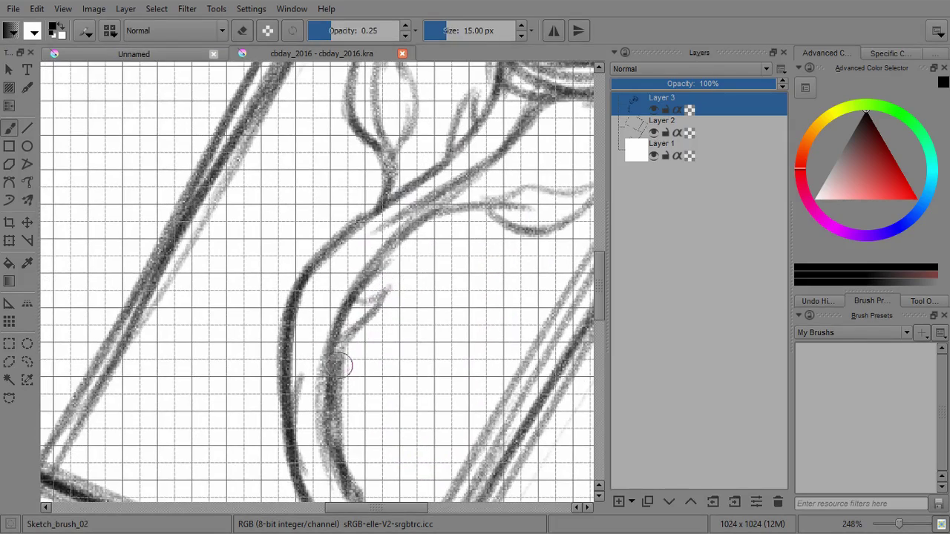
{"action": "left_click_drag", "start_coordinate": [443, 276], "coordinate": [439, 323]}
{"action": "key", "text": "5"}
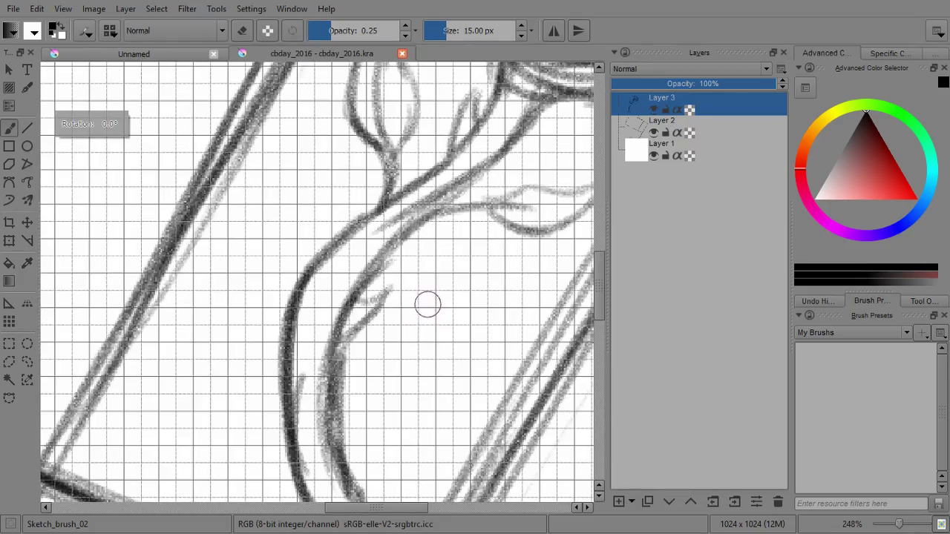
Add a new layer above the rose sketch for drawing in the wide panel
{"action": "key", "text": "minus"}
{"action": "key", "text": "minus"}
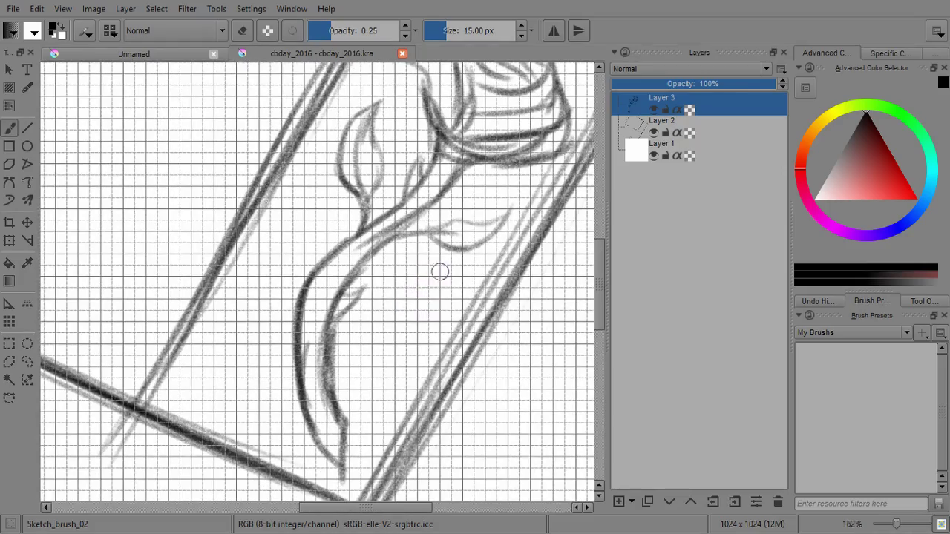
{"action": "key", "text": "minus"}
{"action": "key", "text": "minus"}
{"action": "key", "text": "minus"}
{"action": "key", "text": "minus"}
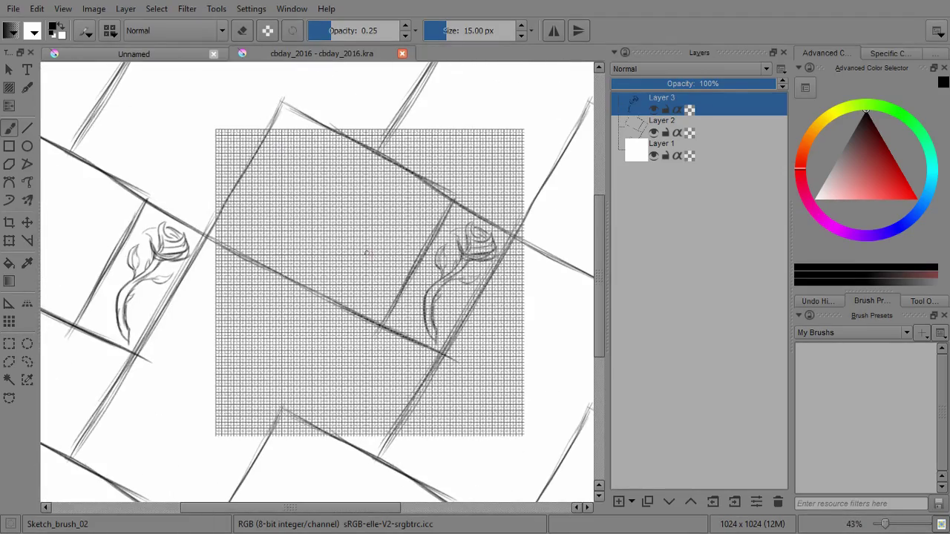
{"action": "key", "text": "plus"}
{"action": "key", "text": "plus"}
{"action": "left_click_drag", "start_coordinate": [434, 183], "coordinate": [407, 276]}
{"action": "mouse_move", "coordinate": [347, 261]}
{"action": "left_mouse_down"}
{"action": "mouse_move", "coordinate": [358, 242]}
{"action": "mouse_move", "coordinate": [352, 272]}
{"action": "left_mouse_up"}
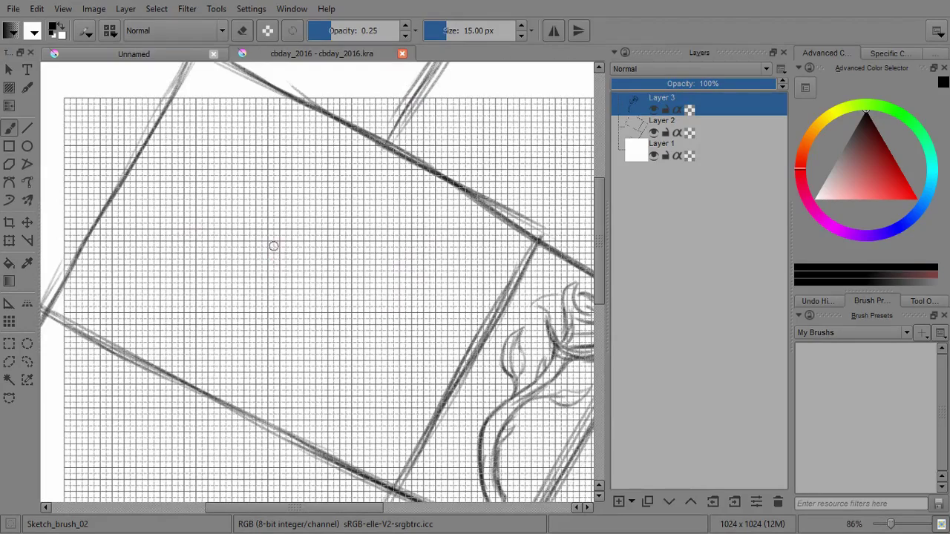
{"action": "left_click_drag", "start_coordinate": [265, 213], "coordinate": [282, 322]}
{"action": "key", "text": "ctrl+z"}
{"action": "left_click", "coordinate": [618, 501]}
Sketch the outline of an open book in the wide panel, with curved page edges on both sides of a central fold
{"action": "left_click_drag", "start_coordinate": [244, 230], "coordinate": [275, 405]}
{"action": "left_click_drag", "start_coordinate": [248, 247], "coordinate": [270, 406]}
{"action": "mouse_move", "coordinate": [231, 221]}
{"action": "left_mouse_down"}
{"action": "mouse_move", "coordinate": [270, 348]}
{"action": "mouse_move", "coordinate": [301, 223]}
{"action": "mouse_move", "coordinate": [360, 242]}
{"action": "mouse_move", "coordinate": [458, 187]}
{"action": "left_mouse_up"}
{"action": "left_click_drag", "start_coordinate": [362, 242], "coordinate": [389, 402]}
{"action": "mouse_move", "coordinate": [291, 406]}
{"action": "left_mouse_down"}
{"action": "mouse_move", "coordinate": [347, 434]}
{"action": "mouse_move", "coordinate": [385, 432]}
{"action": "left_mouse_up"}
{"action": "mouse_move", "coordinate": [387, 353]}
{"action": "left_mouse_down"}
{"action": "mouse_move", "coordinate": [391, 429]}
{"action": "mouse_move", "coordinate": [475, 333]}
{"action": "left_mouse_up"}
{"action": "key", "text": "ctrl+z"}
{"action": "left_click_drag", "start_coordinate": [394, 429], "coordinate": [459, 375]}
{"action": "mouse_move", "coordinate": [410, 409]}
{"action": "left_mouse_down"}
{"action": "mouse_move", "coordinate": [446, 379]}
{"action": "mouse_move", "coordinate": [501, 362]}
{"action": "left_mouse_up"}
{"action": "left_click_drag", "start_coordinate": [460, 173], "coordinate": [497, 325]}
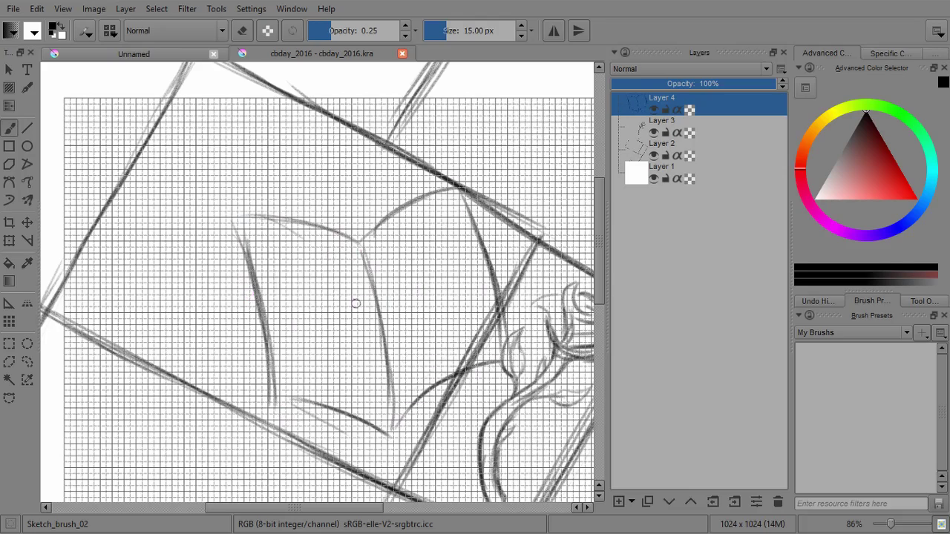
{"action": "left_click_drag", "start_coordinate": [271, 396], "coordinate": [362, 427]}
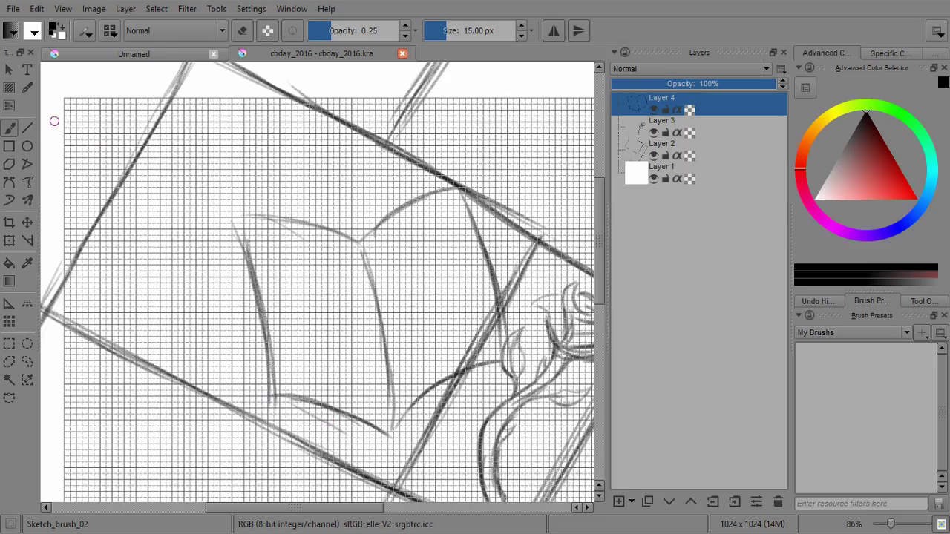
Transform the book sketch, moving it toward the panel's center and scaling it down to fit inside the borders
{"action": "left_click", "coordinate": [8, 242]}
{"action": "left_click_drag", "start_coordinate": [327, 296], "coordinate": [278, 283]}
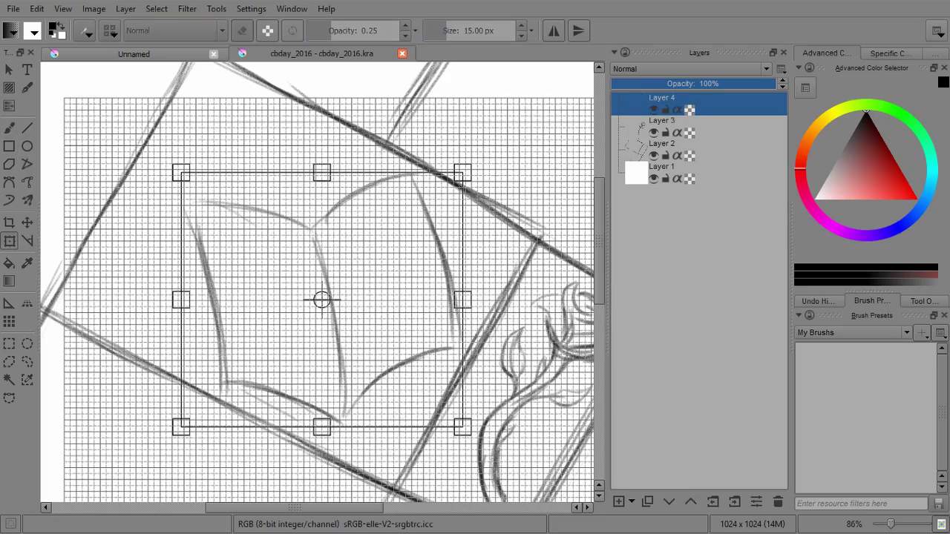
{"action": "left_click_drag", "start_coordinate": [463, 173], "coordinate": [422, 209]}
{"action": "left_click_drag", "start_coordinate": [349, 281], "coordinate": [361, 266]}
{"action": "key", "text": "Return"}
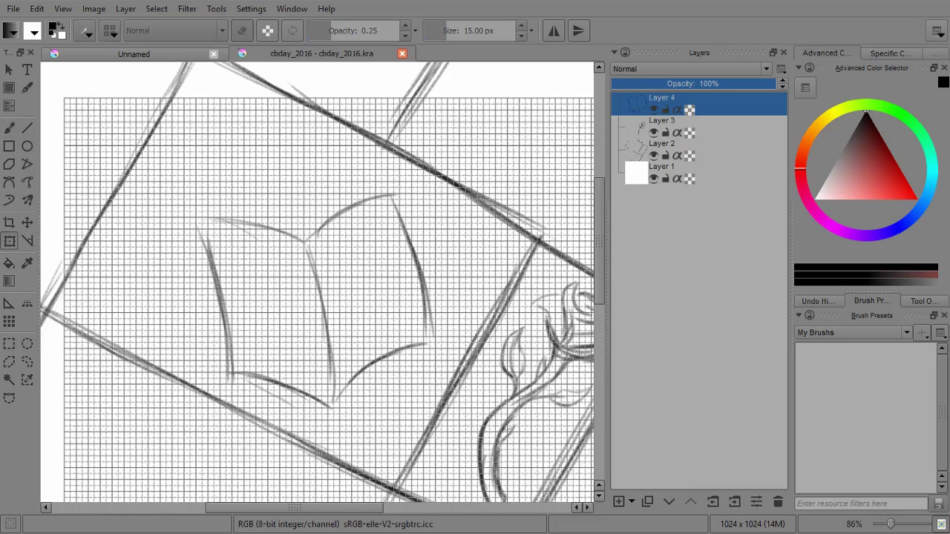
Extend the left page's upper outer corner and sketch several curling page edges beneath it
{"action": "key", "text": "b"}
{"action": "key", "text": "plus"}
{"action": "left_click_drag", "start_coordinate": [143, 214], "coordinate": [196, 293]}
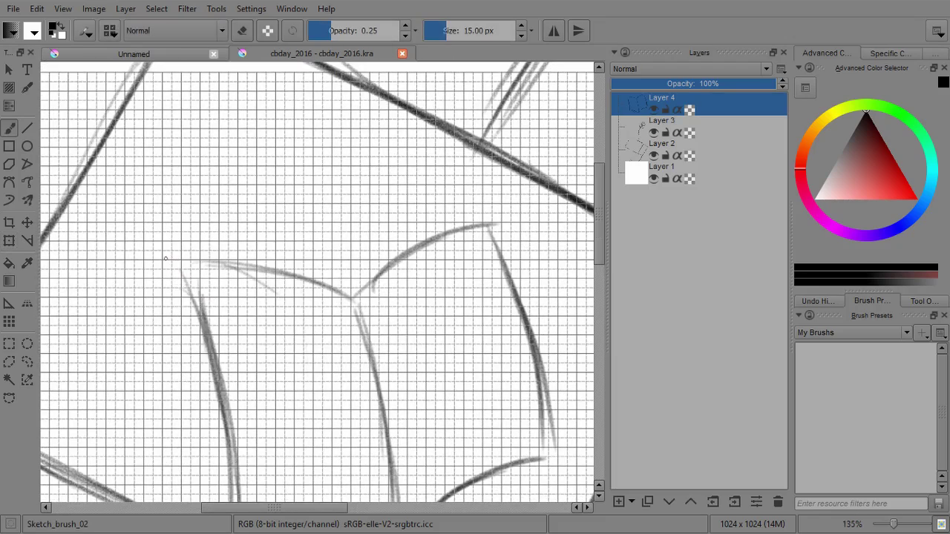
{"action": "mouse_move", "coordinate": [167, 262]}
{"action": "left_mouse_down"}
{"action": "mouse_move", "coordinate": [202, 322]}
{"action": "mouse_move", "coordinate": [229, 264]}
{"action": "mouse_move", "coordinate": [287, 278]}
{"action": "left_mouse_up"}
{"action": "mouse_move", "coordinate": [158, 281]}
{"action": "left_mouse_down"}
{"action": "mouse_move", "coordinate": [202, 311]}
{"action": "mouse_move", "coordinate": [208, 329]}
{"action": "mouse_move", "coordinate": [192, 289]}
{"action": "mouse_move", "coordinate": [198, 349]}
{"action": "left_mouse_up"}
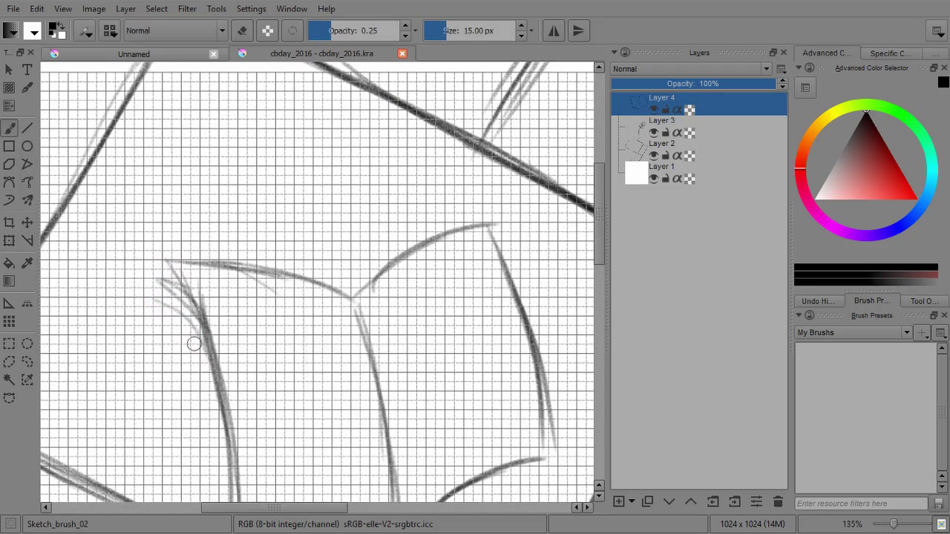
{"action": "left_click_drag", "start_coordinate": [165, 300], "coordinate": [222, 419]}
Sketch stacked page lines along the lower edges of both pages and a short curved spine between them
{"action": "left_click_drag", "start_coordinate": [311, 364], "coordinate": [285, 208]}
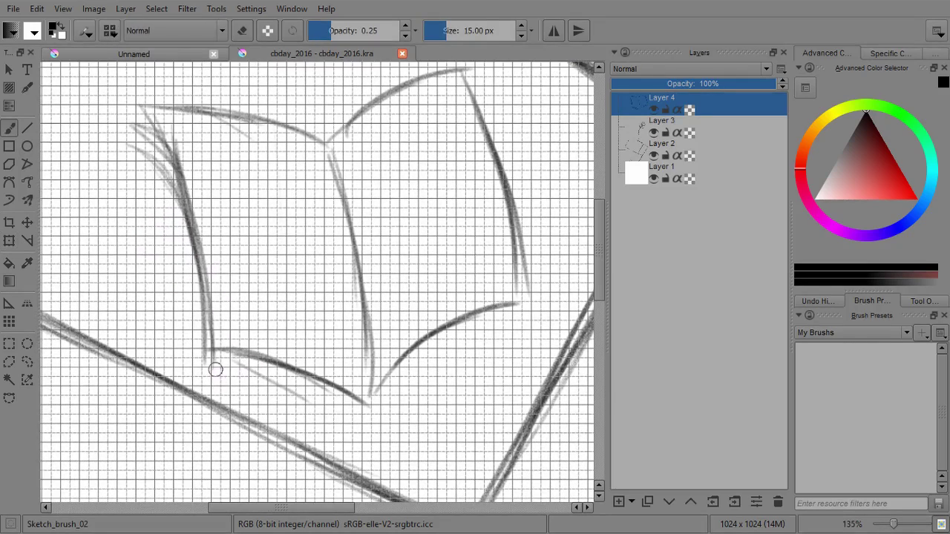
{"action": "left_click_drag", "start_coordinate": [200, 277], "coordinate": [198, 366]}
{"action": "mouse_move", "coordinate": [202, 283]}
{"action": "left_mouse_down"}
{"action": "mouse_move", "coordinate": [194, 368]}
{"action": "mouse_move", "coordinate": [291, 380]}
{"action": "left_mouse_up"}
{"action": "left_click_drag", "start_coordinate": [215, 370], "coordinate": [338, 390]}
{"action": "mouse_move", "coordinate": [232, 364]}
{"action": "left_mouse_down"}
{"action": "mouse_move", "coordinate": [352, 401]}
{"action": "mouse_move", "coordinate": [454, 347]}
{"action": "left_mouse_up"}
{"action": "left_click_drag", "start_coordinate": [380, 394], "coordinate": [517, 309]}
{"action": "left_click_drag", "start_coordinate": [401, 371], "coordinate": [545, 300]}
{"action": "left_click_drag", "start_coordinate": [421, 358], "coordinate": [531, 316]}
{"action": "mouse_move", "coordinate": [510, 221]}
{"action": "left_mouse_down"}
{"action": "mouse_move", "coordinate": [531, 320]}
{"action": "mouse_move", "coordinate": [543, 323]}
{"action": "left_mouse_up"}
{"action": "left_click_drag", "start_coordinate": [526, 287], "coordinate": [531, 319]}
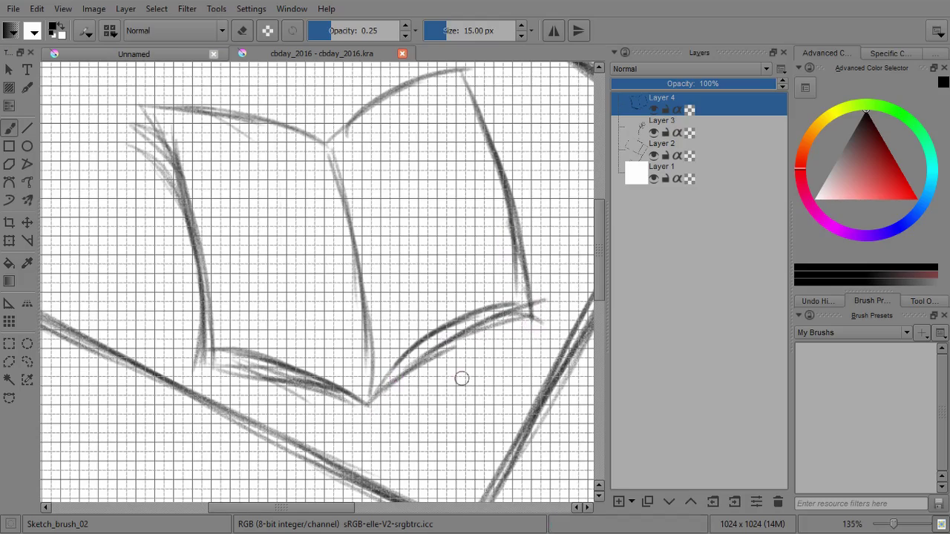
{"action": "left_click_drag", "start_coordinate": [430, 362], "coordinate": [557, 331]}
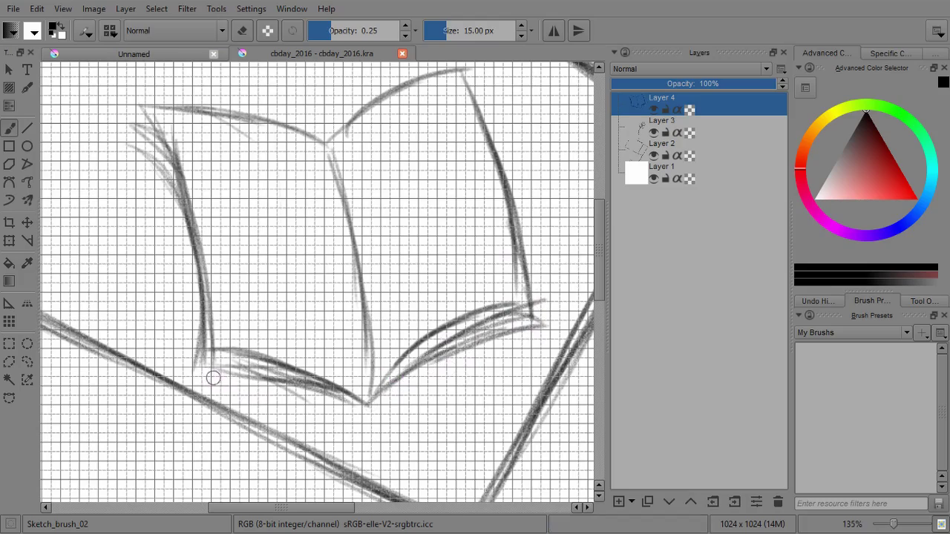
{"action": "mouse_move", "coordinate": [215, 375]}
{"action": "left_mouse_down"}
{"action": "mouse_move", "coordinate": [315, 415]}
{"action": "mouse_move", "coordinate": [386, 420]}
{"action": "mouse_move", "coordinate": [353, 413]}
{"action": "mouse_move", "coordinate": [564, 321]}
{"action": "left_mouse_up"}
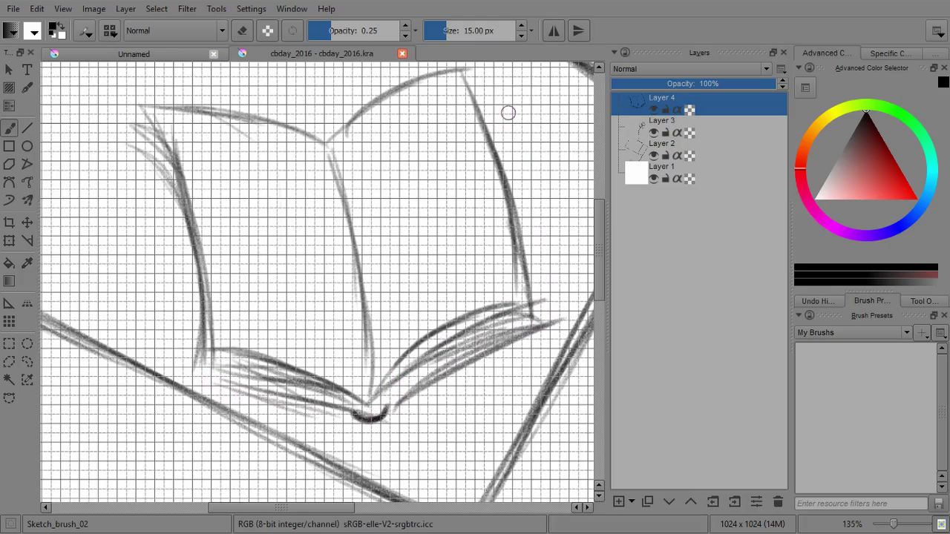
Sketch the book's right cover edge outside the right page and join it to the page's upper corner
{"action": "left_click_drag", "start_coordinate": [510, 82], "coordinate": [554, 300]}
{"action": "left_click_drag", "start_coordinate": [514, 113], "coordinate": [559, 333]}
{"action": "left_click_drag", "start_coordinate": [539, 265], "coordinate": [564, 356]}
{"action": "left_click_drag", "start_coordinate": [512, 143], "coordinate": [543, 245]}
{"action": "left_click_drag", "start_coordinate": [519, 147], "coordinate": [553, 261]}
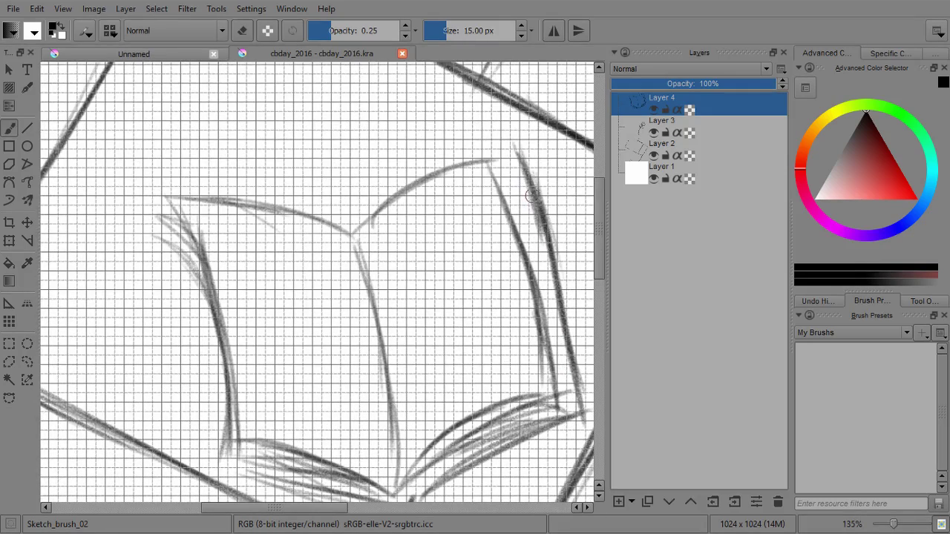
{"action": "mouse_move", "coordinate": [489, 164]}
{"action": "left_mouse_down"}
{"action": "mouse_move", "coordinate": [515, 146]}
{"action": "mouse_move", "coordinate": [488, 166]}
{"action": "left_mouse_up"}
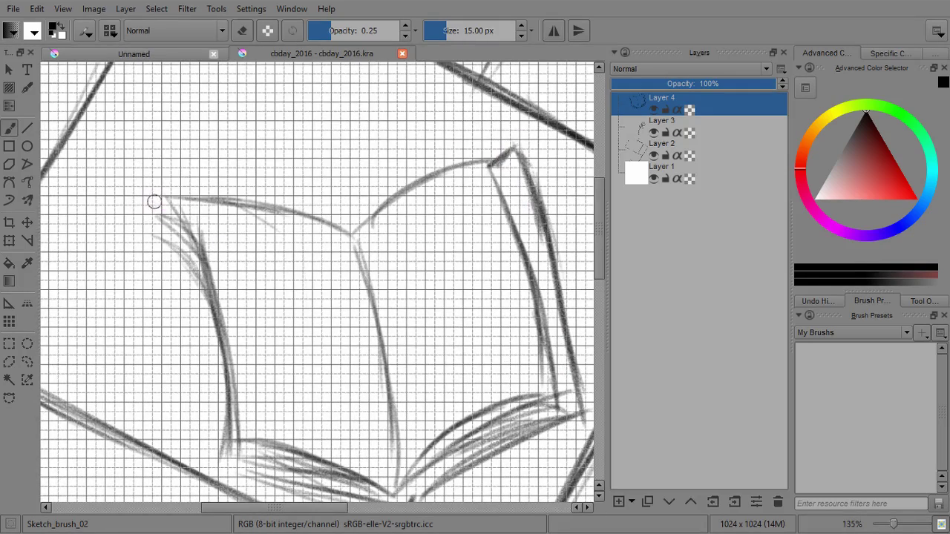
Sketch the book's left cover with a heavy outer edge, a closed upper corner and dense page lines below
{"action": "mouse_move", "coordinate": [154, 201]}
{"action": "left_mouse_down"}
{"action": "mouse_move", "coordinate": [244, 188]}
{"action": "mouse_move", "coordinate": [249, 273]}
{"action": "left_mouse_up"}
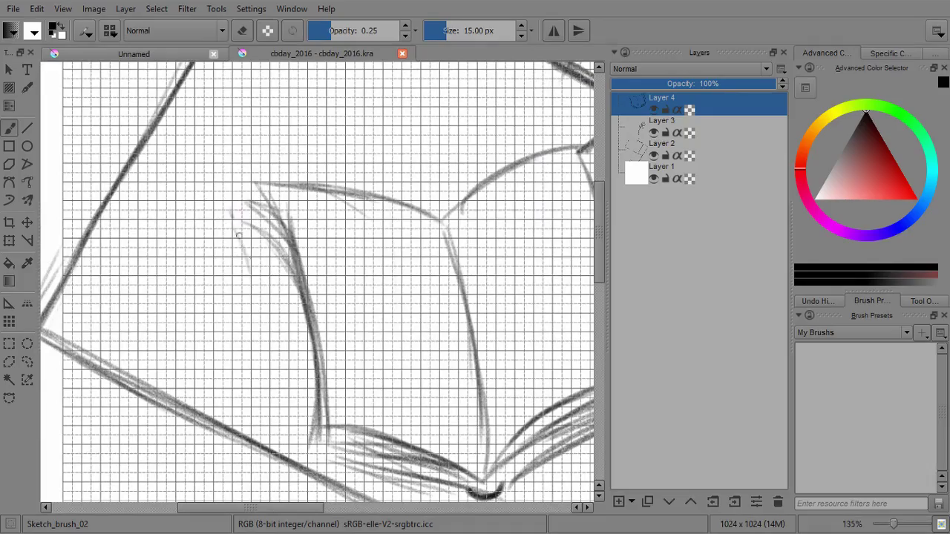
{"action": "mouse_move", "coordinate": [231, 220]}
{"action": "left_mouse_down"}
{"action": "mouse_move", "coordinate": [298, 454]}
{"action": "mouse_move", "coordinate": [220, 285]}
{"action": "left_mouse_up"}
{"action": "mouse_move", "coordinate": [219, 297]}
{"action": "left_mouse_down"}
{"action": "mouse_move", "coordinate": [247, 260]}
{"action": "mouse_move", "coordinate": [292, 251]}
{"action": "left_mouse_up"}
{"action": "left_click_drag", "start_coordinate": [280, 202], "coordinate": [324, 373]}
{"action": "left_click_drag", "start_coordinate": [297, 256], "coordinate": [327, 370]}
{"action": "left_click_drag", "start_coordinate": [284, 194], "coordinate": [298, 253]}
{"action": "left_click_drag", "start_coordinate": [335, 112], "coordinate": [267, 223]}
{"action": "mouse_move", "coordinate": [217, 313]}
{"action": "left_mouse_down"}
{"action": "mouse_move", "coordinate": [246, 272]}
{"action": "mouse_move", "coordinate": [324, 211]}
{"action": "left_mouse_up"}
{"action": "mouse_move", "coordinate": [221, 346]}
{"action": "left_mouse_down"}
{"action": "mouse_move", "coordinate": [245, 270]}
{"action": "mouse_move", "coordinate": [396, 126]}
{"action": "mouse_move", "coordinate": [402, 152]}
{"action": "left_mouse_up"}
{"action": "left_click_drag", "start_coordinate": [509, 253], "coordinate": [444, 199]}
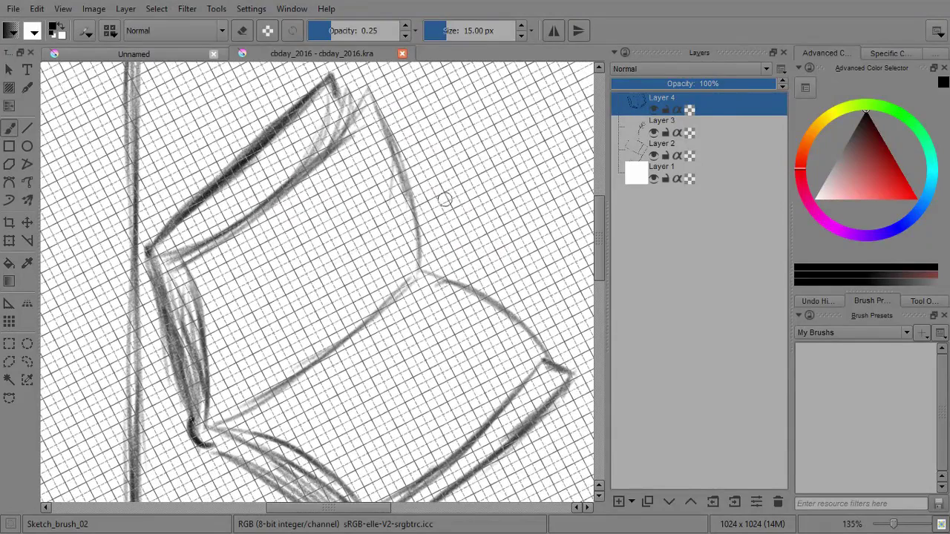
{"action": "key", "text": "5"}
Add a new layer and letter the word LOVE across the upper part of the book's left page
{"action": "left_click_drag", "start_coordinate": [397, 268], "coordinate": [377, 298]}
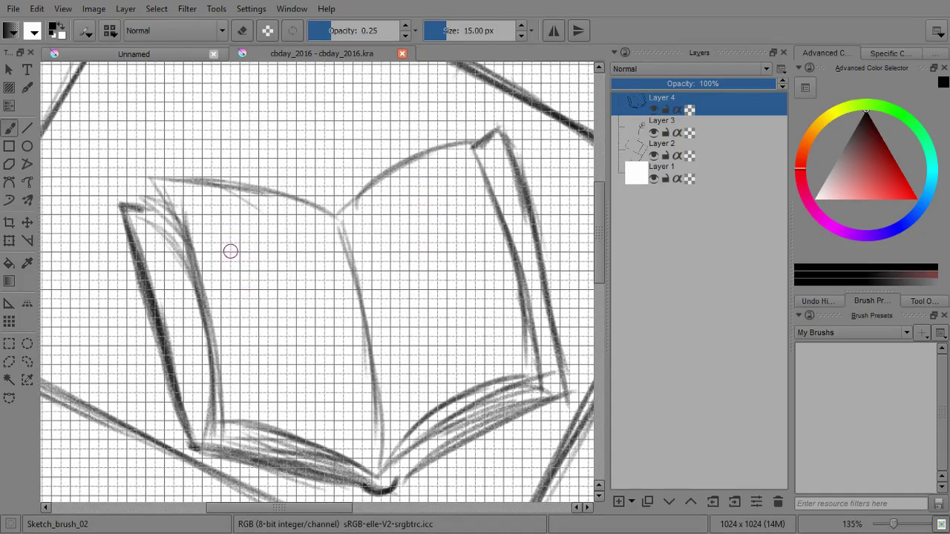
{"action": "key", "text": "Insert"}
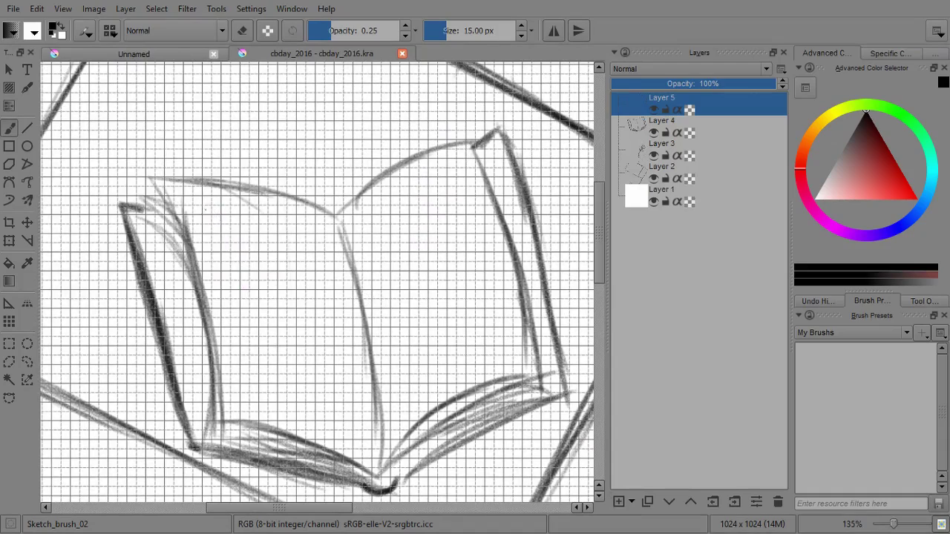
{"action": "left_click_drag", "start_coordinate": [205, 209], "coordinate": [220, 251]}
{"action": "mouse_move", "coordinate": [205, 214]}
{"action": "left_mouse_down"}
{"action": "mouse_move", "coordinate": [223, 262]}
{"action": "mouse_move", "coordinate": [257, 274]}
{"action": "left_mouse_up"}
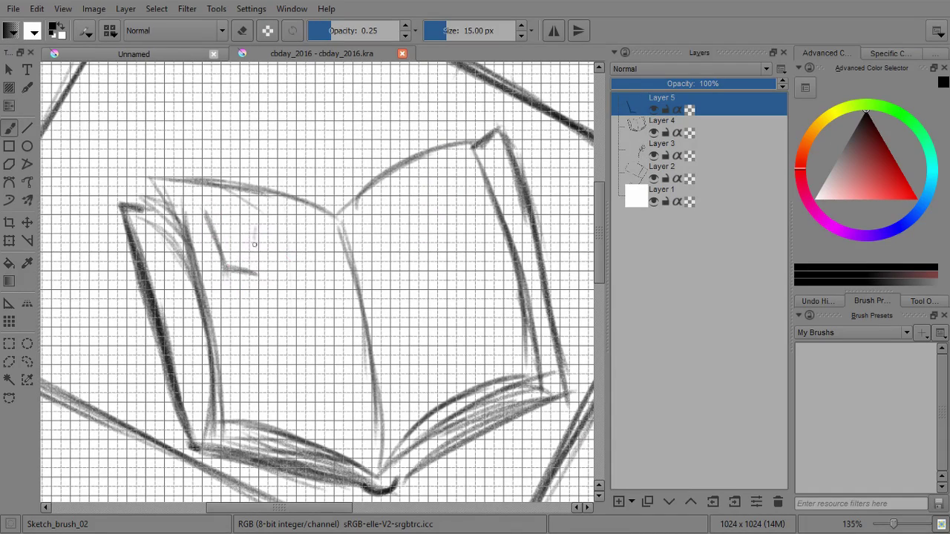
{"action": "mouse_move", "coordinate": [256, 230]}
{"action": "left_mouse_down"}
{"action": "mouse_move", "coordinate": [279, 276]}
{"action": "mouse_move", "coordinate": [304, 282]}
{"action": "left_mouse_up"}
{"action": "mouse_move", "coordinate": [300, 235]}
{"action": "left_mouse_down"}
{"action": "mouse_move", "coordinate": [304, 287]}
{"action": "mouse_move", "coordinate": [325, 294]}
{"action": "mouse_move", "coordinate": [333, 253]}
{"action": "mouse_move", "coordinate": [346, 296]}
{"action": "left_mouse_up"}
{"action": "left_click_drag", "start_coordinate": [361, 230], "coordinate": [401, 378]}
{"action": "key", "text": "ctrl+z"}
{"action": "key", "text": "ctrl+z"}
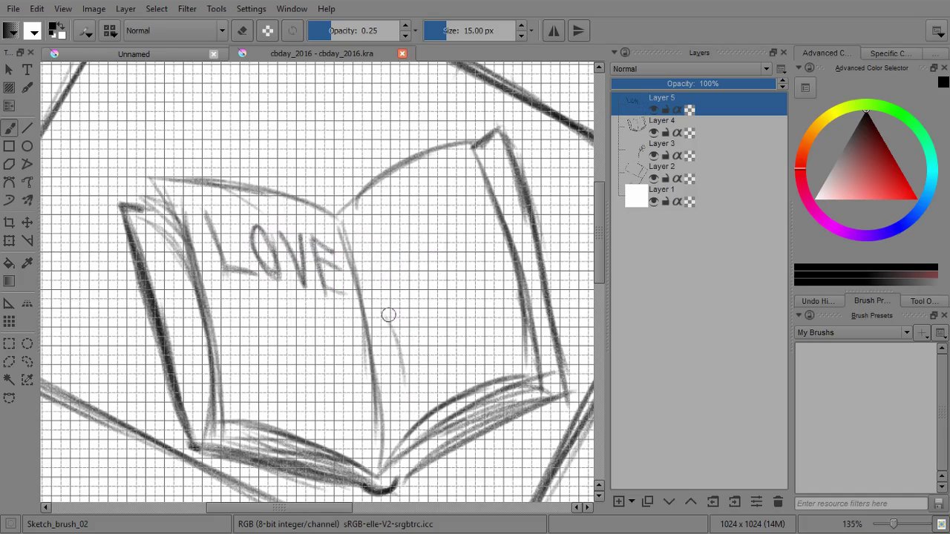
{"action": "left_click_drag", "start_coordinate": [388, 314], "coordinate": [406, 392]}
{"action": "left_click_drag", "start_coordinate": [404, 351], "coordinate": [421, 328]}
{"action": "left_click_drag", "start_coordinate": [417, 309], "coordinate": [428, 373]}
{"action": "left_click_drag", "start_coordinate": [415, 299], "coordinate": [428, 372]}
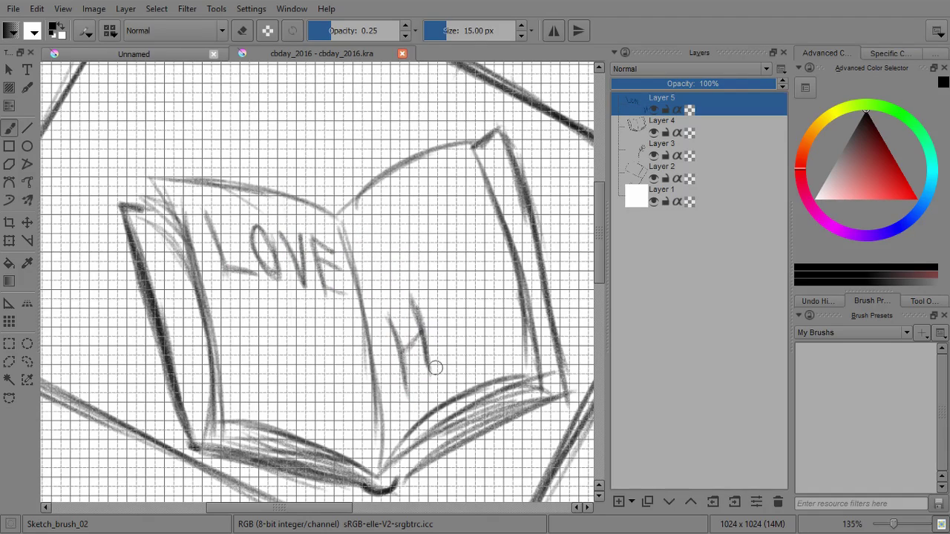
{"action": "key", "text": "ctrl+z"}
{"action": "key", "text": "ctrl+z"}
{"action": "key", "text": "ctrl+z"}
{"action": "key", "text": "ctrl+z"}
{"action": "key", "text": "ctrl+z"}
{"action": "key", "text": "ctrl+z"}
{"action": "key", "text": "ctrl+z"}
{"action": "key", "text": "ctrl+z"}
Letter the word HOPE slanting upward across the lower part of the book's right page
{"action": "left_click_drag", "start_coordinate": [389, 334], "coordinate": [399, 407]}
{"action": "left_click_drag", "start_coordinate": [397, 373], "coordinate": [419, 359]}
{"action": "left_click_drag", "start_coordinate": [404, 326], "coordinate": [422, 383]}
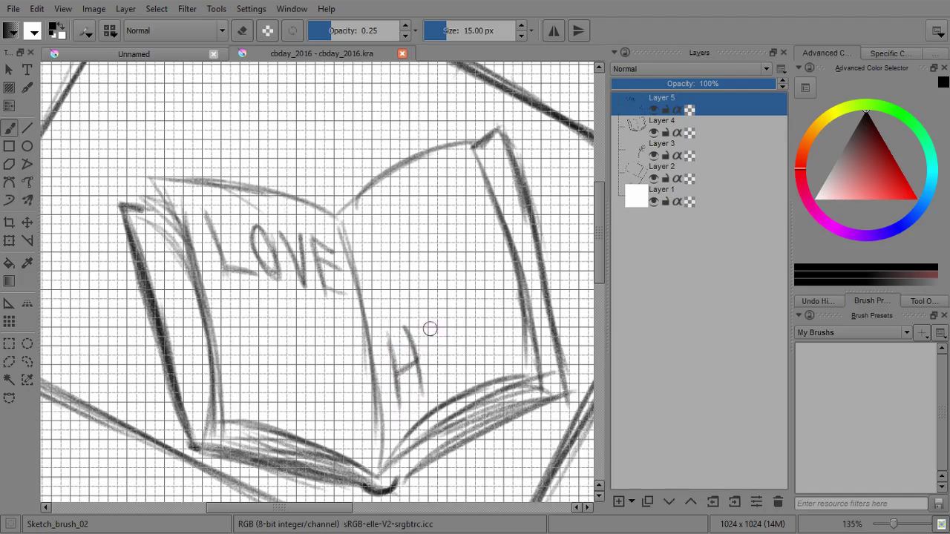
{"action": "left_click_drag", "start_coordinate": [428, 322], "coordinate": [439, 382]}
{"action": "left_click_drag", "start_coordinate": [430, 317], "coordinate": [438, 381]}
{"action": "left_click_drag", "start_coordinate": [430, 317], "coordinate": [441, 382]}
{"action": "left_click_drag", "start_coordinate": [447, 306], "coordinate": [464, 369]}
{"action": "mouse_move", "coordinate": [448, 308]}
{"action": "left_mouse_down"}
{"action": "mouse_move", "coordinate": [467, 374]}
{"action": "mouse_move", "coordinate": [463, 335]}
{"action": "mouse_move", "coordinate": [446, 308]}
{"action": "mouse_move", "coordinate": [469, 316]}
{"action": "mouse_move", "coordinate": [457, 332]}
{"action": "mouse_move", "coordinate": [450, 301]}
{"action": "left_mouse_up"}
{"action": "key", "text": "ctrl+z"}
{"action": "key", "text": "ctrl+z"}
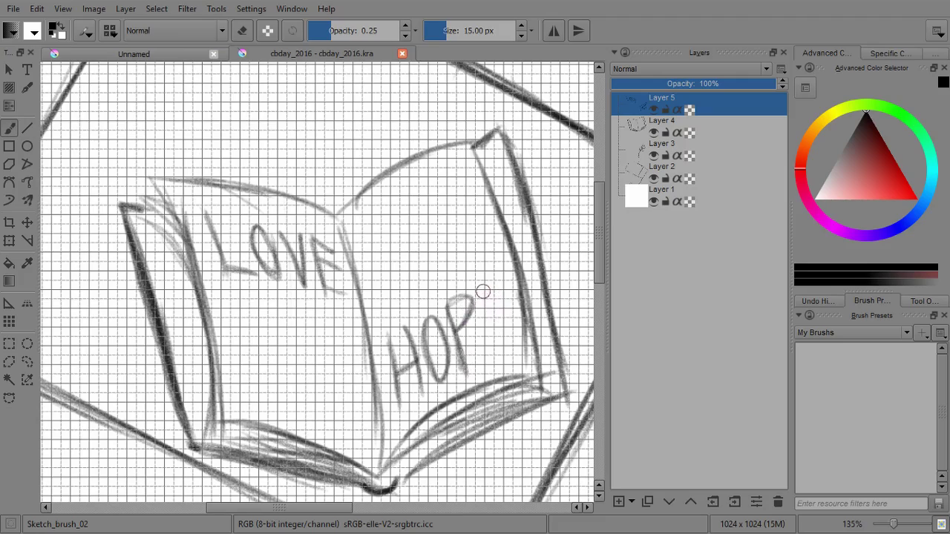
{"action": "mouse_move", "coordinate": [484, 291]}
{"action": "left_mouse_down"}
{"action": "mouse_move", "coordinate": [500, 364]}
{"action": "mouse_move", "coordinate": [490, 289]}
{"action": "mouse_move", "coordinate": [507, 276]}
{"action": "left_mouse_up"}
{"action": "left_click_drag", "start_coordinate": [490, 327], "coordinate": [521, 308]}
{"action": "left_click_drag", "start_coordinate": [495, 356], "coordinate": [523, 342]}
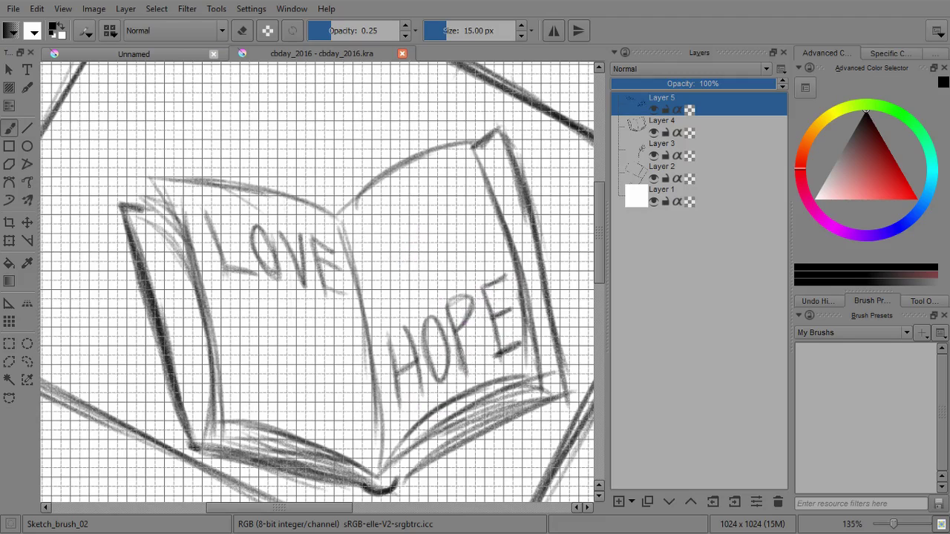
On Layer 4, darken the right page's upper and outer edges and add page layers down to the lower corner
{"action": "left_click_drag", "start_coordinate": [392, 264], "coordinate": [306, 289]}
{"action": "left_click_drag", "start_coordinate": [392, 168], "coordinate": [403, 225]}
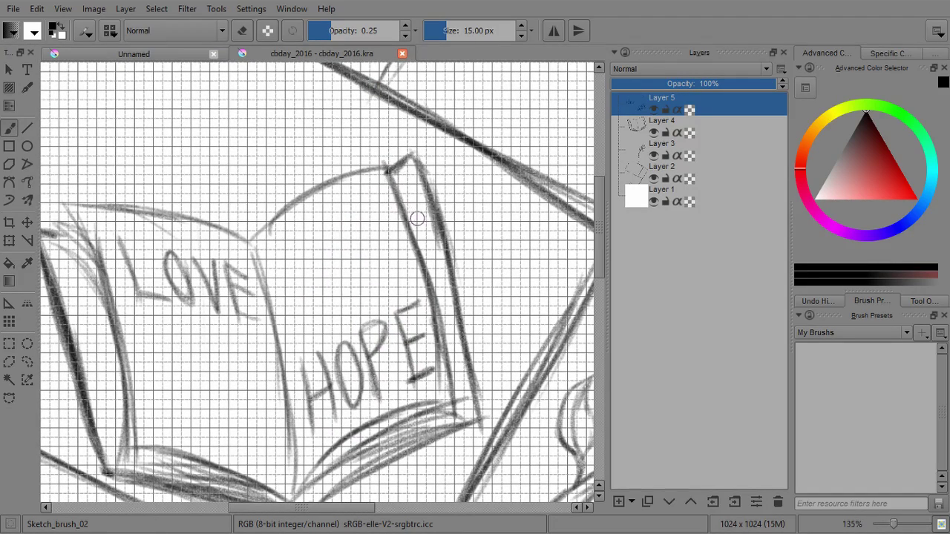
{"action": "key", "text": "ctrl+z"}
{"action": "left_click", "coordinate": [662, 125]}
{"action": "left_click_drag", "start_coordinate": [387, 163], "coordinate": [423, 268]}
{"action": "mouse_move", "coordinate": [377, 151]}
{"action": "left_mouse_down"}
{"action": "mouse_move", "coordinate": [394, 174]}
{"action": "mouse_move", "coordinate": [291, 187]}
{"action": "mouse_move", "coordinate": [284, 209]}
{"action": "mouse_move", "coordinate": [425, 256]}
{"action": "mouse_move", "coordinate": [437, 293]}
{"action": "left_mouse_up"}
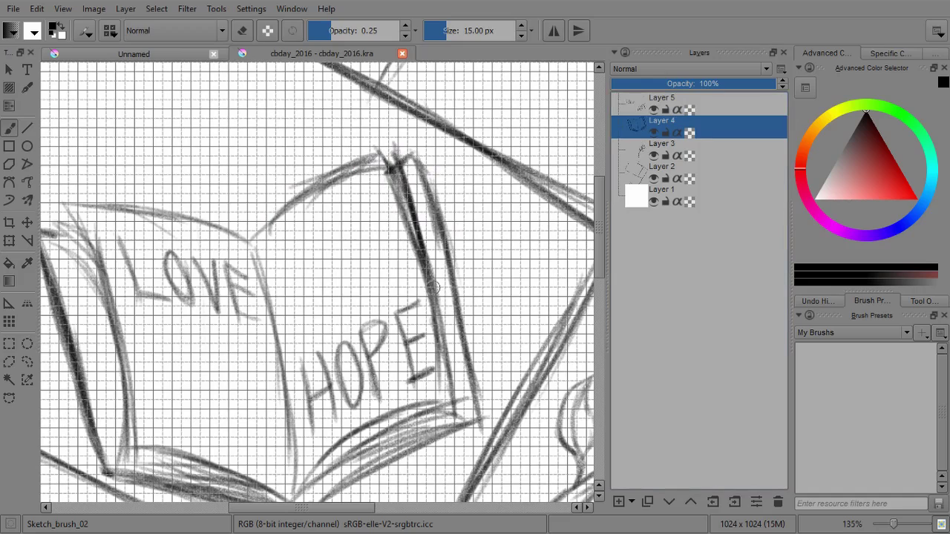
{"action": "left_click_drag", "start_coordinate": [404, 146], "coordinate": [434, 297]}
{"action": "left_click_drag", "start_coordinate": [428, 248], "coordinate": [460, 419]}
{"action": "left_click_drag", "start_coordinate": [441, 304], "coordinate": [452, 427]}
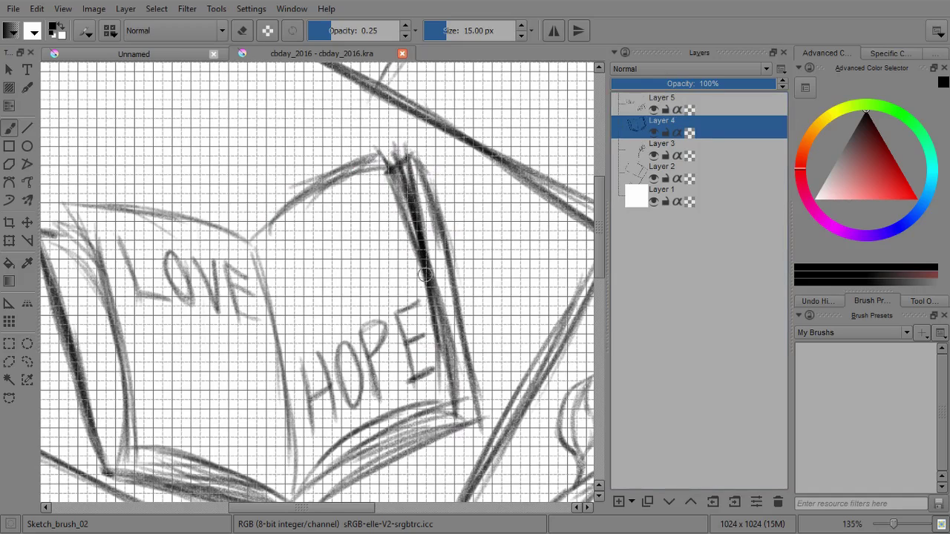
{"action": "mouse_move", "coordinate": [412, 391]}
{"action": "left_mouse_down"}
{"action": "mouse_move", "coordinate": [475, 408]}
{"action": "mouse_move", "coordinate": [466, 408]}
{"action": "left_mouse_up"}
{"action": "left_click_drag", "start_coordinate": [460, 409], "coordinate": [446, 353]}
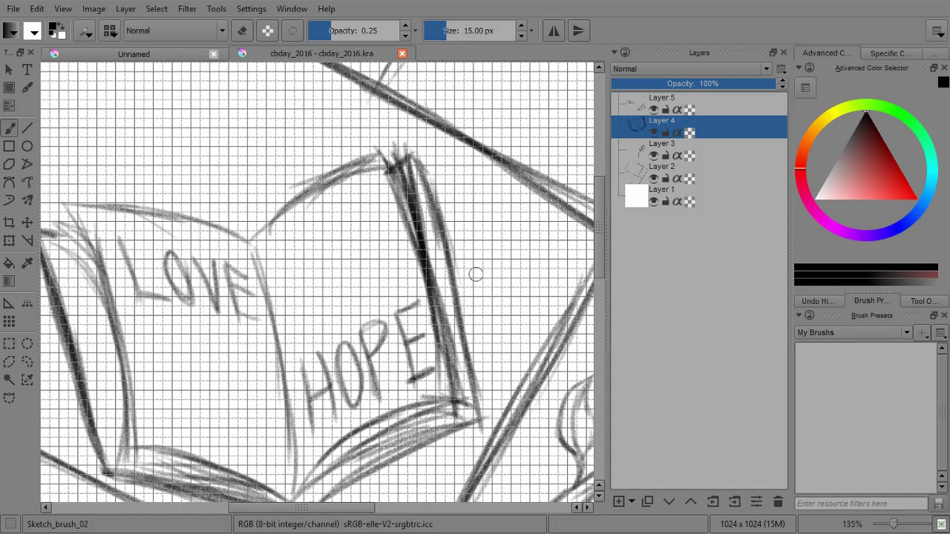
Try to reposition the book and its lettering by transforming Layer 4 and Layer 5 together, and undo it
{"action": "left_click_drag", "start_coordinate": [476, 275], "coordinate": [557, 254]}
{"action": "scroll", "coordinate": [423, 265], "scroll_direction": "down", "scroll_amount": 5}
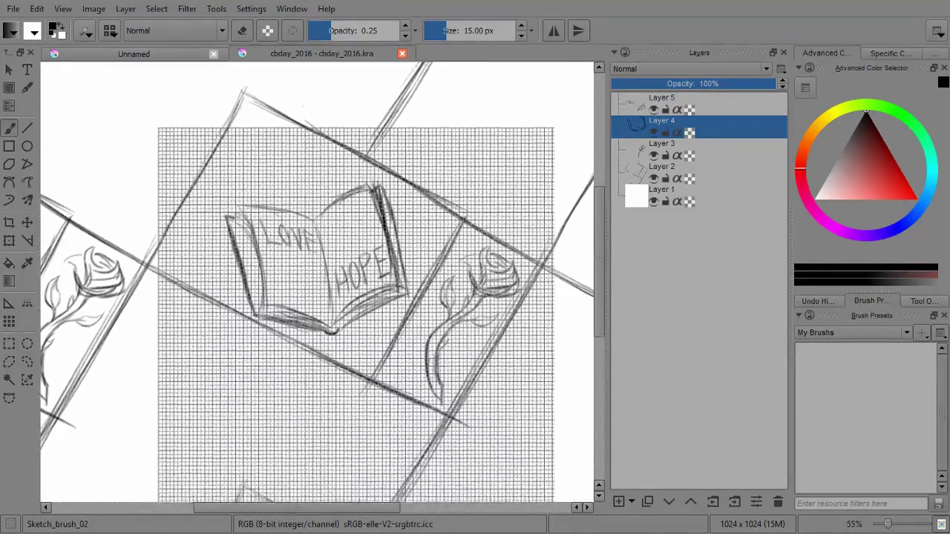
{"action": "left_click_drag", "start_coordinate": [441, 298], "coordinate": [542, 291]}
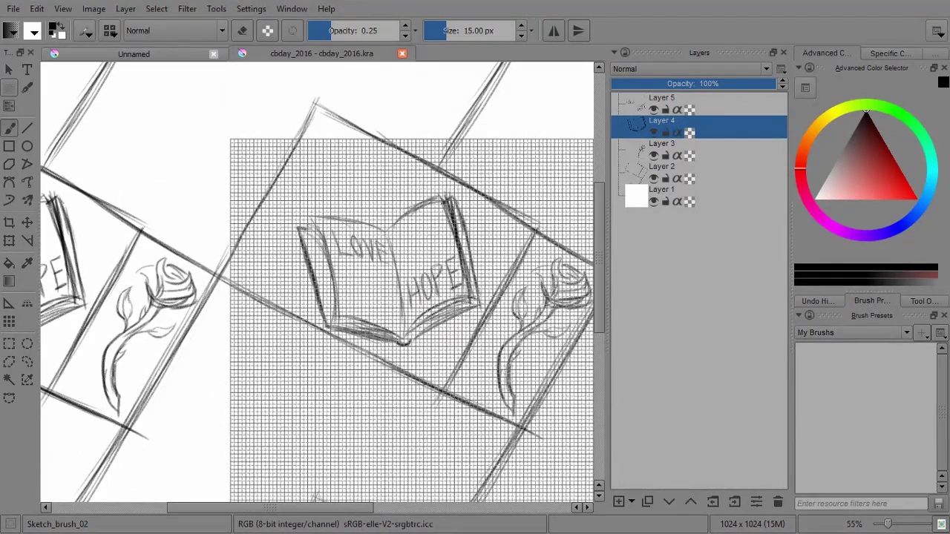
{"action": "left_click", "coordinate": [705, 102], "text": "shift"}
{"action": "key", "text": "ctrl+t"}
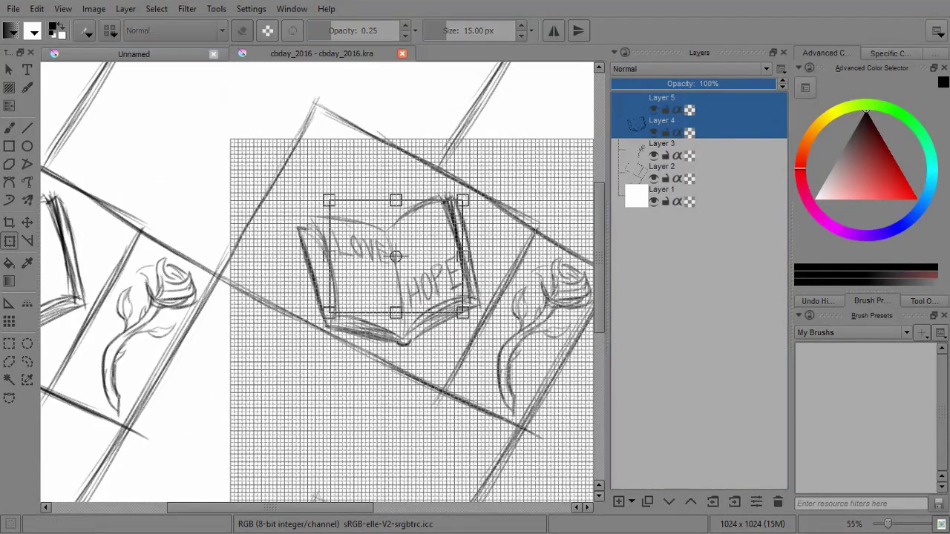
{"action": "left_click_drag", "start_coordinate": [499, 215], "coordinate": [507, 268]}
{"action": "key", "text": "ctrl+z"}
{"action": "left_click_drag", "start_coordinate": [427, 271], "coordinate": [393, 243]}
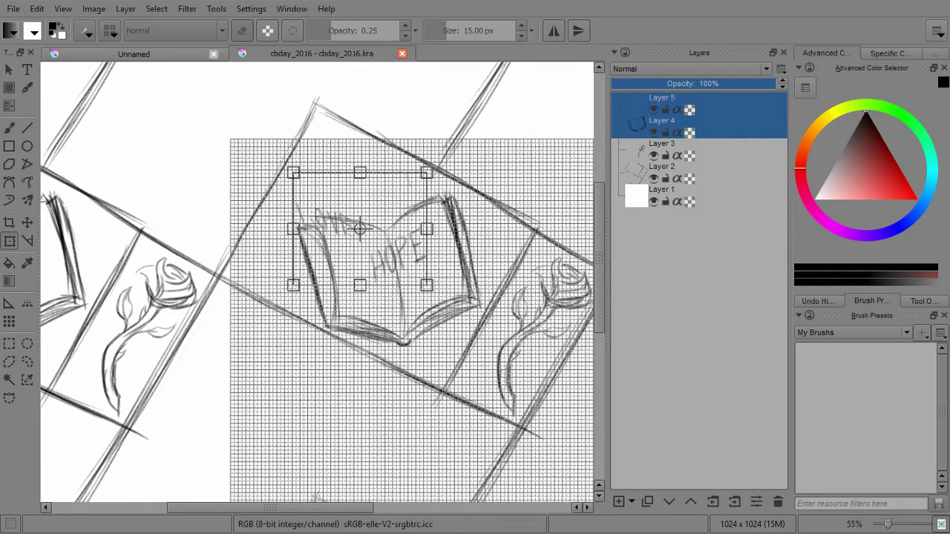
{"action": "key", "text": "ctrl+z"}
Create a group layer and move the book drawing on Layer 4 and the lettering on Layer 5 into it
{"action": "left_click", "coordinate": [705, 148]}
{"action": "left_click", "coordinate": [705, 126]}
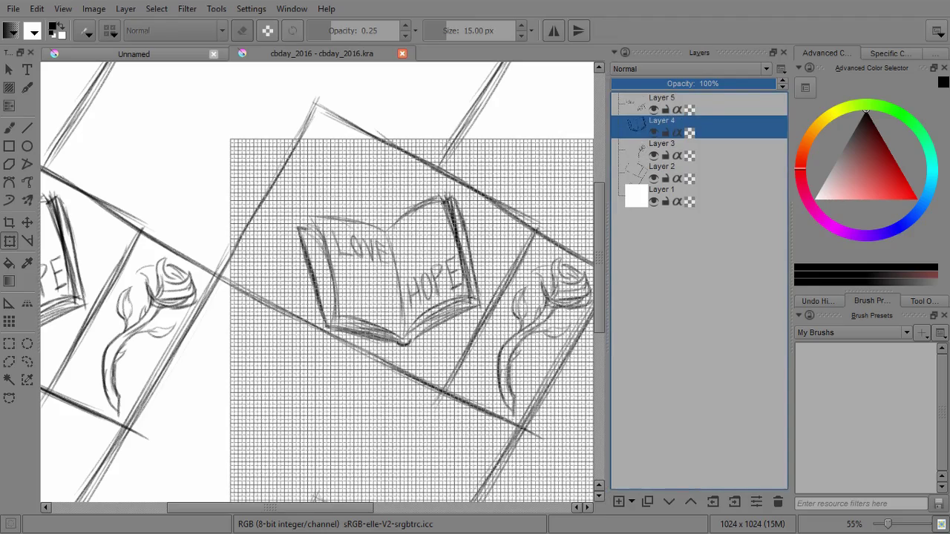
{"action": "left_click", "coordinate": [705, 149]}
{"action": "key", "text": "ctrl+g"}
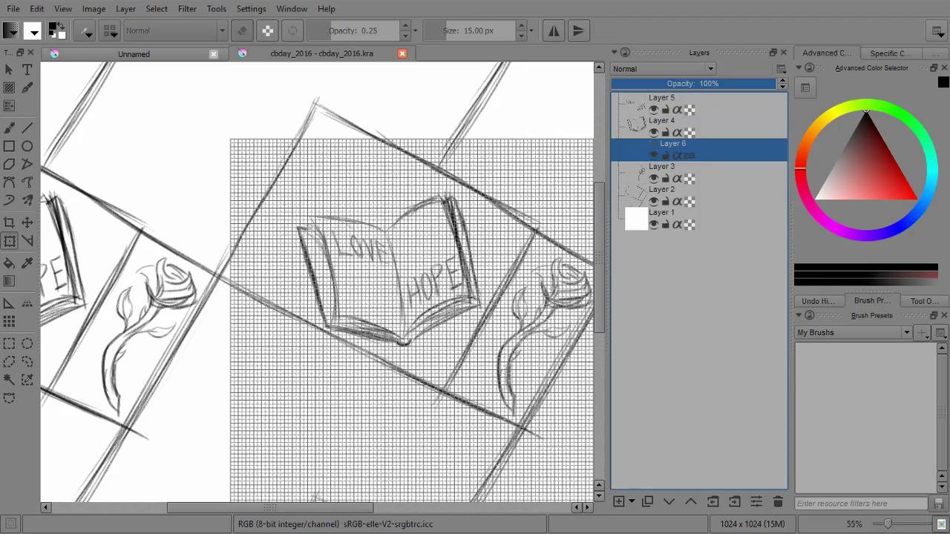
{"action": "left_click", "coordinate": [705, 126]}
{"action": "left_click", "coordinate": [734, 502]}
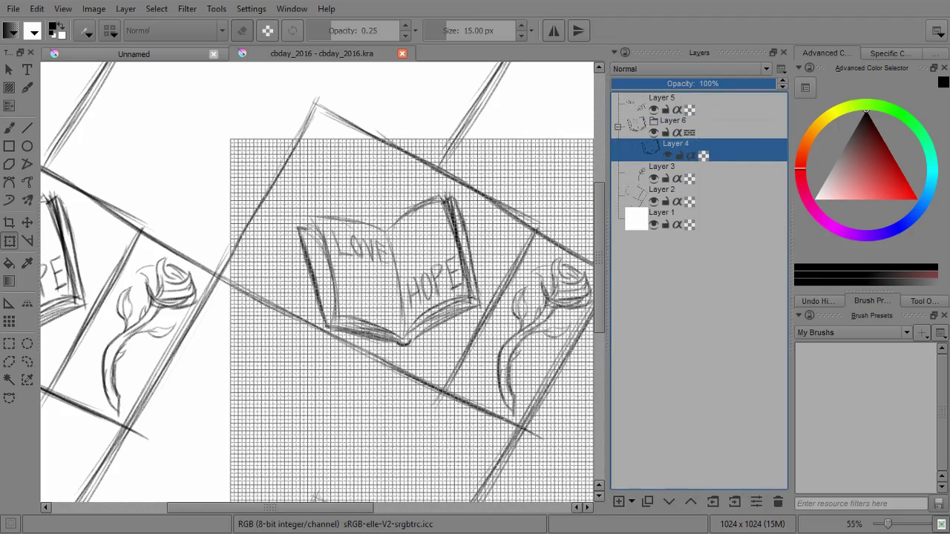
{"action": "key", "text": "Page_Up"}
{"action": "left_click", "coordinate": [734, 502]}
{"action": "left_click", "coordinate": [713, 104]}
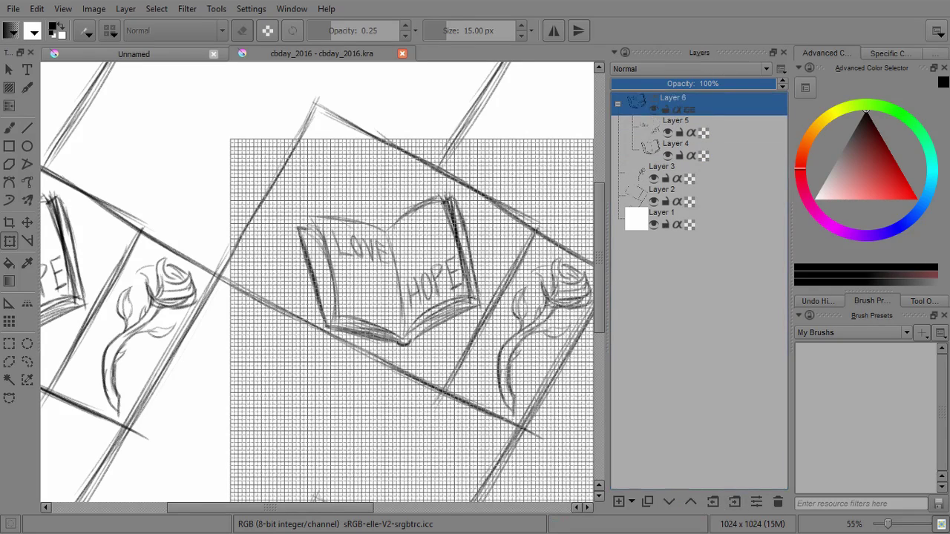
Move the book group slightly up and left within the wide panel, apply the transform and collapse the group
{"action": "left_click", "coordinate": [415, 293]}
{"action": "left_click_drag", "start_coordinate": [416, 293], "coordinate": [418, 180]}
{"action": "key", "text": "Return"}
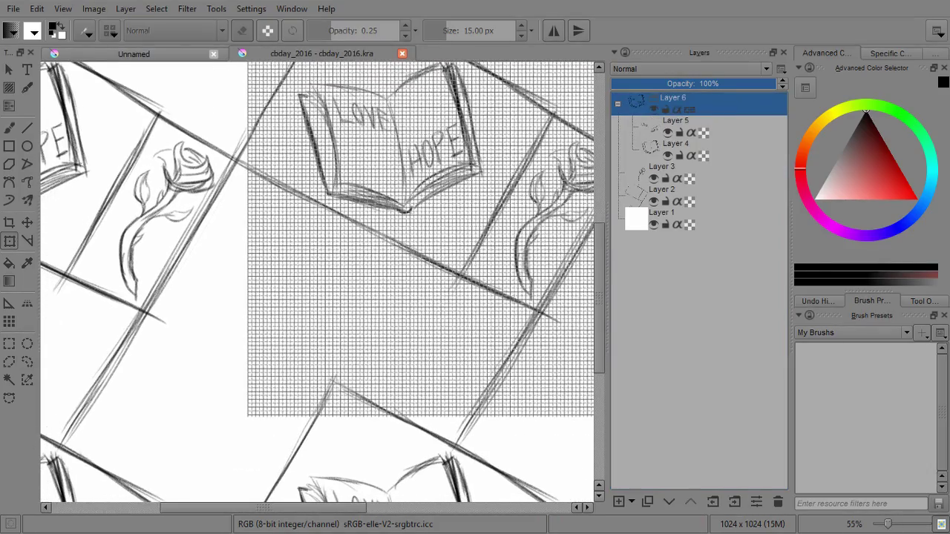
{"action": "key", "text": "b"}
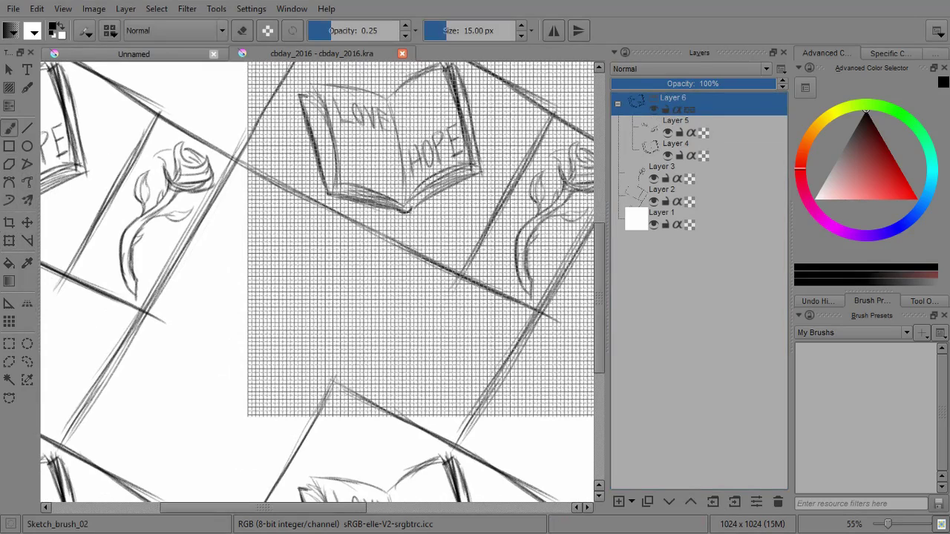
{"action": "left_click", "coordinate": [617, 104]}
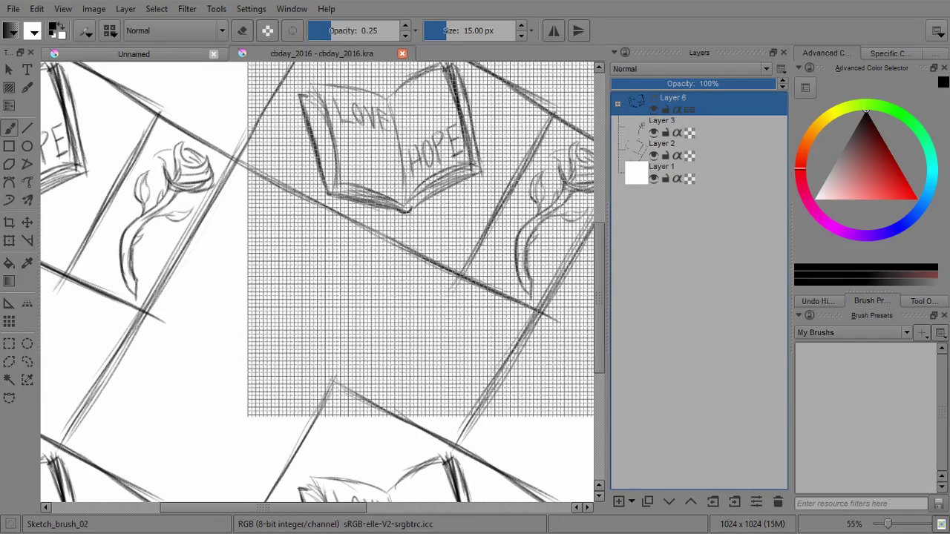
Add a new paint layer and move it out of the book group to the top of the layer stack
{"action": "left_click", "coordinate": [36, 9]}
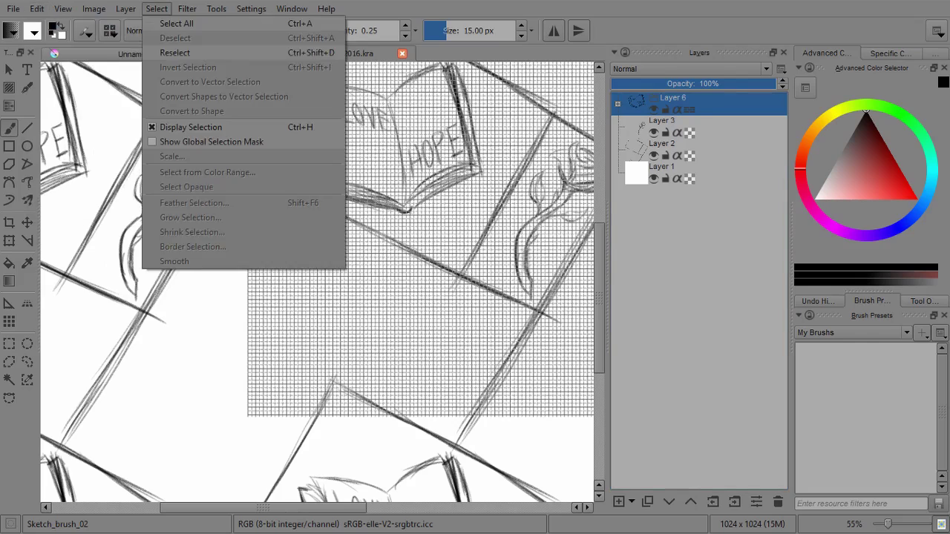
{"action": "mouse_move", "coordinate": [126, 9]}
{"action": "mouse_move", "coordinate": [139, 24]}
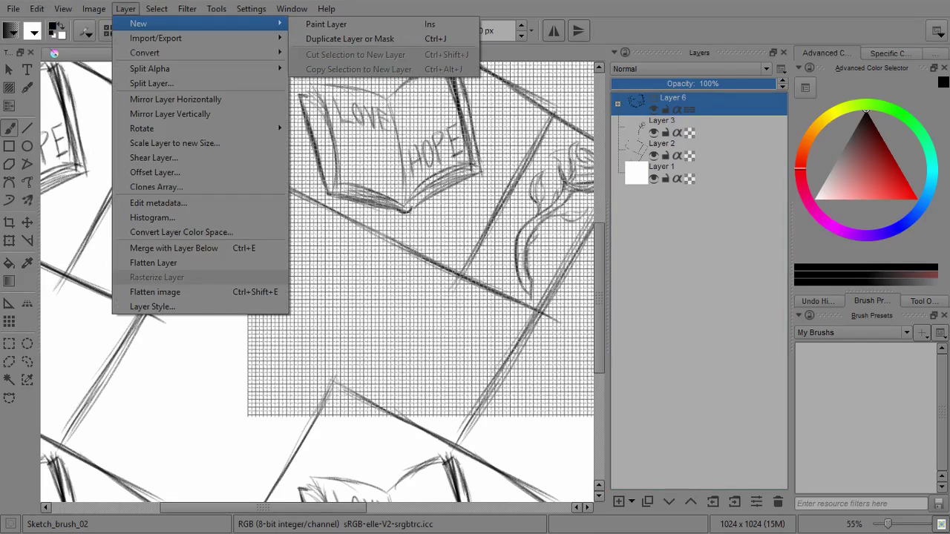
{"action": "left_click", "coordinate": [327, 24]}
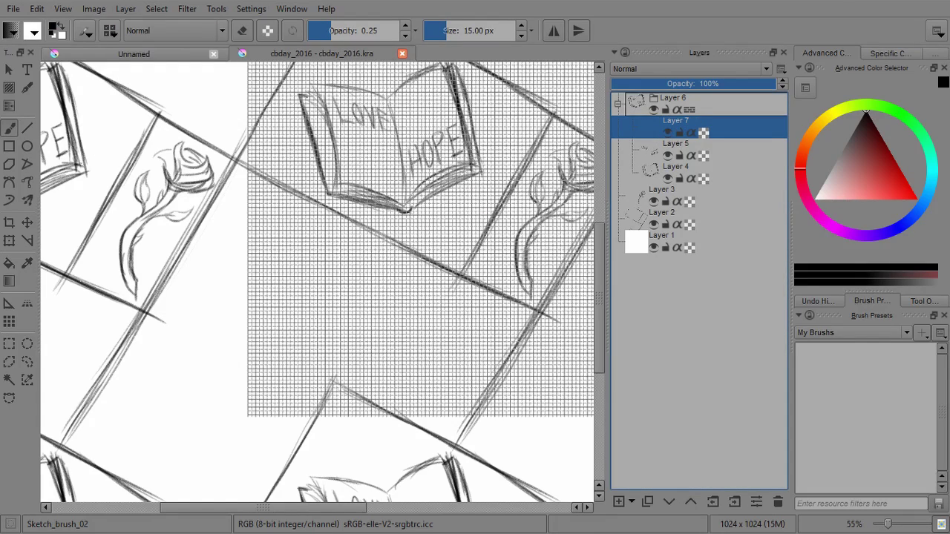
{"action": "key", "text": "ctrl+Page_Up"}
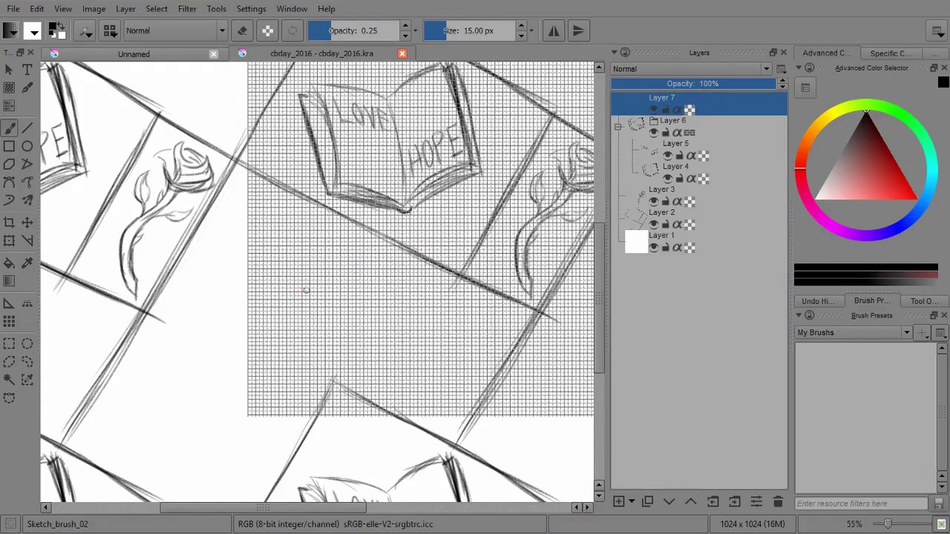
Sketch two curved candelabra arms in the empty panel below the book, across the tile's left edge
{"action": "left_click_drag", "start_coordinate": [309, 306], "coordinate": [352, 256]}
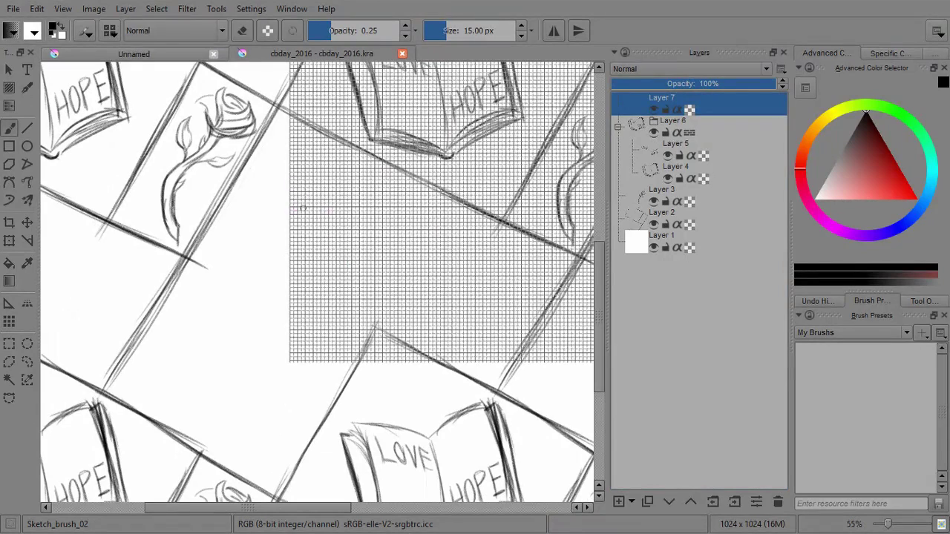
{"action": "scroll", "coordinate": [290, 218], "scroll_direction": "up", "scroll_amount": 4}
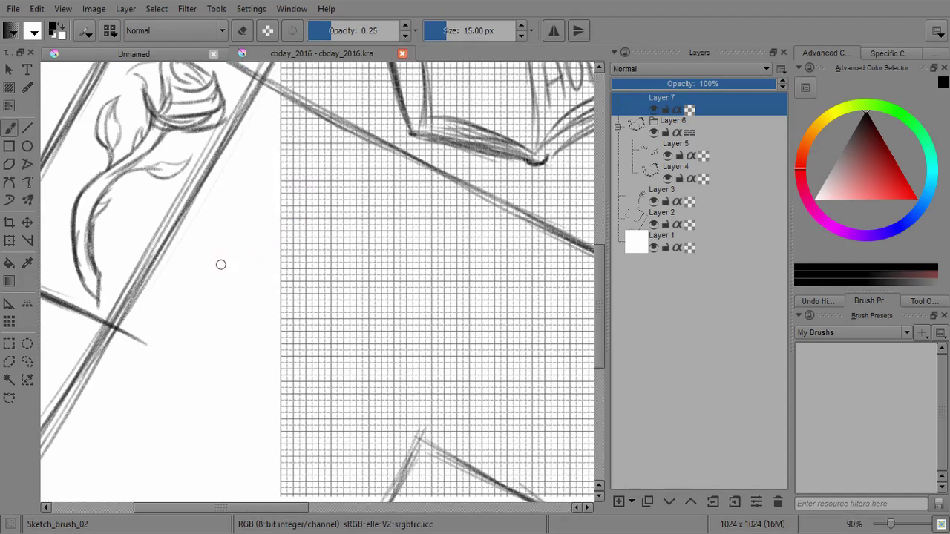
{"action": "mouse_move", "coordinate": [216, 224]}
{"action": "left_mouse_down"}
{"action": "mouse_move", "coordinate": [286, 337]}
{"action": "mouse_move", "coordinate": [330, 335]}
{"action": "mouse_move", "coordinate": [414, 267]}
{"action": "mouse_move", "coordinate": [417, 247]}
{"action": "left_mouse_up"}
{"action": "mouse_move", "coordinate": [385, 180]}
{"action": "left_mouse_down"}
{"action": "mouse_move", "coordinate": [413, 283]}
{"action": "mouse_move", "coordinate": [382, 319]}
{"action": "left_mouse_up"}
{"action": "left_click_drag", "start_coordinate": [253, 326], "coordinate": [330, 336]}
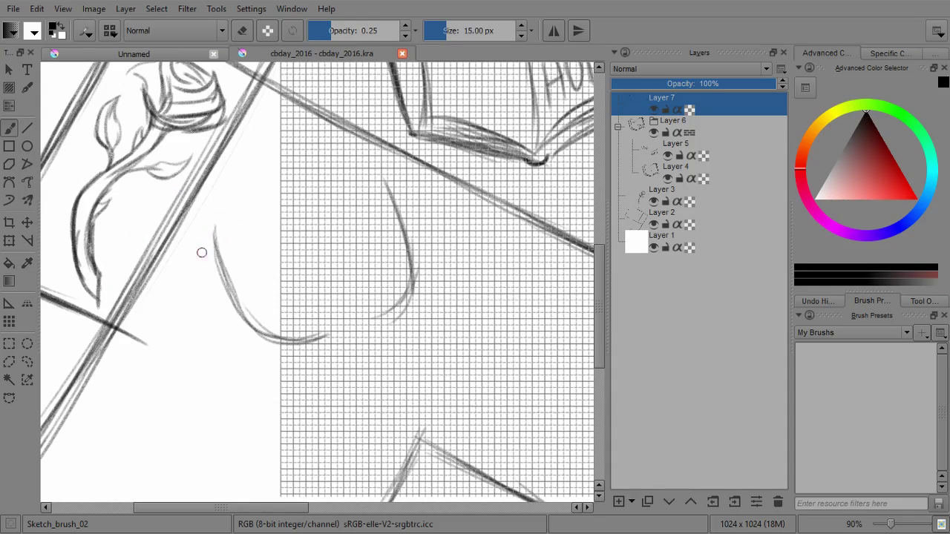
Outline a tilted cylindrical candle at the end of each arm, with an oval rim on top
{"action": "mouse_move", "coordinate": [195, 237]}
{"action": "left_mouse_down"}
{"action": "mouse_move", "coordinate": [217, 295]}
{"action": "mouse_move", "coordinate": [236, 219]}
{"action": "mouse_move", "coordinate": [256, 276]}
{"action": "mouse_move", "coordinate": [216, 297]}
{"action": "mouse_move", "coordinate": [257, 282]}
{"action": "left_mouse_up"}
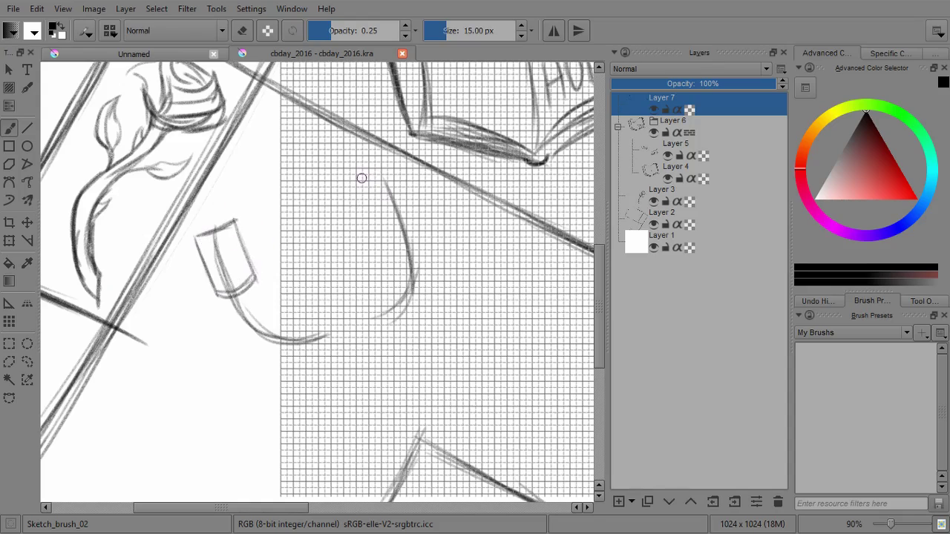
{"action": "left_click_drag", "start_coordinate": [359, 179], "coordinate": [391, 168]}
{"action": "mouse_move", "coordinate": [359, 179]}
{"action": "left_mouse_down"}
{"action": "mouse_move", "coordinate": [398, 164]}
{"action": "mouse_move", "coordinate": [370, 208]}
{"action": "mouse_move", "coordinate": [381, 232]}
{"action": "left_mouse_up"}
{"action": "mouse_move", "coordinate": [359, 183]}
{"action": "left_mouse_down"}
{"action": "mouse_move", "coordinate": [381, 230]}
{"action": "mouse_move", "coordinate": [411, 224]}
{"action": "left_mouse_up"}
{"action": "left_click_drag", "start_coordinate": [383, 231], "coordinate": [419, 214]}
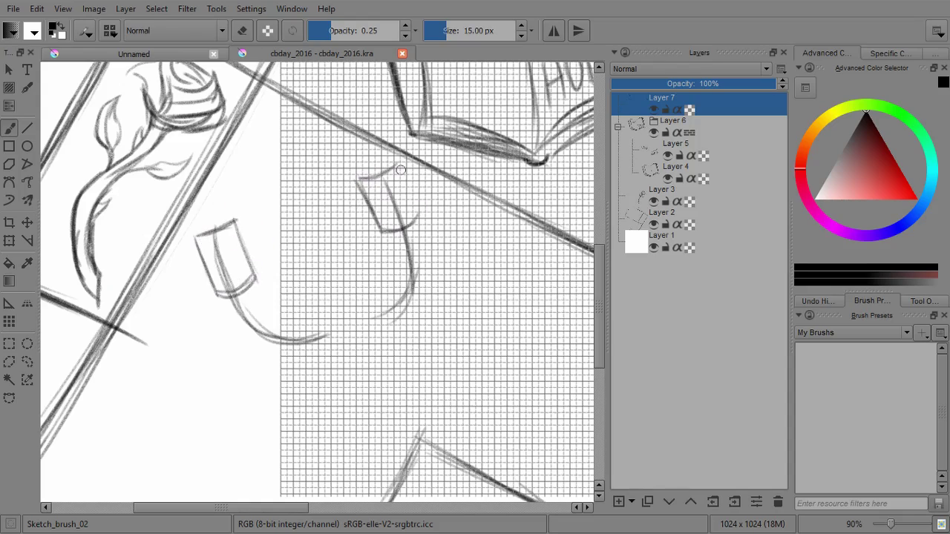
{"action": "left_click_drag", "start_coordinate": [396, 165], "coordinate": [418, 215]}
{"action": "left_click_drag", "start_coordinate": [394, 163], "coordinate": [414, 213]}
{"action": "mouse_move", "coordinate": [357, 180]}
{"action": "left_mouse_down"}
{"action": "mouse_move", "coordinate": [374, 230]}
{"action": "mouse_move", "coordinate": [395, 162]}
{"action": "left_mouse_up"}
{"action": "left_click_drag", "start_coordinate": [360, 177], "coordinate": [394, 168]}
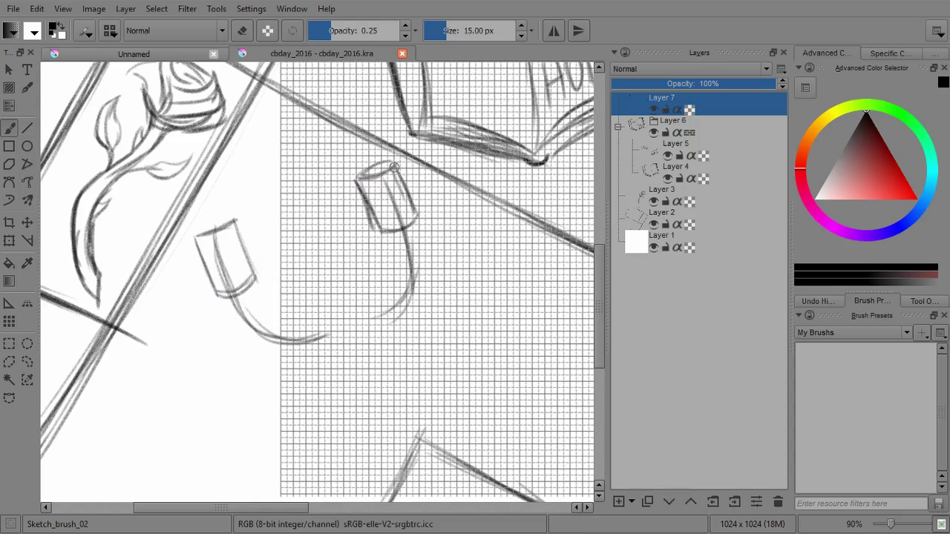
{"action": "left_click_drag", "start_coordinate": [230, 218], "coordinate": [214, 227]}
Add rounded cups beneath both outer candles where they meet the arms
{"action": "left_click_drag", "start_coordinate": [383, 233], "coordinate": [409, 252]}
{"action": "mouse_move", "coordinate": [418, 215]}
{"action": "left_mouse_down"}
{"action": "mouse_move", "coordinate": [411, 251]}
{"action": "mouse_move", "coordinate": [418, 244]}
{"action": "left_mouse_up"}
{"action": "left_click_drag", "start_coordinate": [383, 234], "coordinate": [409, 253]}
{"action": "left_click_drag", "start_coordinate": [218, 295], "coordinate": [242, 316]}
{"action": "mouse_move", "coordinate": [219, 296]}
{"action": "left_mouse_down"}
{"action": "mouse_move", "coordinate": [261, 304]}
{"action": "mouse_move", "coordinate": [247, 311]}
{"action": "left_mouse_up"}
{"action": "left_click_drag", "start_coordinate": [256, 278], "coordinate": [242, 312]}
{"action": "left_click_drag", "start_coordinate": [221, 296], "coordinate": [257, 288]}
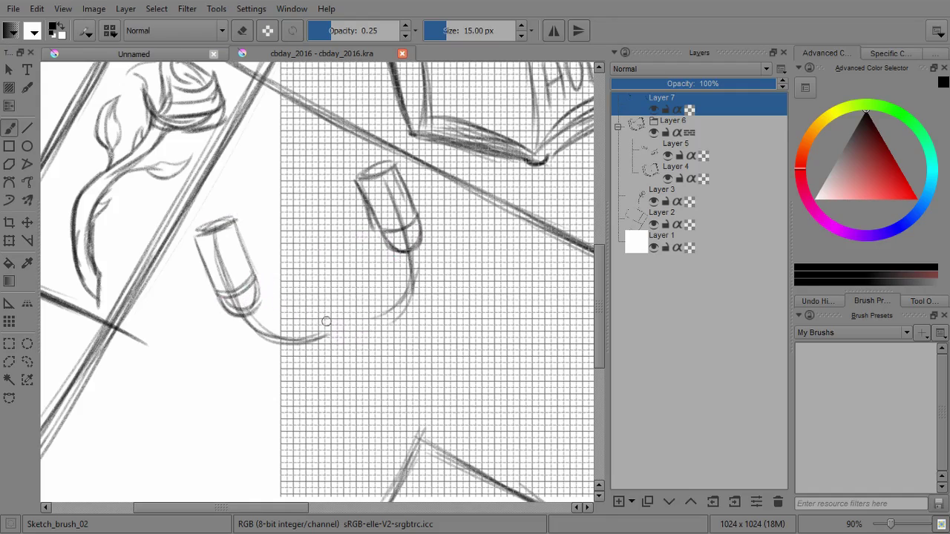
Join the two arms with an oval central knob and draw a flared holder rising from it
{"action": "left_click_drag", "start_coordinate": [395, 295], "coordinate": [371, 315]}
{"action": "mouse_move", "coordinate": [279, 343]}
{"action": "left_mouse_down"}
{"action": "mouse_move", "coordinate": [331, 340]}
{"action": "mouse_move", "coordinate": [326, 327]}
{"action": "left_mouse_up"}
{"action": "left_click_drag", "start_coordinate": [364, 309], "coordinate": [371, 319]}
{"action": "mouse_move", "coordinate": [338, 320]}
{"action": "left_mouse_down"}
{"action": "mouse_move", "coordinate": [361, 311]}
{"action": "mouse_move", "coordinate": [330, 336]}
{"action": "mouse_move", "coordinate": [371, 334]}
{"action": "left_mouse_up"}
{"action": "mouse_move", "coordinate": [305, 285]}
{"action": "left_mouse_down"}
{"action": "mouse_move", "coordinate": [348, 263]}
{"action": "mouse_move", "coordinate": [338, 311]}
{"action": "left_mouse_up"}
{"action": "left_click_drag", "start_coordinate": [346, 266], "coordinate": [341, 311]}
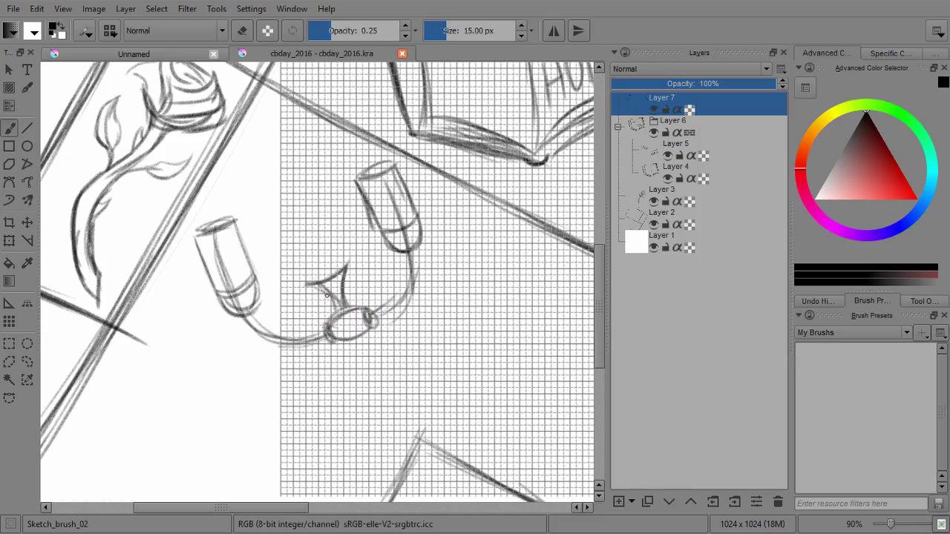
Draw a larger central candle with a darkened rim on top of the flared holder
{"action": "left_click_drag", "start_coordinate": [302, 280], "coordinate": [342, 251]}
{"action": "left_click_drag", "start_coordinate": [312, 178], "coordinate": [343, 256]}
{"action": "mouse_move", "coordinate": [273, 198]}
{"action": "left_mouse_down"}
{"action": "mouse_move", "coordinate": [303, 272]}
{"action": "mouse_move", "coordinate": [314, 186]}
{"action": "left_mouse_up"}
{"action": "left_click_drag", "start_coordinate": [272, 205], "coordinate": [319, 190]}
Sketch the candelabra's bulging, vase-shaped stem below the central knob and darken both of its contours
{"action": "left_click_drag", "start_coordinate": [383, 377], "coordinate": [368, 288]}
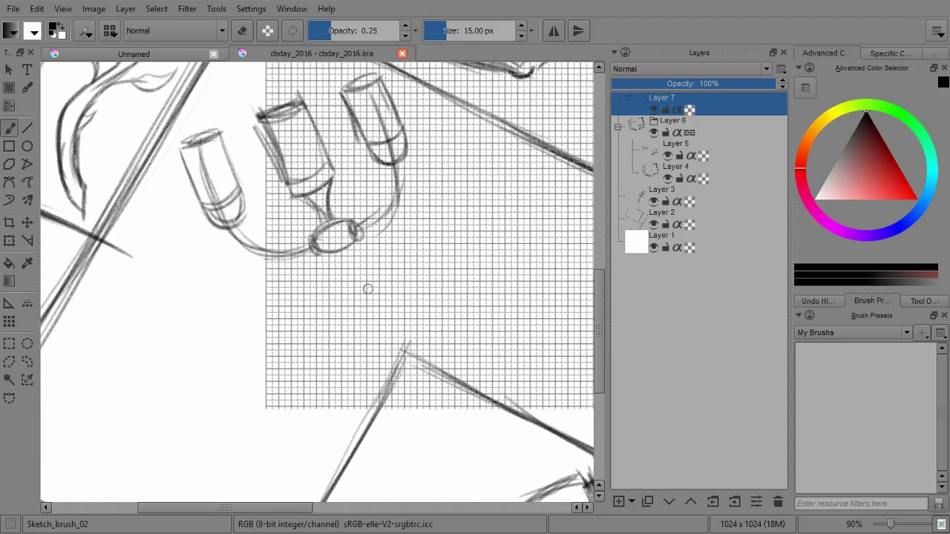
{"action": "mouse_move", "coordinate": [334, 255]}
{"action": "left_mouse_down"}
{"action": "mouse_move", "coordinate": [353, 331]}
{"action": "mouse_move", "coordinate": [373, 344]}
{"action": "mouse_move", "coordinate": [364, 272]}
{"action": "mouse_move", "coordinate": [391, 304]}
{"action": "left_mouse_up"}
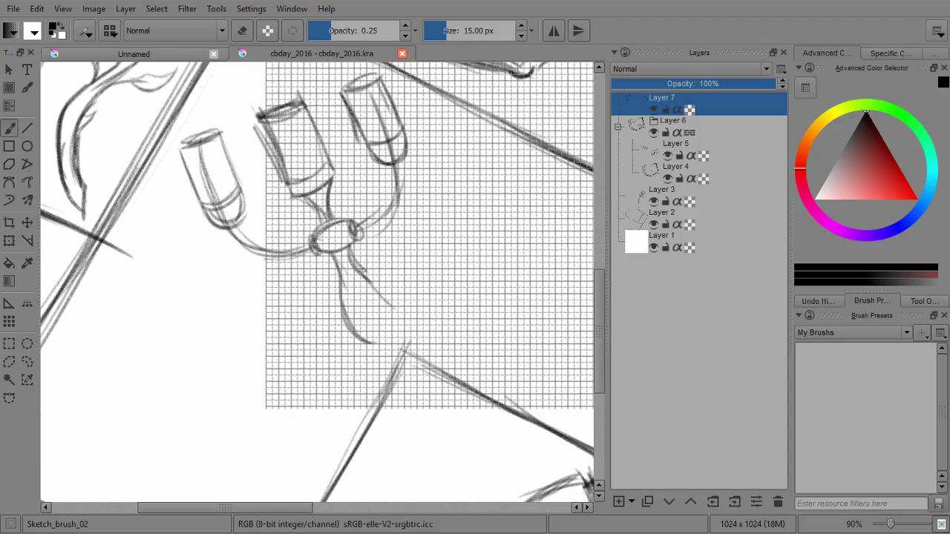
{"action": "left_click_drag", "start_coordinate": [363, 270], "coordinate": [390, 325]}
{"action": "mouse_move", "coordinate": [371, 278]}
{"action": "left_mouse_down"}
{"action": "mouse_move", "coordinate": [392, 335]}
{"action": "mouse_move", "coordinate": [388, 322]}
{"action": "left_mouse_up"}
{"action": "left_click_drag", "start_coordinate": [331, 254], "coordinate": [369, 340]}
{"action": "mouse_move", "coordinate": [347, 305]}
{"action": "left_mouse_down"}
{"action": "mouse_move", "coordinate": [378, 346]}
{"action": "mouse_move", "coordinate": [370, 344]}
{"action": "mouse_move", "coordinate": [377, 365]}
{"action": "left_mouse_up"}
Draw the candelabra's flared base with a heavy curved lower rim and fluting lines across it
{"action": "mouse_move", "coordinate": [391, 339]}
{"action": "left_mouse_down"}
{"action": "mouse_move", "coordinate": [405, 353]}
{"action": "mouse_move", "coordinate": [374, 368]}
{"action": "mouse_move", "coordinate": [359, 413]}
{"action": "mouse_move", "coordinate": [436, 396]}
{"action": "left_mouse_up"}
{"action": "mouse_move", "coordinate": [361, 416]}
{"action": "left_mouse_down"}
{"action": "mouse_move", "coordinate": [449, 380]}
{"action": "mouse_move", "coordinate": [351, 419]}
{"action": "mouse_move", "coordinate": [440, 387]}
{"action": "left_mouse_up"}
{"action": "left_click_drag", "start_coordinate": [408, 358], "coordinate": [450, 378]}
{"action": "mouse_move", "coordinate": [409, 360]}
{"action": "left_mouse_down"}
{"action": "mouse_move", "coordinate": [451, 380]}
{"action": "mouse_move", "coordinate": [443, 371]}
{"action": "left_mouse_up"}
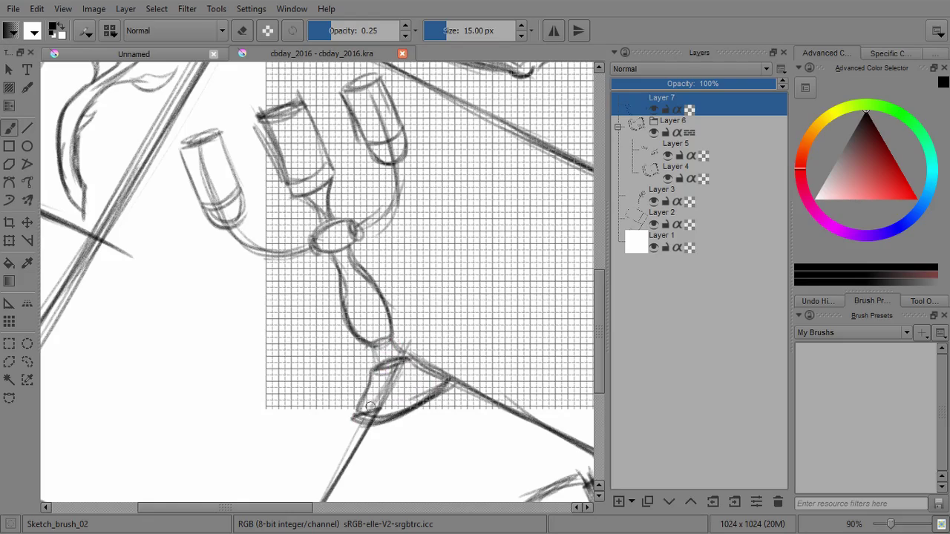
{"action": "mouse_move", "coordinate": [370, 406]}
{"action": "left_mouse_down"}
{"action": "mouse_move", "coordinate": [448, 381]}
{"action": "mouse_move", "coordinate": [423, 412]}
{"action": "mouse_move", "coordinate": [387, 400]}
{"action": "left_mouse_up"}
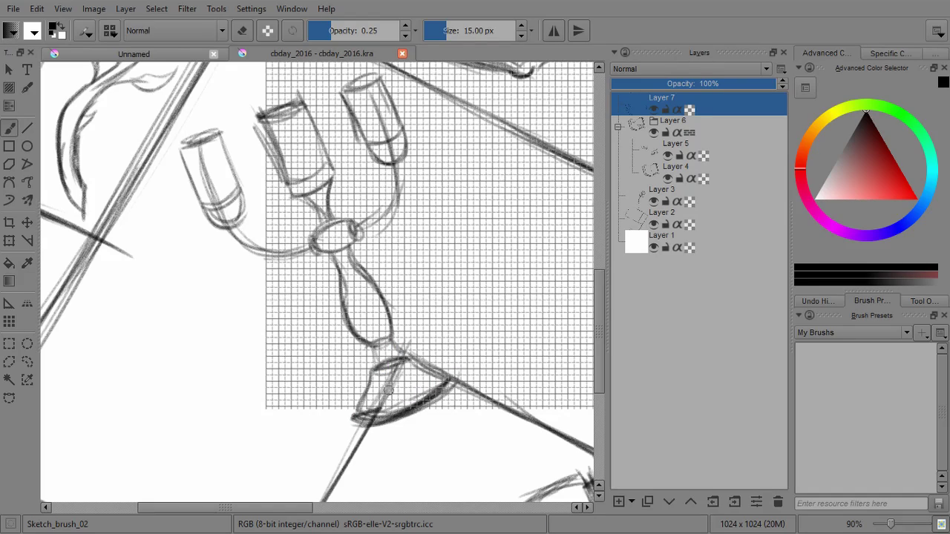
{"action": "mouse_move", "coordinate": [403, 370]}
{"action": "left_mouse_down"}
{"action": "mouse_move", "coordinate": [385, 408]}
{"action": "mouse_move", "coordinate": [441, 394]}
{"action": "mouse_move", "coordinate": [371, 396]}
{"action": "mouse_move", "coordinate": [361, 417]}
{"action": "left_mouse_up"}
{"action": "left_click_drag", "start_coordinate": [376, 374], "coordinate": [364, 411]}
{"action": "left_click_drag", "start_coordinate": [409, 376], "coordinate": [438, 388]}
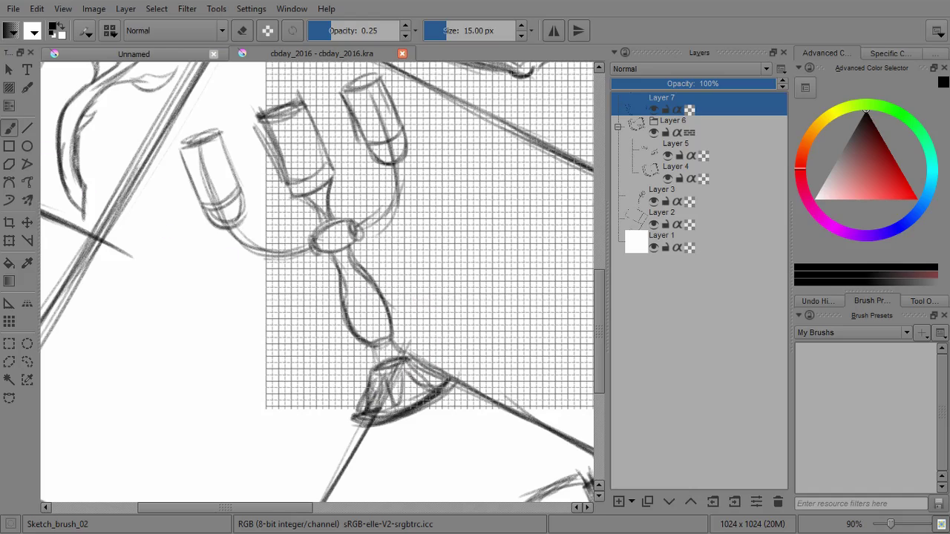
Enclose the whole candelabra in a freehand selection and copy it
{"action": "key", "text": "ctrl+t"}
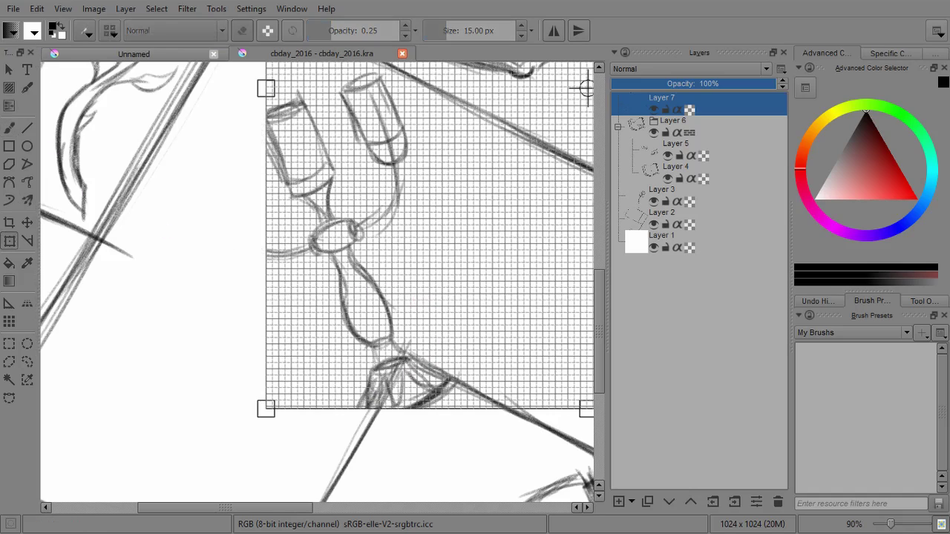
{"action": "left_click", "coordinate": [9, 69]}
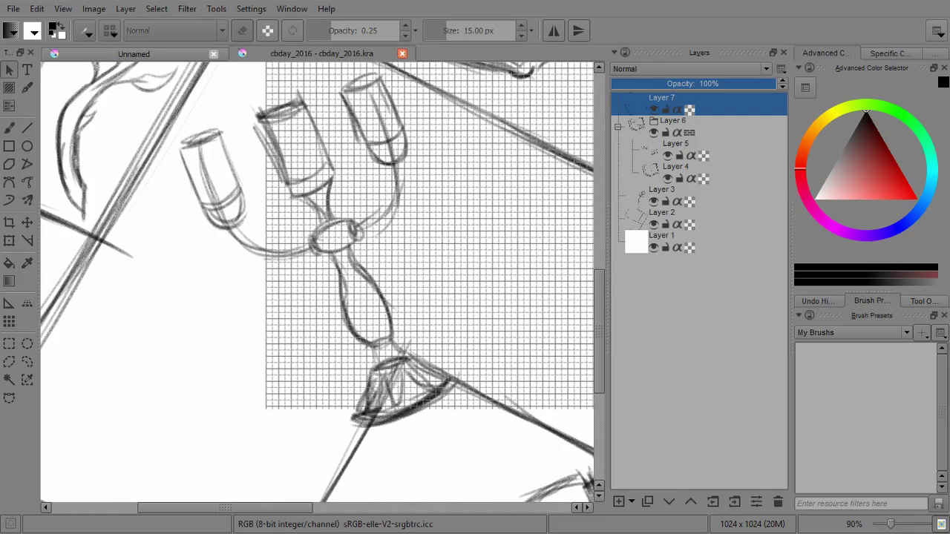
{"action": "left_click", "coordinate": [27, 362]}
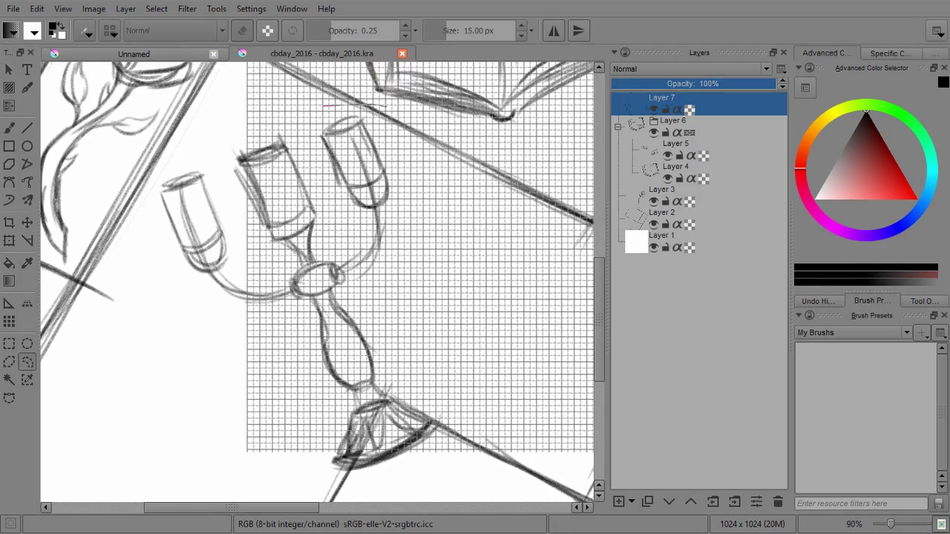
{"action": "mouse_move", "coordinate": [323, 105]}
{"action": "left_mouse_down"}
{"action": "mouse_move", "coordinate": [236, 408]}
{"action": "mouse_move", "coordinate": [462, 421]}
{"action": "mouse_move", "coordinate": [386, 109]}
{"action": "left_mouse_up"}
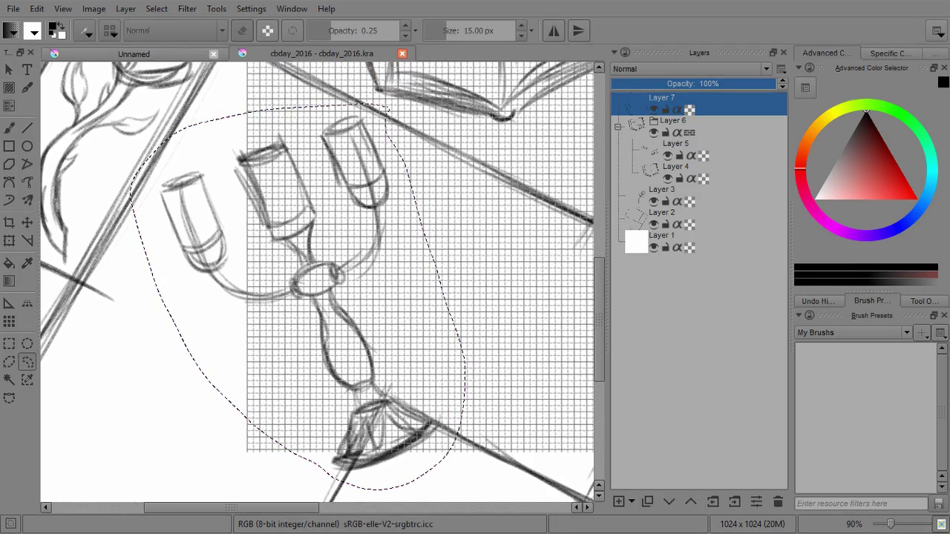
{"action": "left_click_drag", "start_coordinate": [401, 260], "coordinate": [224, 312]}
{"action": "key", "text": "ctrl+c"}
Try pasting the copied candelabra as a new layer with the selection still active, and undo the paste
{"action": "key", "text": "ctrl+v"}
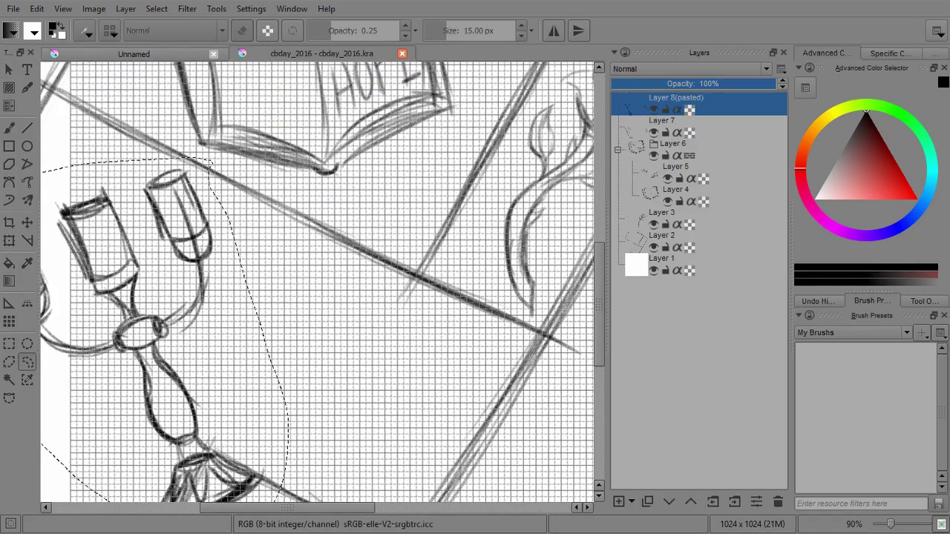
{"action": "left_click_drag", "start_coordinate": [163, 340], "coordinate": [333, 287]}
{"action": "left_click_drag", "start_coordinate": [223, 319], "coordinate": [333, 286]}
{"action": "key", "text": "ctrl+z"}
{"action": "key", "text": "ctrl+z"}
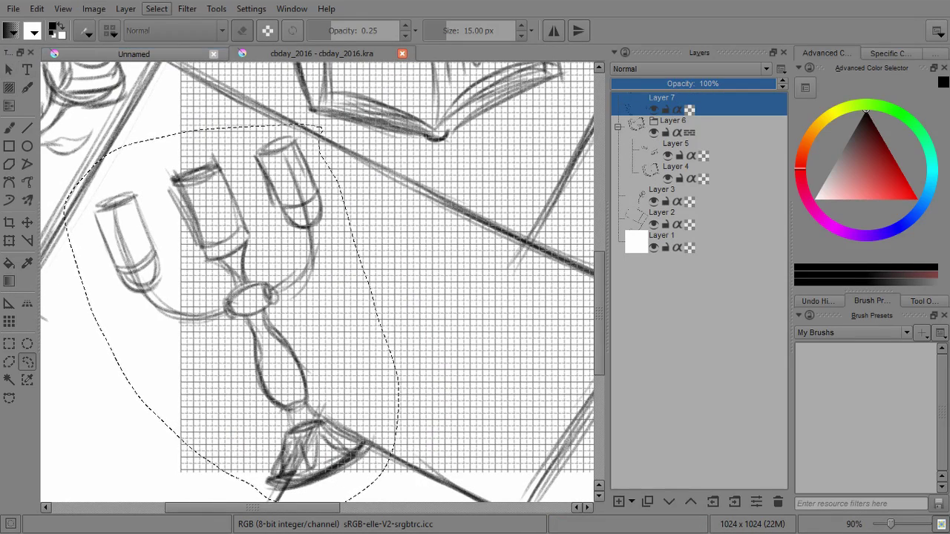
Clear the selection and paste the copied candelabra as a new layer
{"action": "left_click", "coordinate": [156, 9]}
{"action": "left_click", "coordinate": [175, 38]}
{"action": "mouse_move", "coordinate": [327, 215]}
{"action": "left_mouse_down"}
{"action": "mouse_move", "coordinate": [213, 305]}
{"action": "mouse_move", "coordinate": [203, 339]}
{"action": "left_mouse_up"}
{"action": "key", "text": "ctrl+v"}
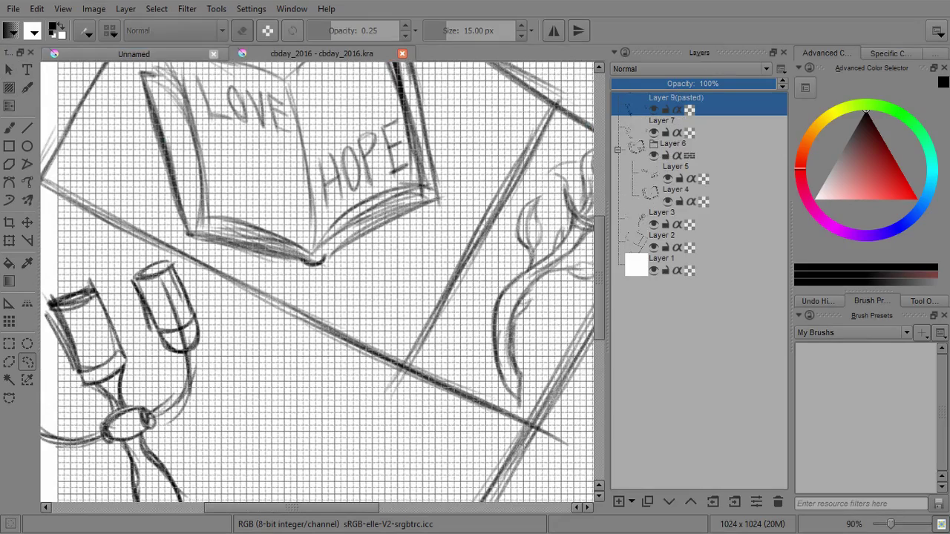
Undo the pasted candelabra layer, and retry pasting the candelabra as a new layer, undoing each attempt
{"action": "key", "text": "ctrl+z"}
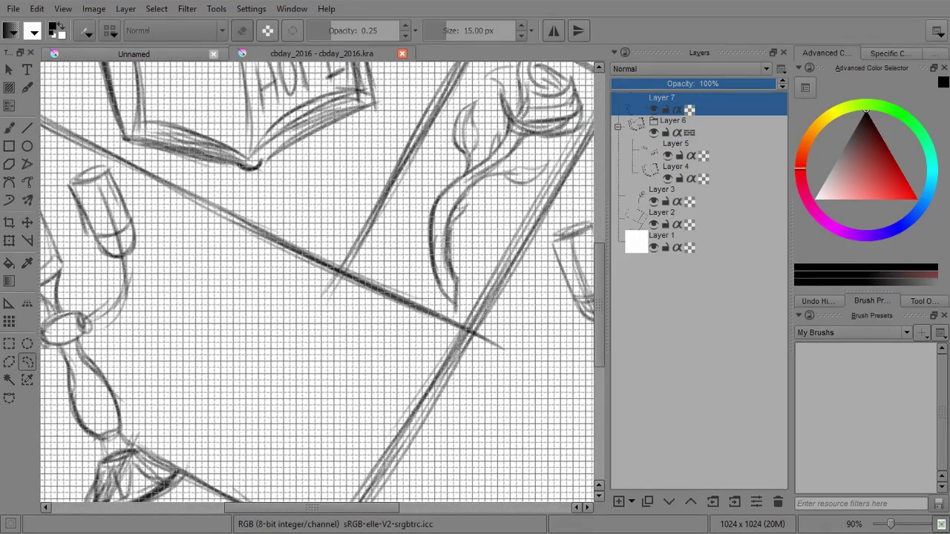
{"action": "scroll", "coordinate": [318, 281], "scroll_direction": "down", "scroll_amount": 4}
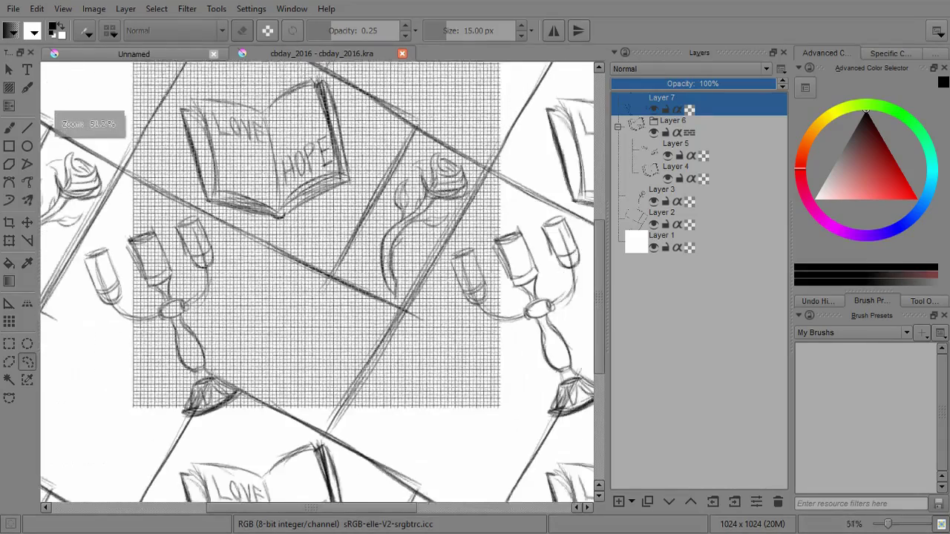
{"action": "key", "text": "minus"}
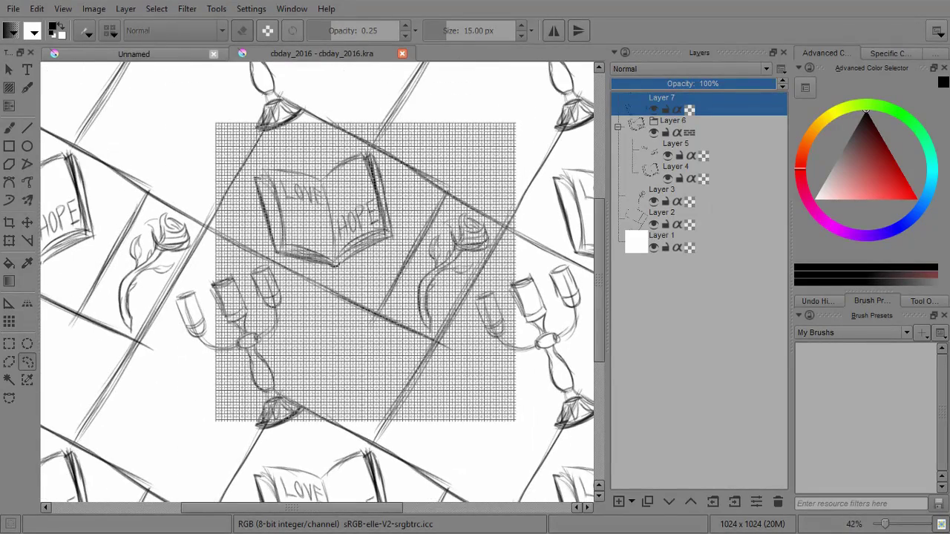
{"action": "key", "text": "ctrl+v"}
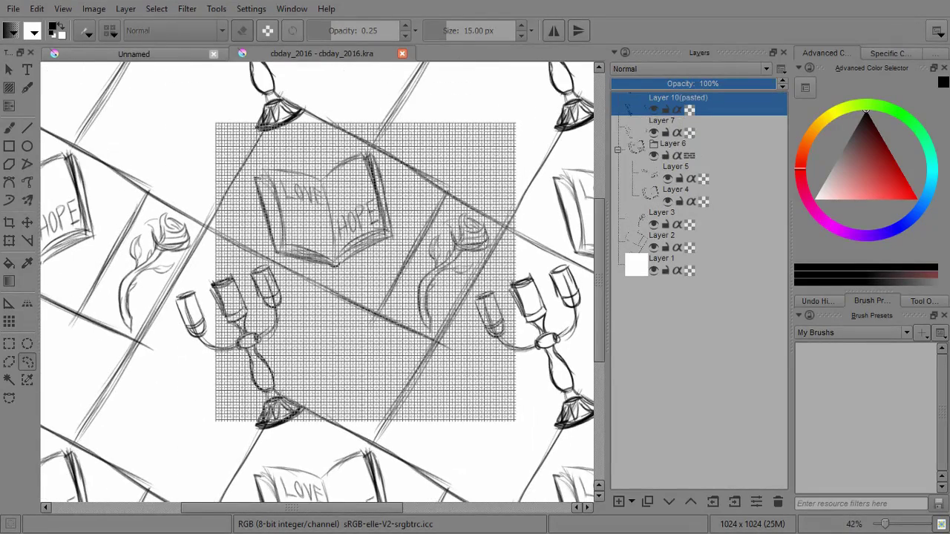
{"action": "key", "text": "ctrl+z"}
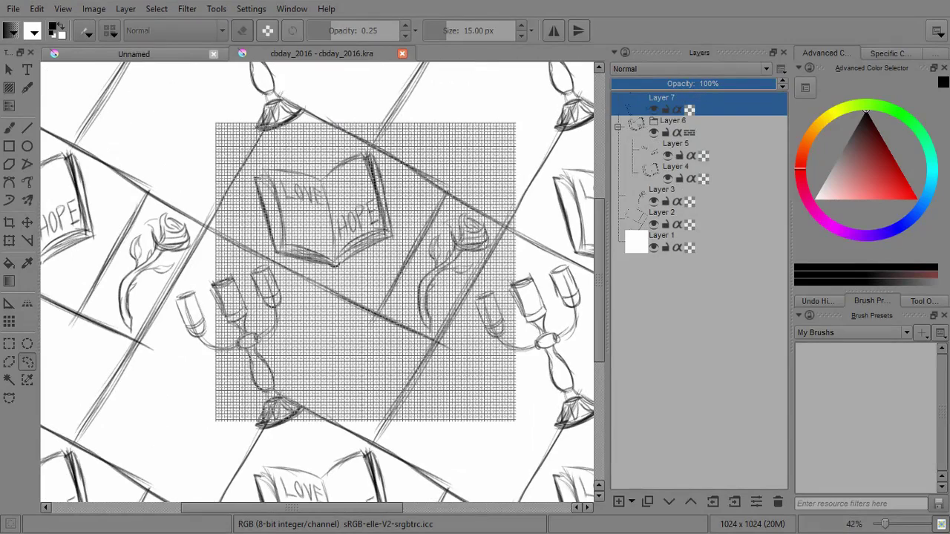
{"action": "mouse_move", "coordinate": [406, 196]}
{"action": "left_mouse_down"}
{"action": "mouse_move", "coordinate": [463, 326]}
{"action": "mouse_move", "coordinate": [407, 199]}
{"action": "left_mouse_up"}
{"action": "key", "text": "ctrl+v"}
{"action": "key", "text": "ctrl+z"}
Paste the copied candelabra into a new image, close that image, and return to cbday_2016.kra
{"action": "left_click", "coordinate": [156, 8]}
{"action": "left_click", "coordinate": [169, 38]}
{"action": "left_click", "coordinate": [37, 8]}
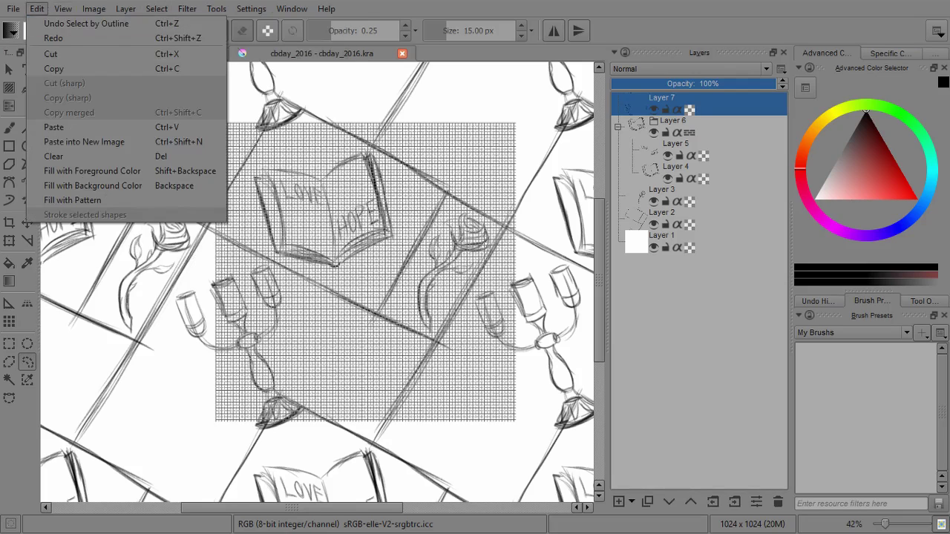
{"action": "left_click", "coordinate": [84, 141]}
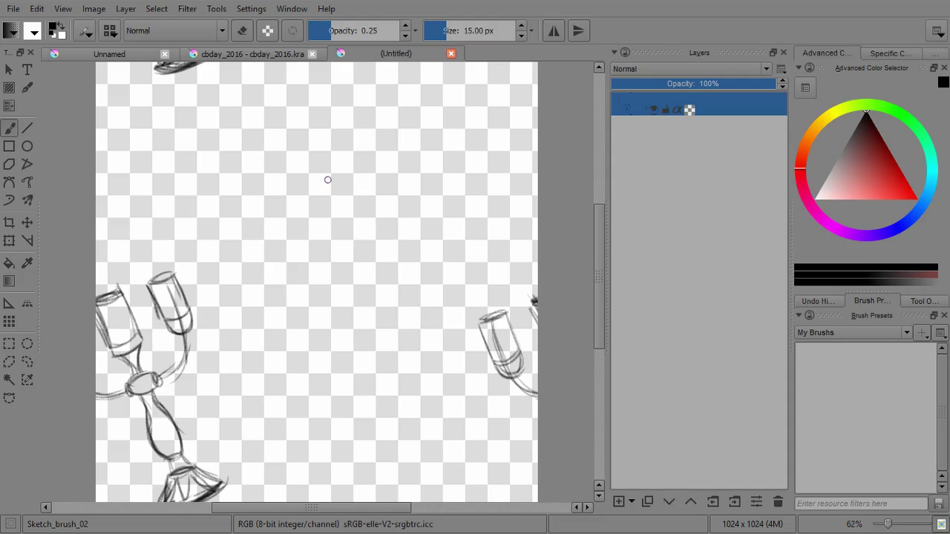
{"action": "key", "text": "ctrl+w"}
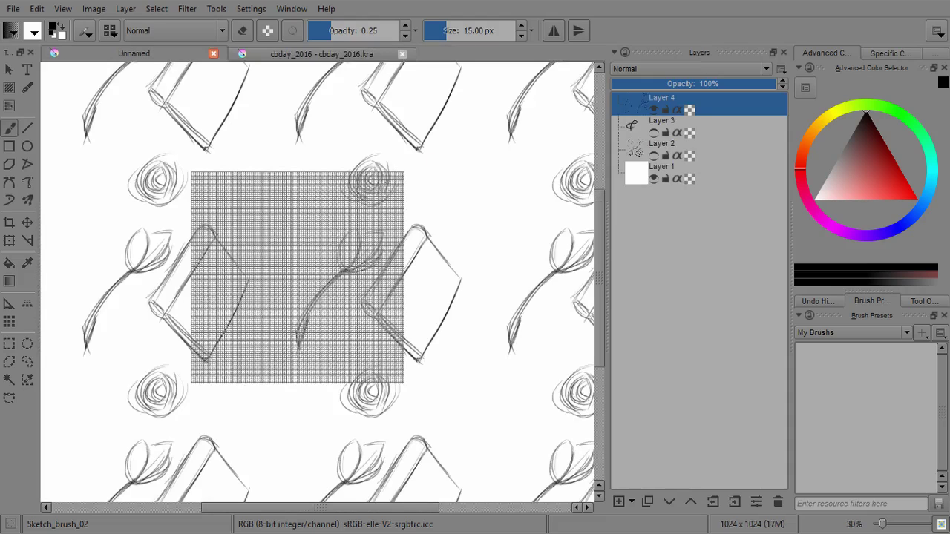
{"action": "left_click", "coordinate": [321, 54]}
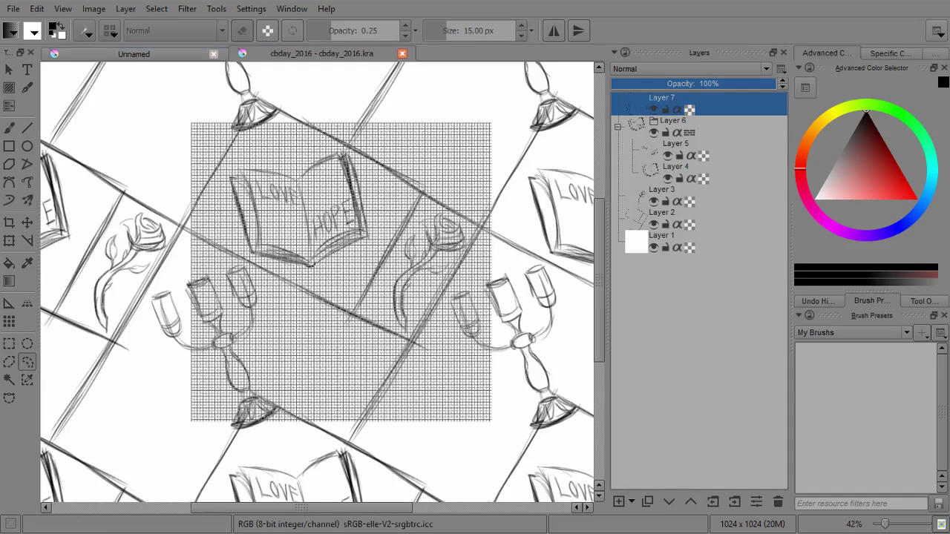
Enclose the whole candelabra across the tile's edge in a freehand selection, discarding the oversized outline
{"action": "left_click_drag", "start_coordinate": [319, 312], "coordinate": [332, 246]}
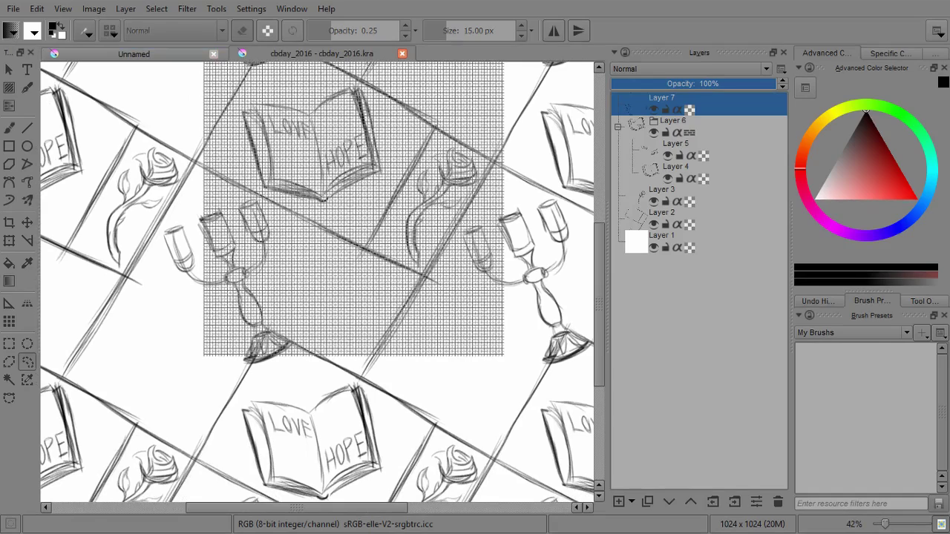
{"action": "mouse_move", "coordinate": [315, 313]}
{"action": "left_mouse_down"}
{"action": "mouse_move", "coordinate": [146, 243]}
{"action": "mouse_move", "coordinate": [319, 325]}
{"action": "left_mouse_up"}
{"action": "left_click", "coordinate": [175, 346]}
{"action": "mouse_move", "coordinate": [263, 193]}
{"action": "left_mouse_down"}
{"action": "mouse_move", "coordinate": [173, 331]}
{"action": "mouse_move", "coordinate": [261, 214]}
{"action": "mouse_move", "coordinate": [258, 205]}
{"action": "mouse_move", "coordinate": [143, 234]}
{"action": "mouse_move", "coordinate": [275, 197]}
{"action": "mouse_move", "coordinate": [167, 341]}
{"action": "mouse_move", "coordinate": [269, 187]}
{"action": "left_mouse_up"}
{"action": "key", "text": "ctrl+shift+a"}
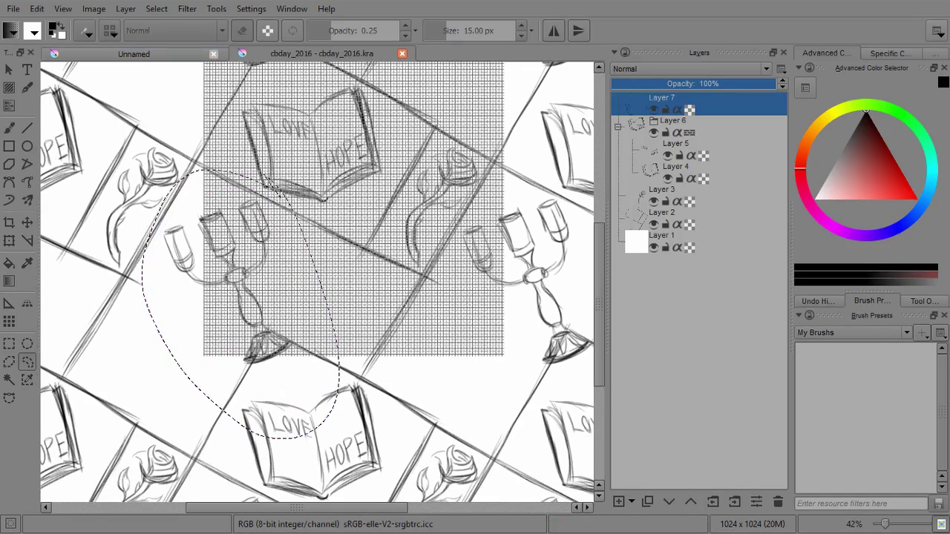
{"action": "left_click", "coordinate": [179, 307]}
{"action": "key", "text": "ctrl+z"}
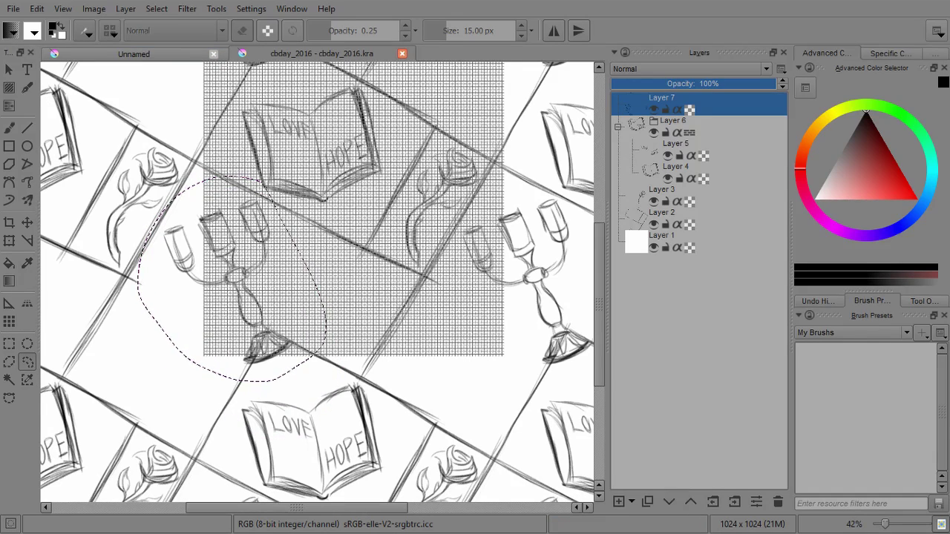
{"action": "key", "text": "ctrl+t"}
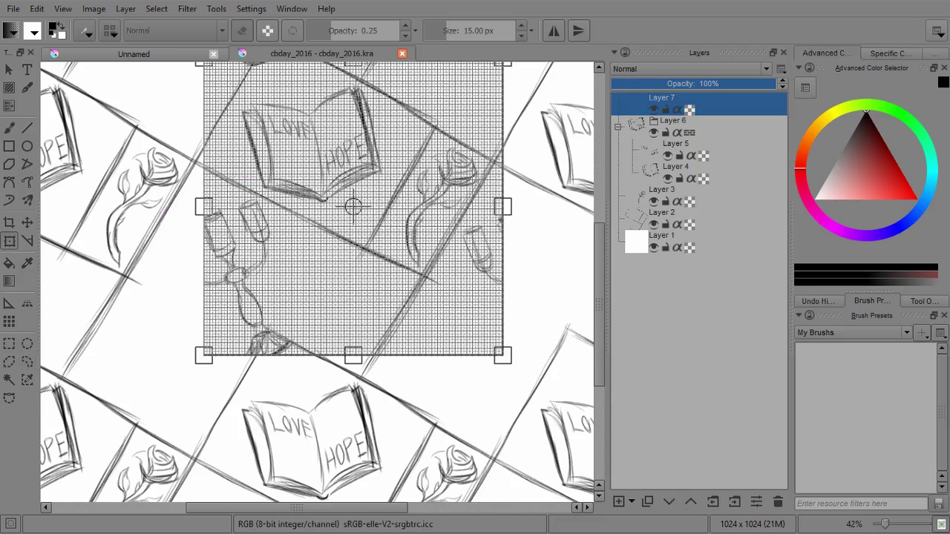
{"action": "key", "text": "m"}
{"action": "mouse_move", "coordinate": [236, 278]}
{"action": "left_mouse_down"}
{"action": "mouse_move", "coordinate": [262, 260]}
{"action": "mouse_move", "coordinate": [218, 268]}
{"action": "mouse_move", "coordinate": [224, 295]}
{"action": "mouse_move", "coordinate": [235, 277]}
{"action": "left_mouse_up"}
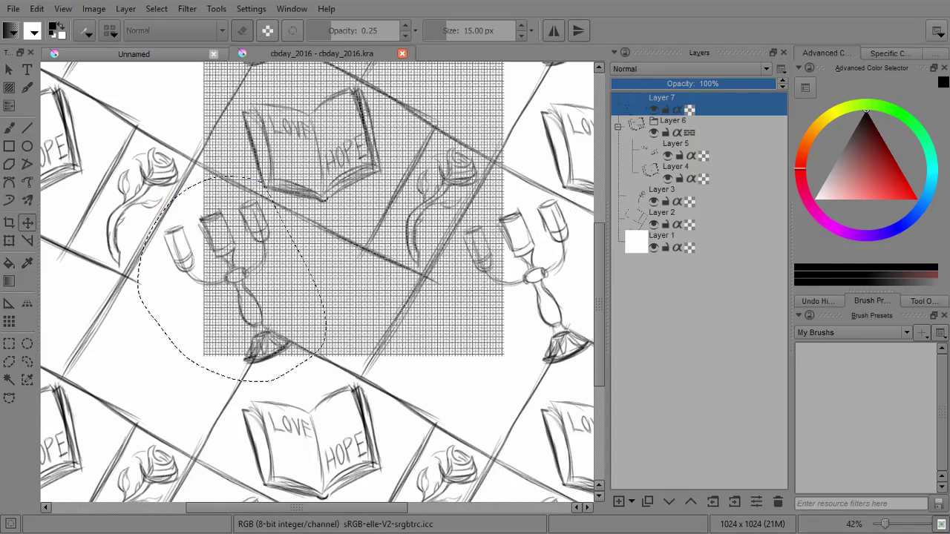
{"action": "left_click", "coordinate": [36, 9]}
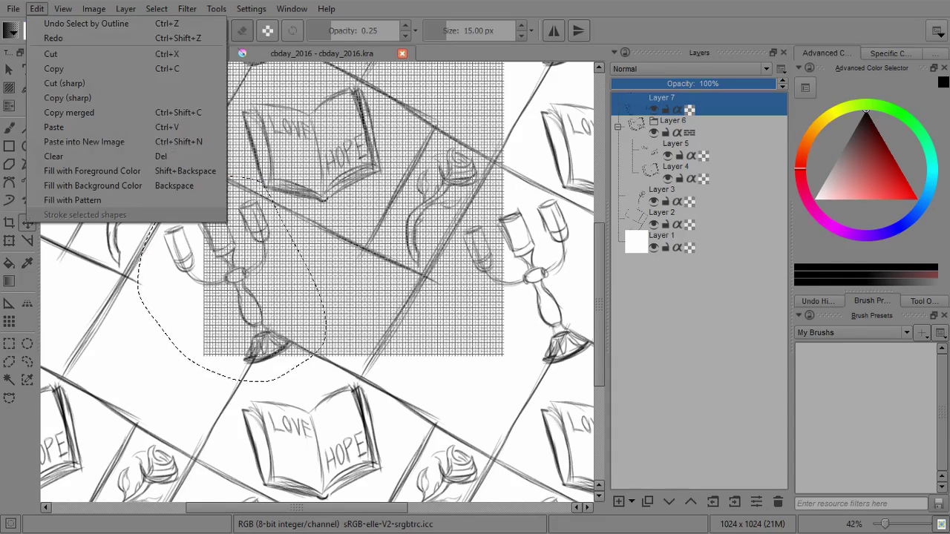
{"action": "key", "text": "Down"}
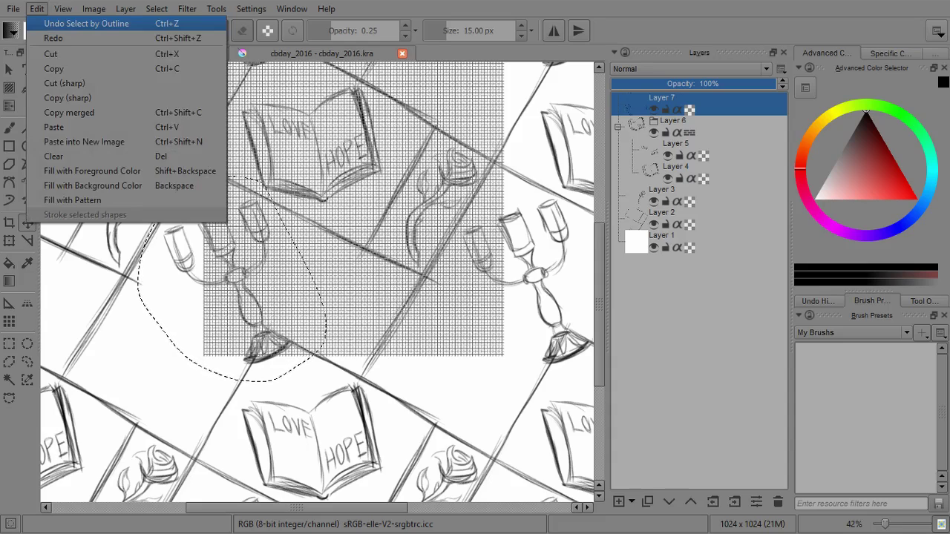
{"action": "key", "text": "Down"}
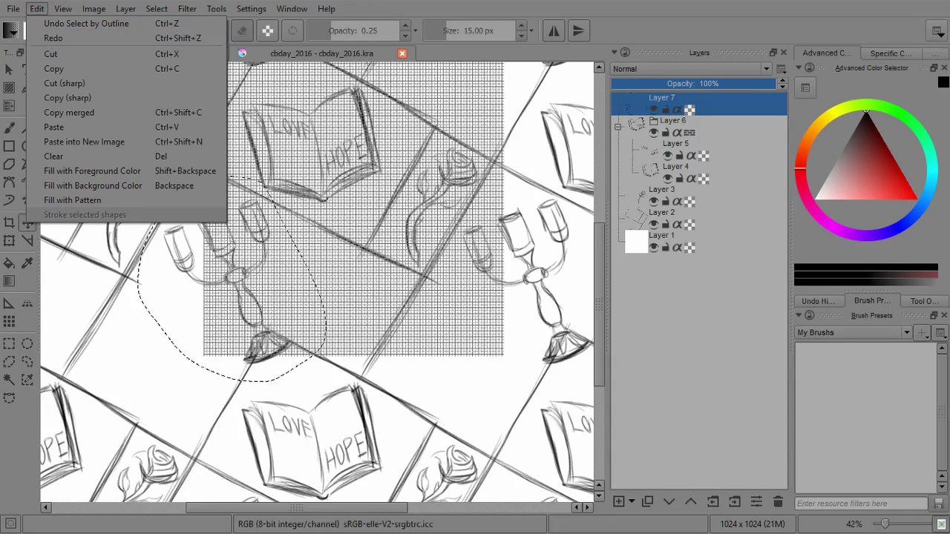
{"action": "key", "text": "Escape"}
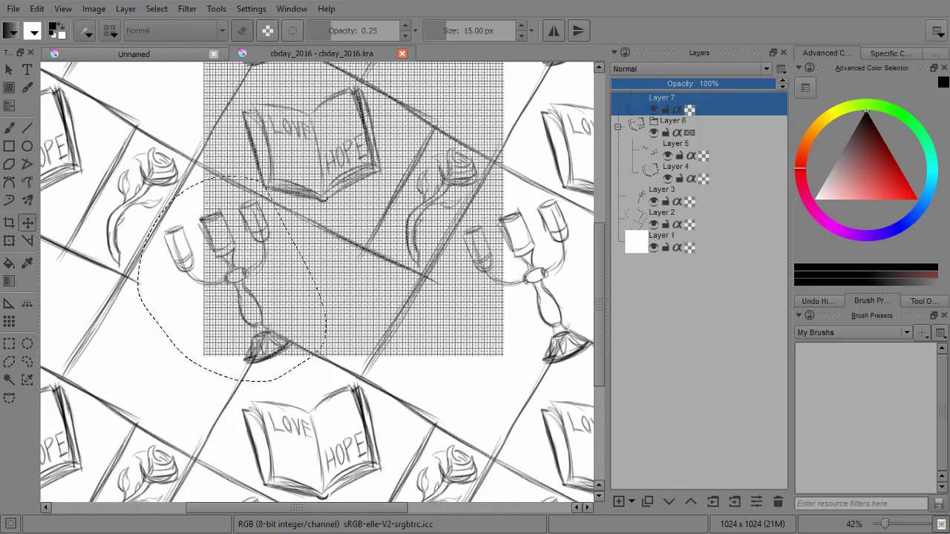
Try scaling down the selected candelabra with the Transform tool, and undo the transformation
{"action": "left_click", "coordinate": [9, 241]}
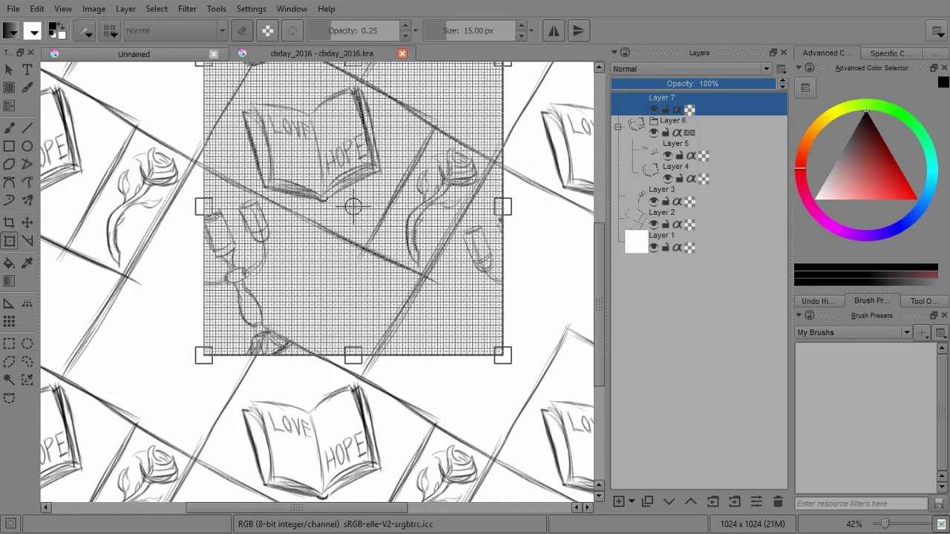
{"action": "left_click_drag", "start_coordinate": [353, 206], "coordinate": [319, 241]}
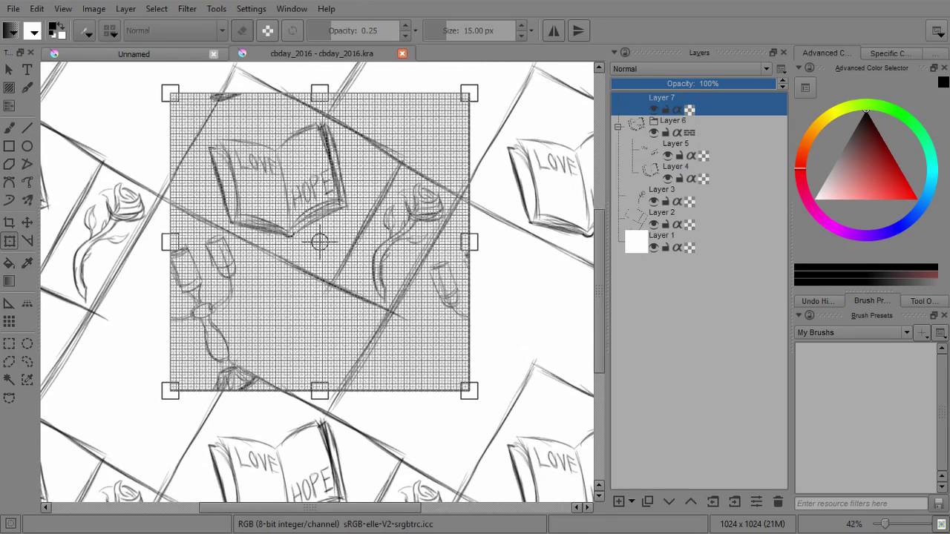
{"action": "left_click_drag", "start_coordinate": [170, 391], "coordinate": [239, 322]}
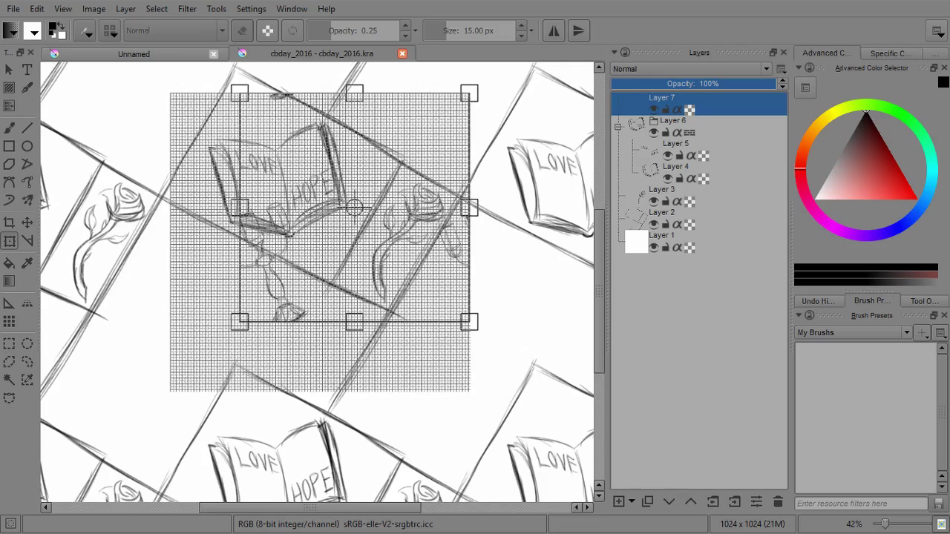
{"action": "key", "text": "Return"}
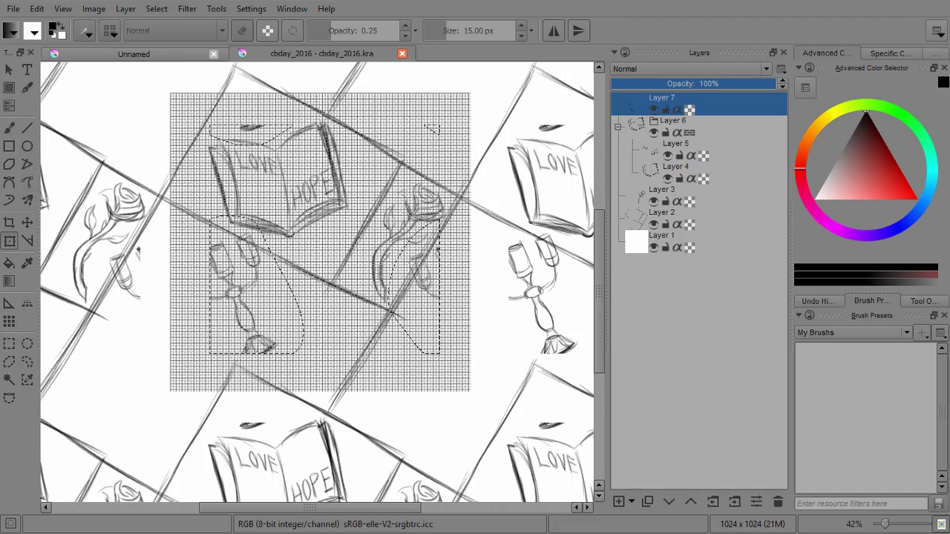
{"action": "key", "text": "ctrl+z"}
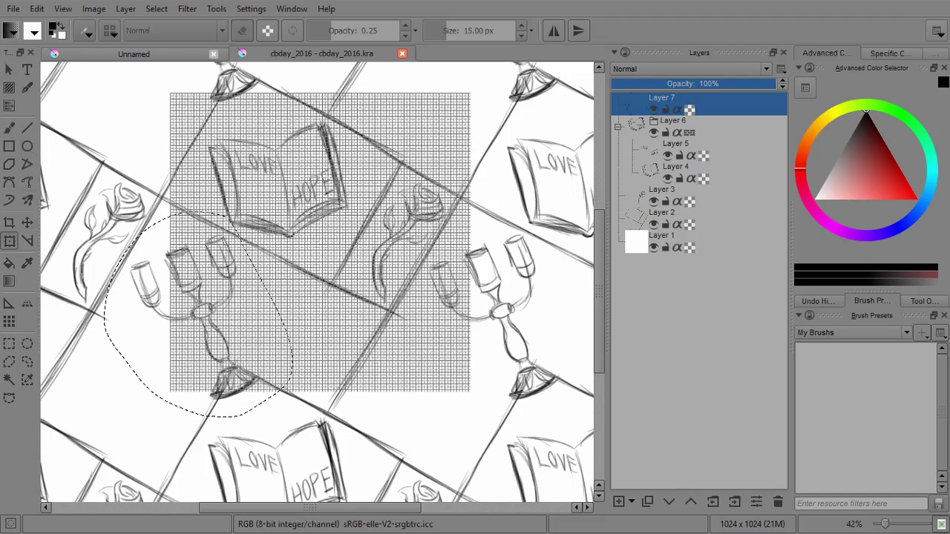
Clear the selection and move the candelabra layer up and inward so it lies inside the tile, overlapping the book's lower edge
{"action": "left_click", "coordinate": [27, 361]}
{"action": "key", "text": "ctrl+shift+a"}
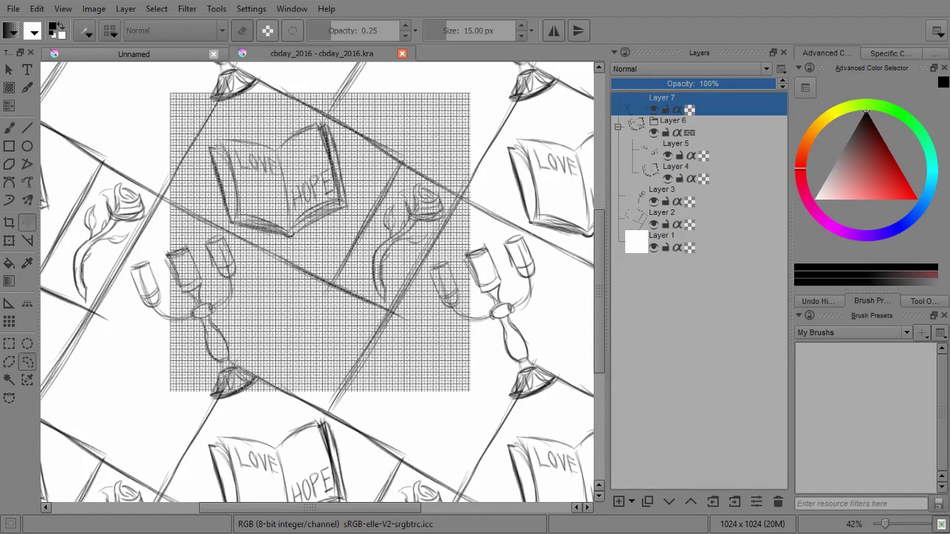
{"action": "left_click", "coordinate": [28, 222]}
{"action": "left_click_drag", "start_coordinate": [202, 312], "coordinate": [222, 301]}
{"action": "mouse_move", "coordinate": [541, 312]}
{"action": "left_mouse_down"}
{"action": "mouse_move", "coordinate": [565, 297]}
{"action": "mouse_move", "coordinate": [526, 301]}
{"action": "mouse_move", "coordinate": [552, 331]}
{"action": "mouse_move", "coordinate": [573, 296]}
{"action": "left_mouse_up"}
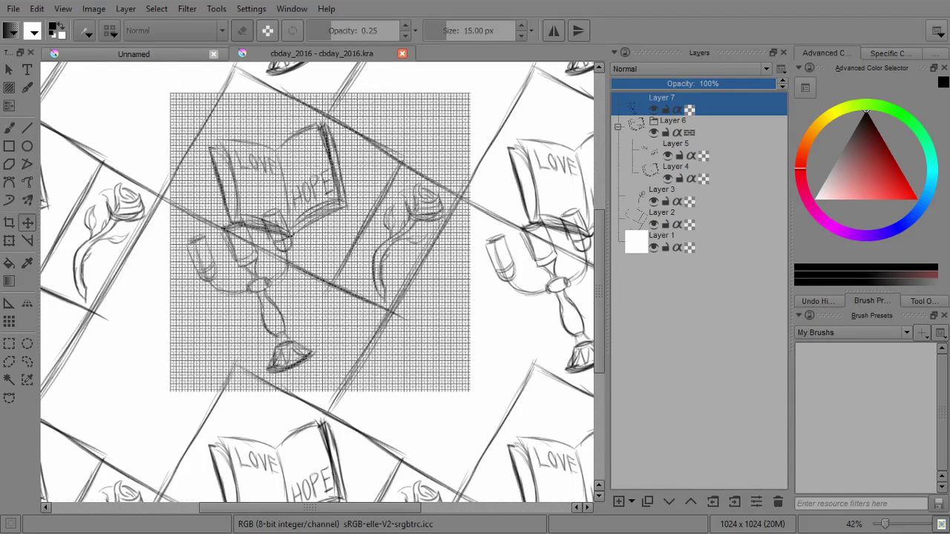
{"action": "left_click_drag", "start_coordinate": [574, 299], "coordinate": [573, 296]}
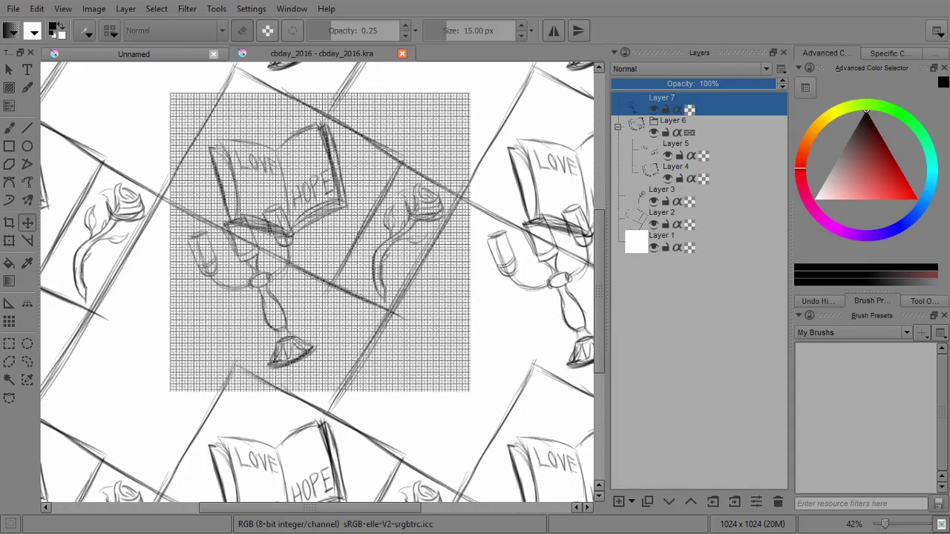
Shift the candelabra layer slightly further up and to the right so its candles overlap the open book's pages
{"action": "left_click_drag", "start_coordinate": [573, 295], "coordinate": [569, 293]}
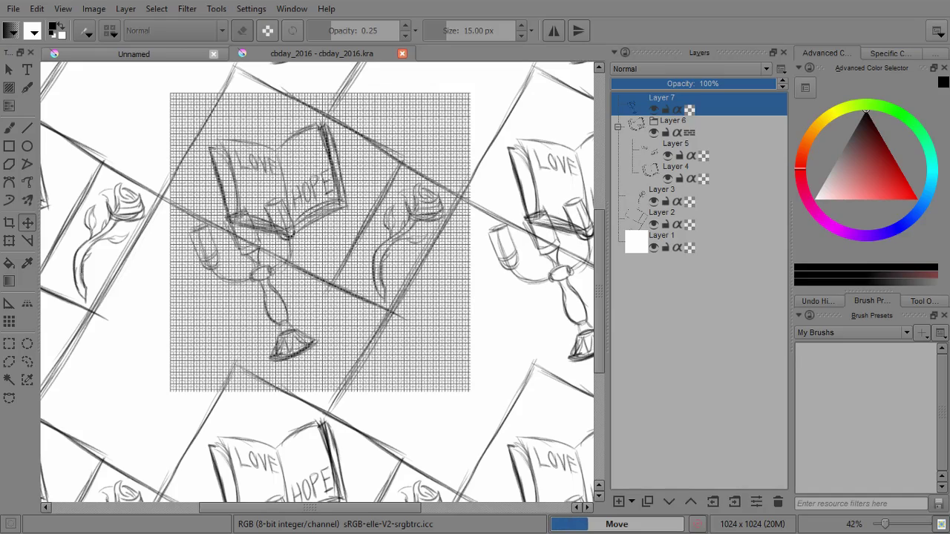
{"action": "key", "text": "Up"}
{"action": "key", "text": "Up"}
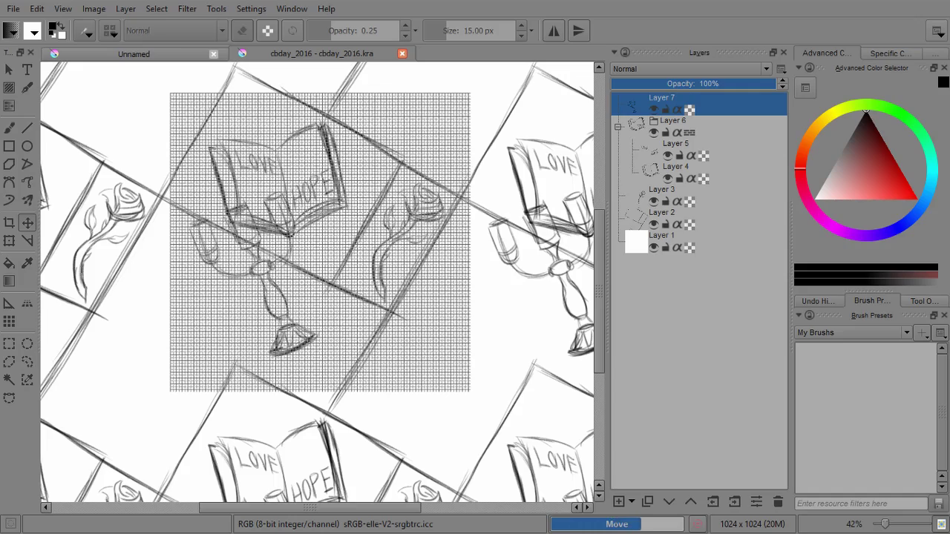
{"action": "left_click_drag", "start_coordinate": [267, 267], "coordinate": [269, 264]}
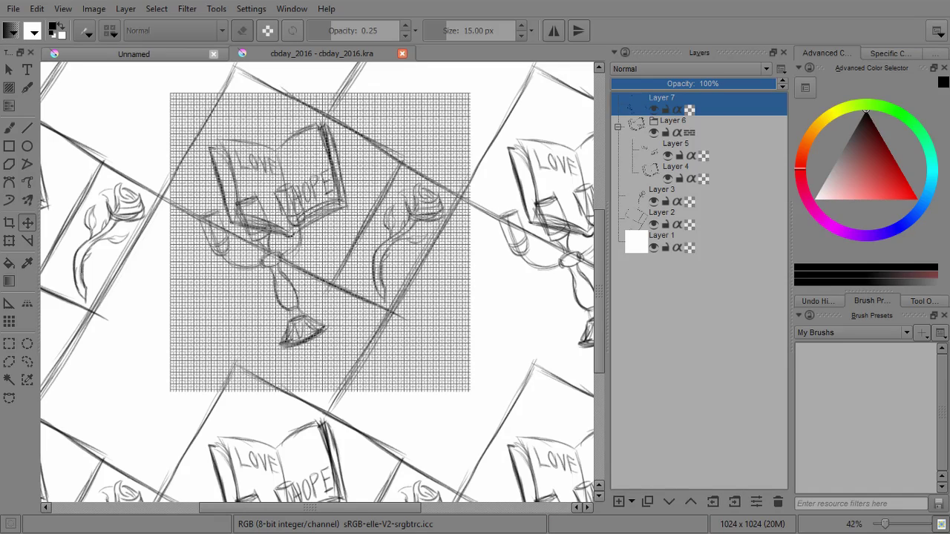
{"action": "left_click", "coordinate": [9, 127]}
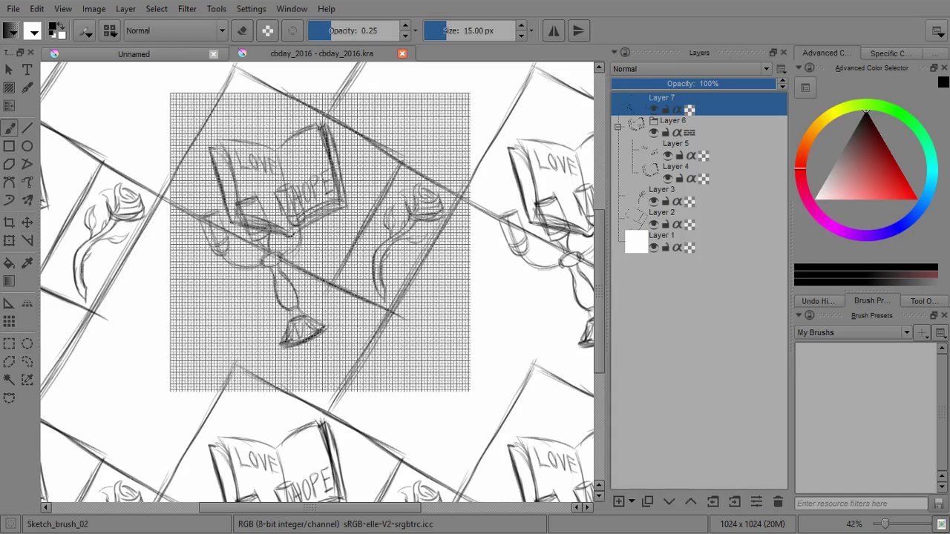
{"action": "left_click", "coordinate": [9, 240]}
{"action": "mouse_move", "coordinate": [289, 260]}
{"action": "left_mouse_down"}
{"action": "mouse_move", "coordinate": [301, 272]}
{"action": "mouse_move", "coordinate": [420, 236]}
{"action": "mouse_move", "coordinate": [537, 259]}
{"action": "mouse_move", "coordinate": [366, 266]}
{"action": "mouse_move", "coordinate": [295, 315]}
{"action": "mouse_move", "coordinate": [301, 346]}
{"action": "mouse_move", "coordinate": [335, 276]}
{"action": "left_mouse_up"}
{"action": "key", "text": "Return"}
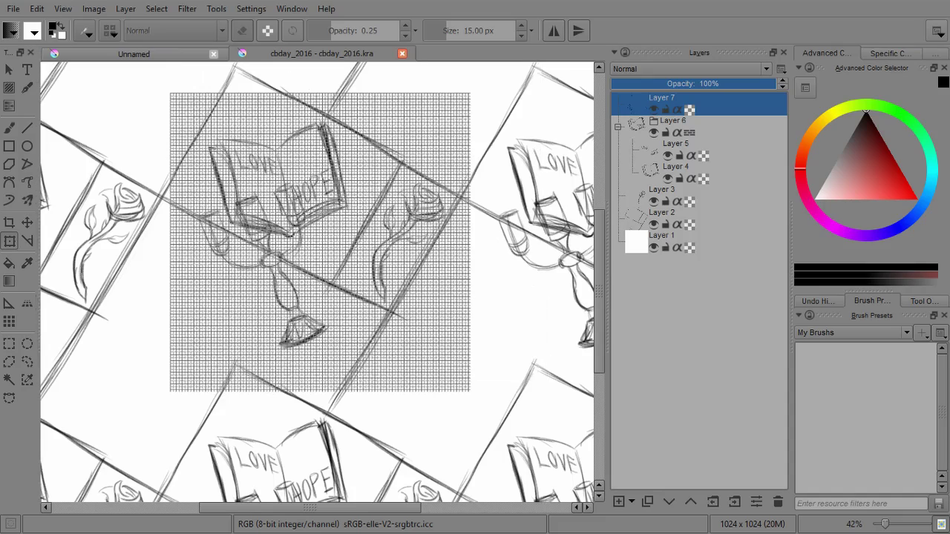
Try moving the candelabra layer further right over the book, undo those moves, and return to the brush
{"action": "left_click", "coordinate": [27, 222]}
{"action": "key", "text": "Right"}
{"action": "key", "text": "Right"}
{"action": "key", "text": "Right"}
{"action": "key", "text": "shift+Right"}
{"action": "key", "text": "shift+Right"}
{"action": "key", "text": "shift+Right"}
{"action": "key", "text": "shift+Right"}
{"action": "key", "text": "shift+Right"}
{"action": "key", "text": "shift+Right"}
{"action": "key", "text": "shift+Right"}
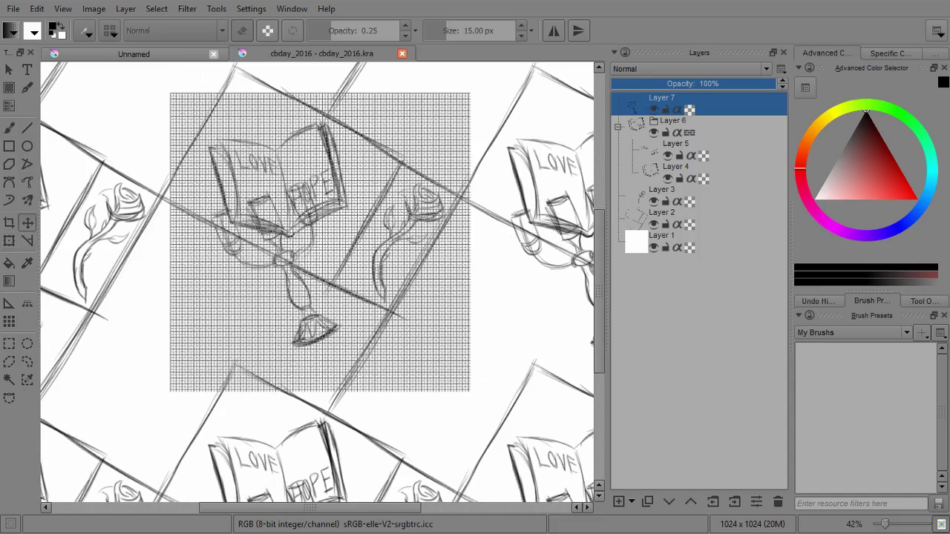
{"action": "left_click_drag", "start_coordinate": [587, 239], "coordinate": [610, 240]}
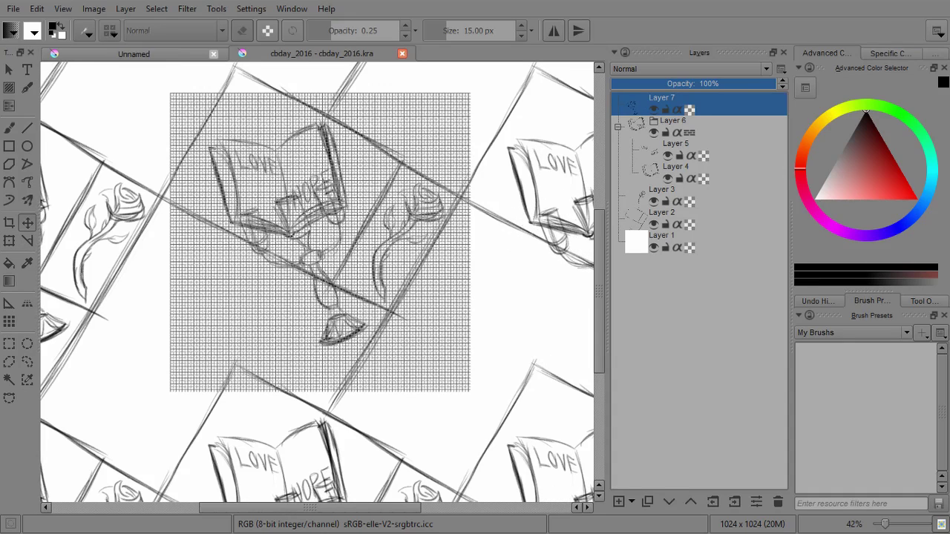
{"action": "key", "text": "ctrl+z"}
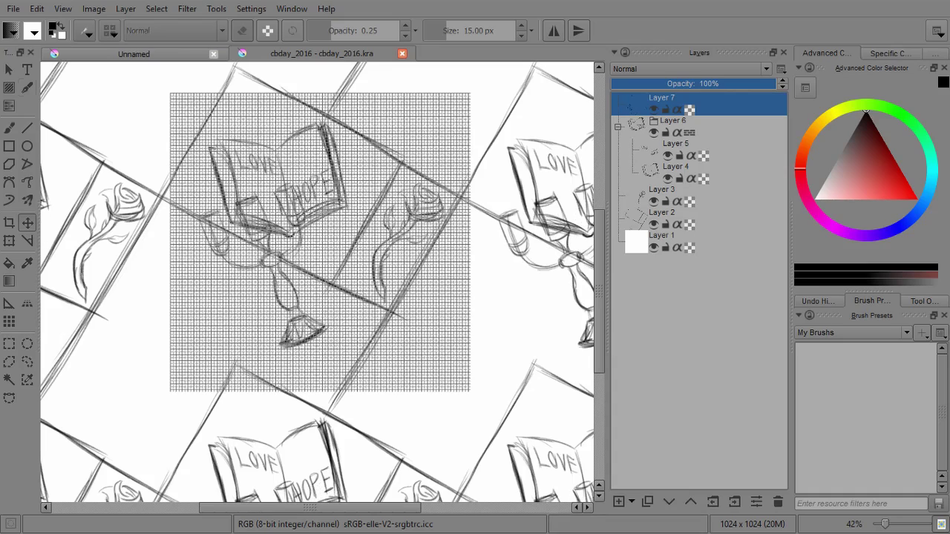
{"action": "key", "text": "b"}
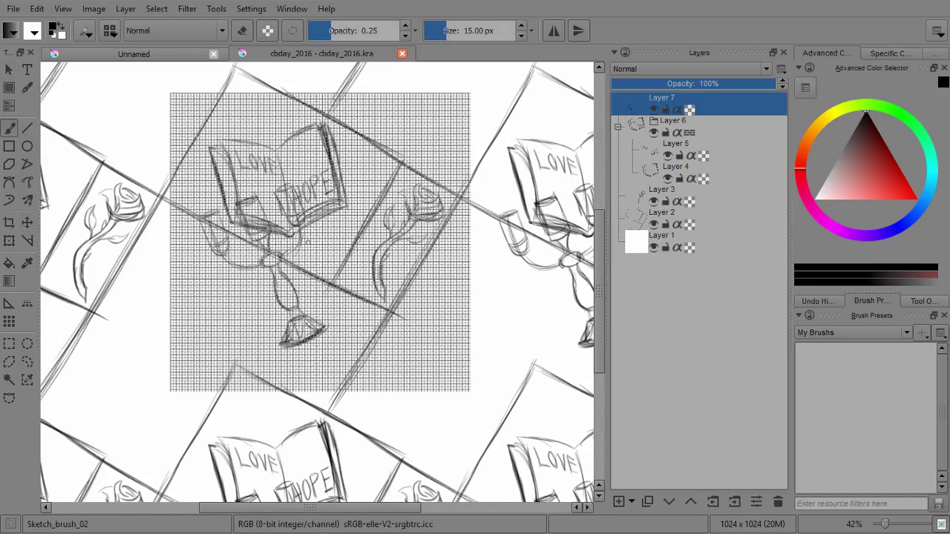
Outline the candelabra with a freehand selection, copy it to a new layer, hide Layer 7 and clear the selection
{"action": "left_click", "coordinate": [27, 362]}
{"action": "mouse_move", "coordinate": [295, 141]}
{"action": "left_mouse_down"}
{"action": "mouse_move", "coordinate": [341, 349]}
{"action": "mouse_move", "coordinate": [296, 143]}
{"action": "left_mouse_up"}
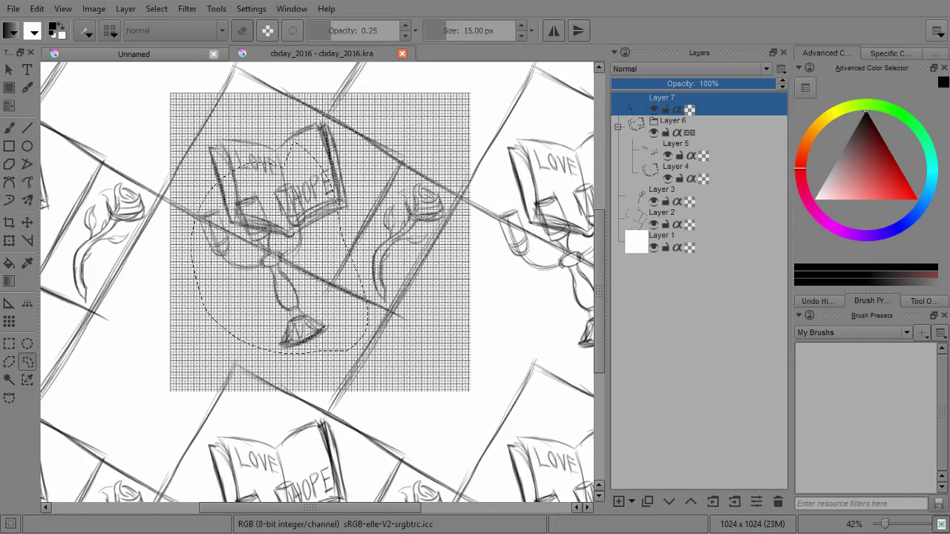
{"action": "key", "text": "ctrl+t"}
{"action": "key", "text": "ctrl+v"}
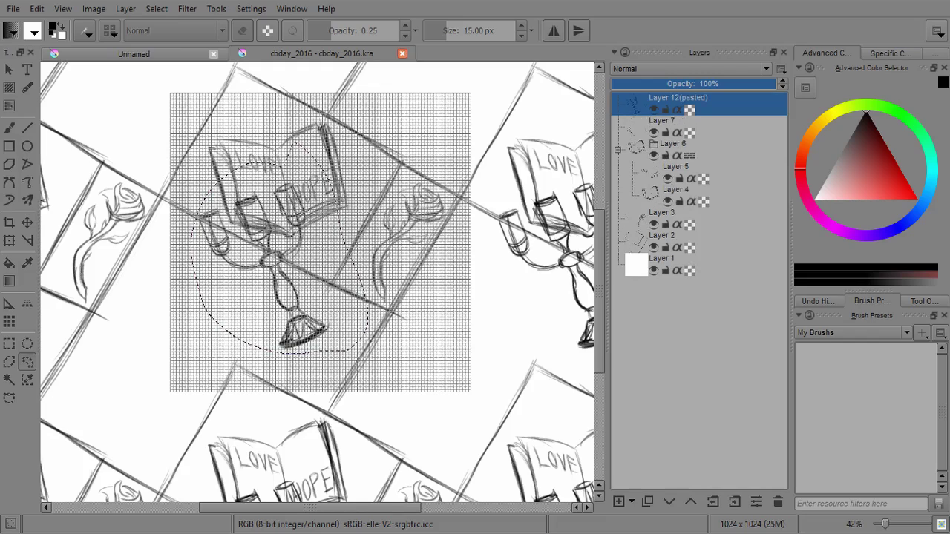
{"action": "left_click", "coordinate": [654, 133]}
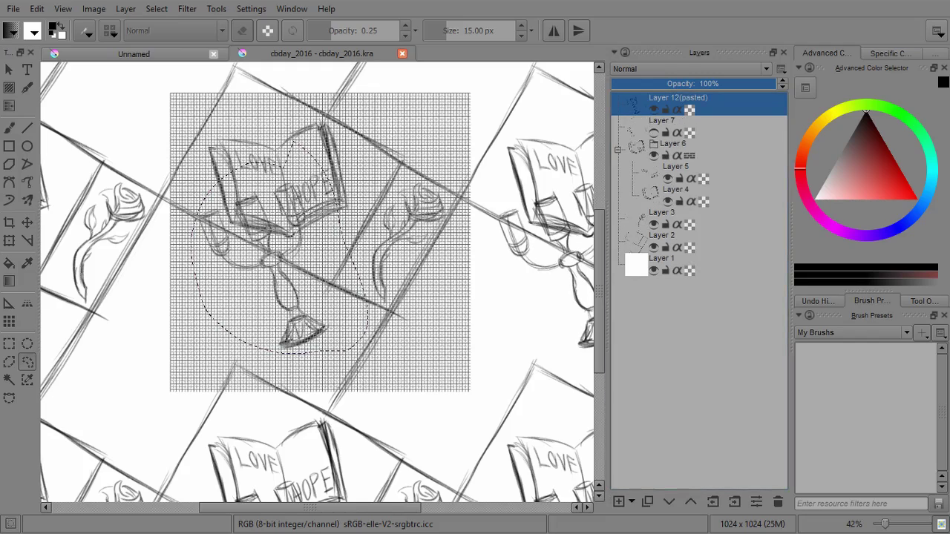
{"action": "left_click", "coordinate": [157, 9]}
{"action": "left_click", "coordinate": [176, 38]}
Try moving and transforming the pasted candelabra layer, and cancel both changes
{"action": "left_click", "coordinate": [27, 222]}
{"action": "mouse_move", "coordinate": [271, 260]}
{"action": "left_mouse_down"}
{"action": "mouse_move", "coordinate": [321, 226]}
{"action": "mouse_move", "coordinate": [310, 229]}
{"action": "left_mouse_up"}
{"action": "key", "text": "ctrl+z"}
{"action": "key", "text": "ctrl+t"}
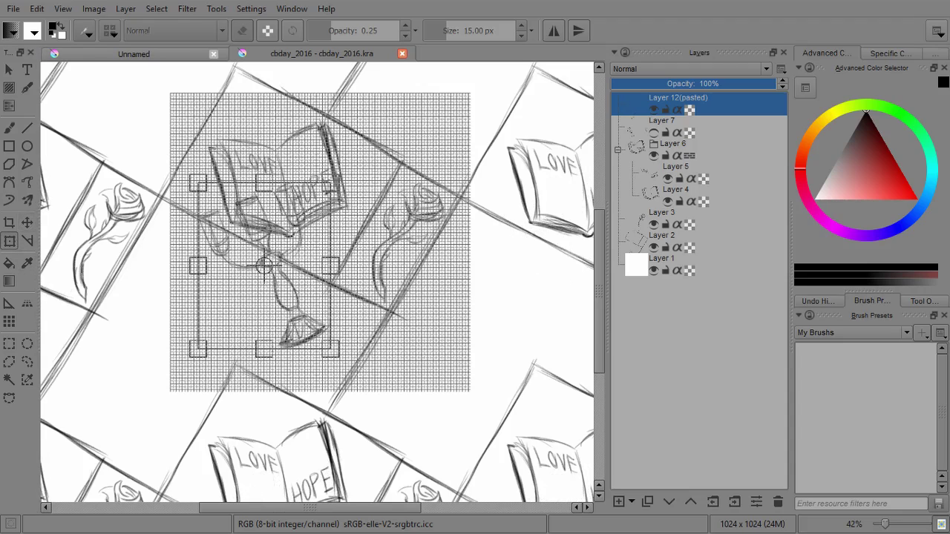
{"action": "left_click_drag", "start_coordinate": [264, 266], "coordinate": [238, 305]}
{"action": "key", "text": "Escape"}
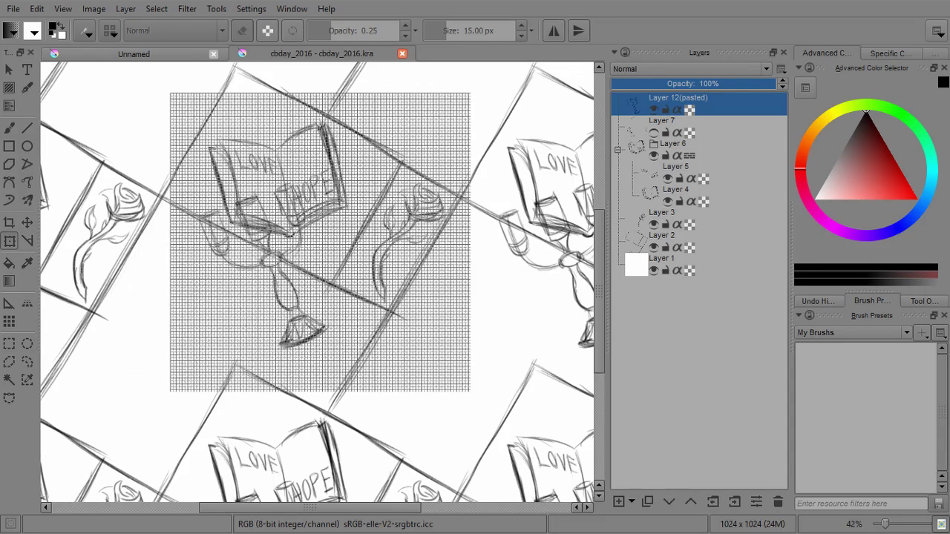
Collapse the Layer 6 group, and hide it together with Layer 2 to isolate the candelabra and rose
{"action": "left_click", "coordinate": [618, 150]}
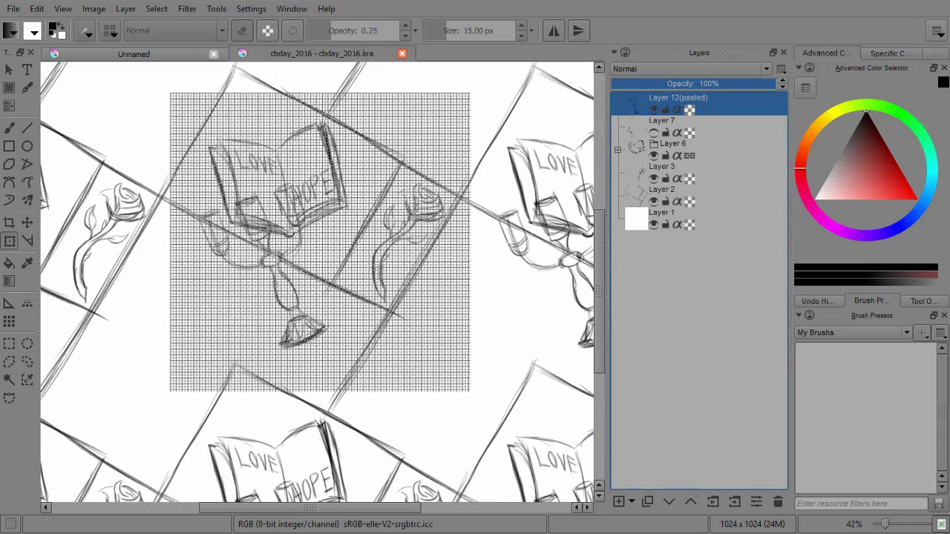
{"action": "left_click", "coordinate": [653, 155]}
{"action": "left_click", "coordinate": [653, 202]}
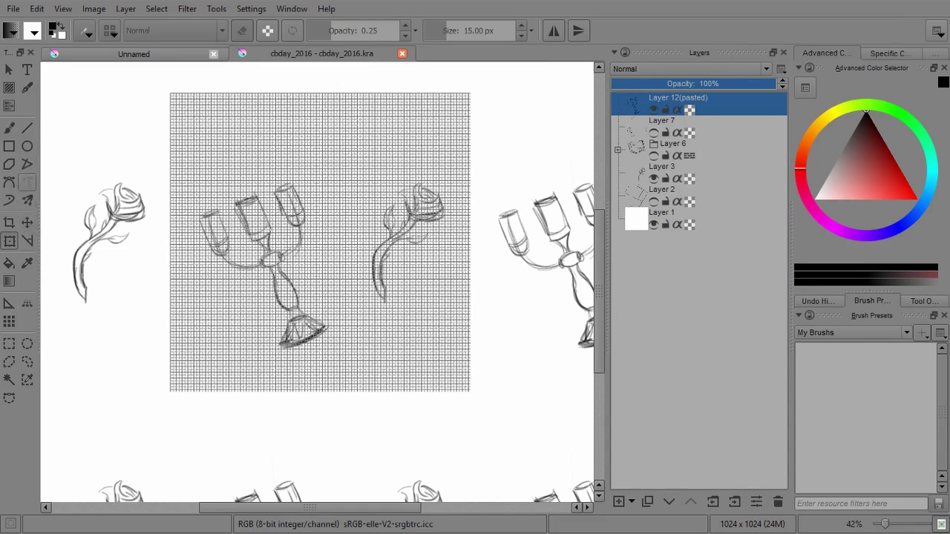
Darken the outline of the candelabra's middle candle and its holder with brush strokes on the pasted layer
{"action": "left_click", "coordinate": [9, 127]}
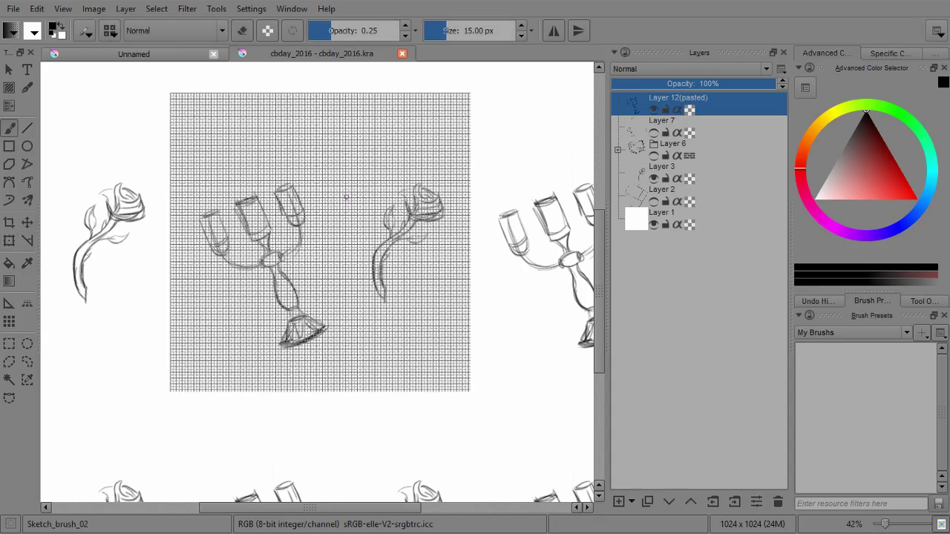
{"action": "left_click_drag", "start_coordinate": [273, 206], "coordinate": [260, 123]}
{"action": "mouse_move", "coordinate": [163, 90]}
{"action": "left_mouse_down"}
{"action": "mouse_move", "coordinate": [234, 155]}
{"action": "mouse_move", "coordinate": [271, 230]}
{"action": "mouse_move", "coordinate": [315, 227]}
{"action": "mouse_move", "coordinate": [256, 251]}
{"action": "mouse_move", "coordinate": [304, 369]}
{"action": "left_mouse_up"}
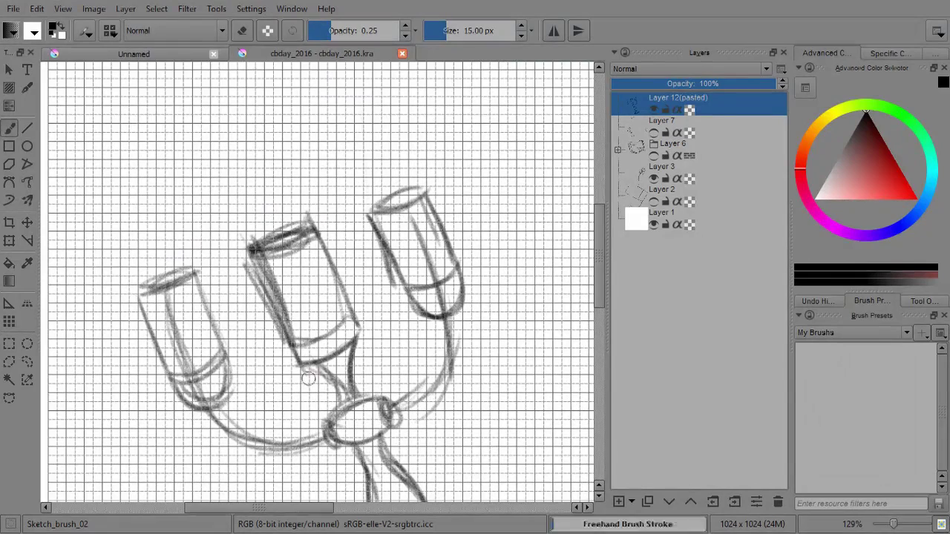
{"action": "left_click_drag", "start_coordinate": [318, 239], "coordinate": [355, 327]}
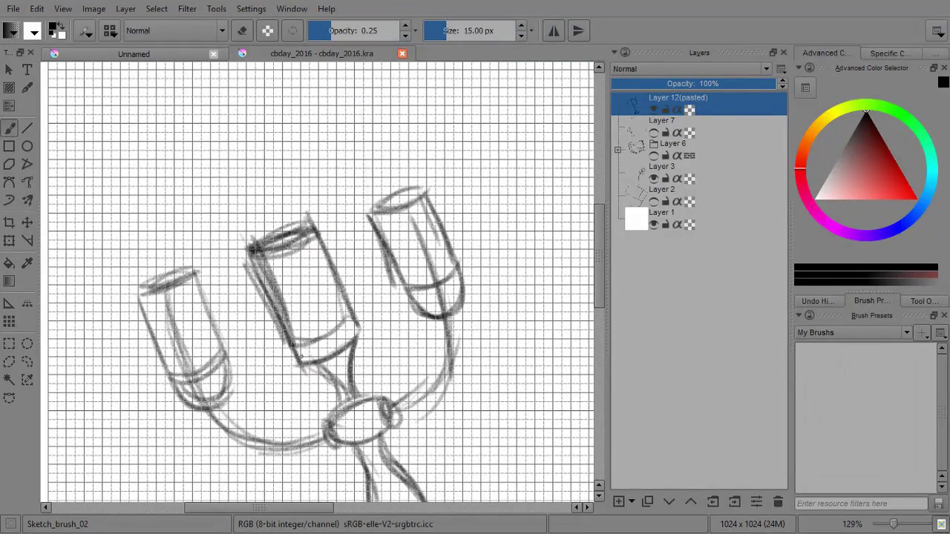
{"action": "left_click_drag", "start_coordinate": [295, 348], "coordinate": [331, 364]}
{"action": "left_click_drag", "start_coordinate": [360, 325], "coordinate": [334, 394]}
Reinforce the candelabra's lower stem, collar and flared base outlines with brush strokes
{"action": "left_click_drag", "start_coordinate": [427, 483], "coordinate": [331, 205]}
{"action": "mouse_move", "coordinate": [348, 300]}
{"action": "left_mouse_down"}
{"action": "mouse_move", "coordinate": [358, 319]}
{"action": "mouse_move", "coordinate": [333, 352]}
{"action": "mouse_move", "coordinate": [380, 336]}
{"action": "left_mouse_up"}
{"action": "left_click_drag", "start_coordinate": [334, 355], "coordinate": [387, 331]}
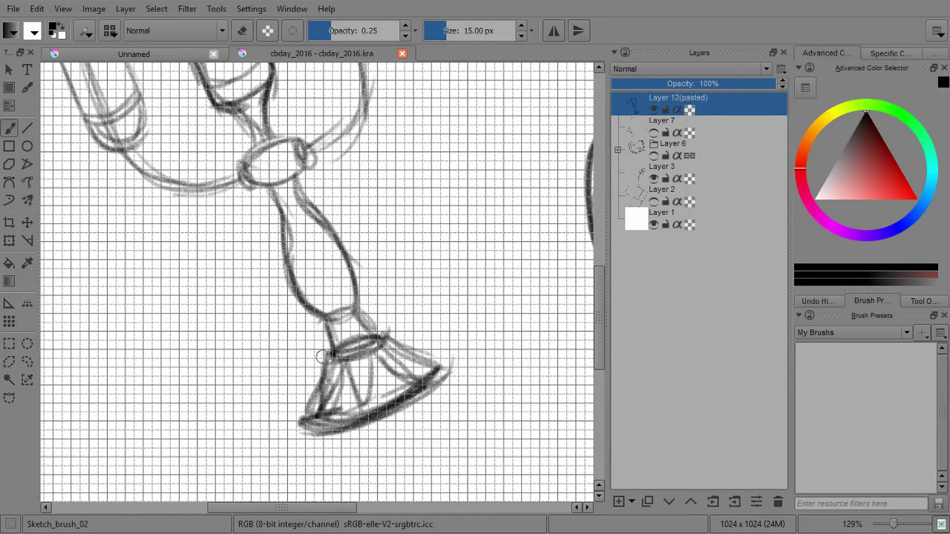
{"action": "left_click_drag", "start_coordinate": [328, 350], "coordinate": [307, 423]}
{"action": "left_click_drag", "start_coordinate": [387, 334], "coordinate": [451, 370]}
{"action": "mouse_move", "coordinate": [301, 420]}
{"action": "left_mouse_down"}
{"action": "mouse_move", "coordinate": [371, 426]}
{"action": "mouse_move", "coordinate": [448, 385]}
{"action": "mouse_move", "coordinate": [442, 366]}
{"action": "left_mouse_up"}
Group the pasted candelabra layer and add a new paint layer above it inside the group
{"action": "mouse_move", "coordinate": [384, 263]}
{"action": "left_mouse_down"}
{"action": "mouse_move", "coordinate": [425, 318]}
{"action": "mouse_move", "coordinate": [404, 324]}
{"action": "mouse_move", "coordinate": [427, 439]}
{"action": "mouse_move", "coordinate": [455, 499]}
{"action": "left_mouse_up"}
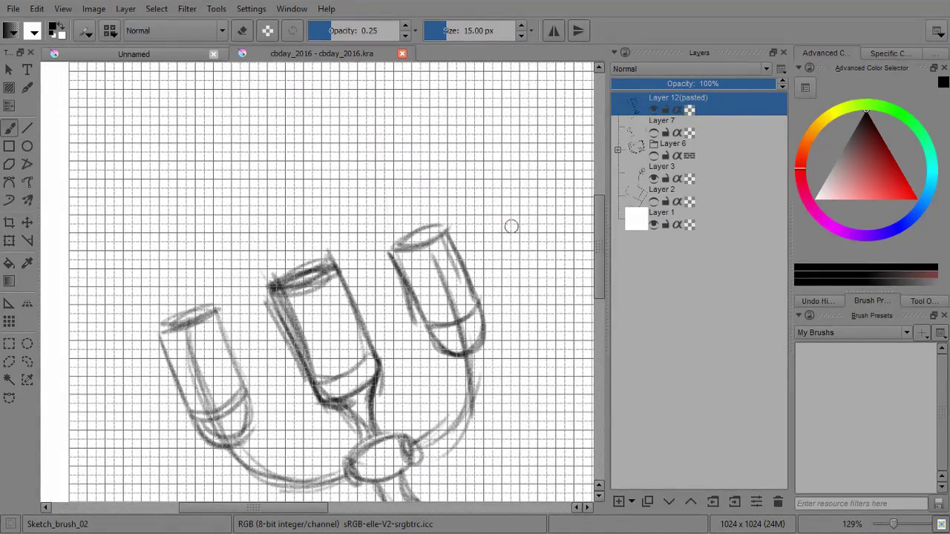
{"action": "key", "text": "ctrl+g"}
{"action": "left_click_drag", "start_coordinate": [678, 124], "coordinate": [676, 103]}
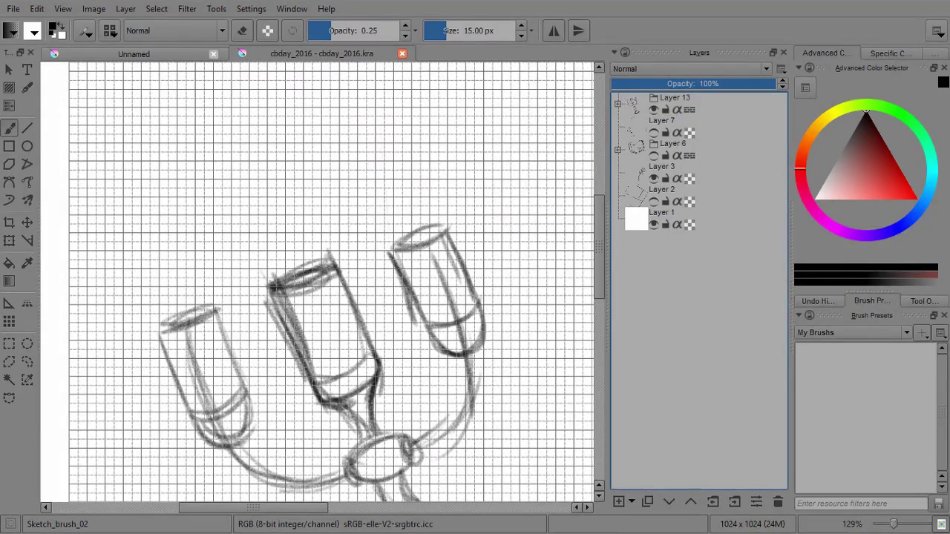
{"action": "left_click", "coordinate": [618, 502]}
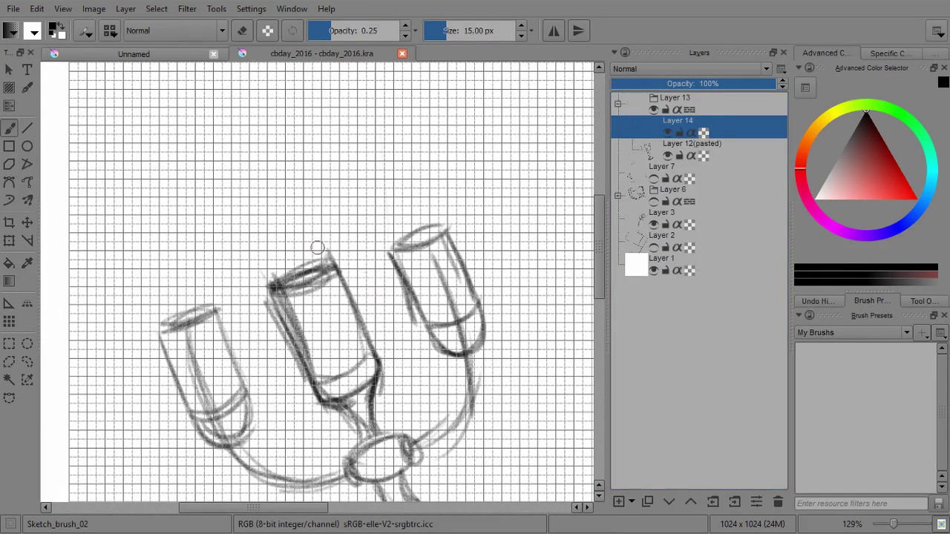
Sketch wicks and pointed flames above all three candles on the new layer, adding inner flame strokes
{"action": "left_click_drag", "start_coordinate": [295, 250], "coordinate": [304, 269]}
{"action": "left_click_drag", "start_coordinate": [406, 210], "coordinate": [418, 237]}
{"action": "mouse_move", "coordinate": [182, 319]}
{"action": "left_mouse_down"}
{"action": "mouse_move", "coordinate": [138, 236]}
{"action": "mouse_move", "coordinate": [170, 249]}
{"action": "mouse_move", "coordinate": [178, 303]}
{"action": "left_mouse_up"}
{"action": "mouse_move", "coordinate": [295, 259]}
{"action": "left_mouse_down"}
{"action": "mouse_move", "coordinate": [251, 178]}
{"action": "mouse_move", "coordinate": [302, 262]}
{"action": "left_mouse_up"}
{"action": "mouse_move", "coordinate": [251, 169]}
{"action": "left_mouse_down"}
{"action": "mouse_move", "coordinate": [290, 211]}
{"action": "mouse_move", "coordinate": [304, 260]}
{"action": "left_mouse_up"}
{"action": "mouse_move", "coordinate": [398, 214]}
{"action": "left_mouse_down"}
{"action": "mouse_move", "coordinate": [349, 141]}
{"action": "mouse_move", "coordinate": [386, 211]}
{"action": "mouse_move", "coordinate": [384, 159]}
{"action": "mouse_move", "coordinate": [417, 226]}
{"action": "left_mouse_up"}
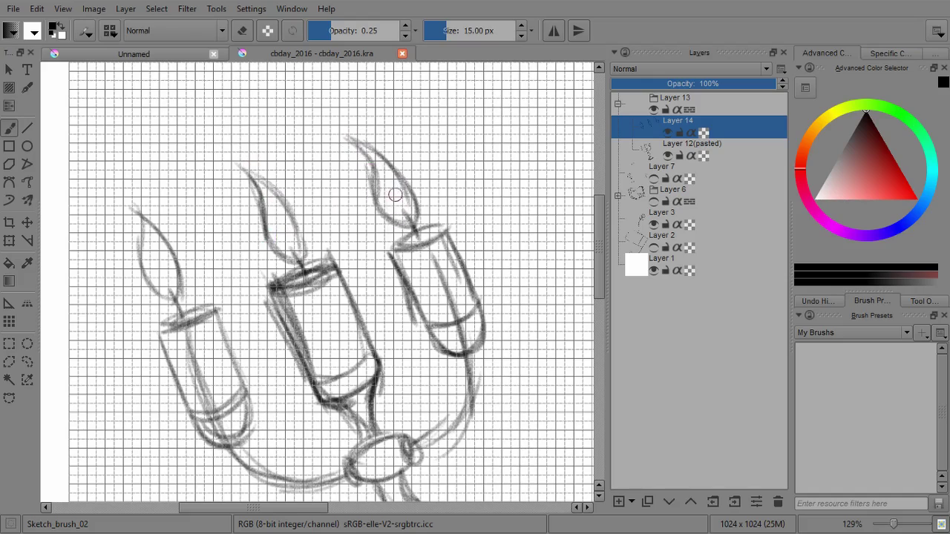
{"action": "left_click_drag", "start_coordinate": [154, 258], "coordinate": [170, 285]}
{"action": "mouse_move", "coordinate": [386, 178]}
{"action": "left_mouse_down"}
{"action": "mouse_move", "coordinate": [396, 206]}
{"action": "mouse_move", "coordinate": [389, 185]}
{"action": "left_mouse_up"}
Collapse the candelabra group Layer 13, duplicate it and hide the original group
{"action": "left_click_drag", "start_coordinate": [477, 232], "coordinate": [408, 126]}
{"action": "key", "text": "ctrl+bracketright"}
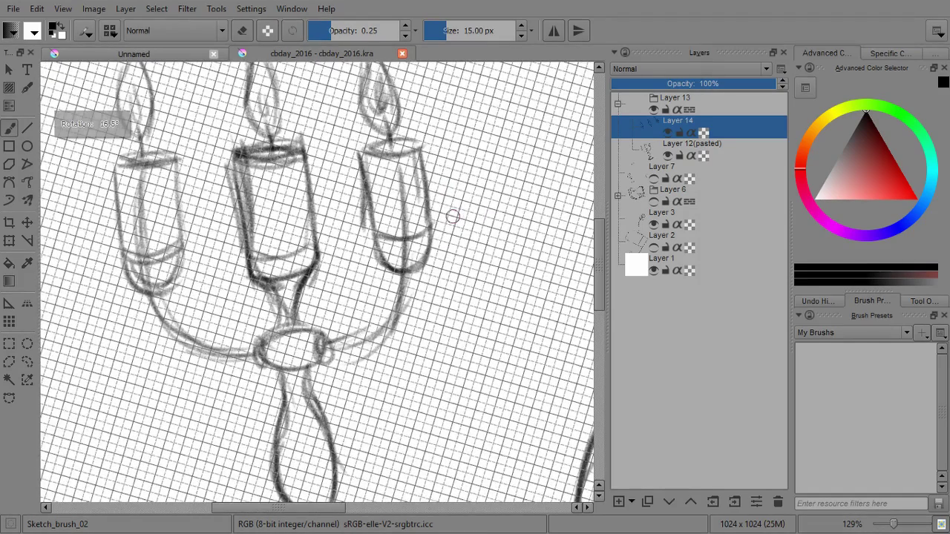
{"action": "key", "text": "ctrl+bracketleft"}
{"action": "left_click_drag", "start_coordinate": [456, 214], "coordinate": [456, 327]}
{"action": "left_click_drag", "start_coordinate": [456, 327], "coordinate": [442, 291]}
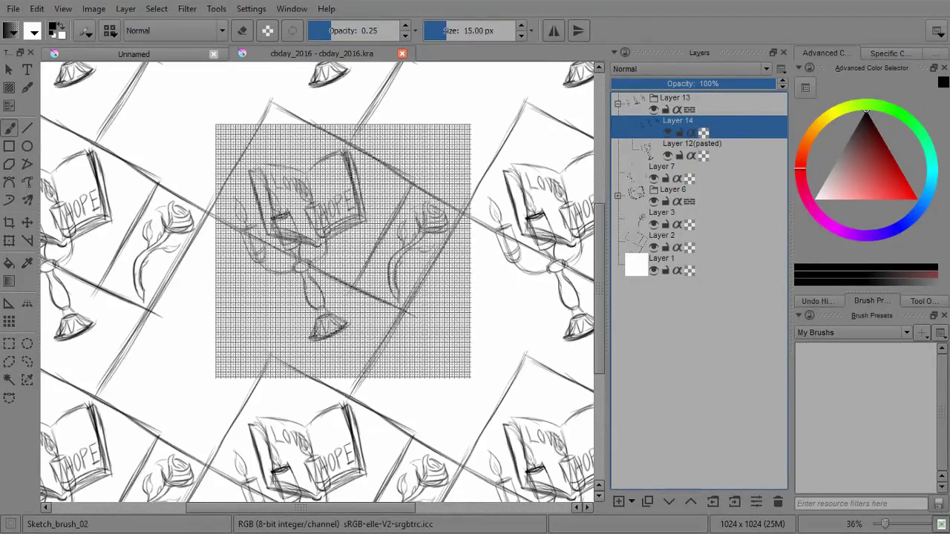
{"action": "left_click", "coordinate": [618, 104]}
{"action": "left_click", "coordinate": [675, 99]}
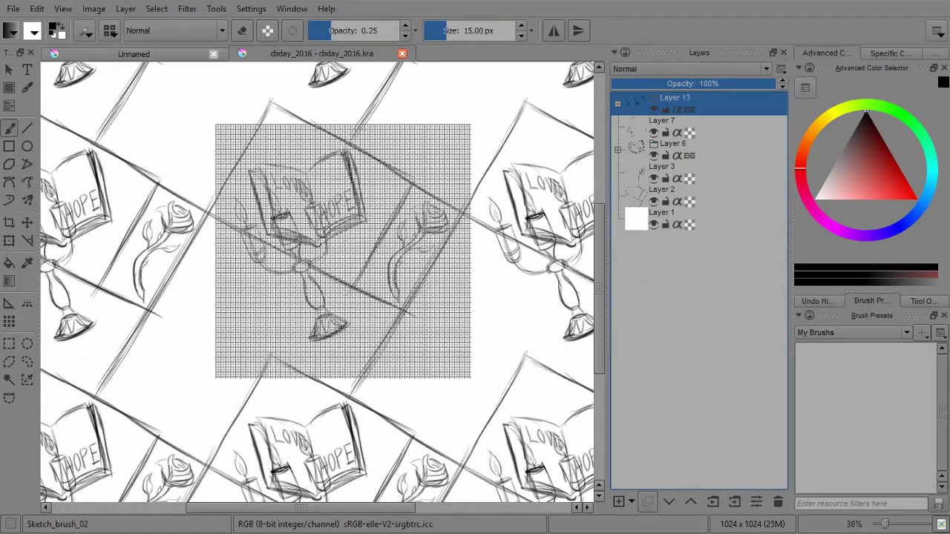
{"action": "left_click", "coordinate": [647, 502]}
{"action": "left_click", "coordinate": [654, 133]}
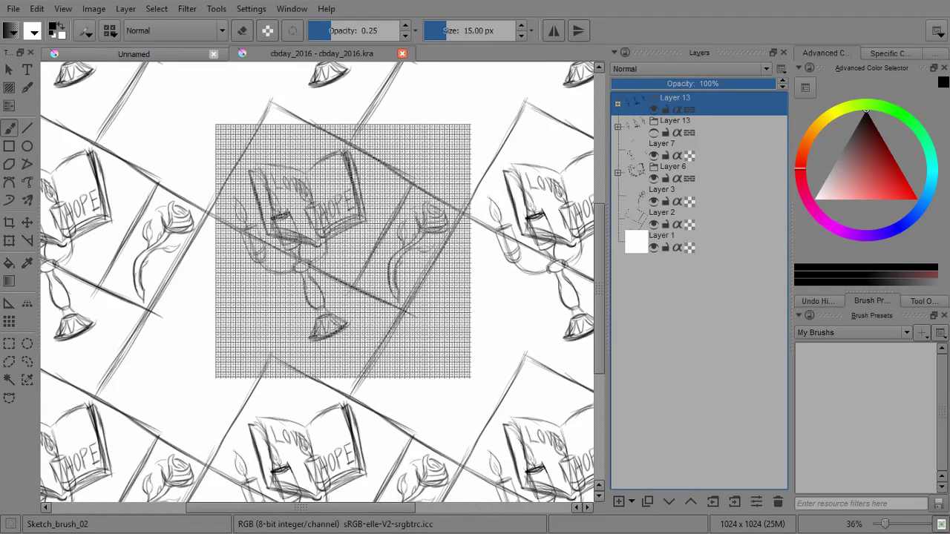
Try moving the duplicated candelabra group to the tile's left edge and scaling it down, and undo the transformation
{"action": "key", "text": "ctrl+t"}
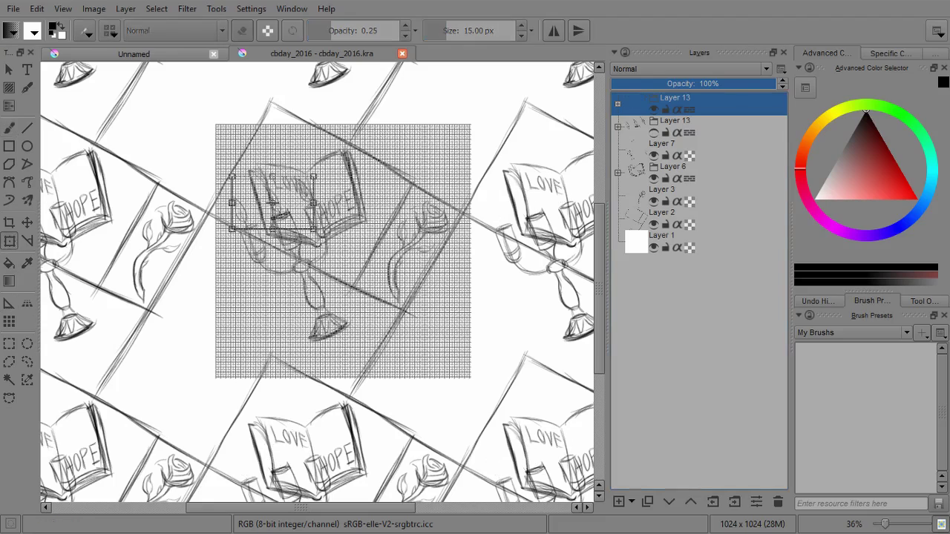
{"action": "key", "text": "Return"}
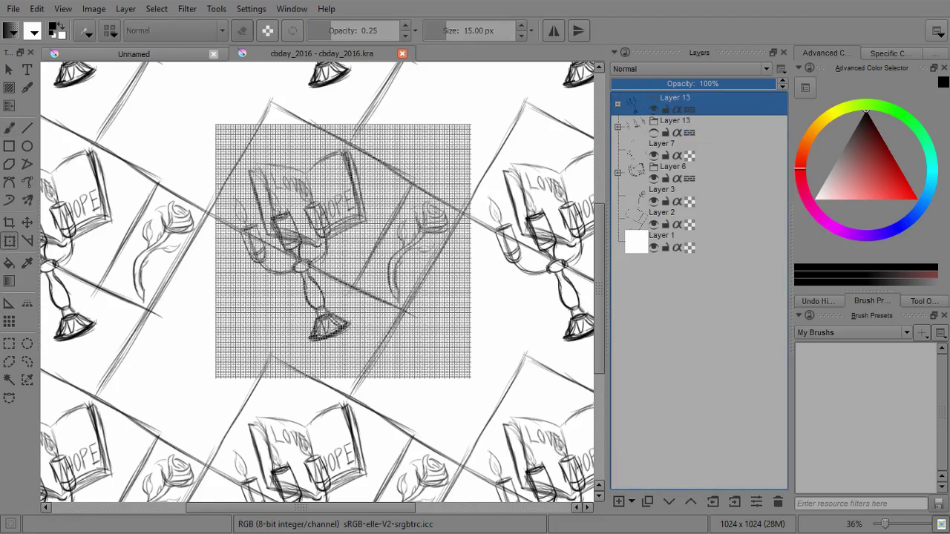
{"action": "left_click_drag", "start_coordinate": [302, 262], "coordinate": [227, 270]}
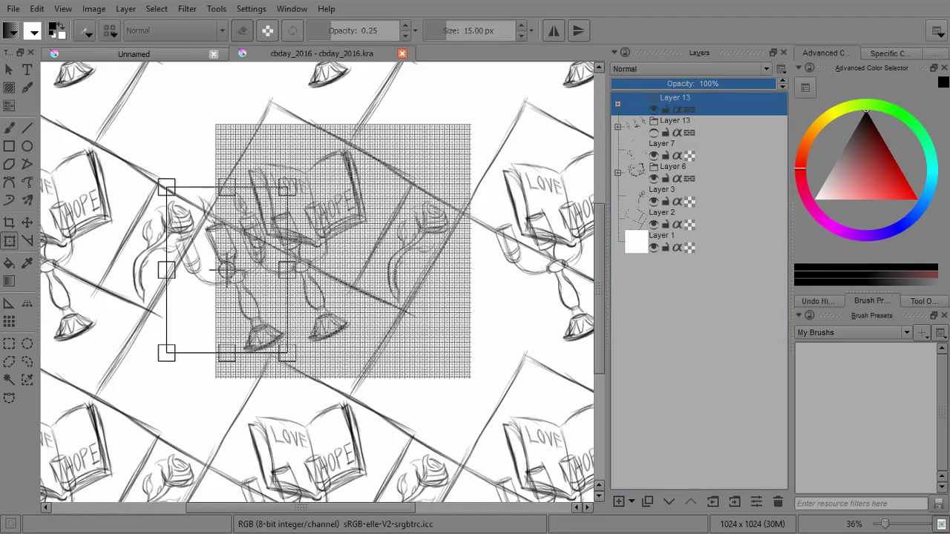
{"action": "left_click_drag", "start_coordinate": [287, 187], "coordinate": [244, 247]}
{"action": "left_click_drag", "start_coordinate": [205, 300], "coordinate": [231, 293]}
{"action": "key", "text": "Return"}
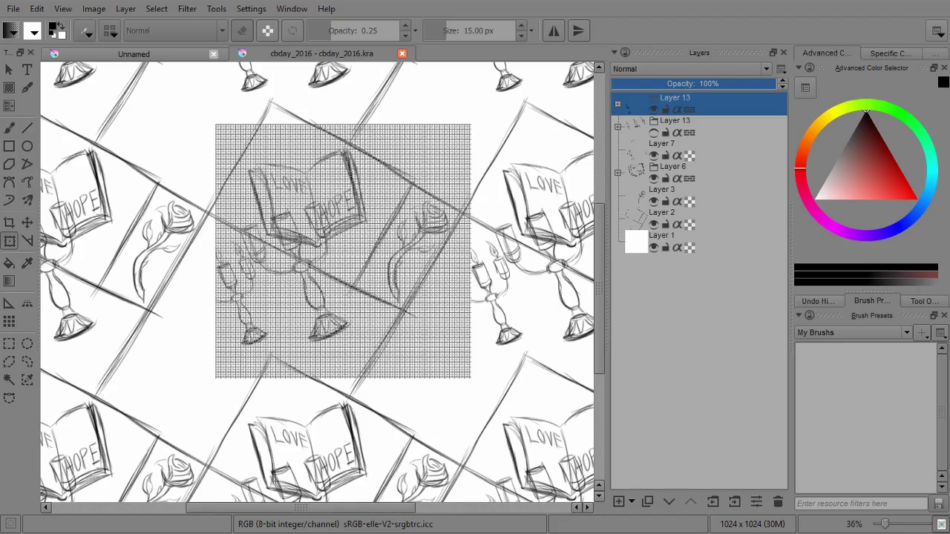
{"action": "key", "text": "ctrl+z"}
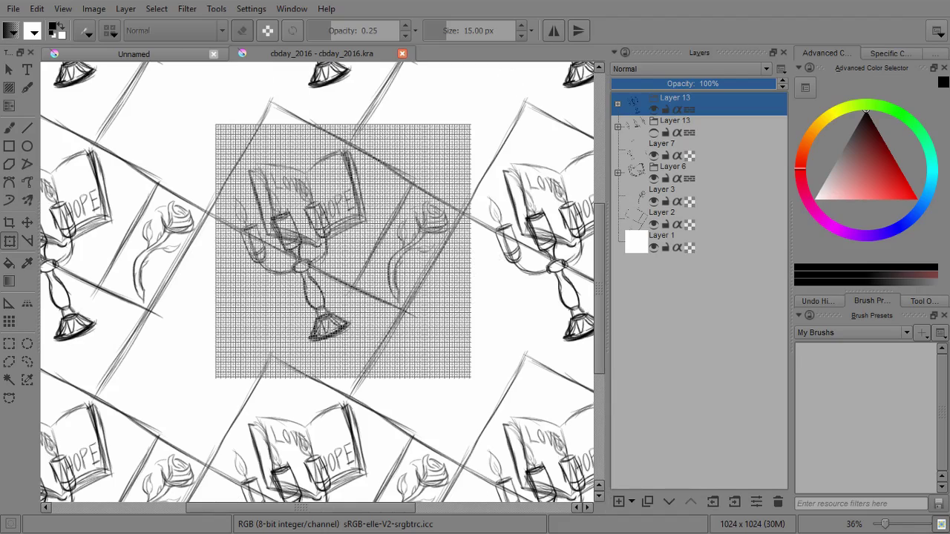
Hide Layer 7 and show only the duplicated candelabra group, leaving the original group collapsed and hidden
{"action": "left_click", "coordinate": [712, 104]}
{"action": "left_click", "coordinate": [617, 127]}
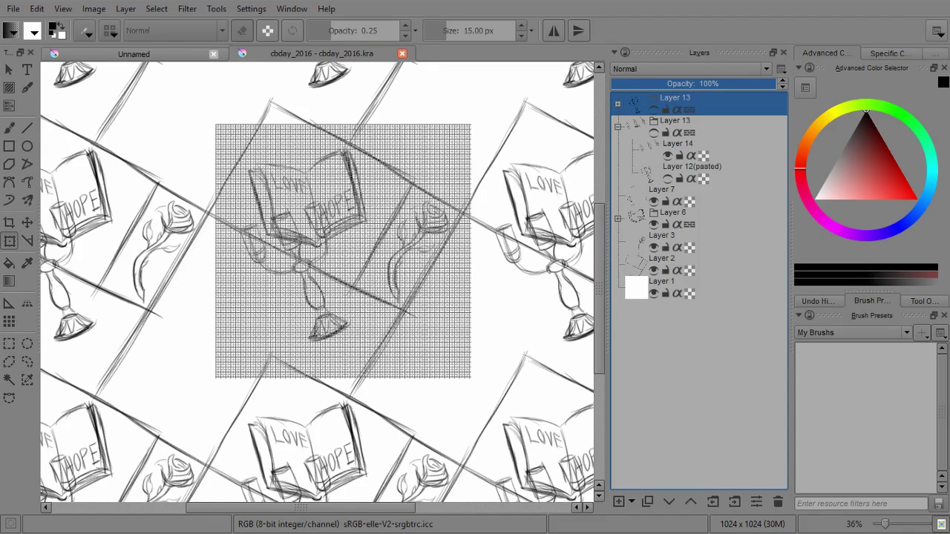
{"action": "left_click", "coordinate": [653, 201]}
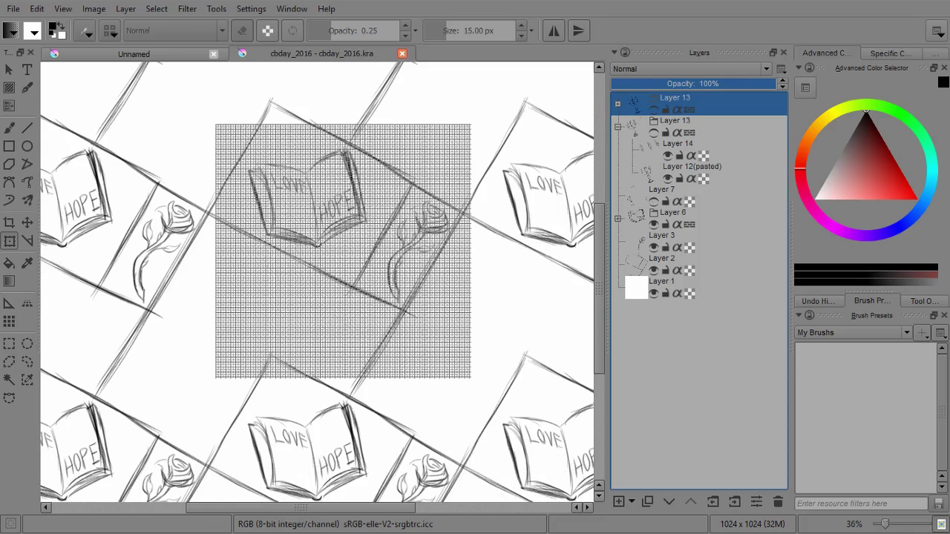
{"action": "left_click", "coordinate": [654, 110]}
{"action": "left_click", "coordinate": [654, 110]}
{"action": "left_click", "coordinate": [617, 127]}
{"action": "left_click", "coordinate": [654, 109]}
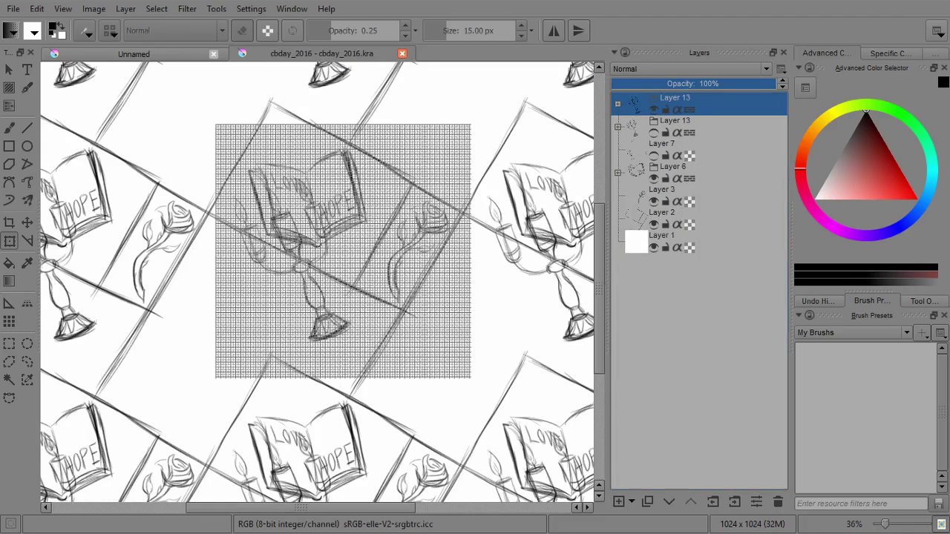
Scale down the duplicated candelabra group and place it just beneath the open book, applying the transformation
{"action": "left_click_drag", "start_coordinate": [304, 285], "coordinate": [232, 312]}
{"action": "left_click_drag", "start_coordinate": [223, 269], "coordinate": [297, 284]}
{"action": "key", "text": "Return"}
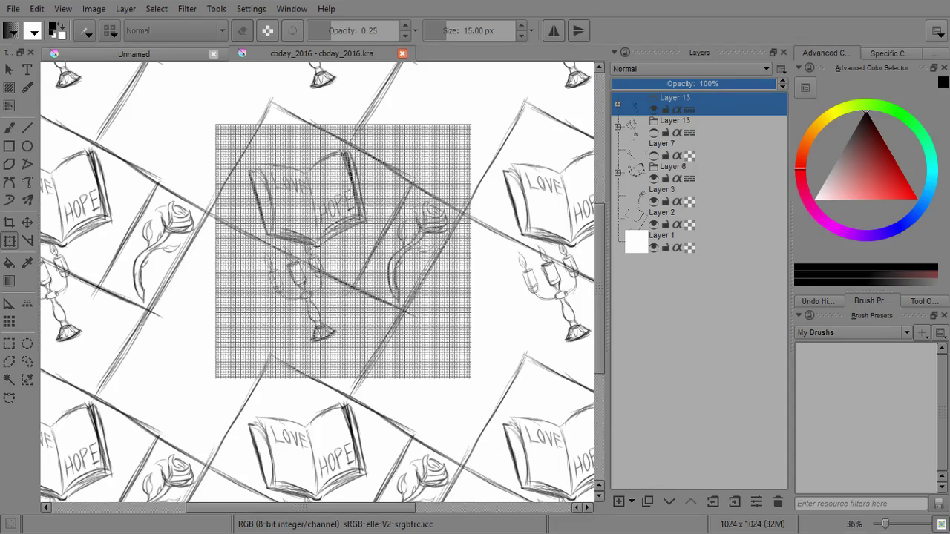
Try moving the candelabra group down across the tile's left edge, and nudge it slightly upward
{"action": "left_click", "coordinate": [27, 221]}
{"action": "left_click_drag", "start_coordinate": [301, 285], "coordinate": [211, 320]}
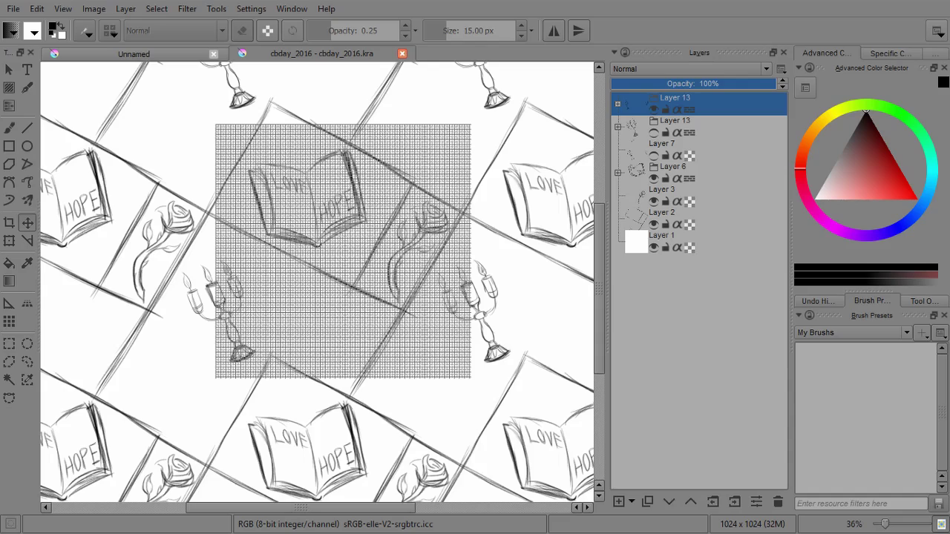
{"action": "key", "text": "Up"}
{"action": "key", "text": "Up"}
{"action": "key", "text": "Up"}
{"action": "key", "text": "Up"}
{"action": "key", "text": "Up"}
{"action": "key", "text": "Up"}
{"action": "key", "text": "Up"}
{"action": "key", "text": "Up"}
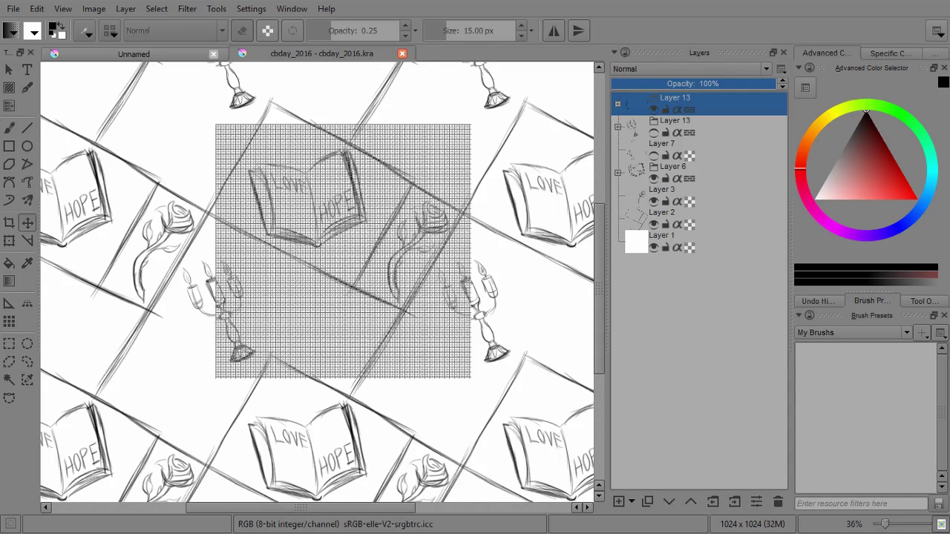
{"action": "key", "text": "shift+Up"}
{"action": "key", "text": "shift+Up"}
{"action": "key", "text": "shift+Up"}
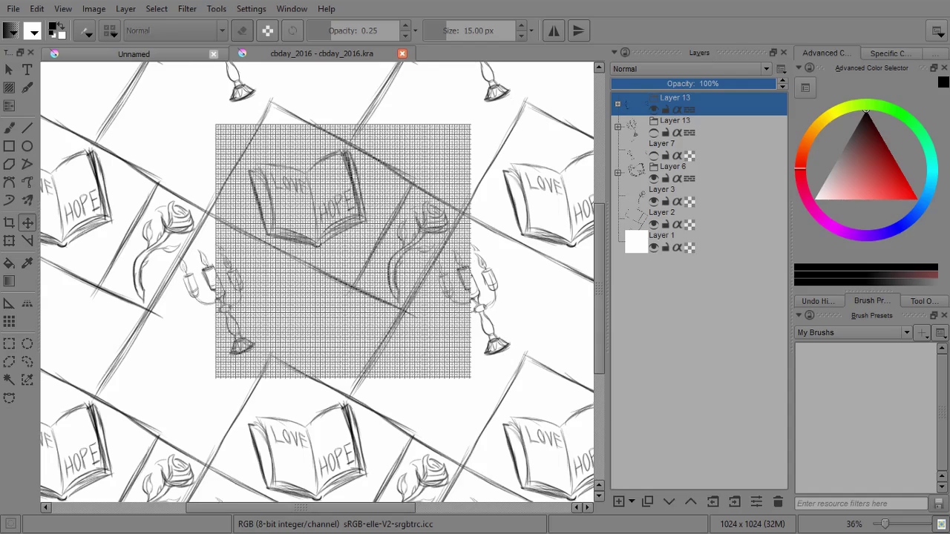
Try shifting the candelabra group up over the rose's stem, and return it to its place beneath the book
{"action": "left_click_drag", "start_coordinate": [476, 297], "coordinate": [464, 278]}
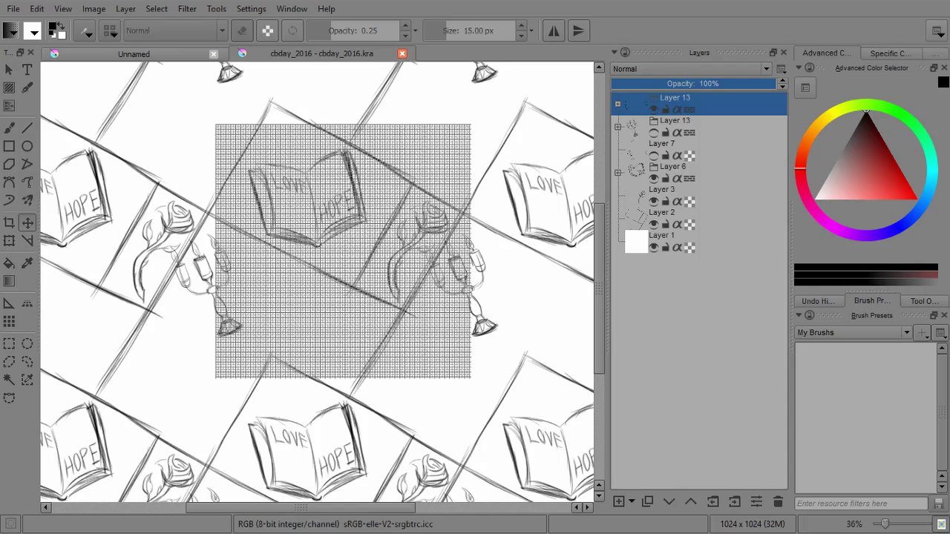
{"action": "key", "text": "Up"}
{"action": "key", "text": "Up"}
{"action": "key", "text": "Up"}
{"action": "key", "text": "Up"}
{"action": "key", "text": "Up"}
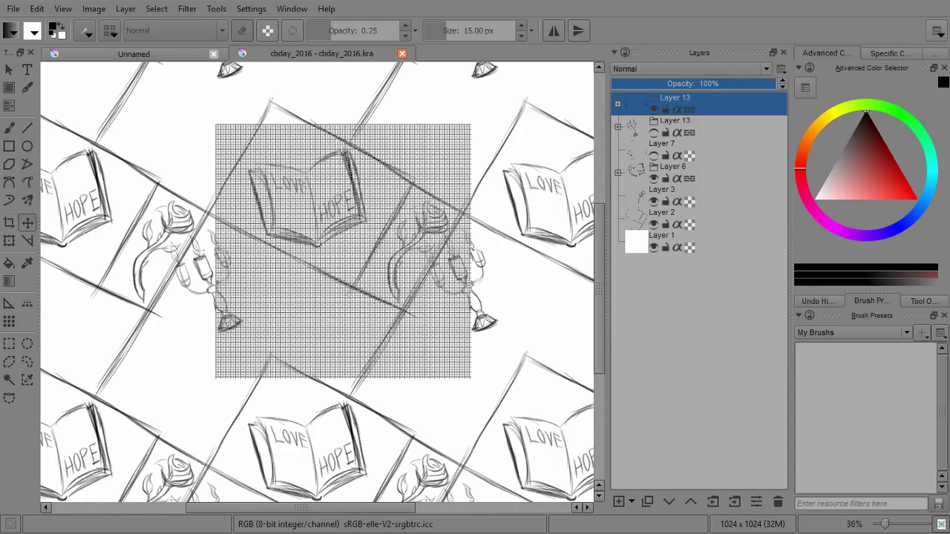
{"action": "key", "text": "Up"}
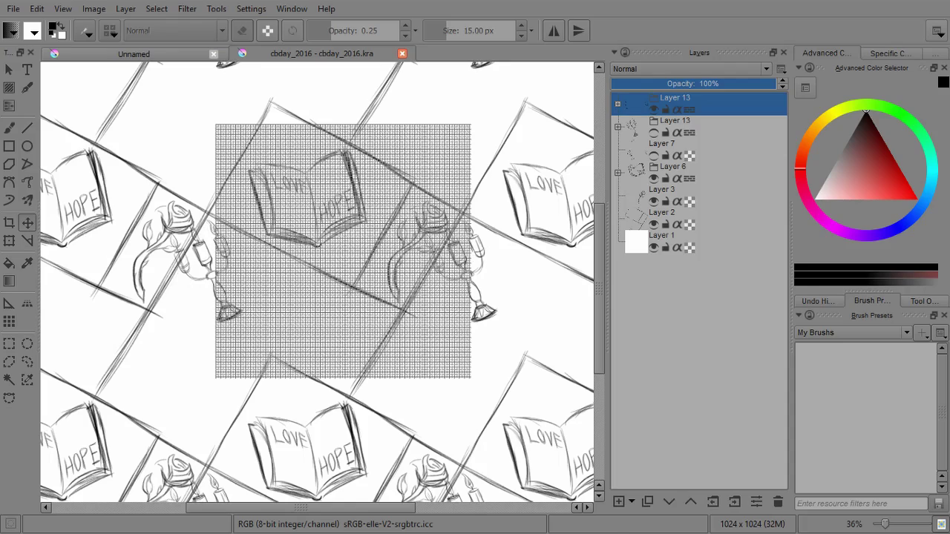
{"action": "left_click_drag", "start_coordinate": [215, 276], "coordinate": [308, 297]}
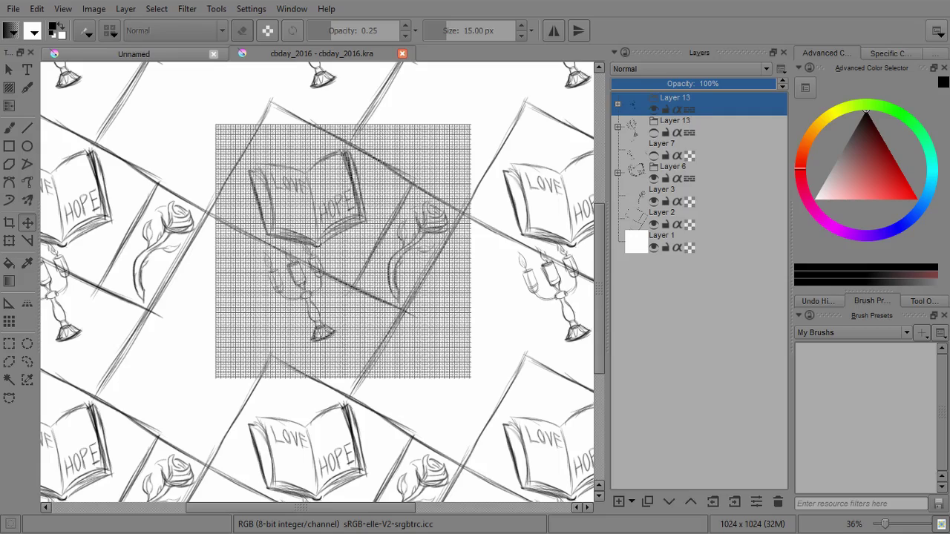
Move the candelabra group from beneath the book so it straddles the tile's left edge, clear of the slanted guide lines
{"action": "left_click_drag", "start_coordinate": [305, 297], "coordinate": [301, 300]}
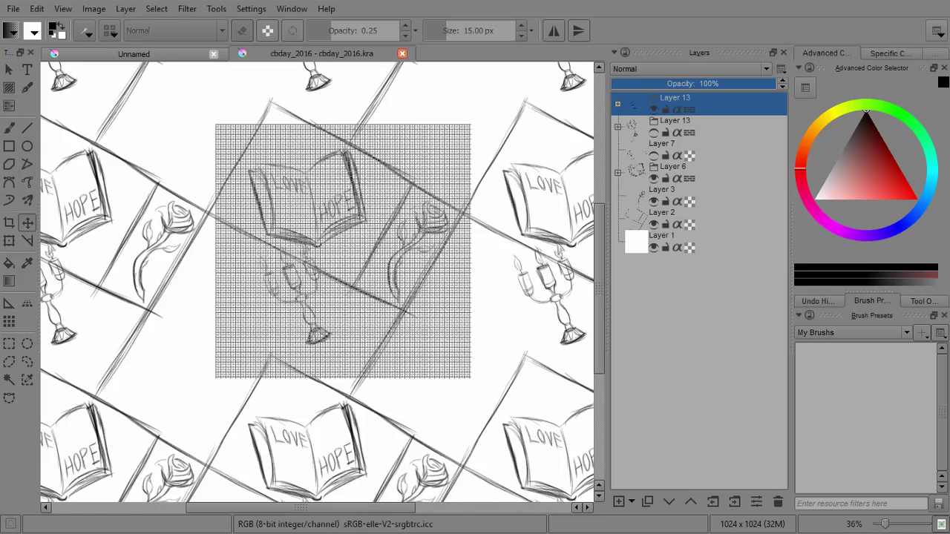
{"action": "key", "text": "shift+Left"}
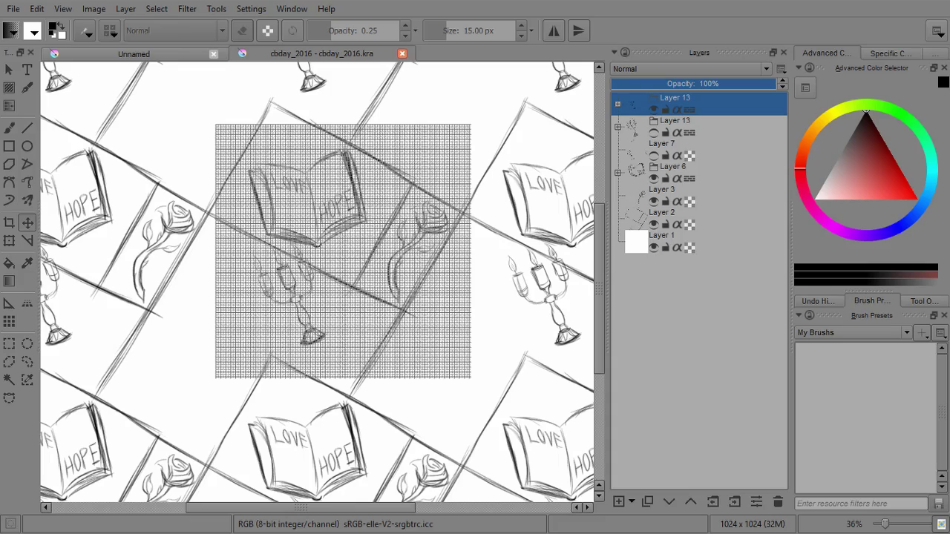
{"action": "left_click_drag", "start_coordinate": [297, 293], "coordinate": [307, 289]}
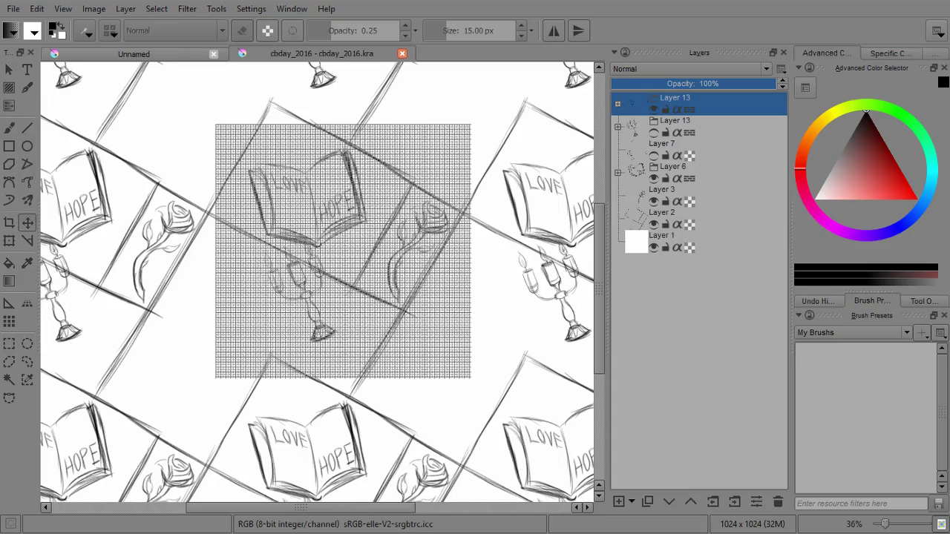
{"action": "scroll", "coordinate": [317, 282], "scroll_direction": "up", "scroll_amount": 5}
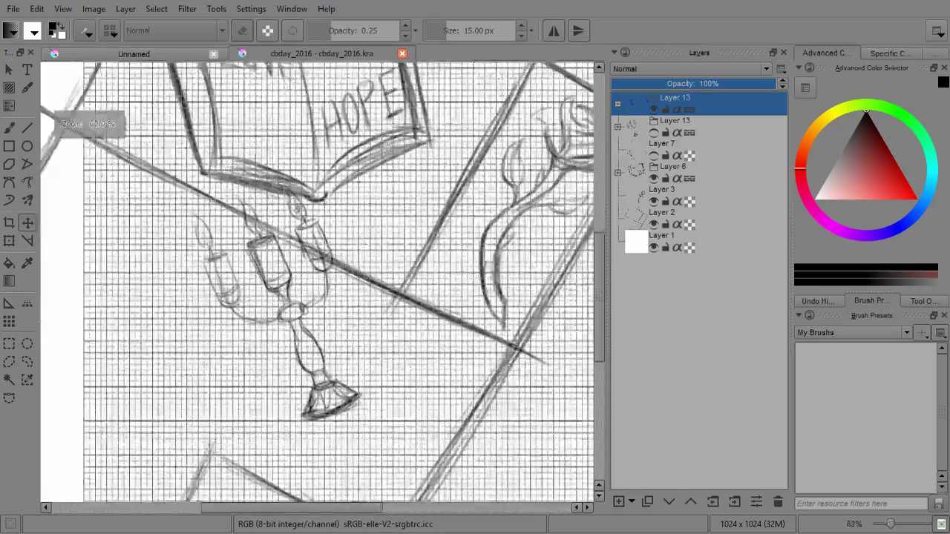
{"action": "left_click_drag", "start_coordinate": [316, 290], "coordinate": [446, 239]}
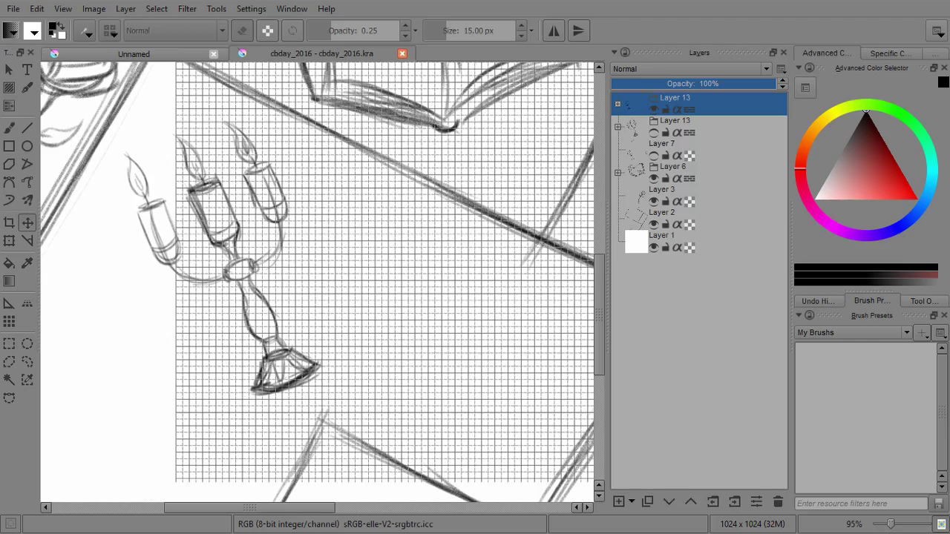
Check the repeating layout of book, rose and candelabra with the Layer 2 guide lines hidden, and show them again
{"action": "key", "text": "b"}
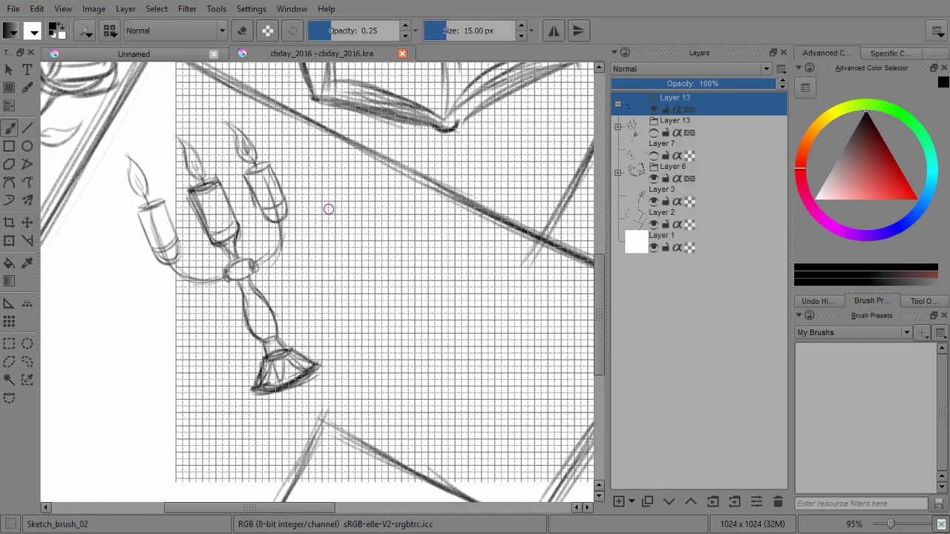
{"action": "scroll", "coordinate": [346, 195], "scroll_direction": "down", "scroll_amount": 1}
{"action": "scroll", "coordinate": [317, 282], "scroll_direction": "down", "scroll_amount": 4}
{"action": "left_click_drag", "start_coordinate": [297, 193], "coordinate": [439, 390]}
{"action": "left_click_drag", "start_coordinate": [364, 268], "coordinate": [362, 277]}
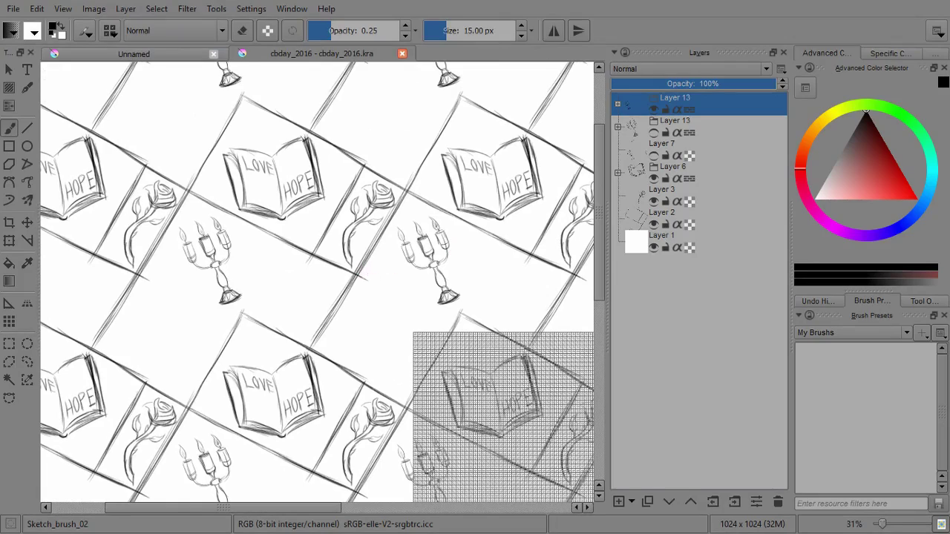
{"action": "left_click", "coordinate": [654, 224]}
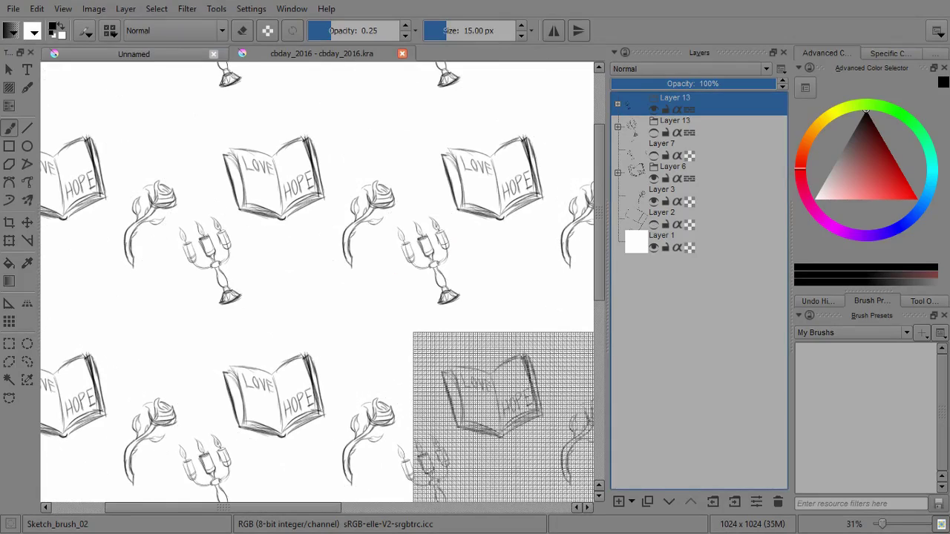
{"action": "left_click", "coordinate": [653, 224]}
{"action": "left_click_drag", "start_coordinate": [394, 274], "coordinate": [237, 63]}
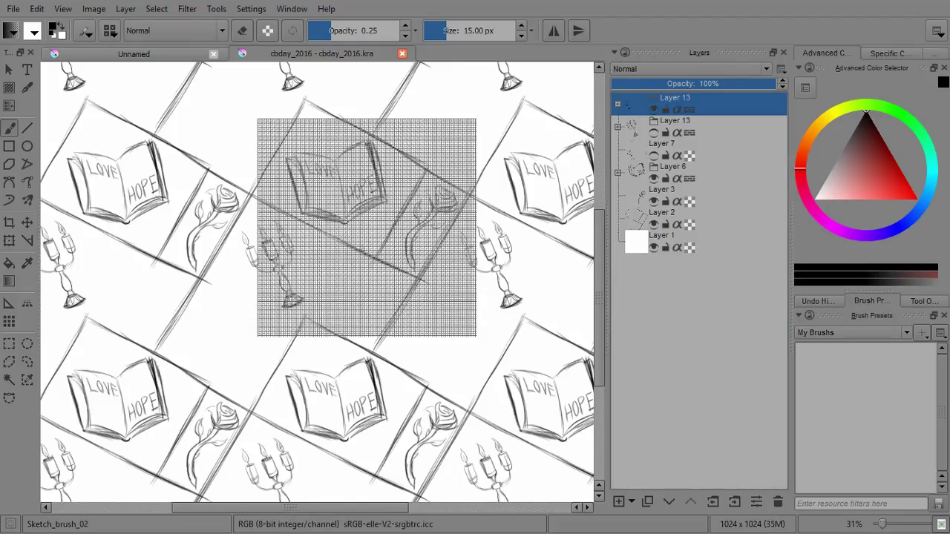
Add a new paint layer above Layer 3 and raise it to the very top of the layer stack
{"action": "left_click_drag", "start_coordinate": [416, 282], "coordinate": [395, 223]}
{"action": "left_click_drag", "start_coordinate": [401, 297], "coordinate": [424, 251], "text": "ctrl"}
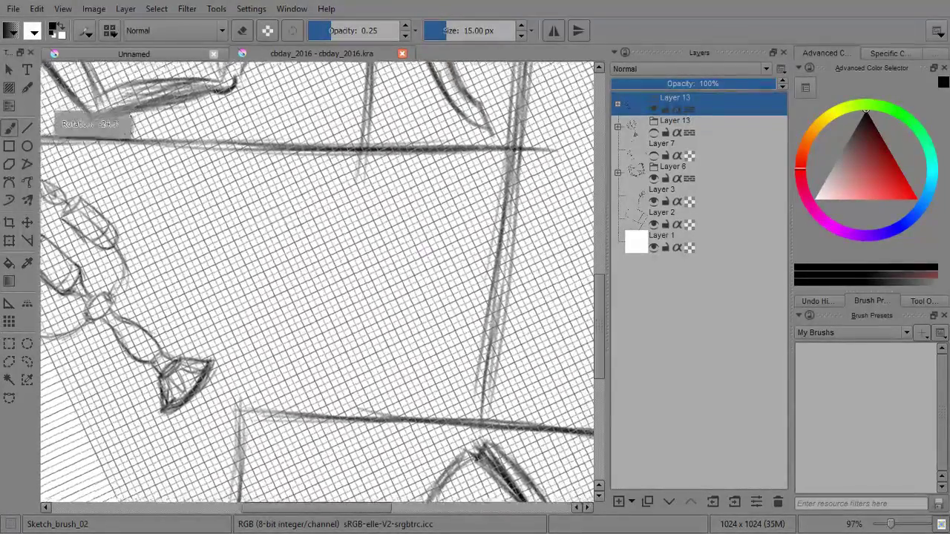
{"action": "left_click_drag", "start_coordinate": [353, 219], "coordinate": [369, 231]}
{"action": "key", "text": "5"}
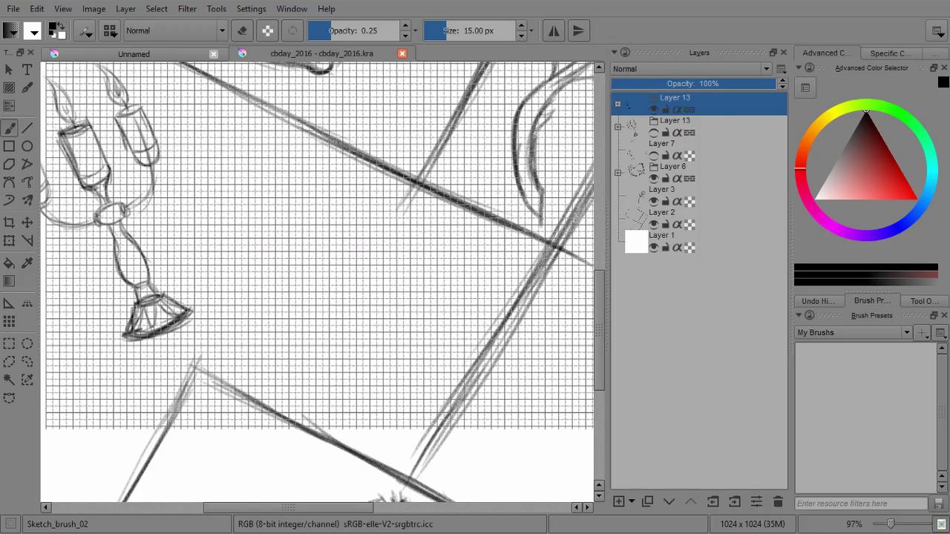
{"action": "left_click", "coordinate": [712, 196]}
{"action": "left_click", "coordinate": [618, 502]}
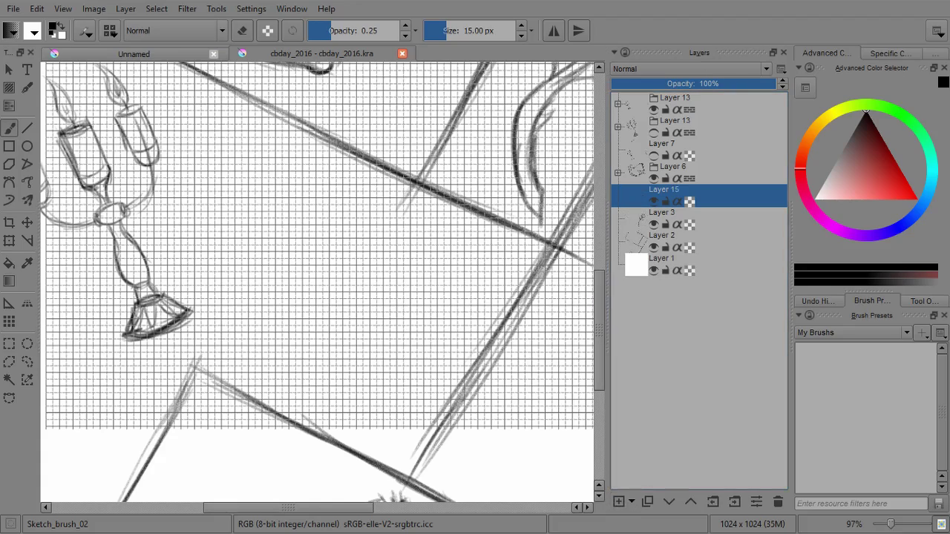
{"action": "left_click", "coordinate": [690, 502]}
{"action": "left_click", "coordinate": [690, 501]}
{"action": "left_click", "coordinate": [690, 502]}
{"action": "left_click", "coordinate": [690, 502]}
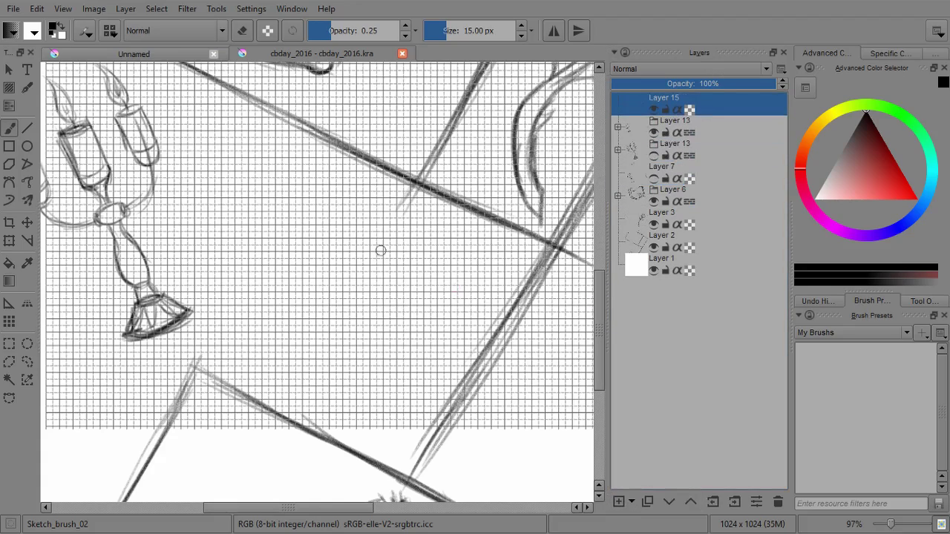
Sketch a teapot's pointed spout in the empty area between the candelabra's base and the slanted guide line
{"action": "left_click_drag", "start_coordinate": [321, 223], "coordinate": [266, 292]}
{"action": "key", "text": "ctrl+z"}
{"action": "mouse_move", "coordinate": [257, 220]}
{"action": "left_mouse_down"}
{"action": "mouse_move", "coordinate": [275, 297]}
{"action": "mouse_move", "coordinate": [294, 324]}
{"action": "mouse_move", "coordinate": [254, 216]}
{"action": "mouse_move", "coordinate": [301, 231]}
{"action": "mouse_move", "coordinate": [327, 276]}
{"action": "left_mouse_up"}
{"action": "mouse_move", "coordinate": [327, 276]}
{"action": "left_mouse_down"}
{"action": "mouse_move", "coordinate": [298, 232]}
{"action": "mouse_move", "coordinate": [261, 207]}
{"action": "mouse_move", "coordinate": [296, 230]}
{"action": "mouse_move", "coordinate": [257, 202]}
{"action": "mouse_move", "coordinate": [257, 190]}
{"action": "mouse_move", "coordinate": [301, 232]}
{"action": "left_mouse_up"}
{"action": "mouse_move", "coordinate": [256, 192]}
{"action": "left_mouse_down"}
{"action": "mouse_move", "coordinate": [272, 279]}
{"action": "mouse_move", "coordinate": [256, 193]}
{"action": "mouse_move", "coordinate": [295, 231]}
{"action": "left_mouse_up"}
Sketch the teapot's rounded body and its slanted oval lid opening, closing the body's right side up to the rim
{"action": "left_click_drag", "start_coordinate": [276, 311], "coordinate": [280, 351]}
{"action": "mouse_move", "coordinate": [264, 283]}
{"action": "left_mouse_down"}
{"action": "mouse_move", "coordinate": [276, 371]}
{"action": "mouse_move", "coordinate": [322, 400]}
{"action": "mouse_move", "coordinate": [398, 400]}
{"action": "mouse_move", "coordinate": [445, 380]}
{"action": "left_mouse_up"}
{"action": "mouse_move", "coordinate": [461, 300]}
{"action": "left_mouse_down"}
{"action": "mouse_move", "coordinate": [463, 362]}
{"action": "mouse_move", "coordinate": [429, 387]}
{"action": "left_mouse_up"}
{"action": "mouse_move", "coordinate": [337, 237]}
{"action": "left_mouse_down"}
{"action": "mouse_move", "coordinate": [407, 282]}
{"action": "mouse_move", "coordinate": [450, 286]}
{"action": "mouse_move", "coordinate": [389, 238]}
{"action": "mouse_move", "coordinate": [452, 282]}
{"action": "left_mouse_up"}
{"action": "left_click_drag", "start_coordinate": [349, 228], "coordinate": [298, 240]}
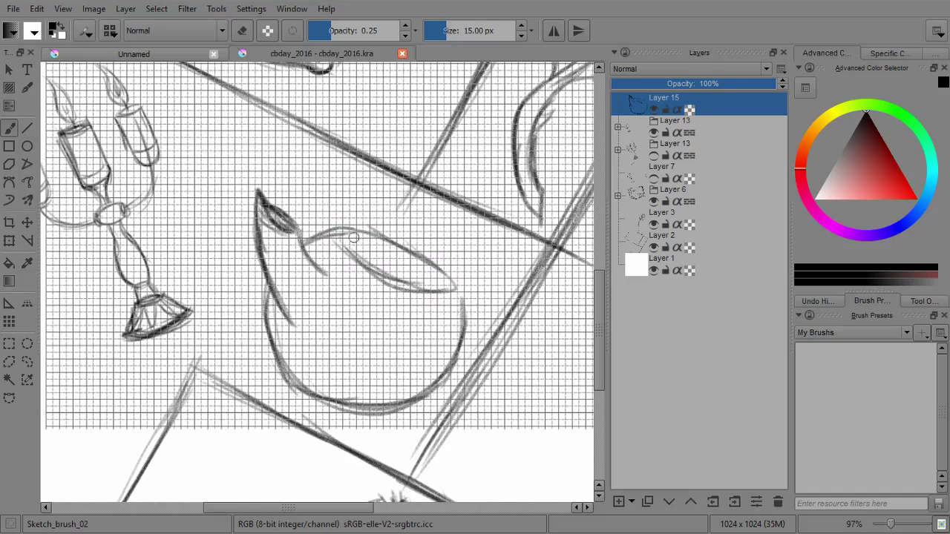
{"action": "left_click_drag", "start_coordinate": [464, 324], "coordinate": [453, 279]}
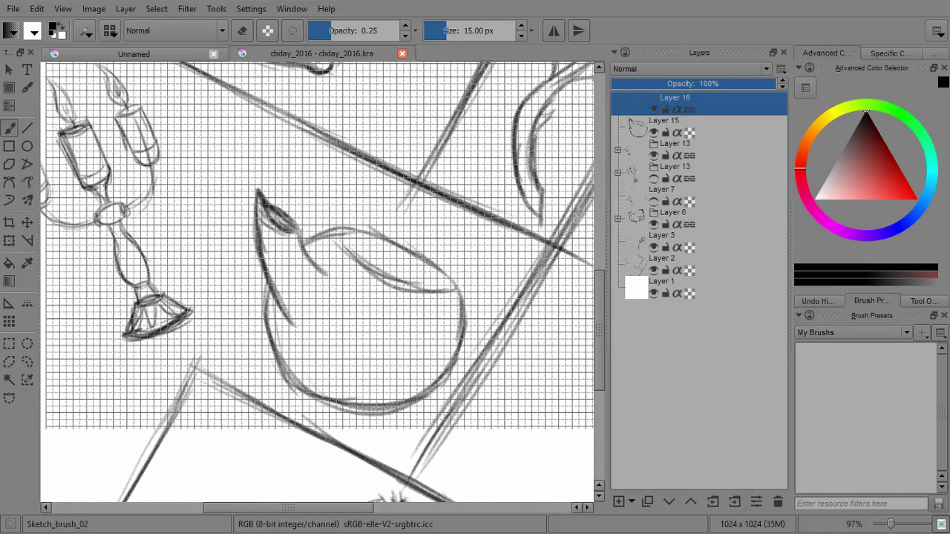
Put the teapot layer in a new group, and on a new layer above it sketch scalloped trim along the opening
{"action": "left_click_drag", "start_coordinate": [708, 126], "coordinate": [709, 103]}
{"action": "left_click", "coordinate": [619, 502]}
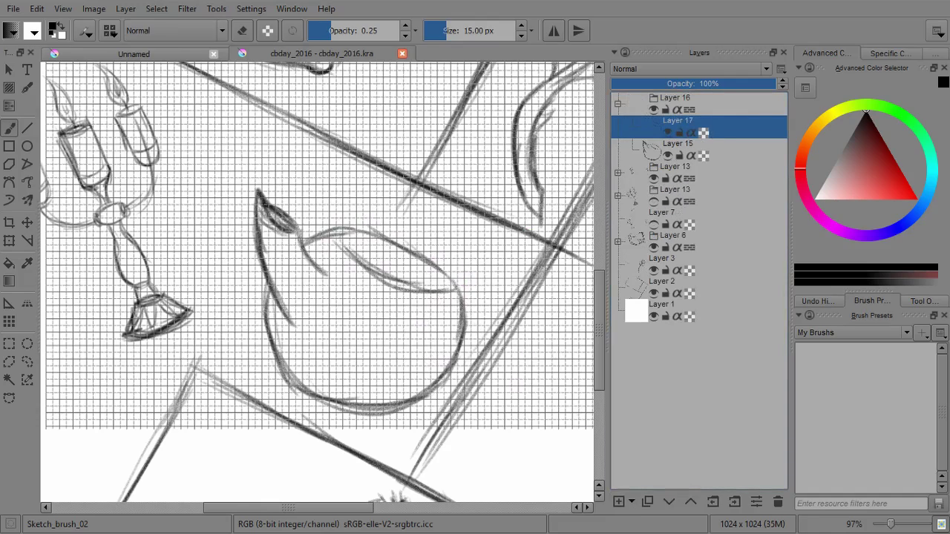
{"action": "mouse_move", "coordinate": [325, 229]}
{"action": "left_mouse_down"}
{"action": "mouse_move", "coordinate": [342, 263]}
{"action": "mouse_move", "coordinate": [393, 290]}
{"action": "mouse_move", "coordinate": [447, 304]}
{"action": "mouse_move", "coordinate": [469, 271]}
{"action": "left_mouse_up"}
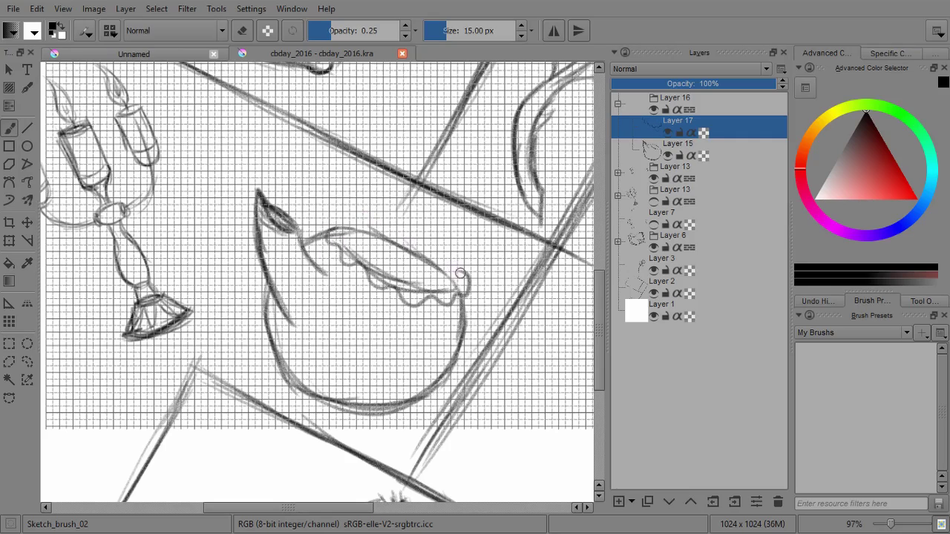
Sketch and darken the teapot's domed lid above the scalloped trim, and add a small round knob on top
{"action": "mouse_move", "coordinate": [335, 223]}
{"action": "left_mouse_down"}
{"action": "mouse_move", "coordinate": [415, 221]}
{"action": "mouse_move", "coordinate": [446, 252]}
{"action": "mouse_move", "coordinate": [450, 271]}
{"action": "left_mouse_up"}
{"action": "left_click_drag", "start_coordinate": [402, 222], "coordinate": [447, 260]}
{"action": "mouse_move", "coordinate": [356, 230]}
{"action": "left_mouse_down"}
{"action": "mouse_move", "coordinate": [423, 221]}
{"action": "mouse_move", "coordinate": [402, 218]}
{"action": "mouse_move", "coordinate": [450, 272]}
{"action": "left_mouse_up"}
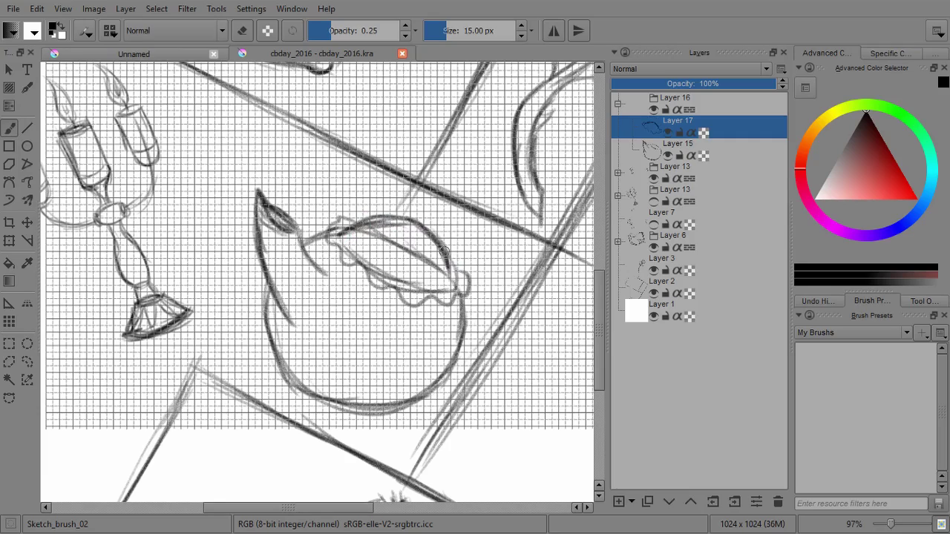
{"action": "left_click_drag", "start_coordinate": [406, 223], "coordinate": [449, 266]}
{"action": "left_click_drag", "start_coordinate": [343, 232], "coordinate": [455, 290]}
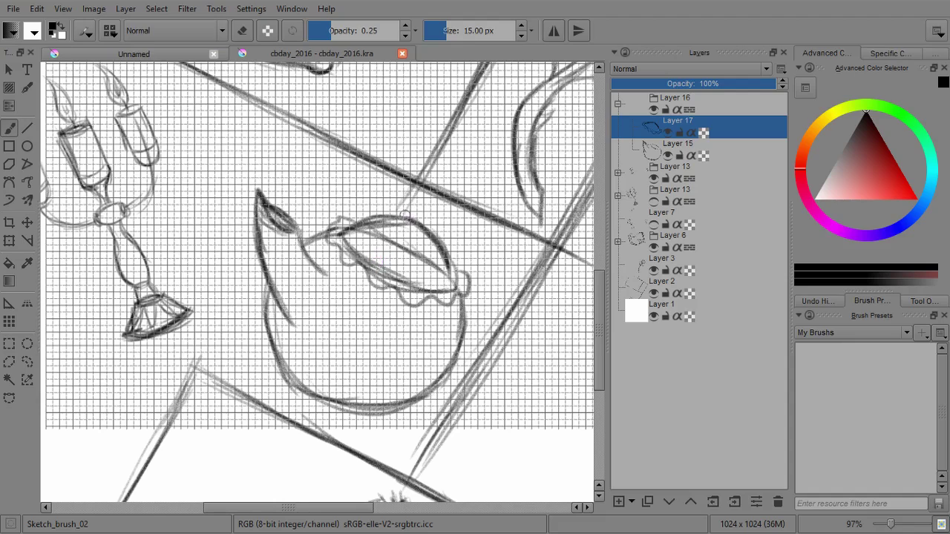
{"action": "mouse_move", "coordinate": [405, 215]}
{"action": "left_mouse_down"}
{"action": "mouse_move", "coordinate": [429, 214]}
{"action": "mouse_move", "coordinate": [393, 222]}
{"action": "mouse_move", "coordinate": [419, 237]}
{"action": "mouse_move", "coordinate": [436, 227]}
{"action": "left_mouse_up"}
{"action": "mouse_move", "coordinate": [485, 323]}
{"action": "left_mouse_down"}
{"action": "mouse_move", "coordinate": [422, 254]}
{"action": "mouse_move", "coordinate": [413, 316]}
{"action": "left_mouse_up"}
Move the whole teapot group, Layer 16, slightly up and to the left with the Transform tool
{"action": "left_click", "coordinate": [636, 103]}
{"action": "left_click", "coordinate": [9, 241]}
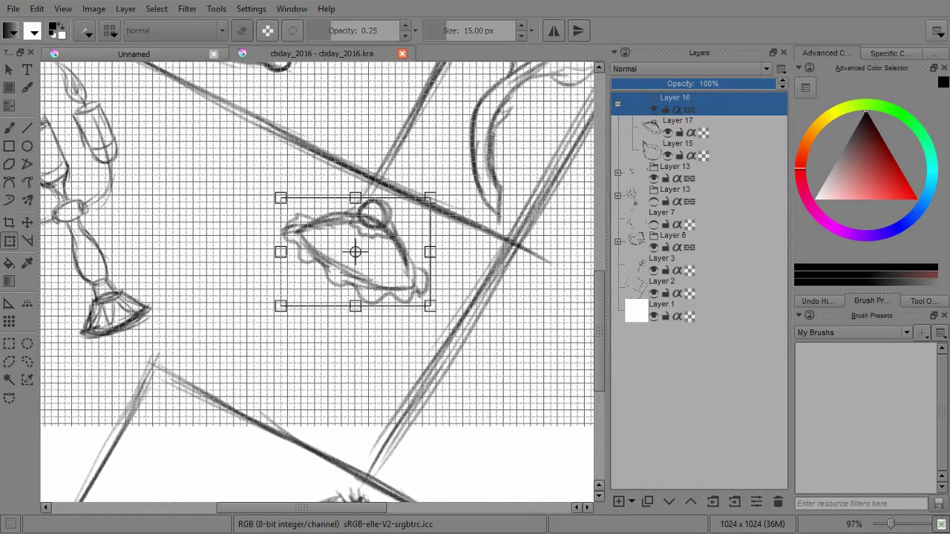
{"action": "left_click", "coordinate": [651, 127]}
{"action": "left_click", "coordinate": [640, 102]}
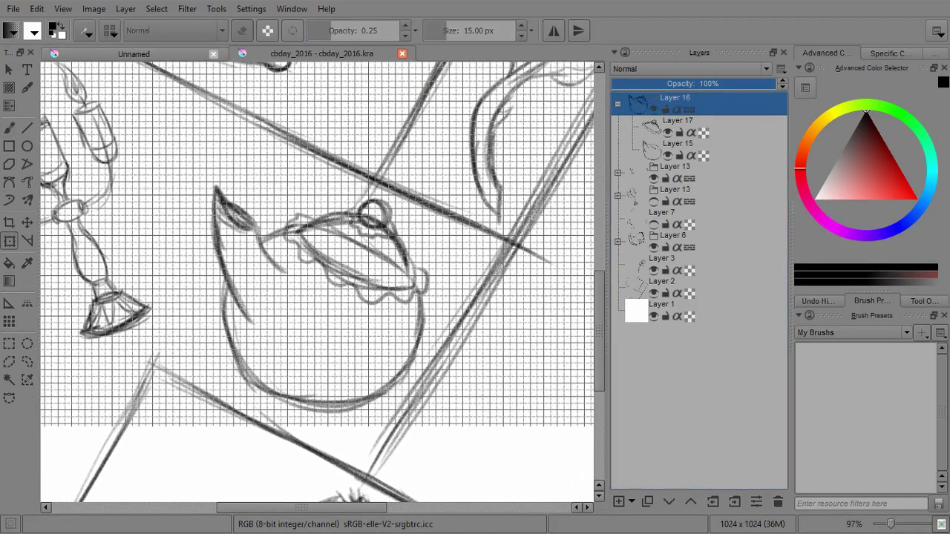
{"action": "left_click", "coordinate": [334, 323]}
{"action": "left_click_drag", "start_coordinate": [334, 323], "coordinate": [304, 292]}
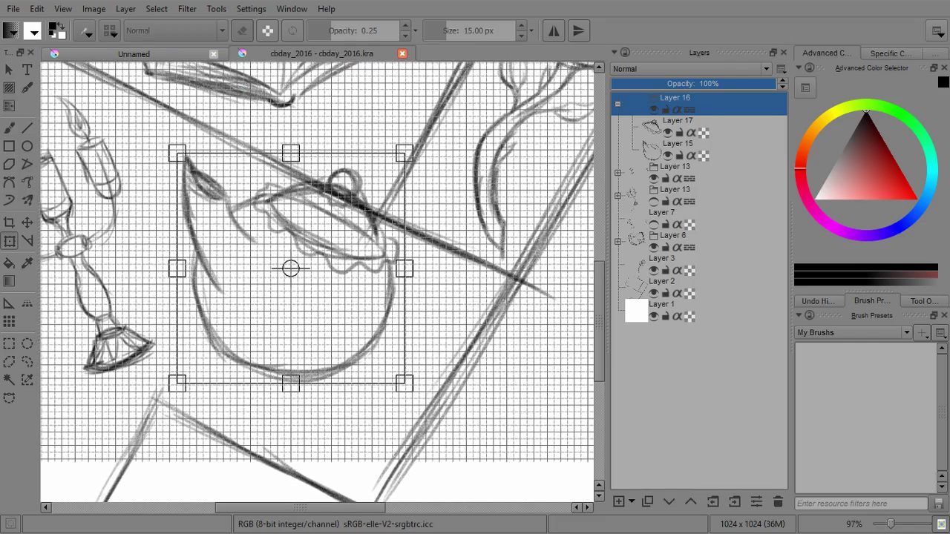
On Layer 17, sketch a curved, flared base beneath the teapot's body and darken its lower edge
{"action": "left_click", "coordinate": [9, 128]}
{"action": "left_click", "coordinate": [652, 127]}
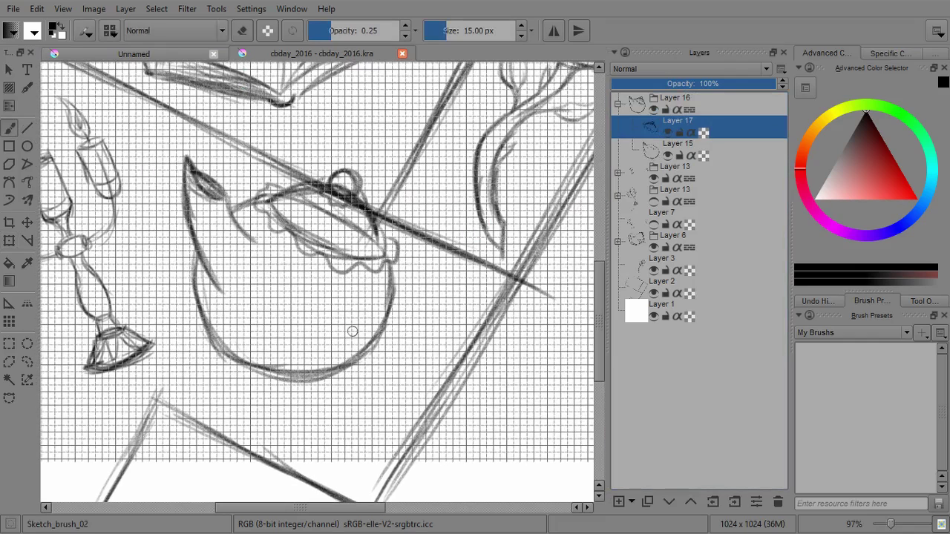
{"action": "mouse_move", "coordinate": [191, 335]}
{"action": "left_mouse_down"}
{"action": "mouse_move", "coordinate": [206, 332]}
{"action": "mouse_move", "coordinate": [195, 375]}
{"action": "mouse_move", "coordinate": [282, 407]}
{"action": "mouse_move", "coordinate": [343, 409]}
{"action": "left_mouse_up"}
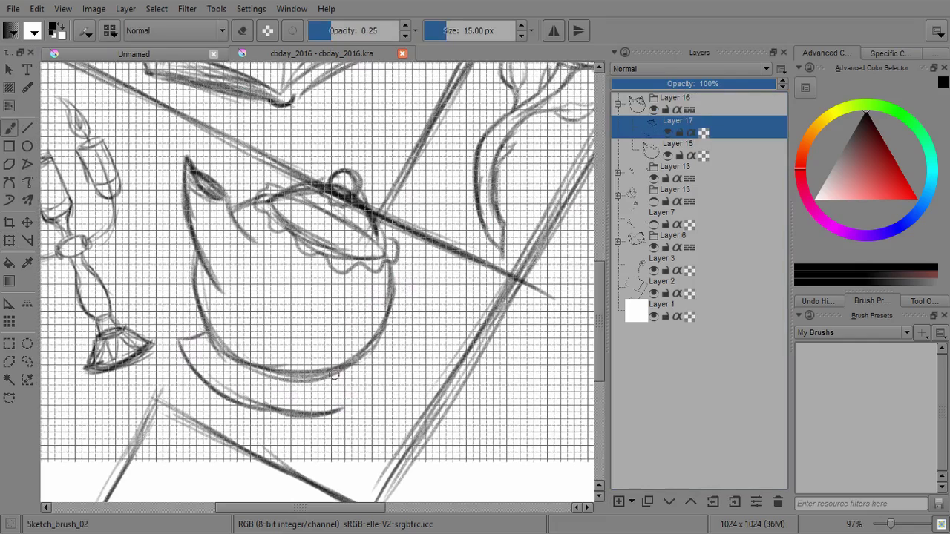
{"action": "left_click_drag", "start_coordinate": [334, 376], "coordinate": [347, 406]}
{"action": "left_click_drag", "start_coordinate": [183, 346], "coordinate": [317, 423]}
{"action": "left_click_drag", "start_coordinate": [202, 361], "coordinate": [308, 416]}
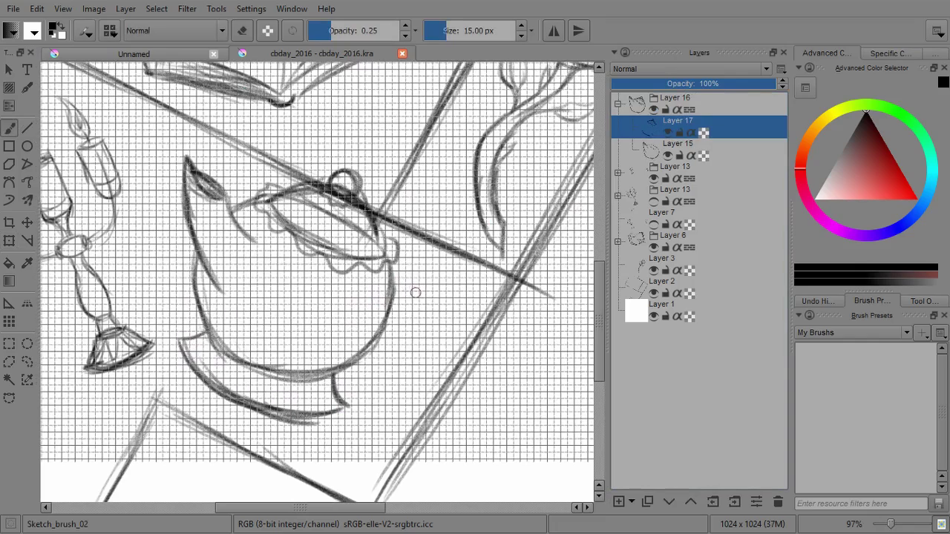
Sketch a narrow curved handle along the right side of the teapot's body with overlapping strokes
{"action": "mouse_move", "coordinate": [395, 266]}
{"action": "left_mouse_down"}
{"action": "mouse_move", "coordinate": [407, 316]}
{"action": "mouse_move", "coordinate": [347, 368]}
{"action": "mouse_move", "coordinate": [406, 323]}
{"action": "left_mouse_up"}
{"action": "left_click_drag", "start_coordinate": [399, 282], "coordinate": [376, 337]}
{"action": "left_click_drag", "start_coordinate": [404, 298], "coordinate": [377, 337]}
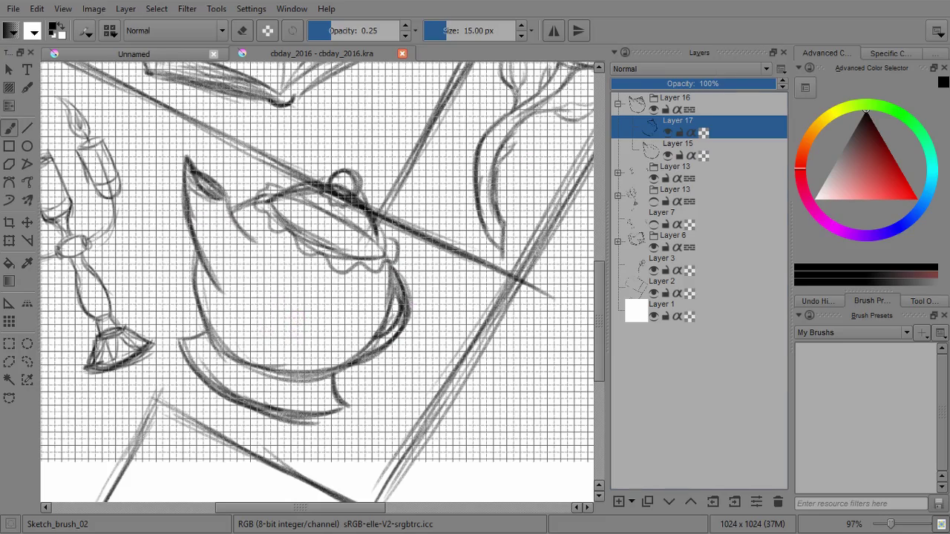
On Layer 15, thicken and darken the spout's outer left edge down to the body, undoing the strokes that run too far
{"action": "left_click", "coordinate": [699, 149]}
{"action": "left_click_drag", "start_coordinate": [185, 197], "coordinate": [207, 297]}
{"action": "left_click_drag", "start_coordinate": [189, 223], "coordinate": [219, 298]}
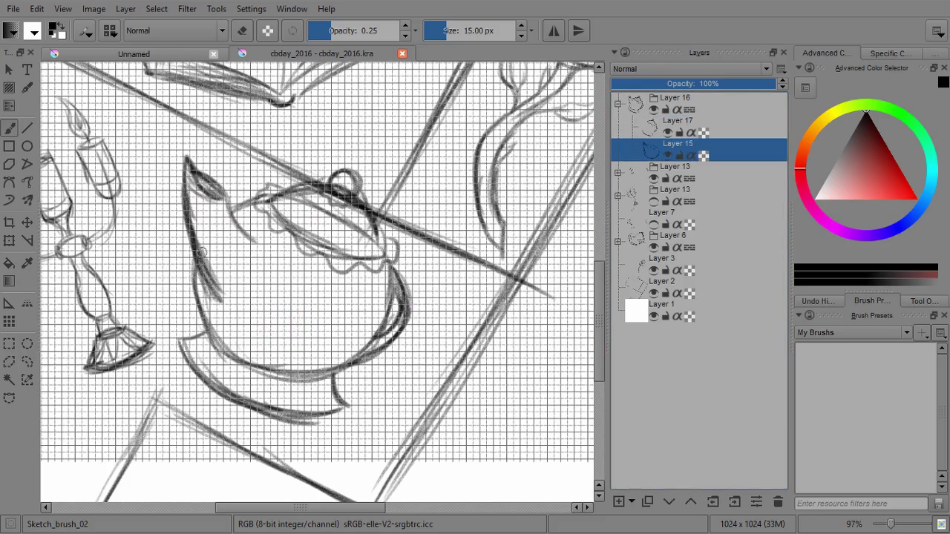
{"action": "left_click_drag", "start_coordinate": [202, 252], "coordinate": [242, 311]}
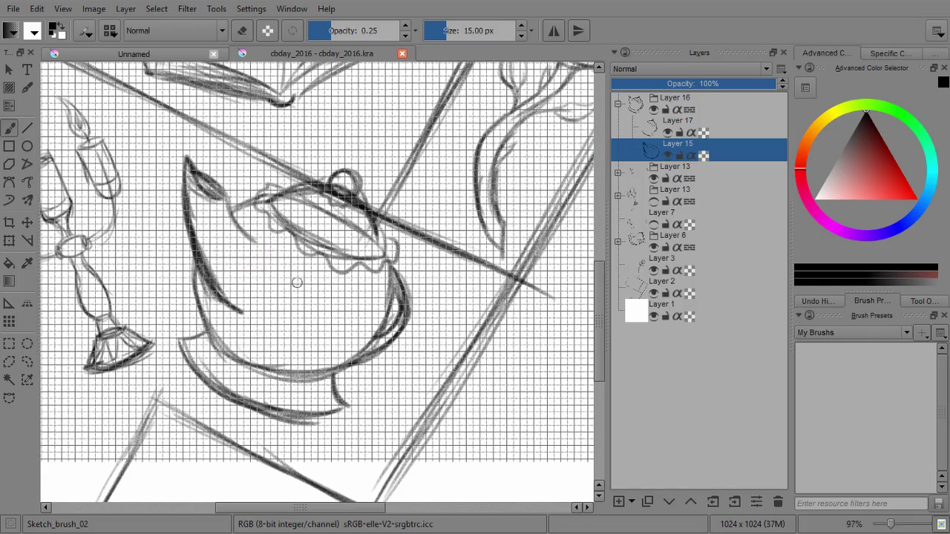
{"action": "key", "text": "ctrl+z"}
{"action": "key", "text": "ctrl+z"}
{"action": "left_click_drag", "start_coordinate": [200, 254], "coordinate": [216, 290]}
{"action": "left_click_drag", "start_coordinate": [187, 195], "coordinate": [215, 298]}
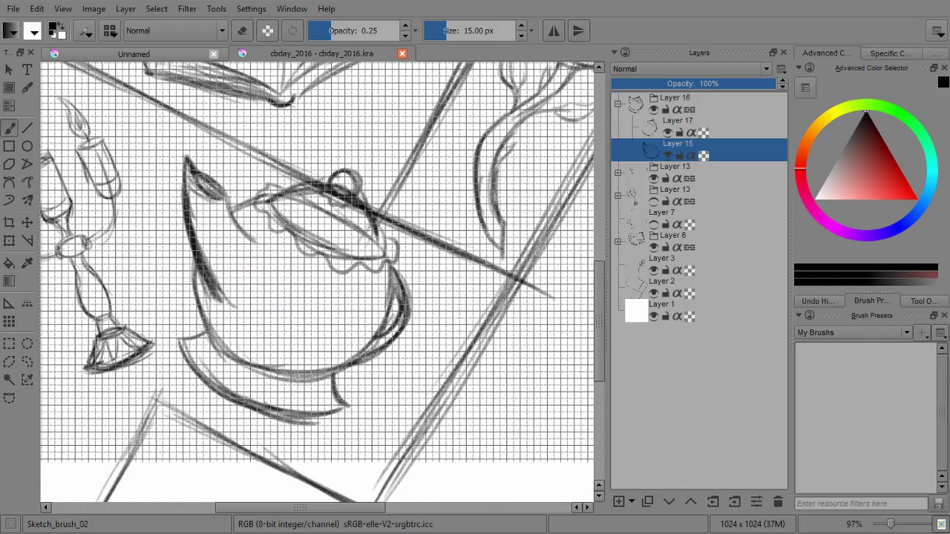
Collapse the teapot group, shift it down and to the right within the tile, and apply the transformation
{"action": "left_click", "coordinate": [618, 103]}
{"action": "left_click", "coordinate": [697, 104]}
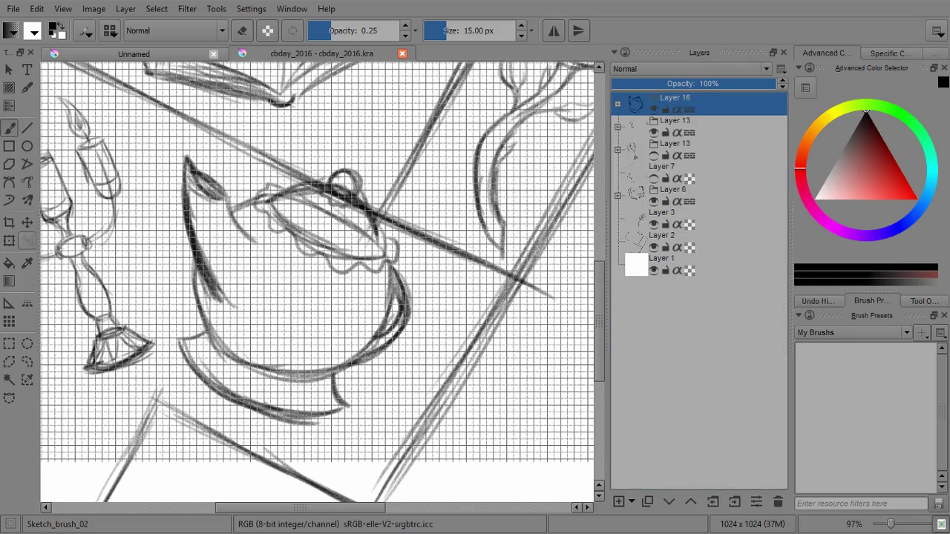
{"action": "left_click", "coordinate": [9, 240]}
{"action": "left_click_drag", "start_coordinate": [295, 290], "coordinate": [324, 322]}
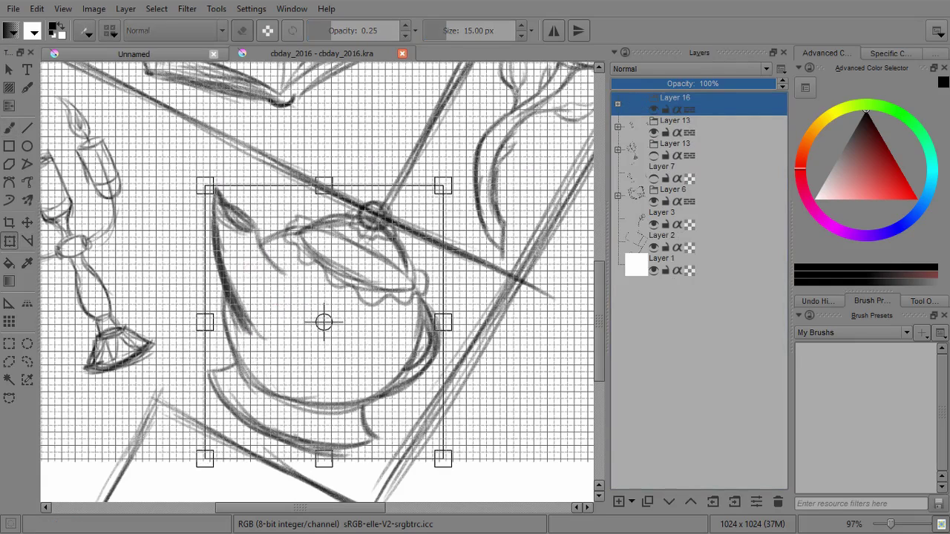
{"action": "left_click_drag", "start_coordinate": [324, 322], "coordinate": [321, 311]}
{"action": "key", "text": "Return"}
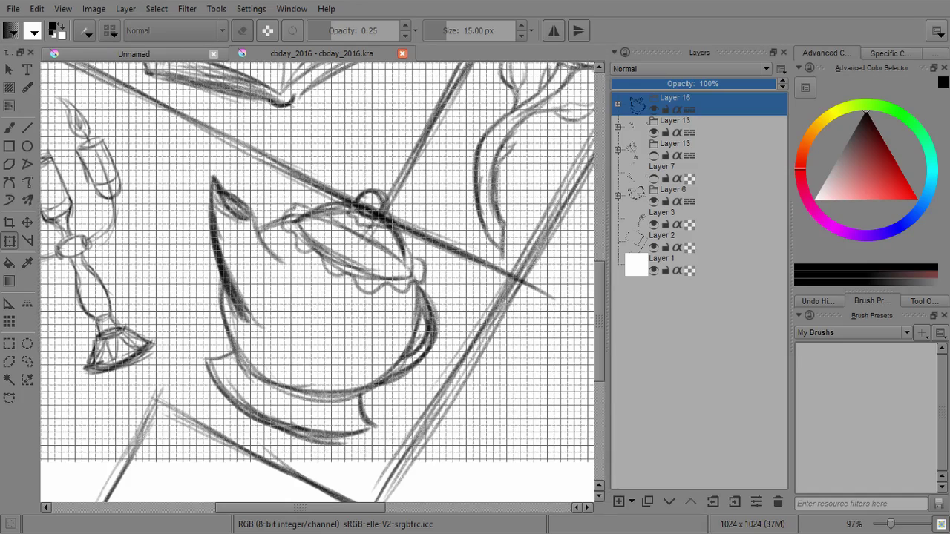
Duplicate the teapot group and hide the original
{"action": "left_click", "coordinate": [647, 503]}
{"action": "left_click", "coordinate": [654, 133]}
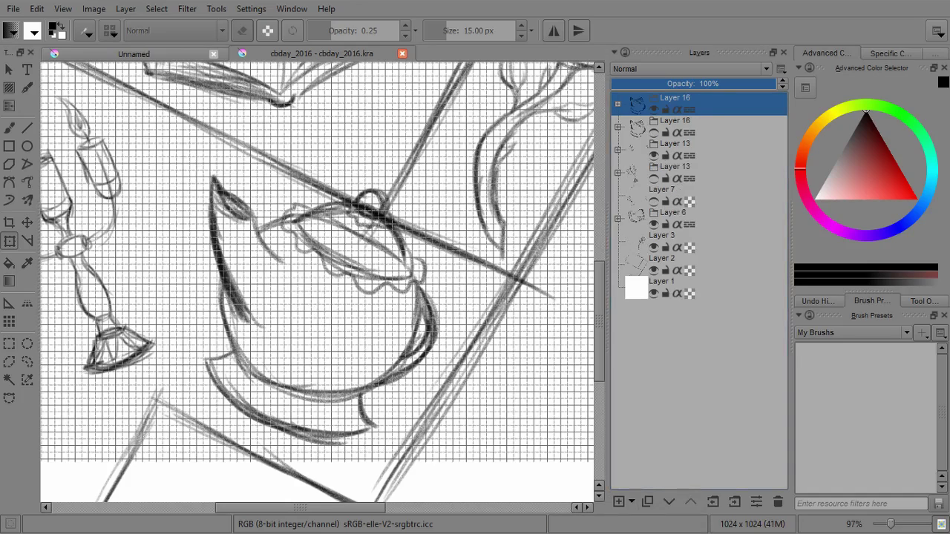
Try to reposition and reshape the duplicated teapot group with the Transform tool
{"action": "key", "text": "t"}
{"action": "left_click_drag", "start_coordinate": [322, 312], "coordinate": [333, 345]}
{"action": "key", "text": "ctrl+z"}
{"action": "left_click", "coordinate": [8, 240]}
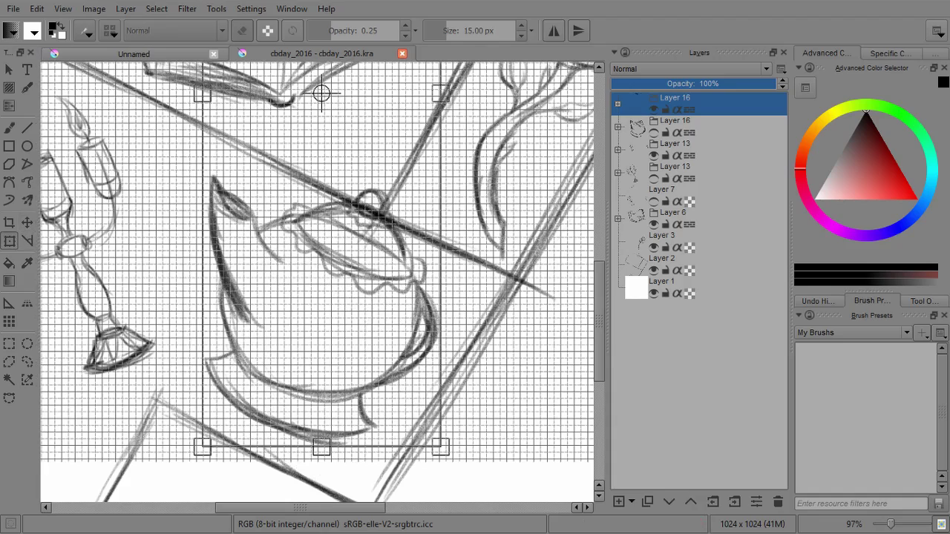
{"action": "key", "text": "Return"}
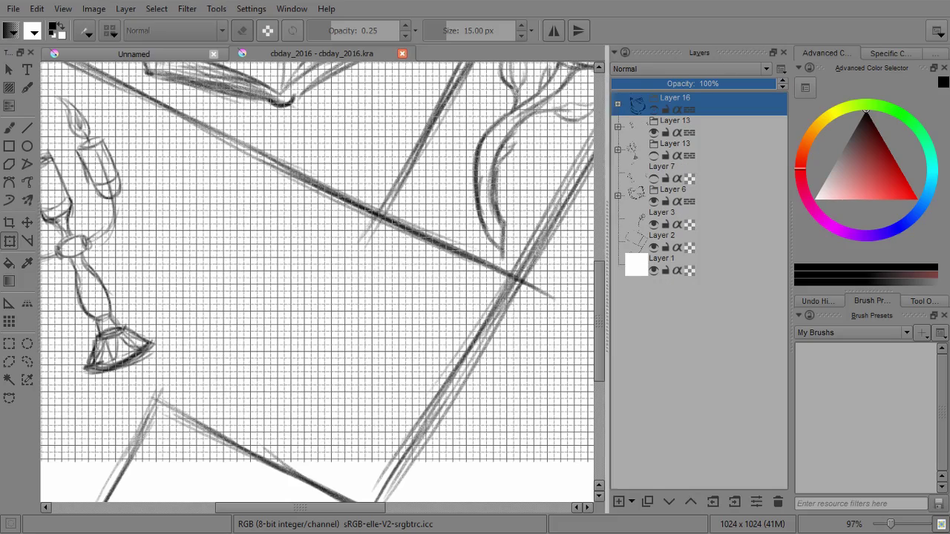
Duplicate the teapot group and hide the original copy beneath it
{"action": "key", "text": "ctrl+j"}
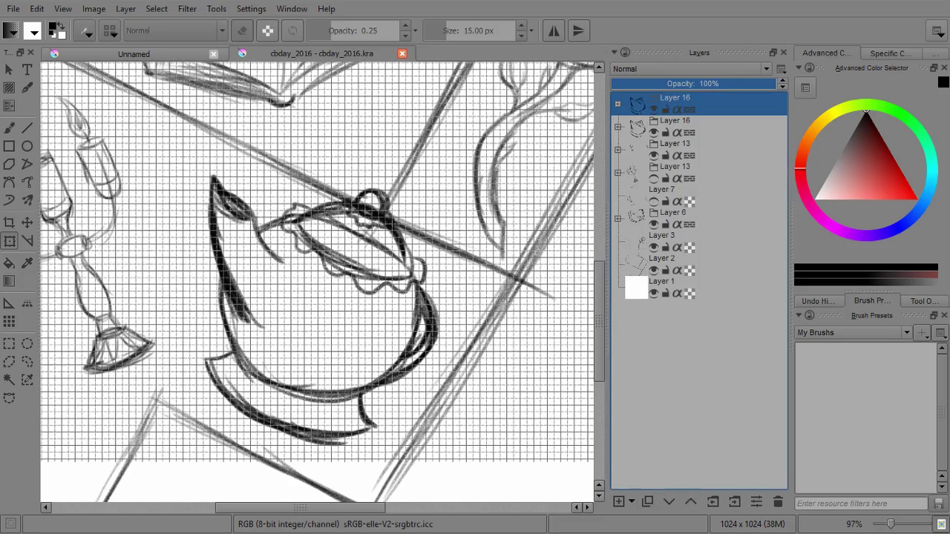
{"action": "left_click", "coordinate": [654, 133]}
Shrink the duplicated teapot slightly, apply the transformation, and nudge it down and to the right within its space
{"action": "left_click", "coordinate": [322, 310]}
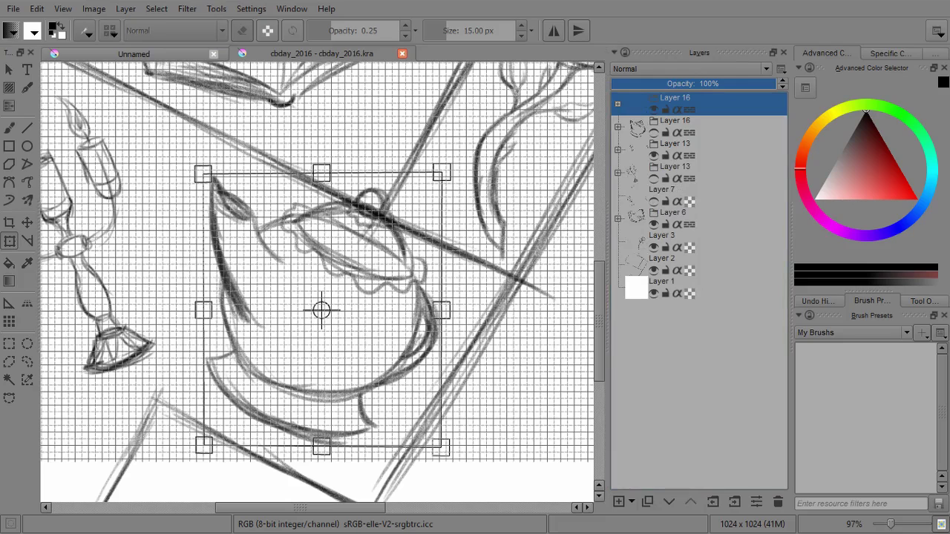
{"action": "left_click_drag", "start_coordinate": [440, 174], "coordinate": [413, 206]}
{"action": "left_click_drag", "start_coordinate": [326, 341], "coordinate": [336, 352]}
{"action": "key", "text": "Return"}
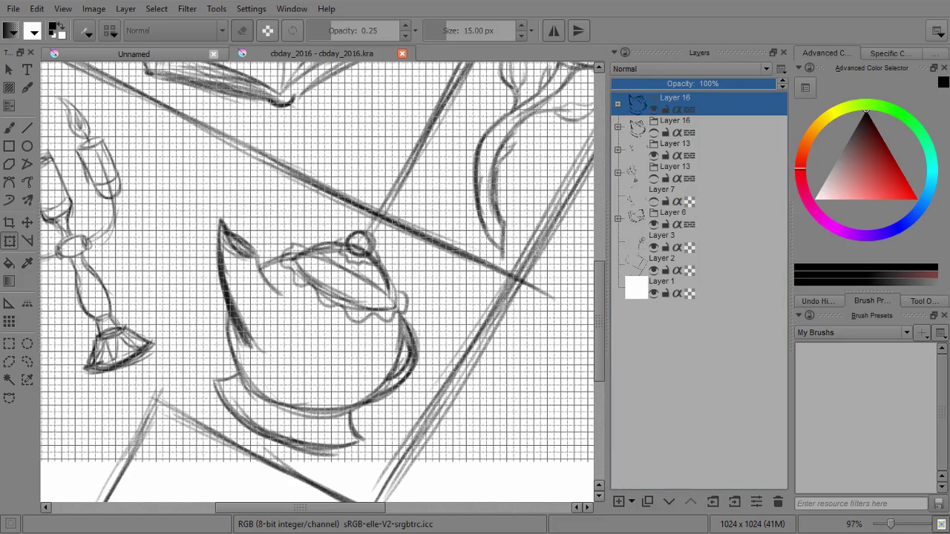
{"action": "left_click", "coordinate": [27, 222]}
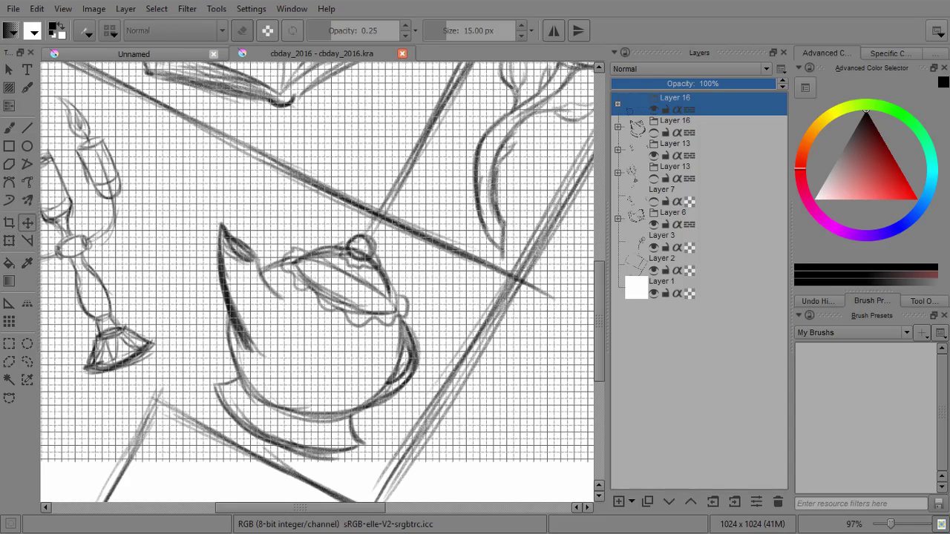
{"action": "left_click_drag", "start_coordinate": [321, 343], "coordinate": [327, 348]}
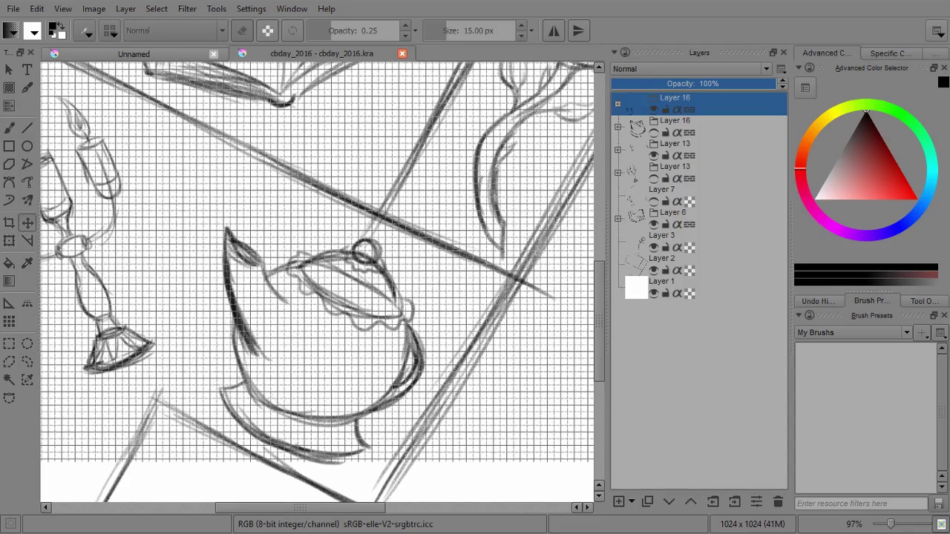
Examine how the motifs repeat across the wraparound pattern, with and without the guide lines on Layer 2
{"action": "left_click", "coordinate": [8, 128]}
{"action": "key", "text": "minus"}
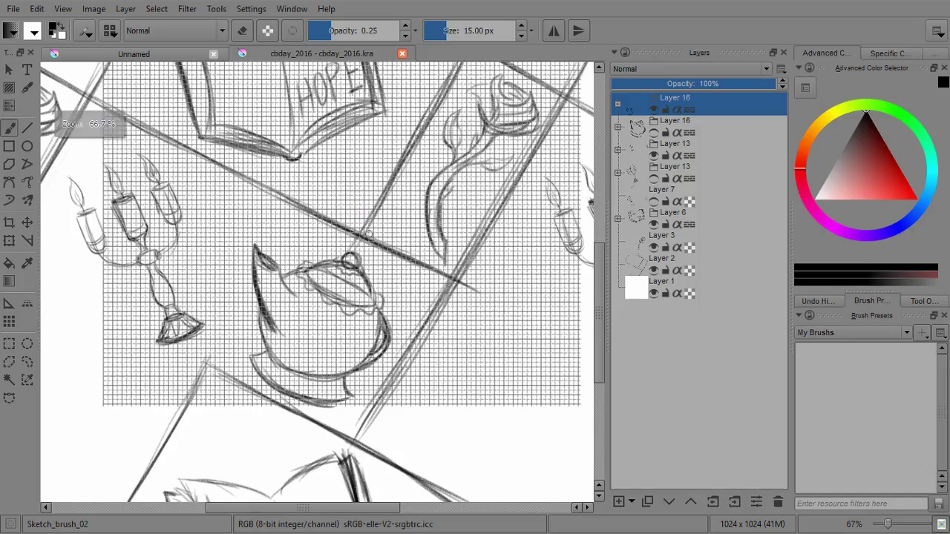
{"action": "key", "text": "minus"}
{"action": "key", "text": "minus"}
{"action": "key", "text": "minus"}
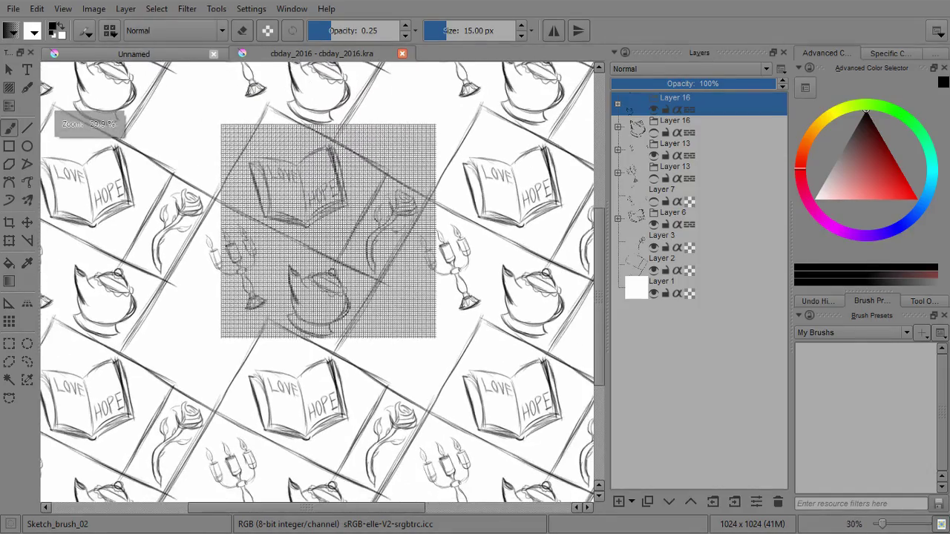
{"action": "left_click", "coordinate": [653, 271]}
{"action": "mouse_move", "coordinate": [319, 260]}
{"action": "left_mouse_down"}
{"action": "mouse_move", "coordinate": [429, 328]}
{"action": "mouse_move", "coordinate": [509, 299]}
{"action": "mouse_move", "coordinate": [515, 310]}
{"action": "mouse_move", "coordinate": [486, 316]}
{"action": "mouse_move", "coordinate": [473, 253]}
{"action": "mouse_move", "coordinate": [429, 230]}
{"action": "left_mouse_up"}
{"action": "left_click", "coordinate": [653, 270]}
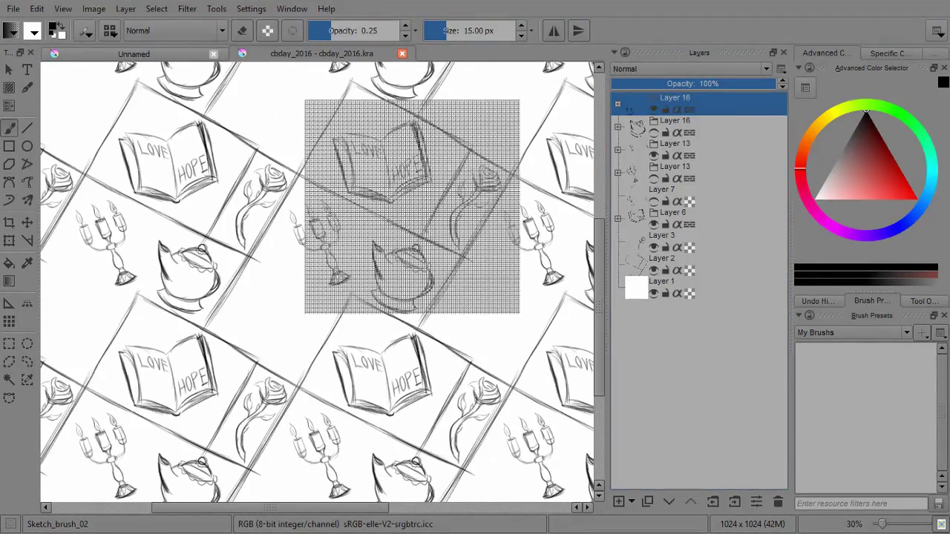
{"action": "left_click_drag", "start_coordinate": [416, 282], "coordinate": [391, 260]}
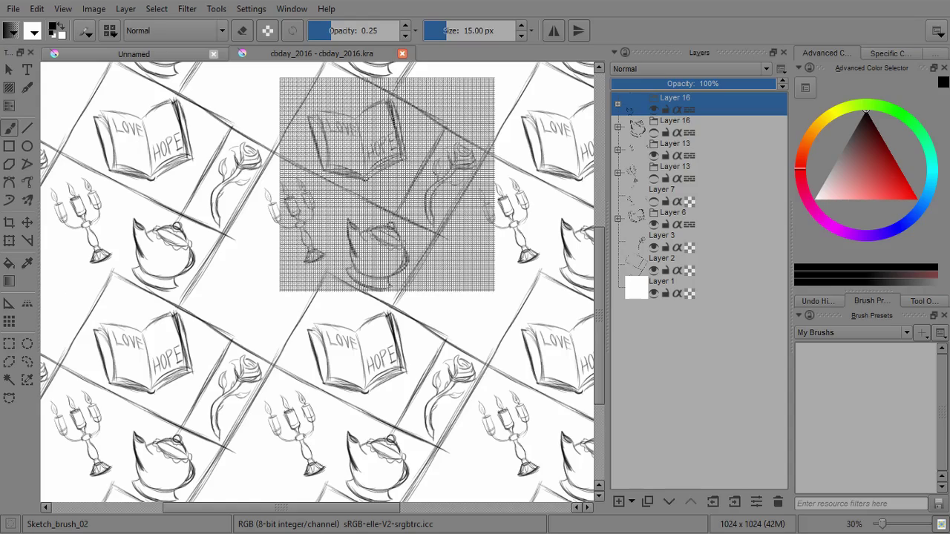
Hide the candelabra, rose and book layers, keeping the teapot and the guide lines shown
{"action": "left_click", "coordinate": [654, 155]}
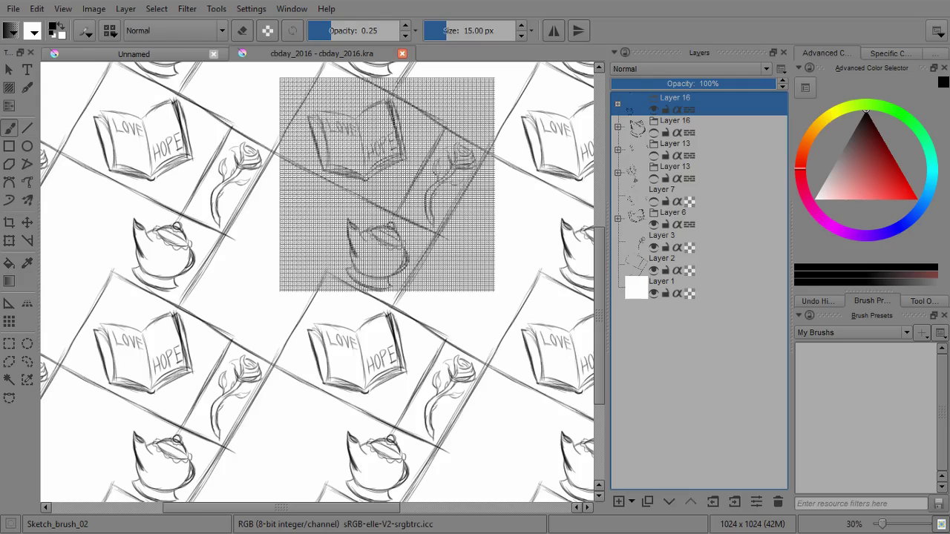
{"action": "left_click", "coordinate": [654, 270]}
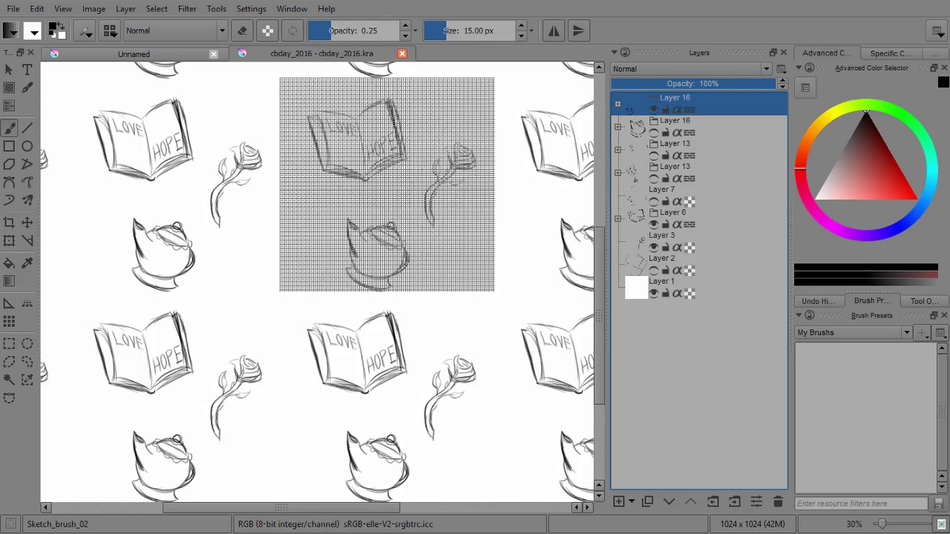
{"action": "left_click", "coordinate": [653, 270]}
{"action": "left_click", "coordinate": [654, 247]}
{"action": "left_click", "coordinate": [653, 224]}
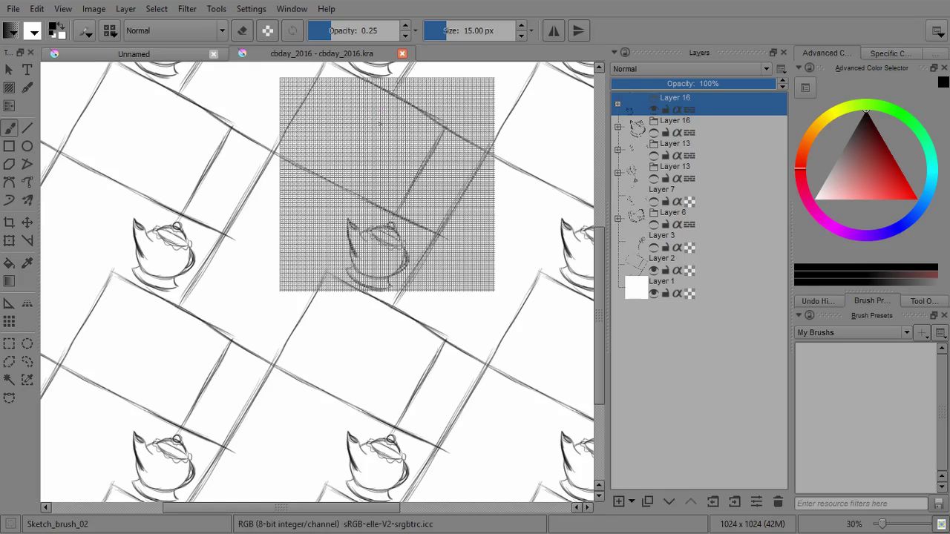
Add a new group layer above Layer 2 and raise it to the top of the layer stack
{"action": "left_click", "coordinate": [662, 259]}
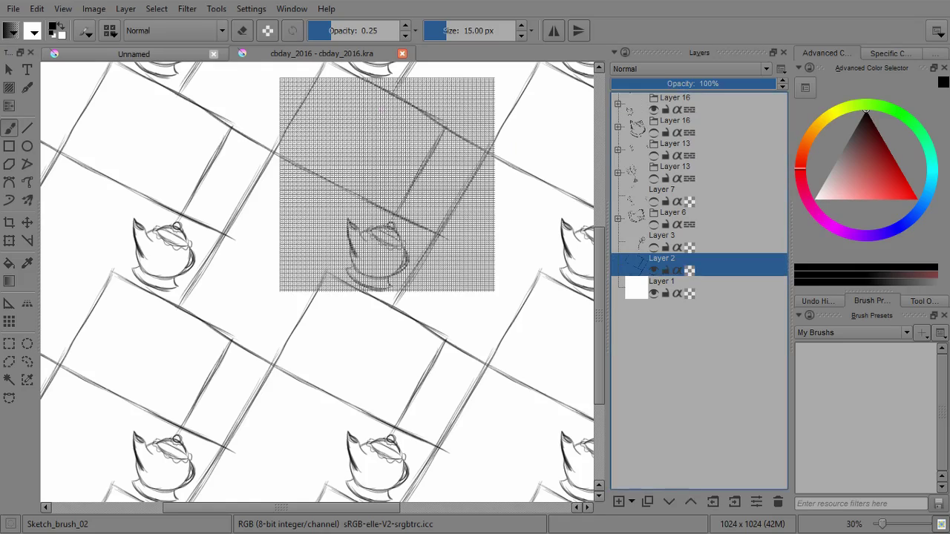
{"action": "left_click", "coordinate": [631, 503]}
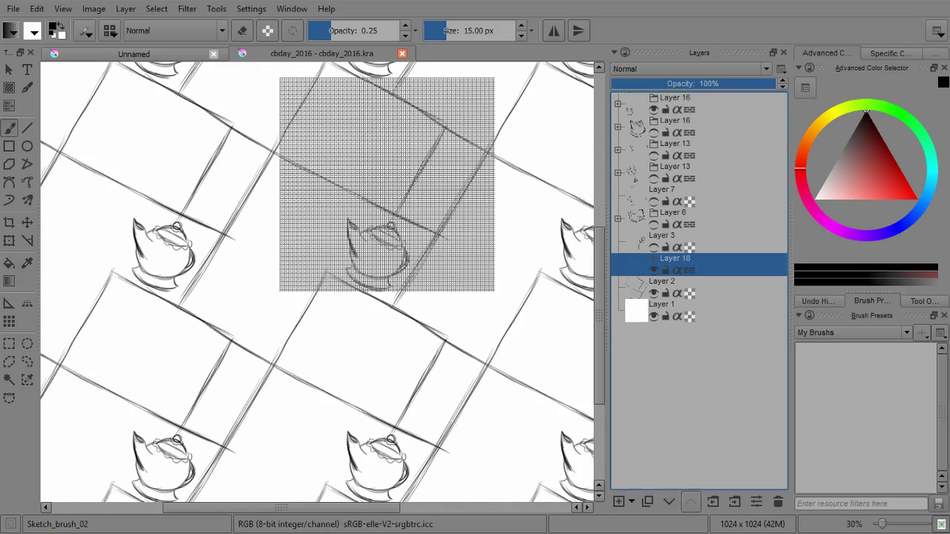
{"action": "left_click", "coordinate": [691, 502]}
{"action": "left_click", "coordinate": [691, 503]}
{"action": "left_click", "coordinate": [690, 502]}
{"action": "left_click", "coordinate": [691, 502]}
{"action": "left_click", "coordinate": [691, 502]}
{"action": "left_click", "coordinate": [691, 502]}
{"action": "left_click", "coordinate": [691, 502]}
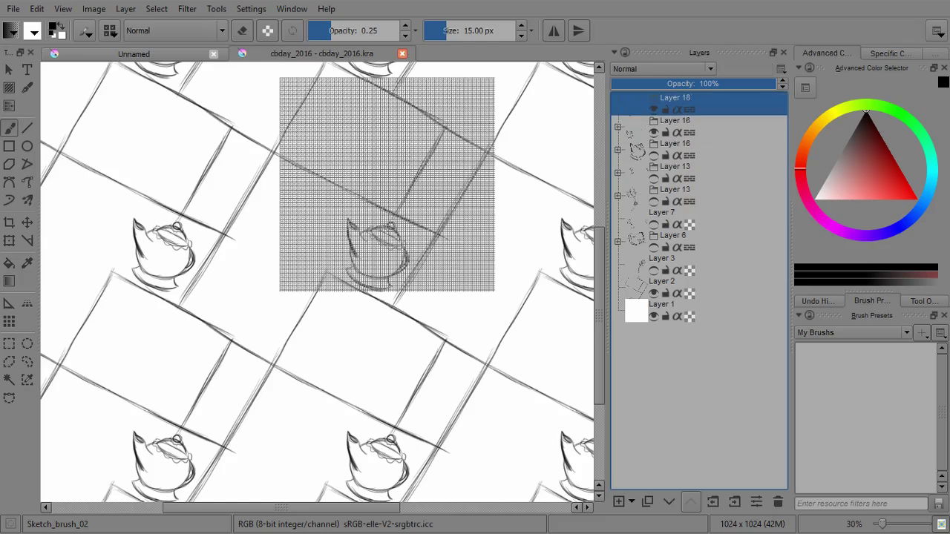
Add a paint layer inside the new group and sketch a round clock face in the upper middle of the large guide rectangle
{"action": "left_click", "coordinate": [619, 503]}
{"action": "left_click_drag", "start_coordinate": [335, 112], "coordinate": [293, 243]}
{"action": "key", "text": "ctrl+z"}
{"action": "scroll", "coordinate": [344, 113], "scroll_direction": "up", "scroll_amount": 3}
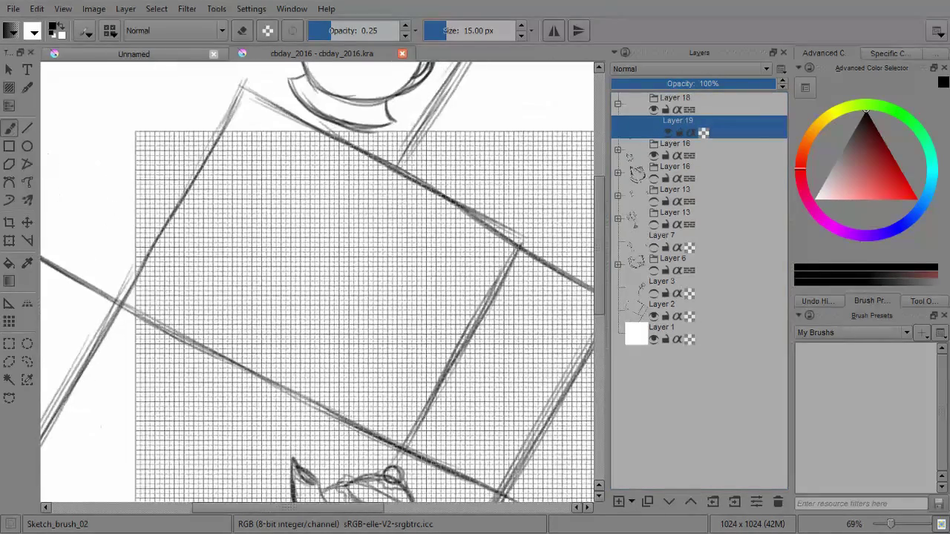
{"action": "left_click_drag", "start_coordinate": [293, 297], "coordinate": [337, 253]}
{"action": "left_click_drag", "start_coordinate": [410, 204], "coordinate": [325, 225]}
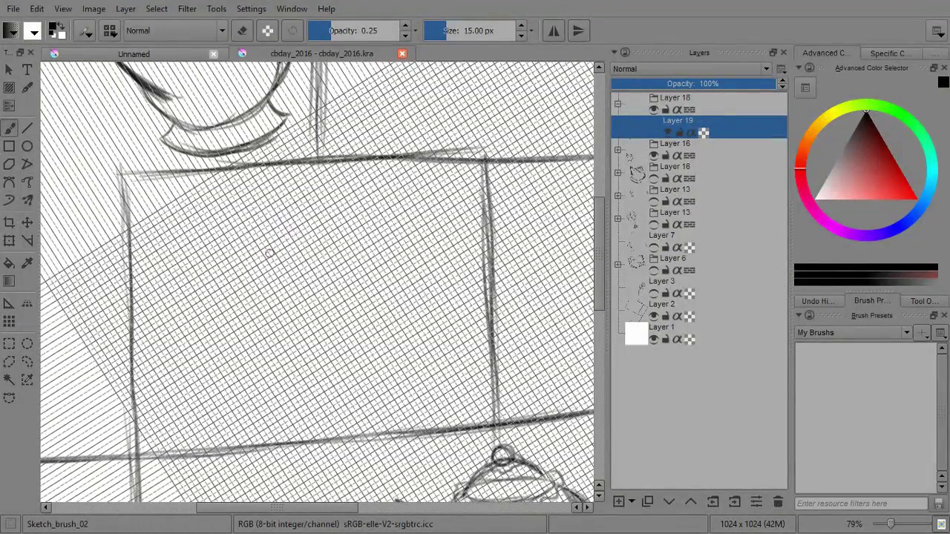
{"action": "mouse_move", "coordinate": [267, 223]}
{"action": "left_mouse_down"}
{"action": "mouse_move", "coordinate": [282, 301]}
{"action": "mouse_move", "coordinate": [341, 222]}
{"action": "mouse_move", "coordinate": [297, 208]}
{"action": "mouse_move", "coordinate": [262, 260]}
{"action": "mouse_move", "coordinate": [326, 223]}
{"action": "mouse_move", "coordinate": [337, 267]}
{"action": "left_mouse_up"}
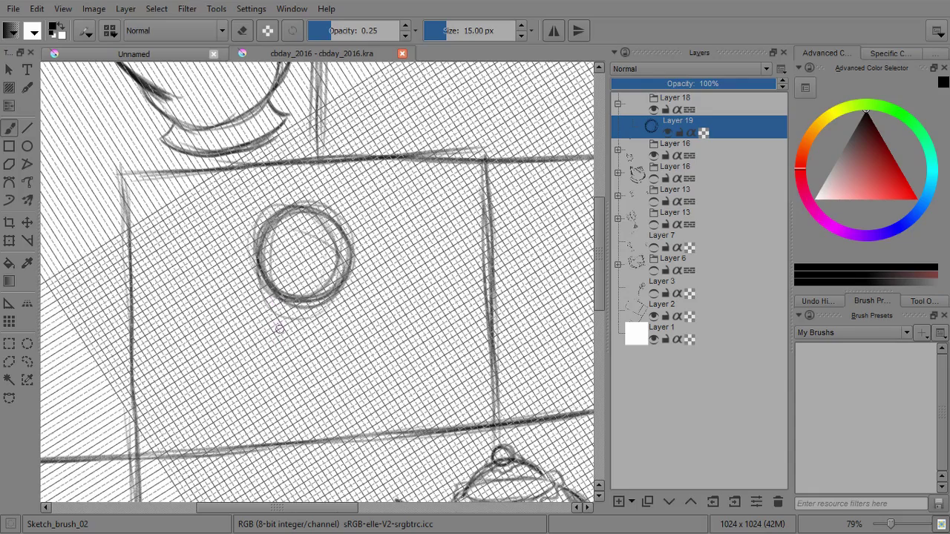
On a second paint layer, sketch the clock body's two sides, flaring out below the face and angling back in
{"action": "left_click_drag", "start_coordinate": [276, 306], "coordinate": [270, 372]}
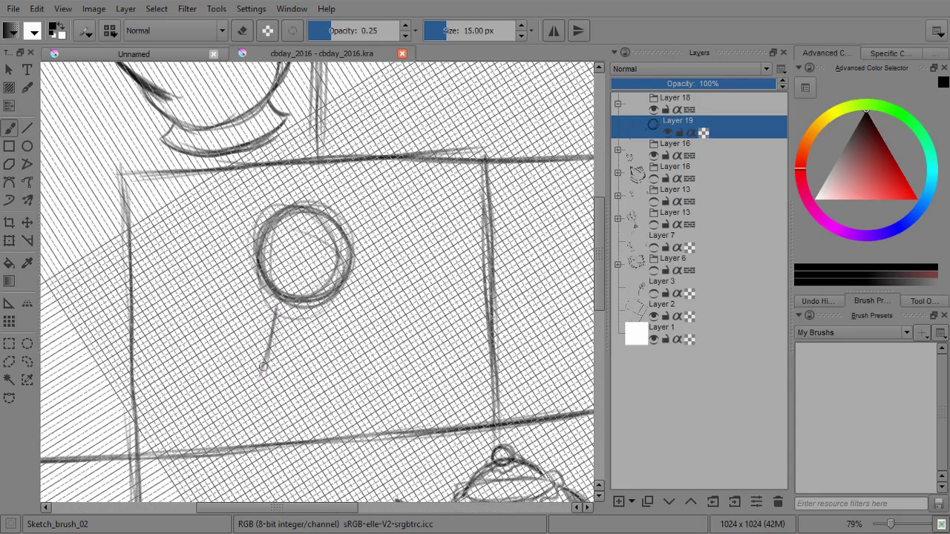
{"action": "key", "text": "ctrl+z"}
{"action": "left_click", "coordinate": [618, 502]}
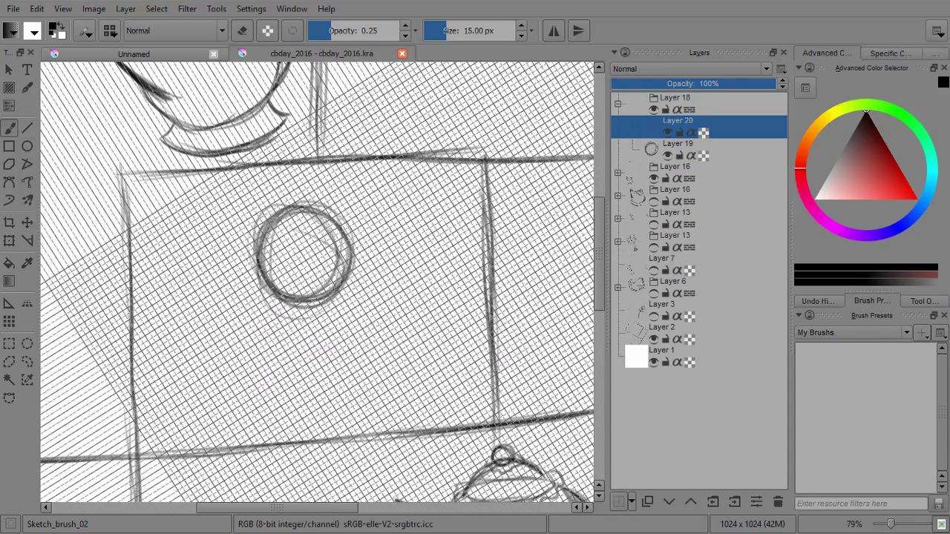
{"action": "mouse_move", "coordinate": [276, 304]}
{"action": "left_mouse_down"}
{"action": "mouse_move", "coordinate": [260, 373]}
{"action": "mouse_move", "coordinate": [283, 405]}
{"action": "left_mouse_up"}
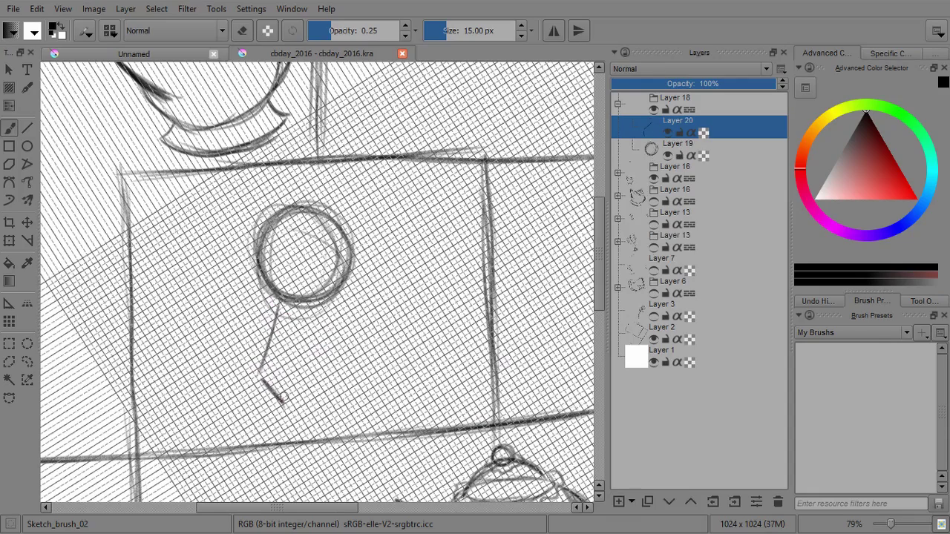
{"action": "mouse_move", "coordinate": [335, 301]}
{"action": "left_mouse_down"}
{"action": "mouse_move", "coordinate": [357, 365]}
{"action": "mouse_move", "coordinate": [334, 405]}
{"action": "left_mouse_up"}
{"action": "left_click_drag", "start_coordinate": [262, 374], "coordinate": [282, 406]}
{"action": "left_click_drag", "start_coordinate": [281, 298], "coordinate": [262, 365]}
{"action": "mouse_move", "coordinate": [277, 315]}
{"action": "left_mouse_down"}
{"action": "mouse_move", "coordinate": [259, 371]}
{"action": "mouse_move", "coordinate": [282, 404]}
{"action": "left_mouse_up"}
{"action": "mouse_move", "coordinate": [335, 297]}
{"action": "left_mouse_down"}
{"action": "mouse_move", "coordinate": [358, 357]}
{"action": "mouse_move", "coordinate": [343, 392]}
{"action": "left_mouse_up"}
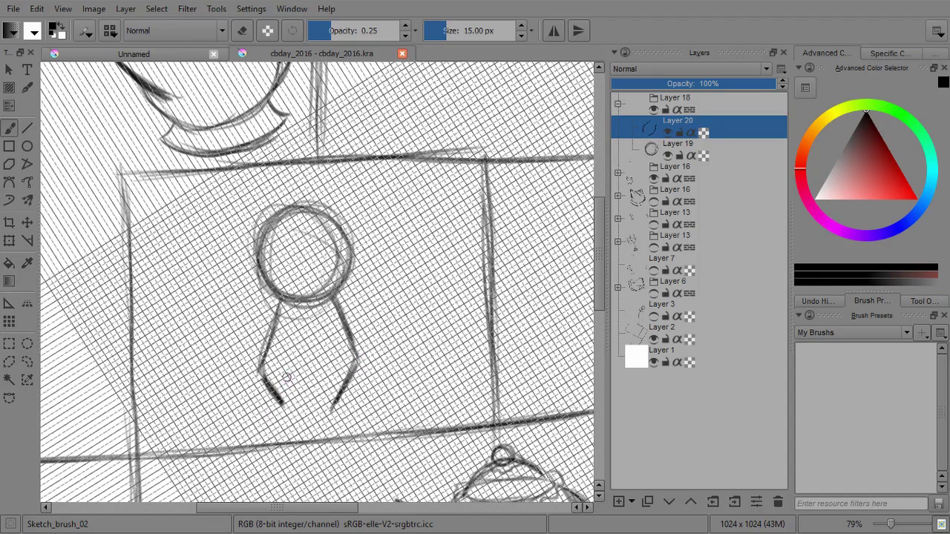
Close the bottom of the clock body with a flat edge and darken its lower corners
{"action": "left_click_drag", "start_coordinate": [346, 408], "coordinate": [338, 335]}
{"action": "left_click_drag", "start_coordinate": [358, 303], "coordinate": [322, 368]}
{"action": "left_click_drag", "start_coordinate": [245, 370], "coordinate": [334, 369]}
{"action": "left_click_drag", "start_coordinate": [335, 368], "coordinate": [273, 371]}
{"action": "mouse_move", "coordinate": [214, 337]}
{"action": "left_mouse_down"}
{"action": "mouse_move", "coordinate": [300, 369]}
{"action": "mouse_move", "coordinate": [352, 309]}
{"action": "left_mouse_up"}
{"action": "left_click_drag", "start_coordinate": [324, 365], "coordinate": [215, 319]}
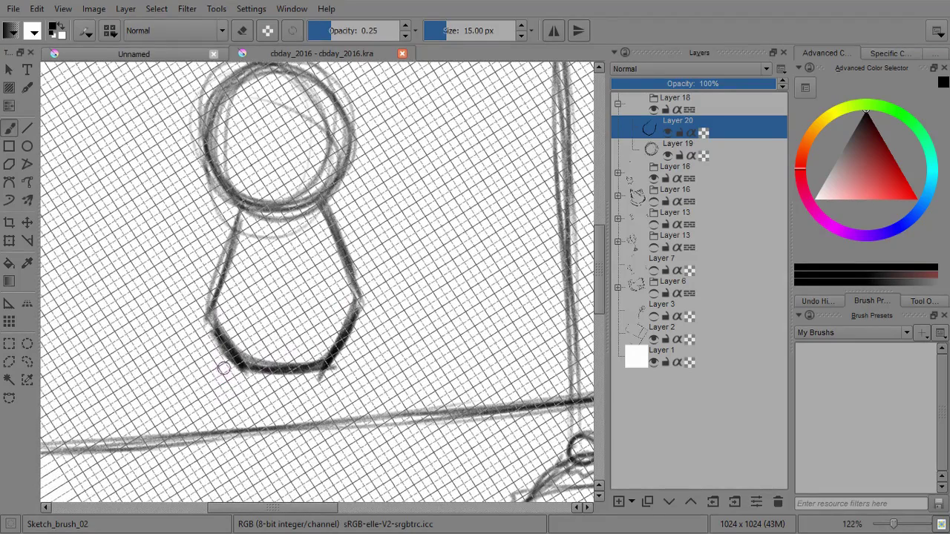
Sketch stepped, outward-sloping sides for the clock's base beneath the body
{"action": "left_click_drag", "start_coordinate": [216, 395], "coordinate": [233, 367]}
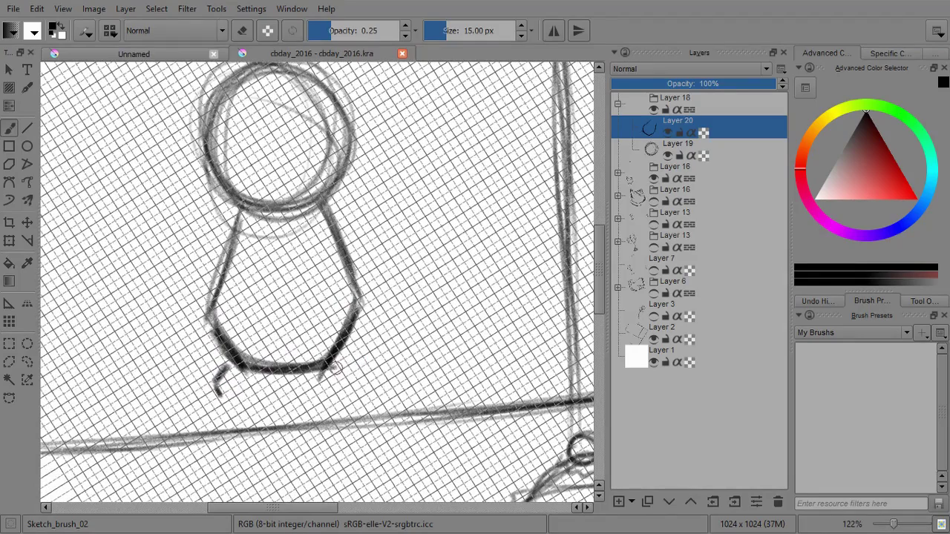
{"action": "left_click_drag", "start_coordinate": [332, 366], "coordinate": [346, 388]}
{"action": "left_click_drag", "start_coordinate": [223, 387], "coordinate": [194, 429]}
{"action": "left_click_drag", "start_coordinate": [346, 388], "coordinate": [368, 416]}
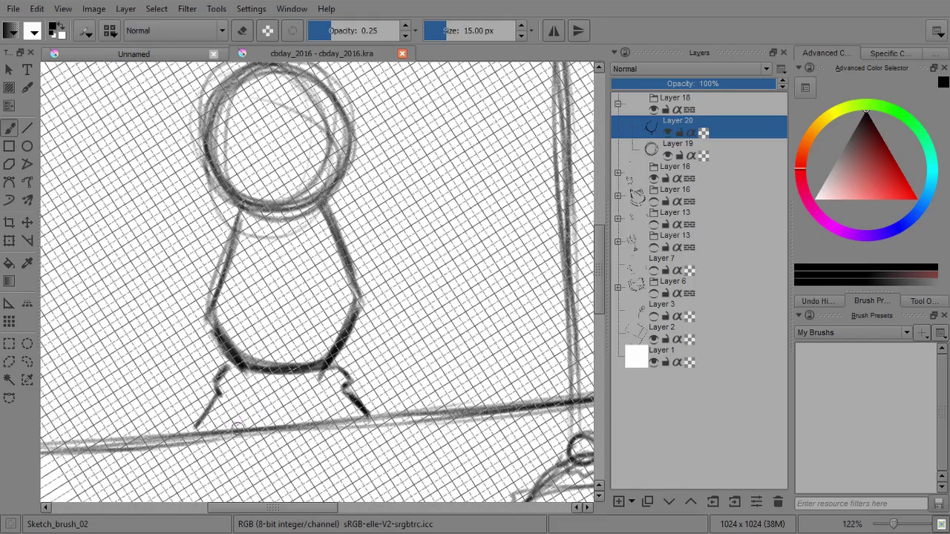
Draw an arch in the middle of the clock's base and close off a flat foot on each side of it
{"action": "mouse_move", "coordinate": [245, 426]}
{"action": "left_mouse_down"}
{"action": "mouse_move", "coordinate": [320, 411]}
{"action": "mouse_move", "coordinate": [336, 425]}
{"action": "left_mouse_up"}
{"action": "mouse_move", "coordinate": [335, 424]}
{"action": "left_mouse_down"}
{"action": "mouse_move", "coordinate": [268, 401]}
{"action": "mouse_move", "coordinate": [245, 423]}
{"action": "mouse_move", "coordinate": [392, 426]}
{"action": "left_mouse_up"}
{"action": "left_click_drag", "start_coordinate": [328, 432], "coordinate": [407, 427]}
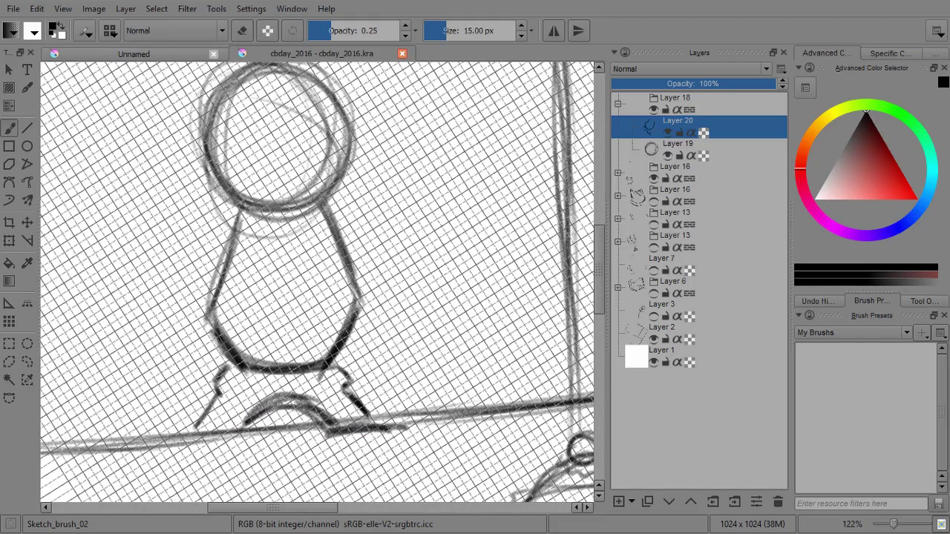
{"action": "left_click_drag", "start_coordinate": [347, 395], "coordinate": [392, 428]}
{"action": "left_click_drag", "start_coordinate": [165, 436], "coordinate": [245, 433]}
{"action": "left_click_drag", "start_coordinate": [245, 432], "coordinate": [187, 438]}
{"action": "left_click_drag", "start_coordinate": [218, 397], "coordinate": [181, 438]}
{"action": "mouse_move", "coordinate": [245, 433]}
{"action": "left_mouse_down"}
{"action": "mouse_move", "coordinate": [325, 410]}
{"action": "mouse_move", "coordinate": [338, 425]}
{"action": "left_mouse_up"}
Sketch a teardrop-shaped inner panel within the clock body, with scalloped trim hanging across its top
{"action": "left_click_drag", "start_coordinate": [284, 294], "coordinate": [296, 333]}
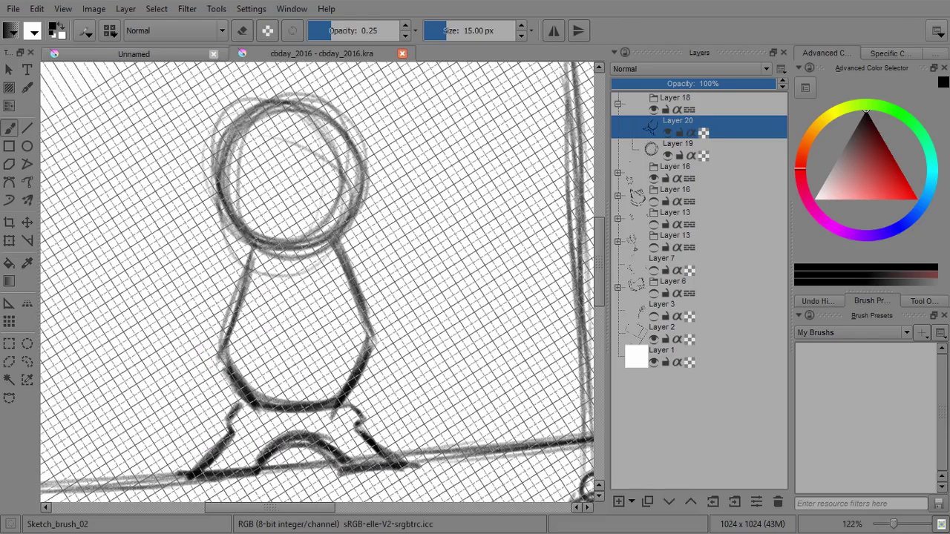
{"action": "mouse_move", "coordinate": [268, 257]}
{"action": "left_mouse_down"}
{"action": "mouse_move", "coordinate": [247, 342]}
{"action": "mouse_move", "coordinate": [312, 390]}
{"action": "mouse_move", "coordinate": [343, 355]}
{"action": "left_mouse_up"}
{"action": "mouse_move", "coordinate": [326, 258]}
{"action": "left_mouse_down"}
{"action": "mouse_move", "coordinate": [347, 357]}
{"action": "mouse_move", "coordinate": [241, 338]}
{"action": "left_mouse_up"}
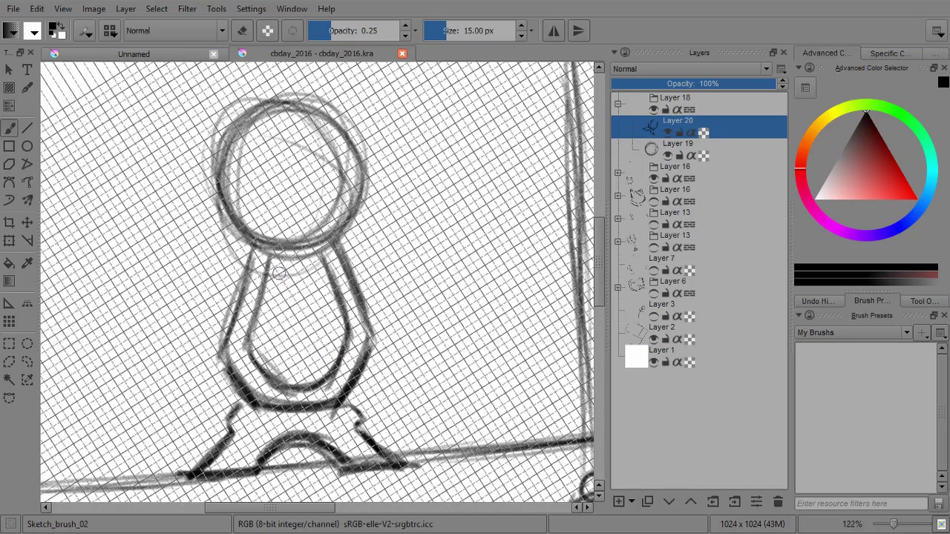
{"action": "left_click_drag", "start_coordinate": [269, 259], "coordinate": [286, 283]}
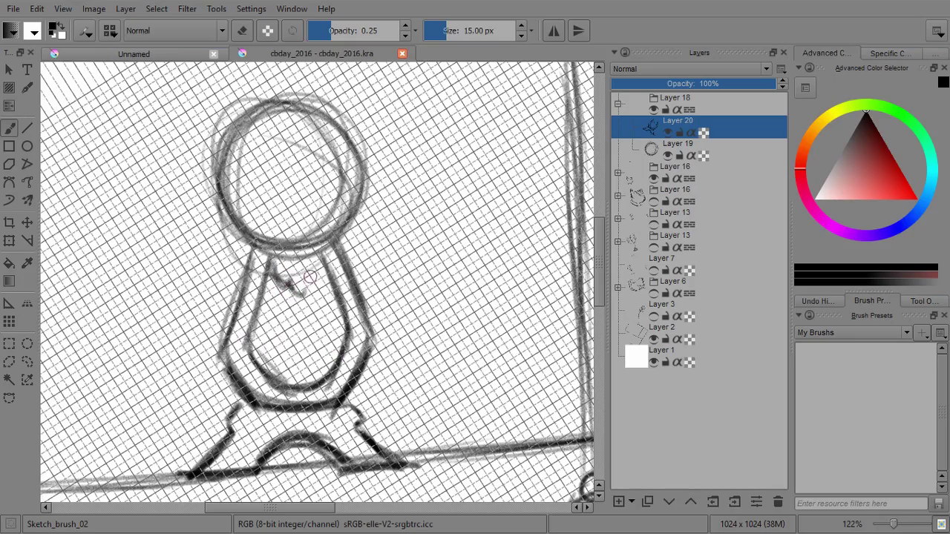
{"action": "mouse_move", "coordinate": [310, 276]}
{"action": "left_mouse_down"}
{"action": "mouse_move", "coordinate": [307, 290]}
{"action": "mouse_move", "coordinate": [325, 255]}
{"action": "mouse_move", "coordinate": [285, 277]}
{"action": "mouse_move", "coordinate": [296, 339]}
{"action": "left_mouse_up"}
Try a straight pendulum with a round bob under the scalloped trim on Layer 20, and undo its strokes
{"action": "mouse_move", "coordinate": [298, 295]}
{"action": "left_mouse_down"}
{"action": "mouse_move", "coordinate": [298, 341]}
{"action": "mouse_move", "coordinate": [312, 366]}
{"action": "mouse_move", "coordinate": [312, 343]}
{"action": "left_mouse_up"}
{"action": "mouse_move", "coordinate": [306, 294]}
{"action": "left_mouse_down"}
{"action": "mouse_move", "coordinate": [306, 336]}
{"action": "mouse_move", "coordinate": [296, 331]}
{"action": "left_mouse_up"}
{"action": "left_click_drag", "start_coordinate": [309, 298], "coordinate": [307, 343]}
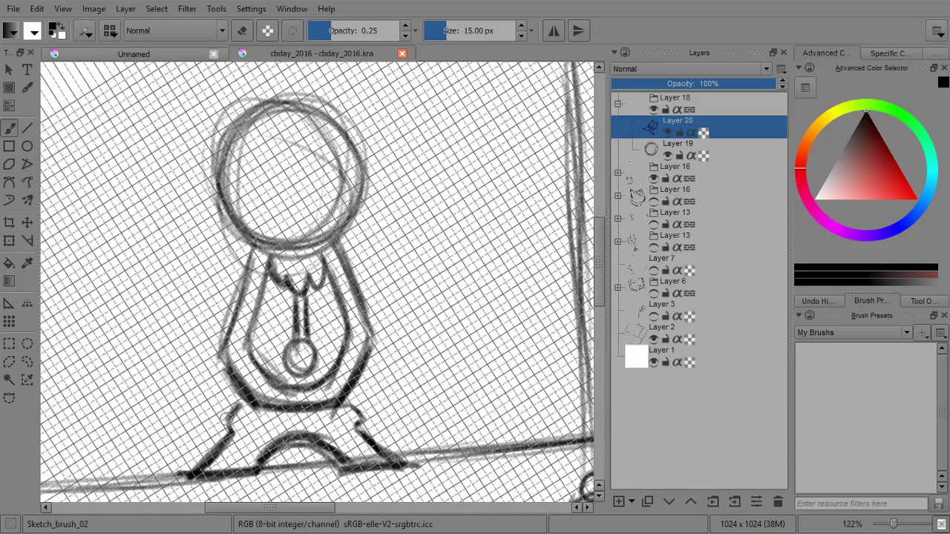
{"action": "key", "text": "ctrl+z"}
{"action": "key", "text": "ctrl+z"}
{"action": "key", "text": "ctrl+z"}
{"action": "key", "text": "ctrl+z"}
{"action": "key", "text": "ctrl+z"}
{"action": "key", "text": "ctrl+z"}
{"action": "key", "text": "ctrl+z"}
{"action": "key", "text": "ctrl+z"}
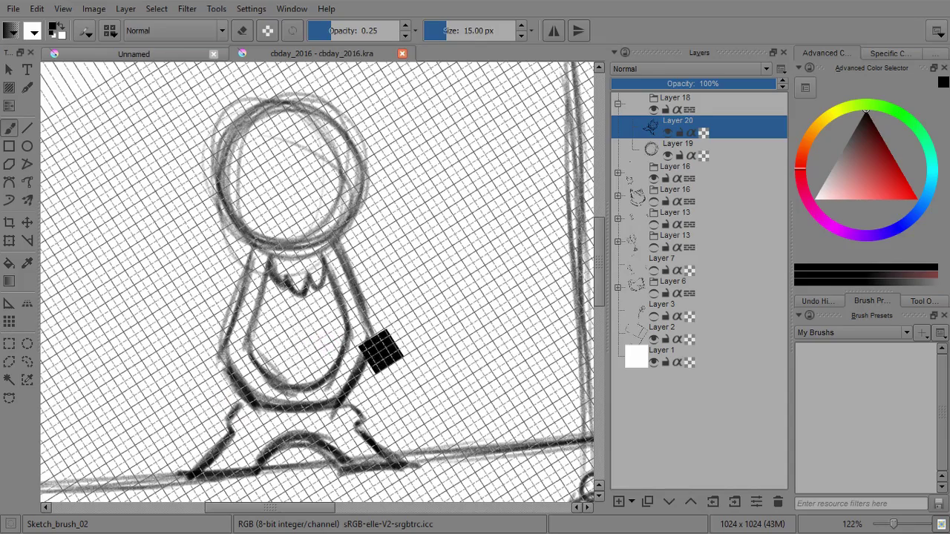
Draw the pendulum on a new paint layer and rotate it so it swings toward the right side of the panel
{"action": "left_click", "coordinate": [619, 502]}
{"action": "mouse_move", "coordinate": [295, 293]}
{"action": "left_mouse_down"}
{"action": "mouse_move", "coordinate": [296, 346]}
{"action": "mouse_move", "coordinate": [307, 342]}
{"action": "mouse_move", "coordinate": [301, 283]}
{"action": "left_mouse_up"}
{"action": "left_click", "coordinate": [9, 240]}
{"action": "left_click_drag", "start_coordinate": [301, 401], "coordinate": [343, 376]}
{"action": "key", "text": "Return"}
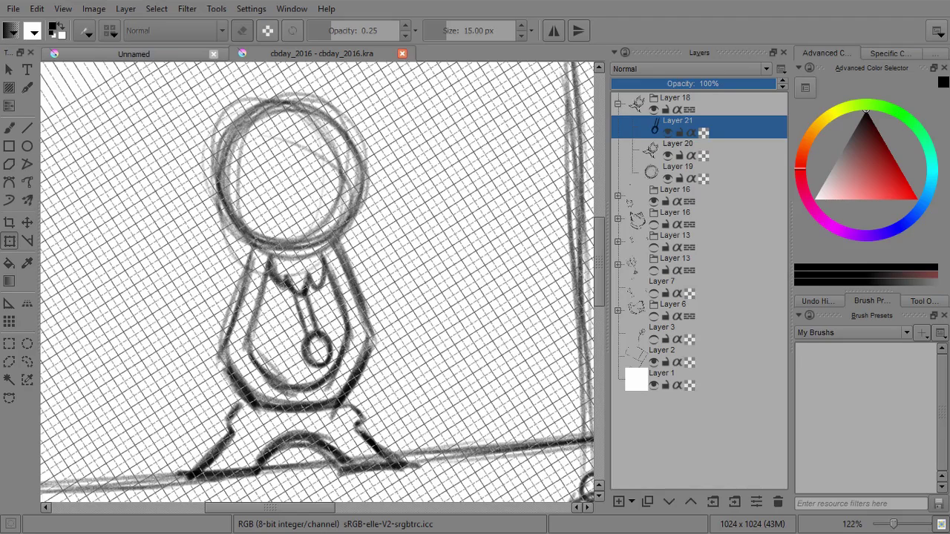
On a new layer above Layer 20, draw a bent arm ending in a curled hand on each side of the clock body
{"action": "left_click", "coordinate": [712, 150]}
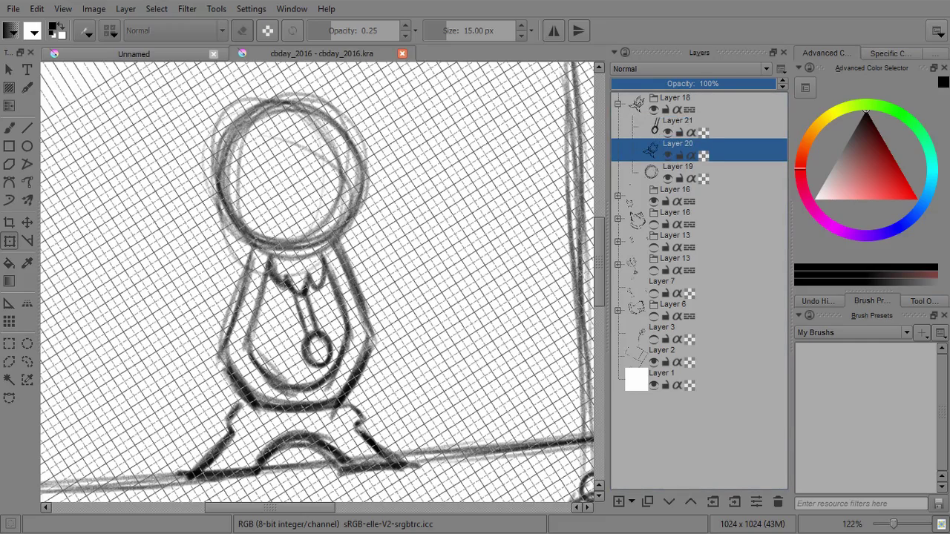
{"action": "left_click", "coordinate": [618, 501]}
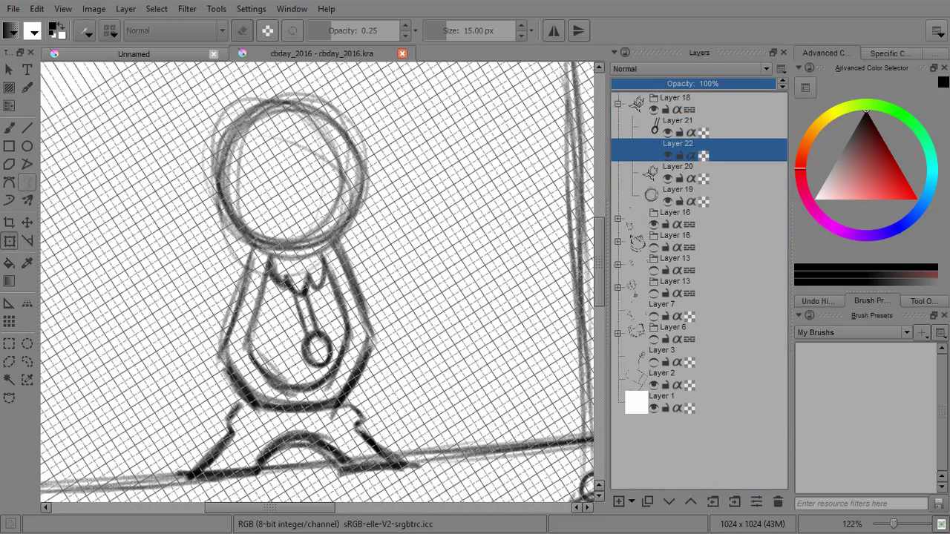
{"action": "left_click", "coordinate": [8, 128]}
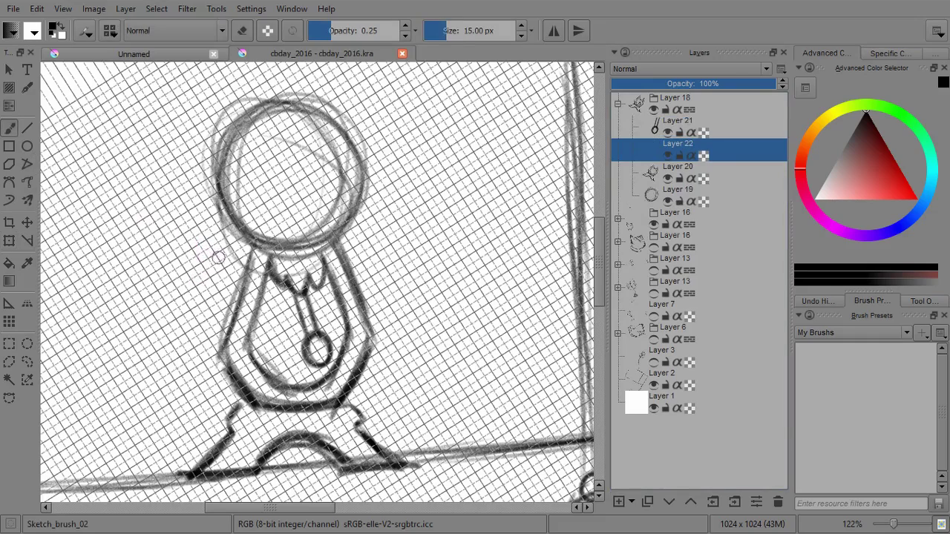
{"action": "mouse_move", "coordinate": [234, 270]}
{"action": "left_mouse_down"}
{"action": "mouse_move", "coordinate": [223, 244]}
{"action": "mouse_move", "coordinate": [222, 282]}
{"action": "left_mouse_up"}
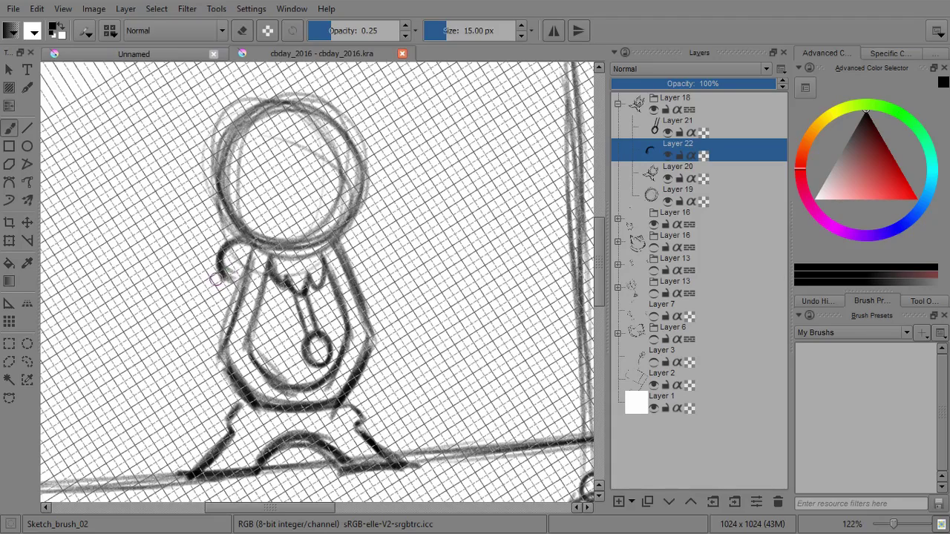
{"action": "mouse_move", "coordinate": [224, 277]}
{"action": "left_mouse_down"}
{"action": "mouse_move", "coordinate": [188, 303]}
{"action": "mouse_move", "coordinate": [213, 335]}
{"action": "mouse_move", "coordinate": [195, 346]}
{"action": "mouse_move", "coordinate": [234, 286]}
{"action": "mouse_move", "coordinate": [218, 341]}
{"action": "mouse_move", "coordinate": [192, 350]}
{"action": "left_mouse_up"}
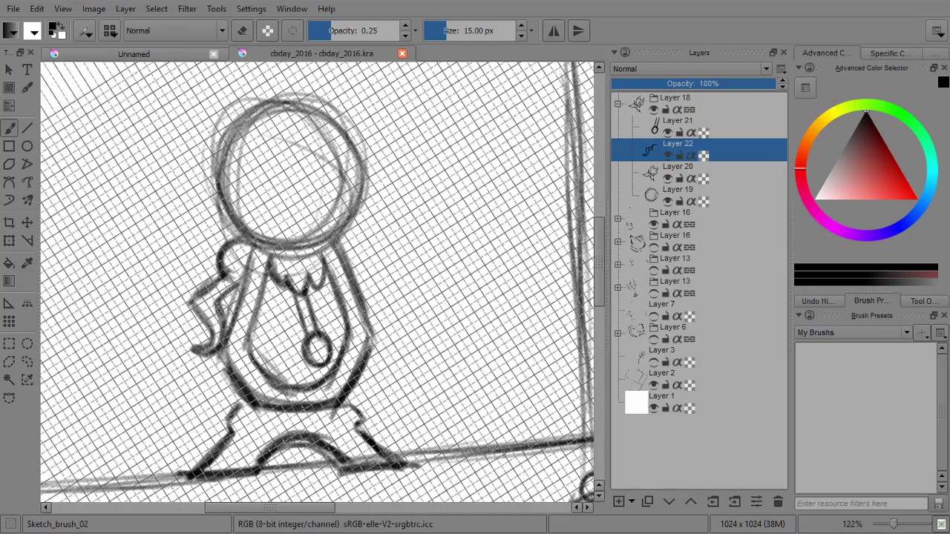
{"action": "mouse_move", "coordinate": [344, 245]}
{"action": "left_mouse_down"}
{"action": "mouse_move", "coordinate": [358, 242]}
{"action": "mouse_move", "coordinate": [372, 265]}
{"action": "mouse_move", "coordinate": [363, 242]}
{"action": "mouse_move", "coordinate": [375, 249]}
{"action": "mouse_move", "coordinate": [401, 312]}
{"action": "mouse_move", "coordinate": [396, 328]}
{"action": "mouse_move", "coordinate": [358, 276]}
{"action": "mouse_move", "coordinate": [386, 311]}
{"action": "mouse_move", "coordinate": [377, 323]}
{"action": "mouse_move", "coordinate": [400, 335]}
{"action": "mouse_move", "coordinate": [377, 323]}
{"action": "left_mouse_up"}
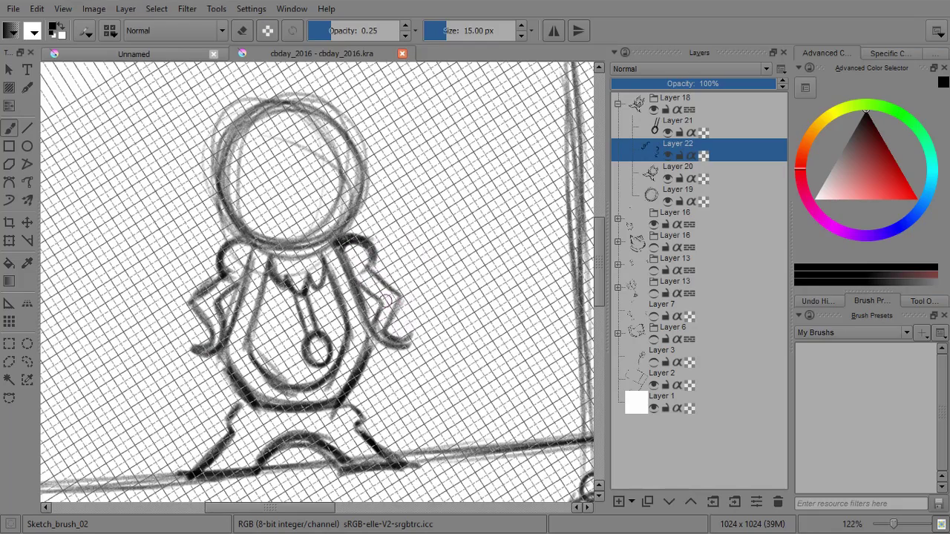
{"action": "left_click_drag", "start_coordinate": [371, 289], "coordinate": [376, 320]}
Add spiral curls inside both shoulders and draw horizontal moulding bands across the top of the clock's base
{"action": "mouse_move", "coordinate": [228, 269]}
{"action": "left_mouse_down"}
{"action": "mouse_move", "coordinate": [239, 254]}
{"action": "mouse_move", "coordinate": [221, 282]}
{"action": "mouse_move", "coordinate": [236, 252]}
{"action": "mouse_move", "coordinate": [226, 303]}
{"action": "left_mouse_up"}
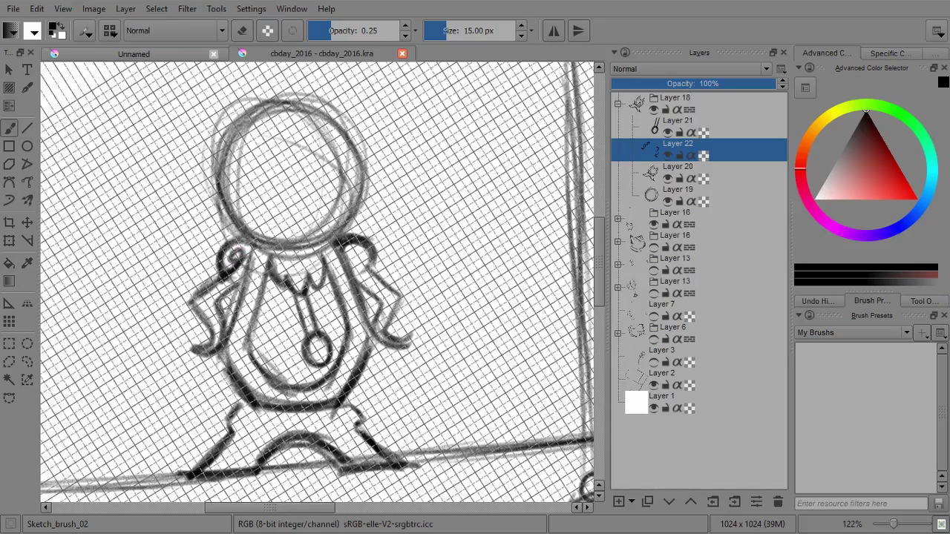
{"action": "mouse_move", "coordinate": [349, 262]}
{"action": "left_mouse_down"}
{"action": "mouse_move", "coordinate": [362, 253]}
{"action": "mouse_move", "coordinate": [355, 269]}
{"action": "mouse_move", "coordinate": [364, 252]}
{"action": "mouse_move", "coordinate": [393, 297]}
{"action": "left_mouse_up"}
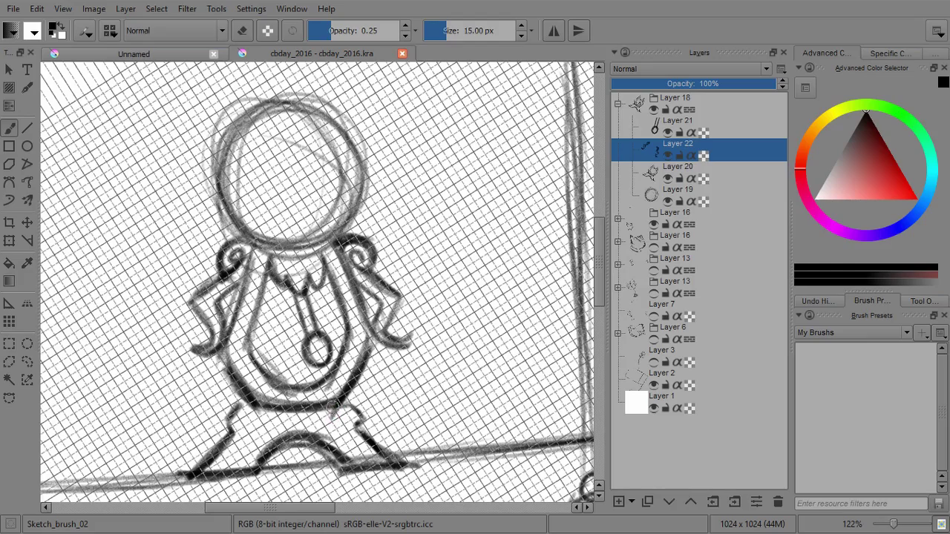
{"action": "mouse_move", "coordinate": [236, 419]}
{"action": "left_mouse_down"}
{"action": "mouse_move", "coordinate": [354, 428]}
{"action": "mouse_move", "coordinate": [360, 419]}
{"action": "left_mouse_up"}
{"action": "left_click_drag", "start_coordinate": [236, 435], "coordinate": [359, 429]}
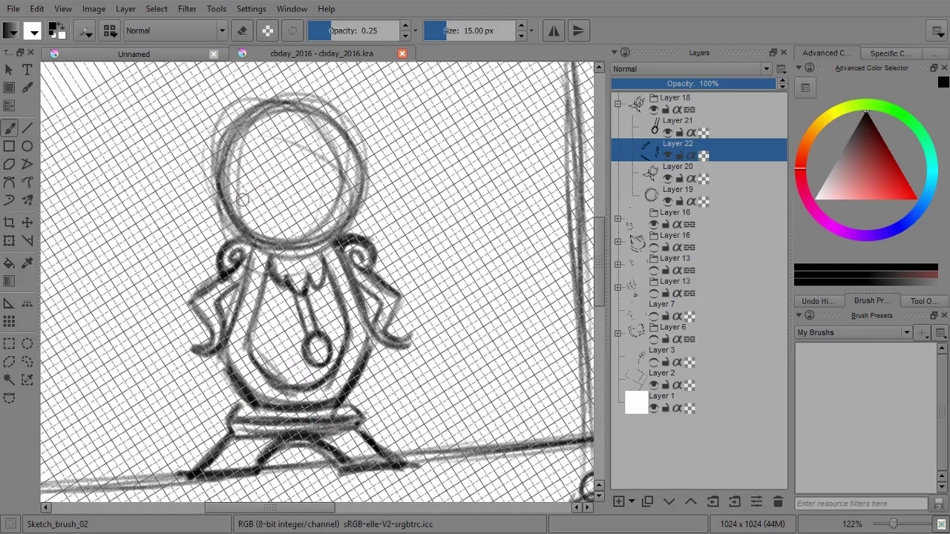
Add a layer above the arms and draw a double-ringed frame around the clock's round face
{"action": "left_click_drag", "start_coordinate": [242, 199], "coordinate": [247, 282]}
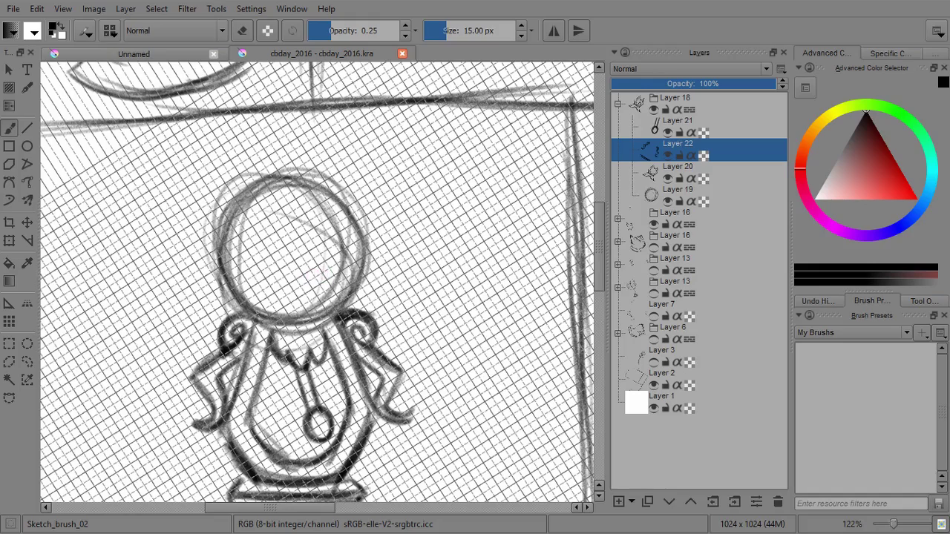
{"action": "left_click", "coordinate": [619, 502]}
{"action": "left_click_drag", "start_coordinate": [230, 288], "coordinate": [236, 304]}
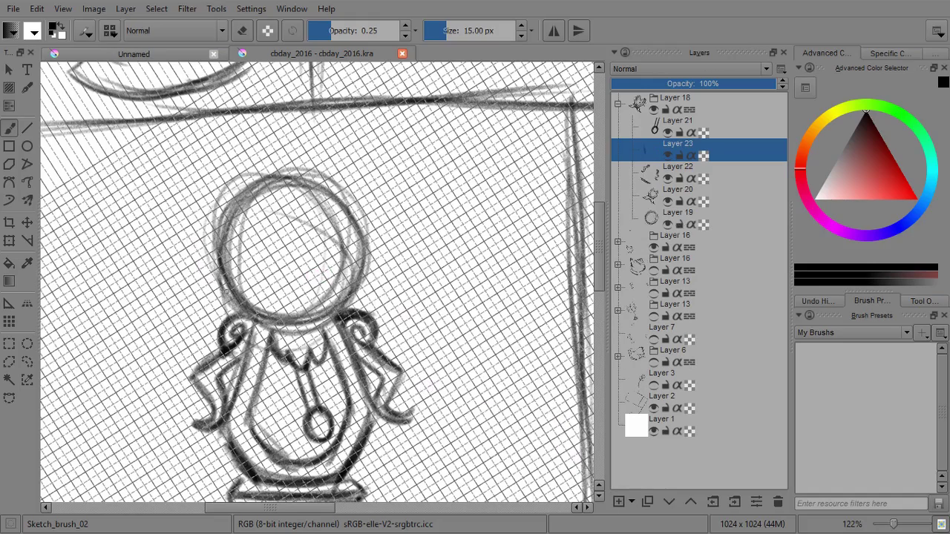
{"action": "mouse_move", "coordinate": [218, 252]}
{"action": "left_mouse_down"}
{"action": "mouse_move", "coordinate": [235, 316]}
{"action": "mouse_move", "coordinate": [217, 195]}
{"action": "mouse_move", "coordinate": [262, 172]}
{"action": "mouse_move", "coordinate": [328, 174]}
{"action": "mouse_move", "coordinate": [365, 221]}
{"action": "mouse_move", "coordinate": [374, 286]}
{"action": "mouse_move", "coordinate": [348, 310]}
{"action": "mouse_move", "coordinate": [279, 330]}
{"action": "mouse_move", "coordinate": [226, 205]}
{"action": "mouse_move", "coordinate": [282, 184]}
{"action": "mouse_move", "coordinate": [363, 238]}
{"action": "mouse_move", "coordinate": [335, 300]}
{"action": "mouse_move", "coordinate": [248, 316]}
{"action": "left_mouse_up"}
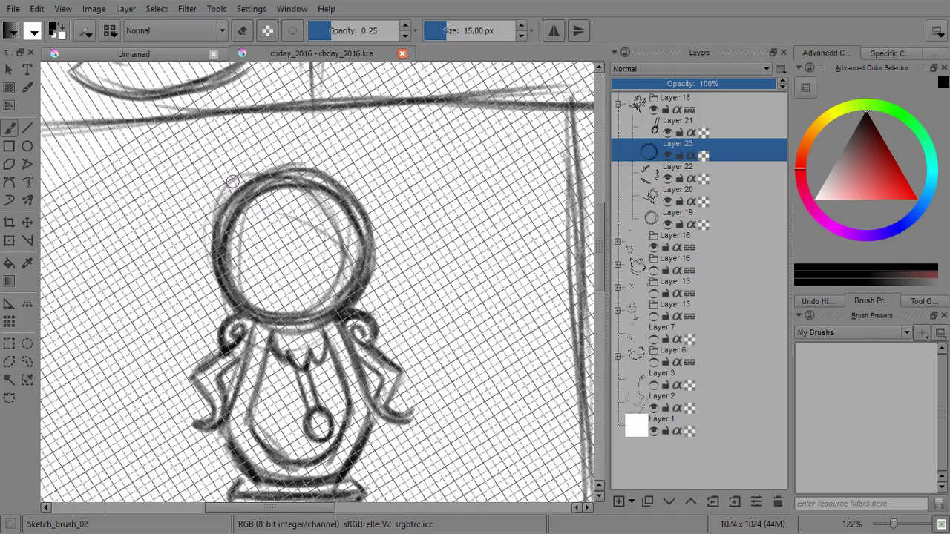
Crown the clock's head with a small oval finial and sweeping wavy scrolls on both sides of it
{"action": "mouse_move", "coordinate": [276, 163]}
{"action": "left_mouse_down"}
{"action": "mouse_move", "coordinate": [281, 140]}
{"action": "mouse_move", "coordinate": [299, 177]}
{"action": "mouse_move", "coordinate": [278, 183]}
{"action": "mouse_move", "coordinate": [300, 157]}
{"action": "mouse_move", "coordinate": [221, 175]}
{"action": "mouse_move", "coordinate": [221, 200]}
{"action": "mouse_move", "coordinate": [269, 166]}
{"action": "left_mouse_up"}
{"action": "mouse_move", "coordinate": [201, 204]}
{"action": "left_mouse_down"}
{"action": "mouse_move", "coordinate": [223, 230]}
{"action": "mouse_move", "coordinate": [267, 178]}
{"action": "mouse_move", "coordinate": [253, 199]}
{"action": "left_mouse_up"}
{"action": "mouse_move", "coordinate": [305, 186]}
{"action": "left_mouse_down"}
{"action": "mouse_move", "coordinate": [315, 152]}
{"action": "mouse_move", "coordinate": [349, 157]}
{"action": "mouse_move", "coordinate": [392, 197]}
{"action": "mouse_move", "coordinate": [334, 179]}
{"action": "mouse_move", "coordinate": [300, 189]}
{"action": "mouse_move", "coordinate": [285, 151]}
{"action": "mouse_move", "coordinate": [290, 188]}
{"action": "left_mouse_up"}
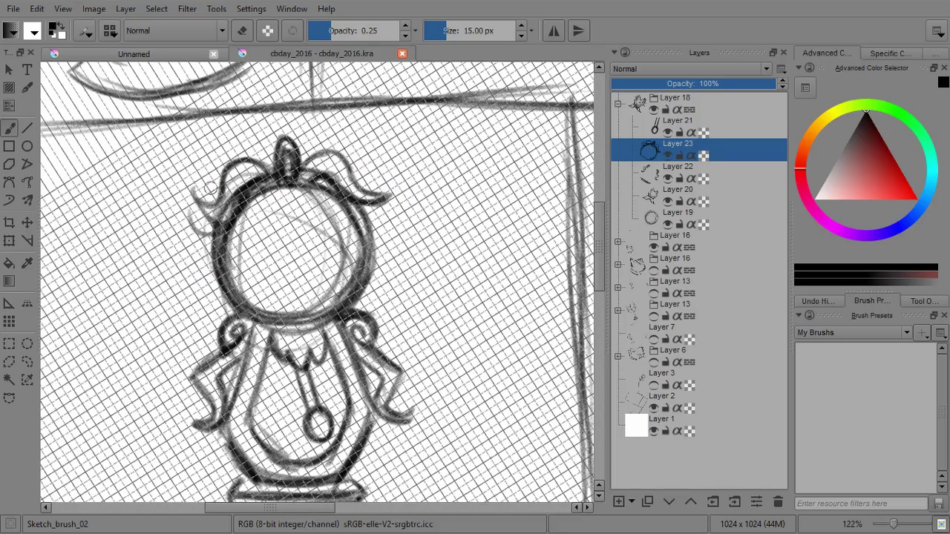
Finish both ends of the crown ornament with spiral curls, undoing strays
{"action": "mouse_move", "coordinate": [209, 213]}
{"action": "left_mouse_down"}
{"action": "mouse_move", "coordinate": [206, 190]}
{"action": "mouse_move", "coordinate": [223, 221]}
{"action": "left_mouse_up"}
{"action": "mouse_move", "coordinate": [380, 182]}
{"action": "left_mouse_down"}
{"action": "mouse_move", "coordinate": [365, 174]}
{"action": "mouse_move", "coordinate": [392, 220]}
{"action": "left_mouse_up"}
{"action": "key", "text": "ctrl+z"}
{"action": "key", "text": "ctrl+z"}
{"action": "key", "text": "ctrl+z"}
{"action": "key", "text": "ctrl+z"}
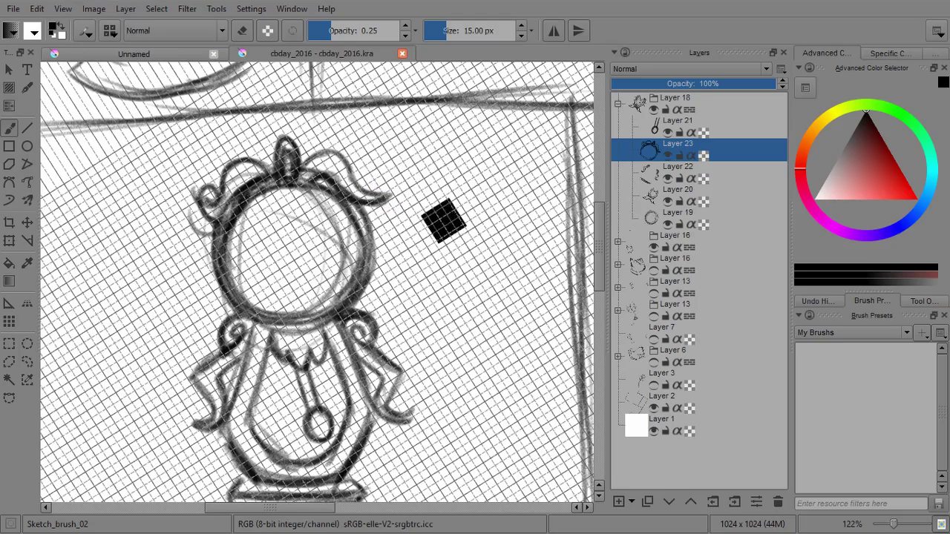
{"action": "left_click", "coordinate": [37, 8]}
{"action": "left_click", "coordinate": [53, 38]}
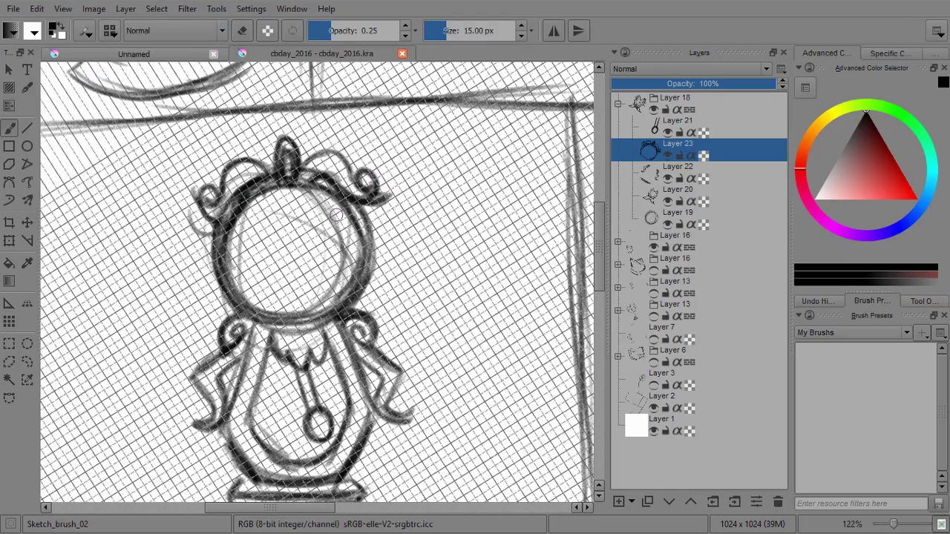
On a new layer, draw a small round nose in the centre of the clock face, undoing the trial hand stroke
{"action": "left_click", "coordinate": [618, 502]}
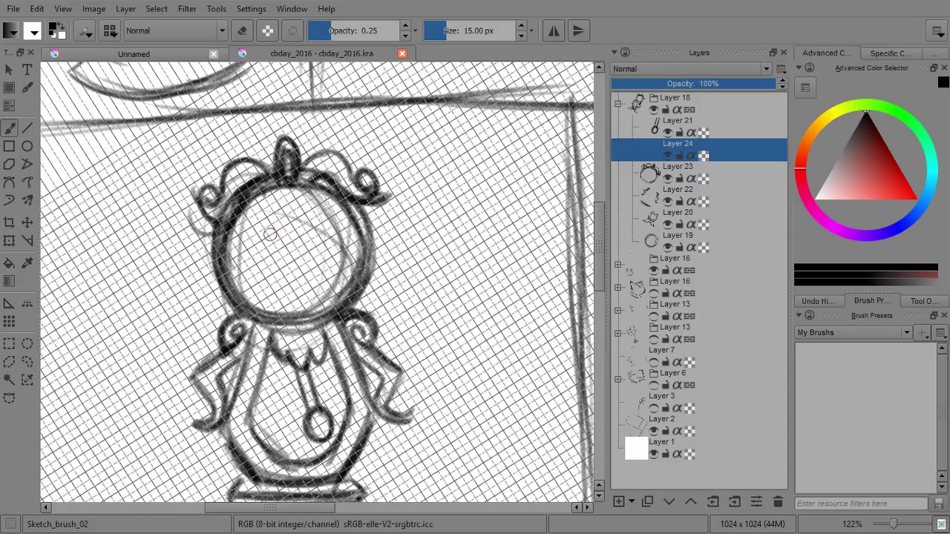
{"action": "mouse_move", "coordinate": [292, 249]}
{"action": "left_mouse_down"}
{"action": "mouse_move", "coordinate": [288, 266]}
{"action": "mouse_move", "coordinate": [279, 248]}
{"action": "mouse_move", "coordinate": [300, 252]}
{"action": "left_mouse_up"}
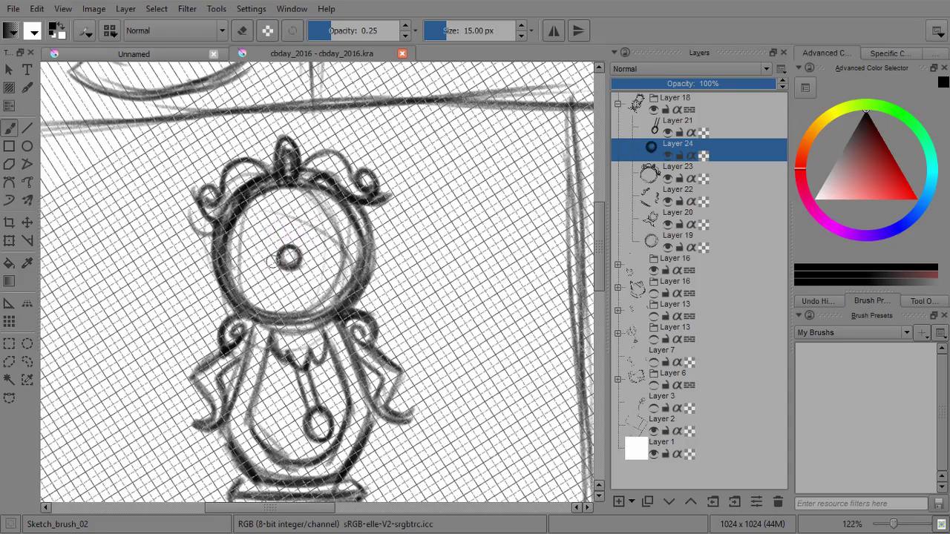
{"action": "left_click_drag", "start_coordinate": [282, 265], "coordinate": [258, 293]}
{"action": "key", "text": "ctrl+z"}
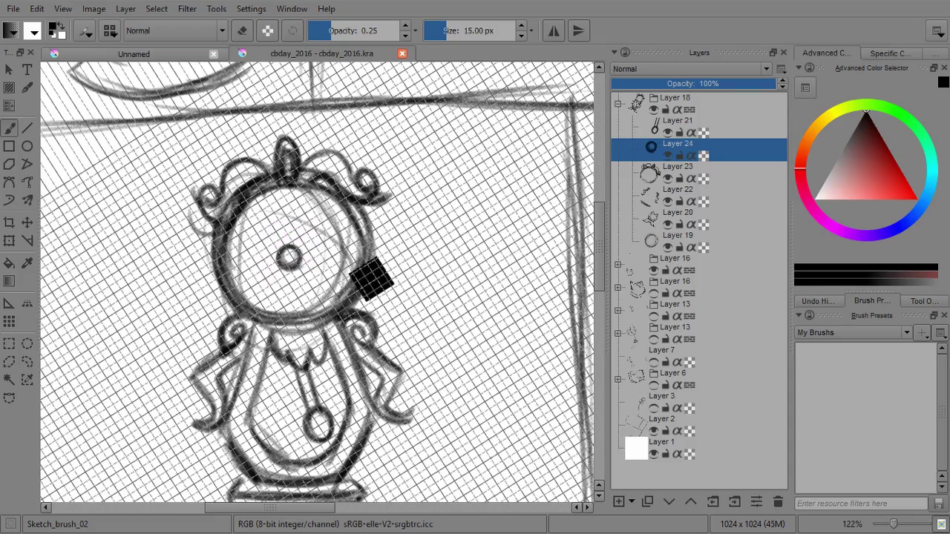
On another new layer, draw two arrow-tipped clock hands slanting down from the nose like a moustache
{"action": "left_click", "coordinate": [618, 501]}
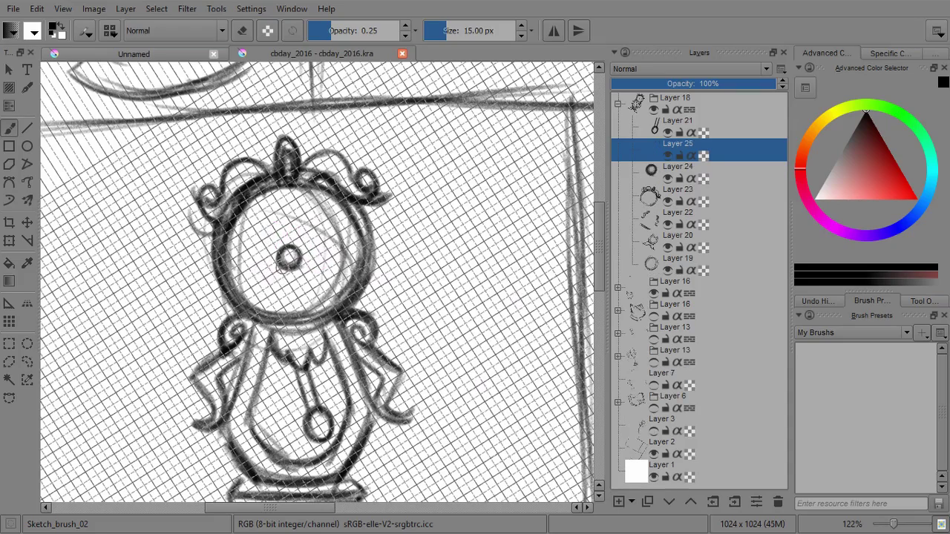
{"action": "mouse_move", "coordinate": [283, 265]}
{"action": "left_mouse_down"}
{"action": "mouse_move", "coordinate": [253, 300]}
{"action": "mouse_move", "coordinate": [269, 288]}
{"action": "mouse_move", "coordinate": [253, 298]}
{"action": "mouse_move", "coordinate": [256, 276]}
{"action": "left_mouse_up"}
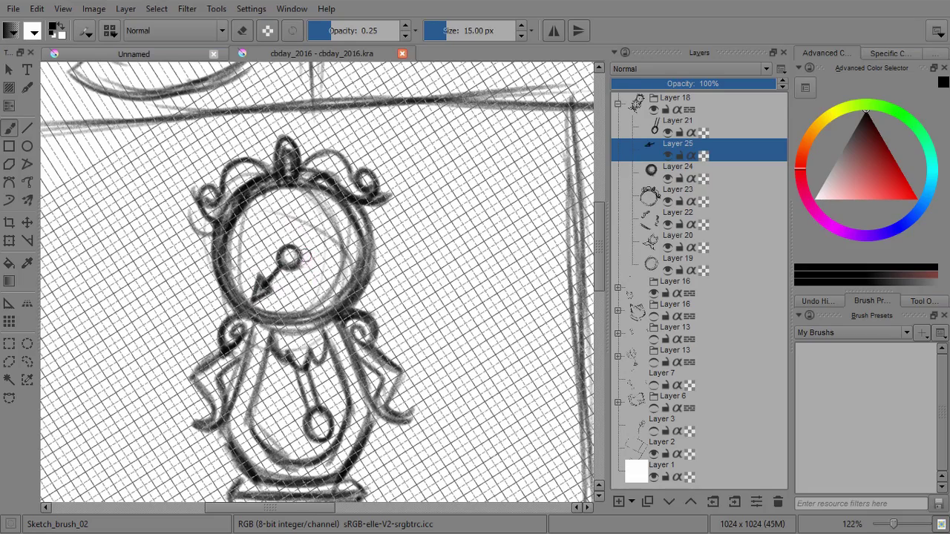
{"action": "left_click_drag", "start_coordinate": [301, 263], "coordinate": [319, 286]}
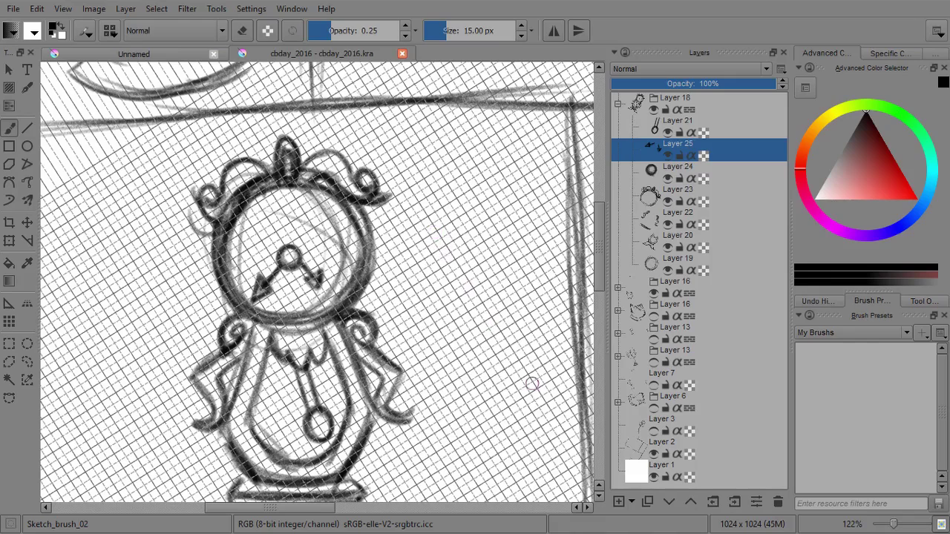
Draw two arched, smiling eyes above the nose on a new layer and collapse the clock's layer group
{"action": "left_click", "coordinate": [618, 501]}
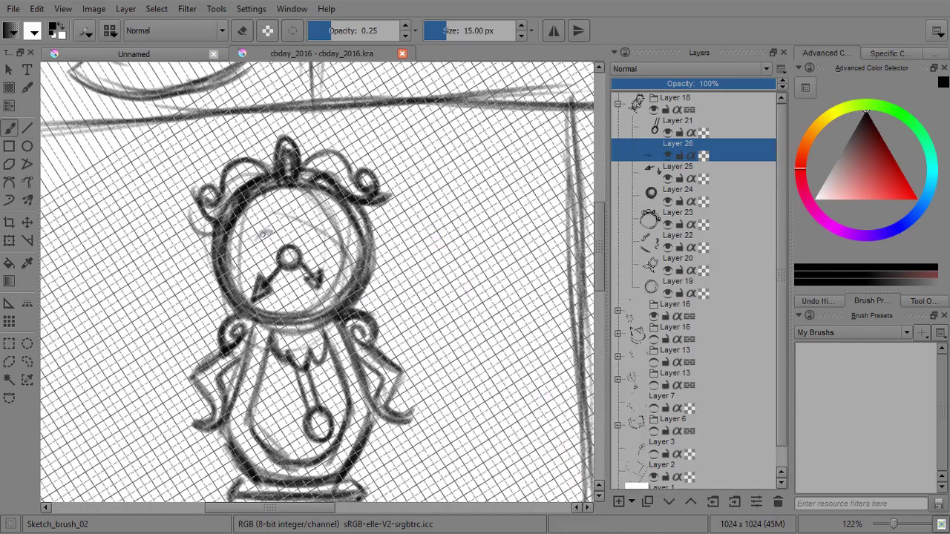
{"action": "left_click_drag", "start_coordinate": [253, 244], "coordinate": [324, 242]}
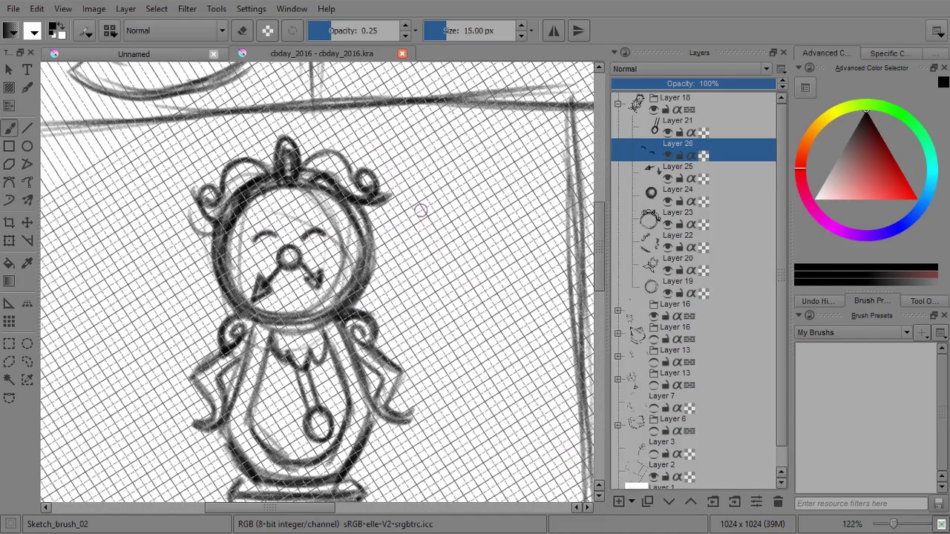
{"action": "scroll", "coordinate": [420, 211], "scroll_direction": "down", "scroll_amount": 5}
{"action": "left_click", "coordinate": [617, 104]}
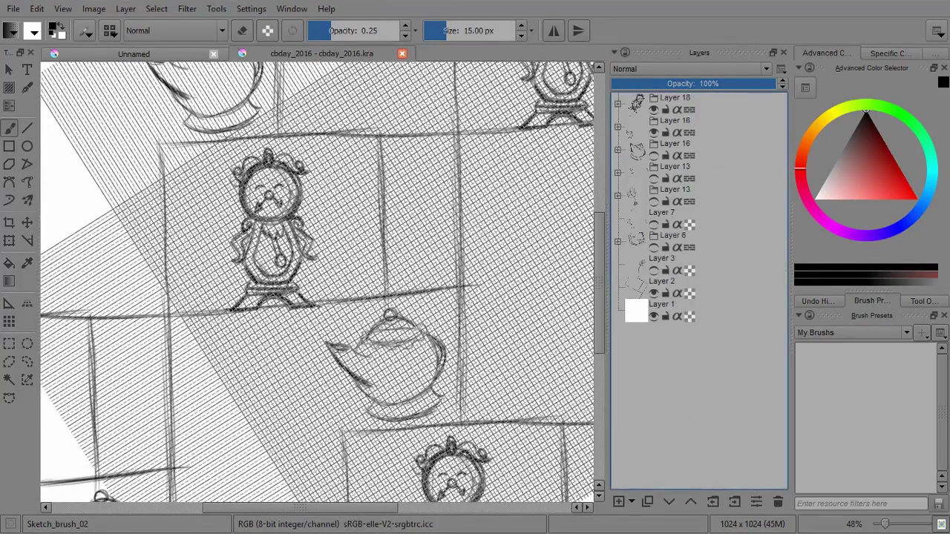
Show the book in Layer 6, the rose in Layer 3 and the candelabra in the upper Layer 13 group
{"action": "key", "text": "5"}
{"action": "left_click_drag", "start_coordinate": [429, 224], "coordinate": [406, 213]}
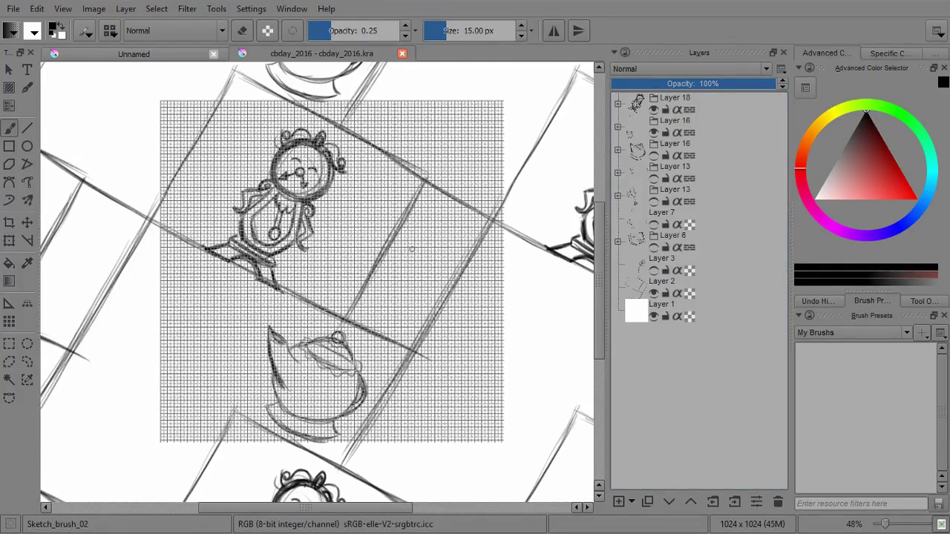
{"action": "left_click", "coordinate": [654, 248]}
{"action": "left_click", "coordinate": [654, 271]}
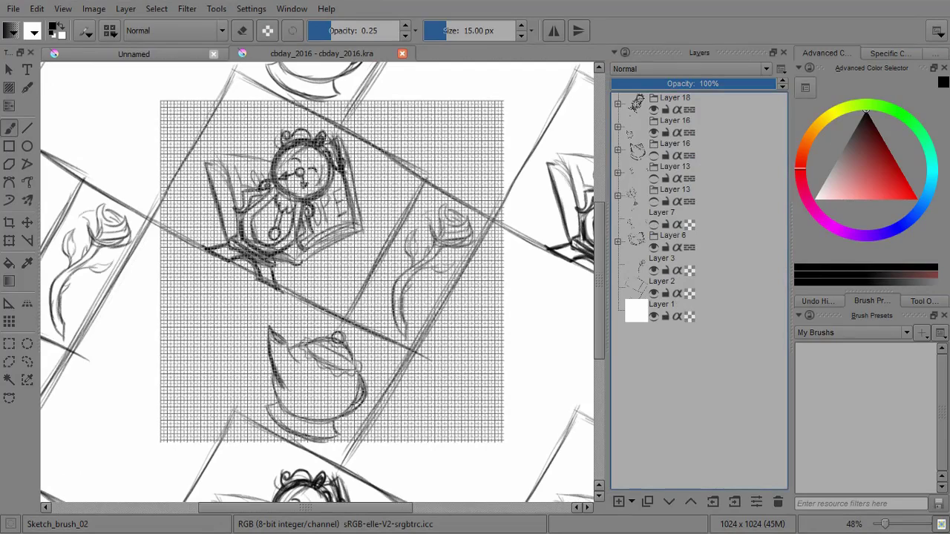
{"action": "left_click", "coordinate": [654, 222]}
{"action": "left_click", "coordinate": [654, 202]}
{"action": "left_click", "coordinate": [654, 202]}
{"action": "left_click", "coordinate": [653, 179]}
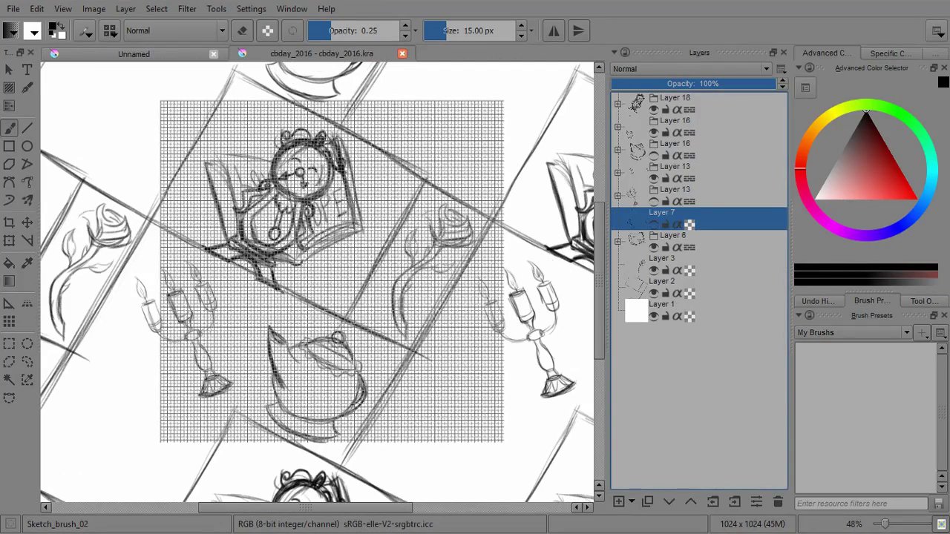
Duplicate the clock's Layer 18 group and hide the original
{"action": "left_click", "coordinate": [687, 102]}
{"action": "left_click", "coordinate": [647, 502]}
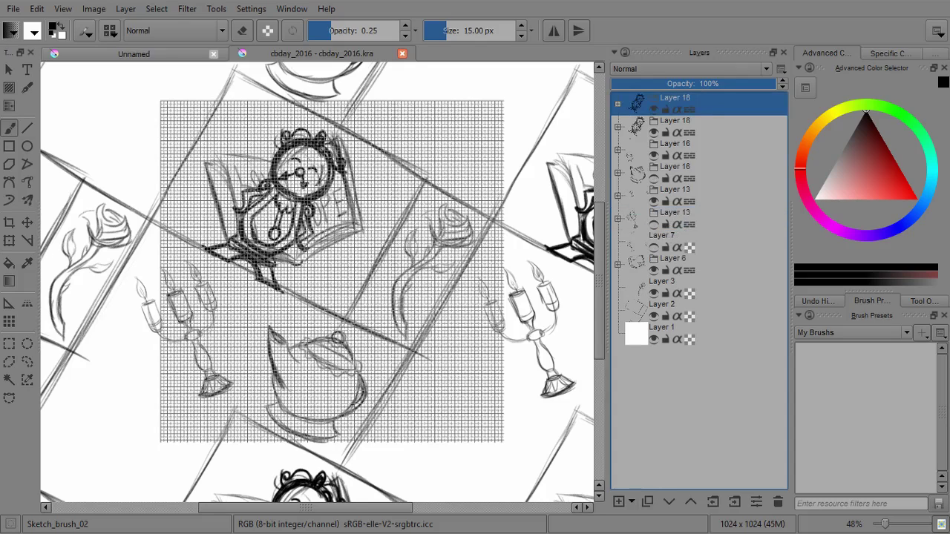
{"action": "left_click", "coordinate": [653, 132]}
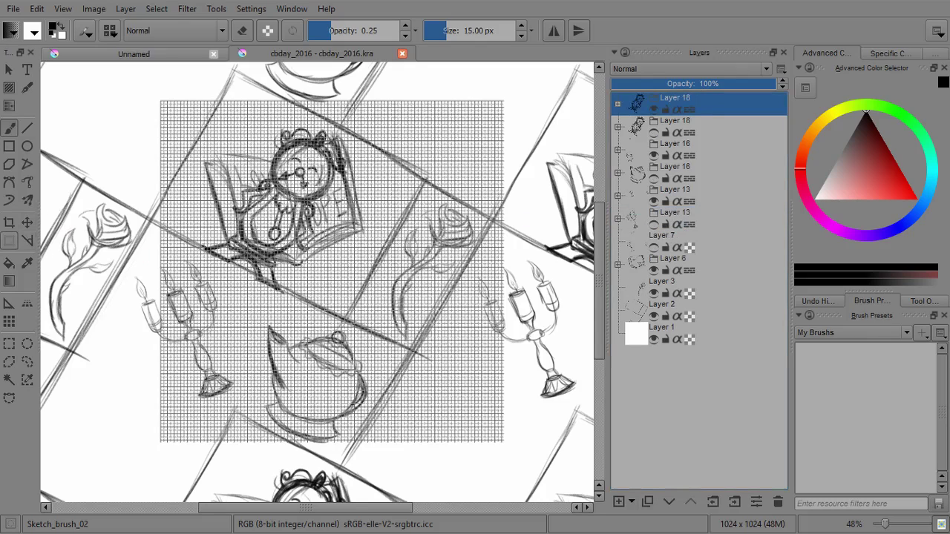
Scale the clock copy down and move it below the book, between the candelabra and the teapot
{"action": "left_click", "coordinate": [9, 241]}
{"action": "mouse_move", "coordinate": [278, 204]}
{"action": "left_mouse_down"}
{"action": "mouse_move", "coordinate": [245, 321]}
{"action": "mouse_move", "coordinate": [319, 228]}
{"action": "left_mouse_up"}
{"action": "left_click_drag", "start_coordinate": [393, 146], "coordinate": [369, 175]}
{"action": "key", "text": "Return"}
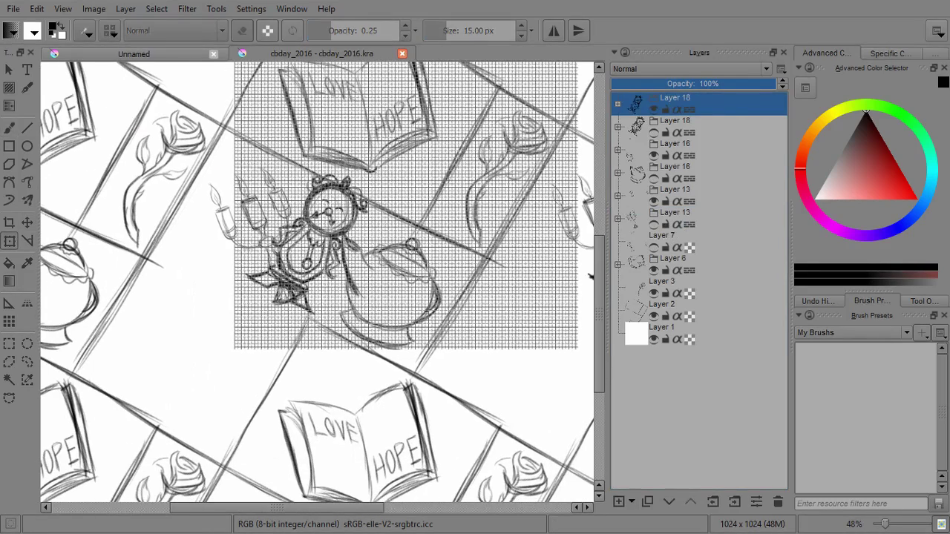
Try to move the clock copy across the tile edge into the empty space beside the LOVE and HOPE book
{"action": "key", "text": "t"}
{"action": "mouse_move", "coordinate": [318, 254]}
{"action": "left_mouse_down"}
{"action": "mouse_move", "coordinate": [253, 289]}
{"action": "mouse_move", "coordinate": [224, 326]}
{"action": "left_mouse_up"}
{"action": "left_click_drag", "start_coordinate": [230, 280], "coordinate": [191, 319]}
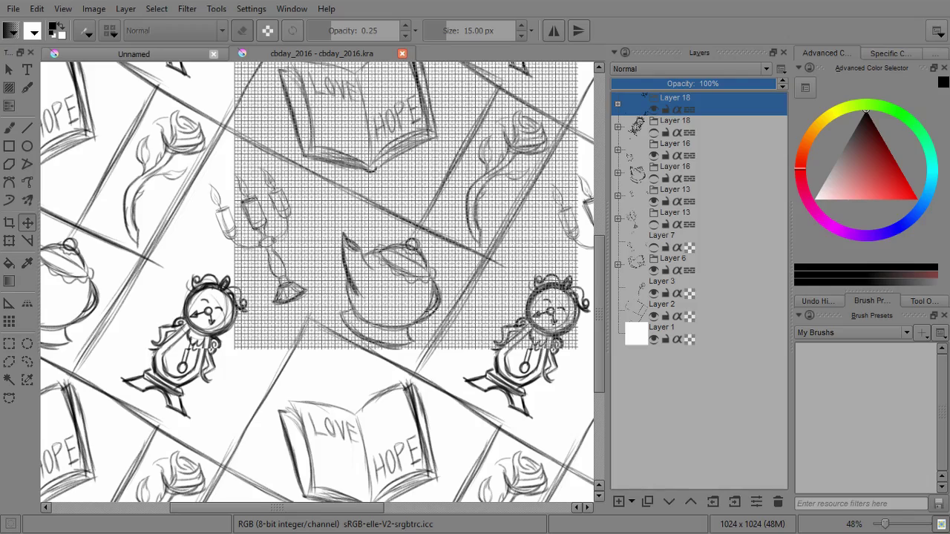
{"action": "left_click_drag", "start_coordinate": [191, 319], "coordinate": [179, 329]}
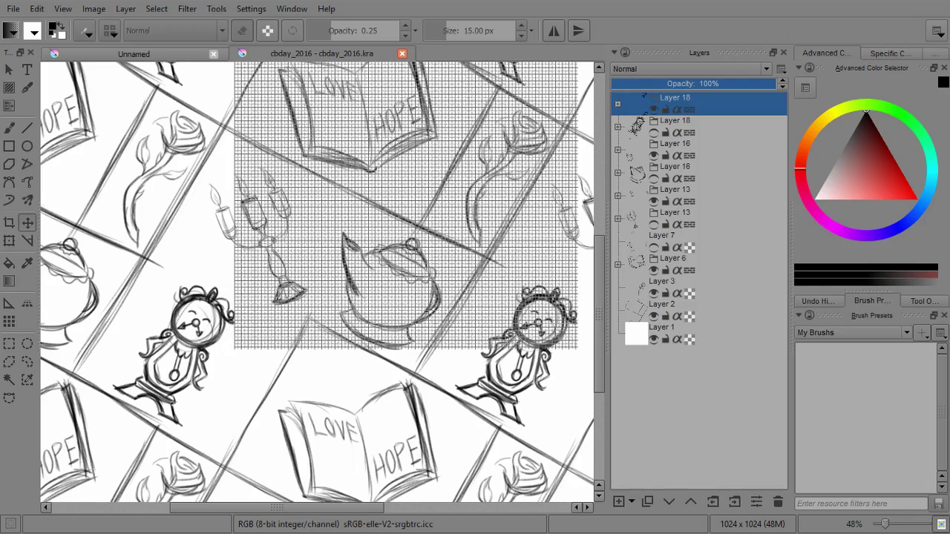
{"action": "left_click_drag", "start_coordinate": [187, 324], "coordinate": [182, 327]}
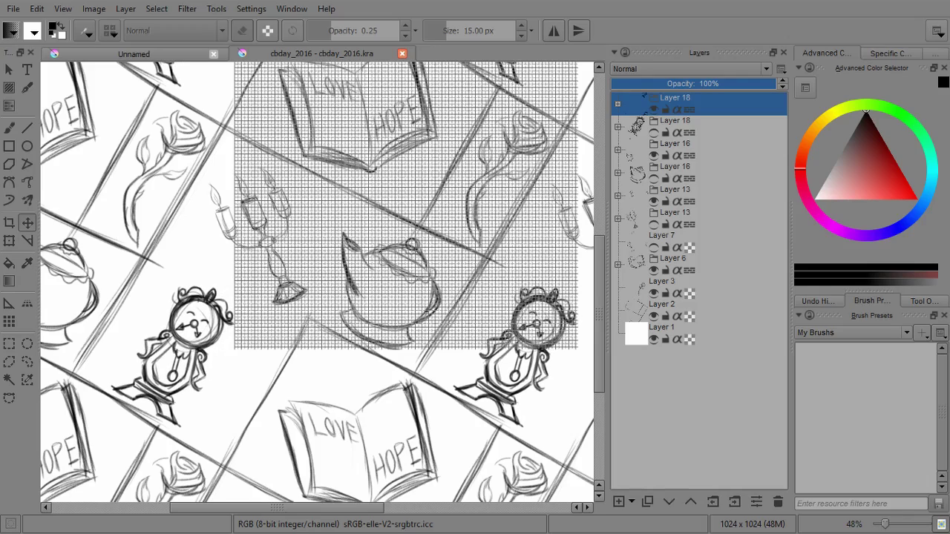
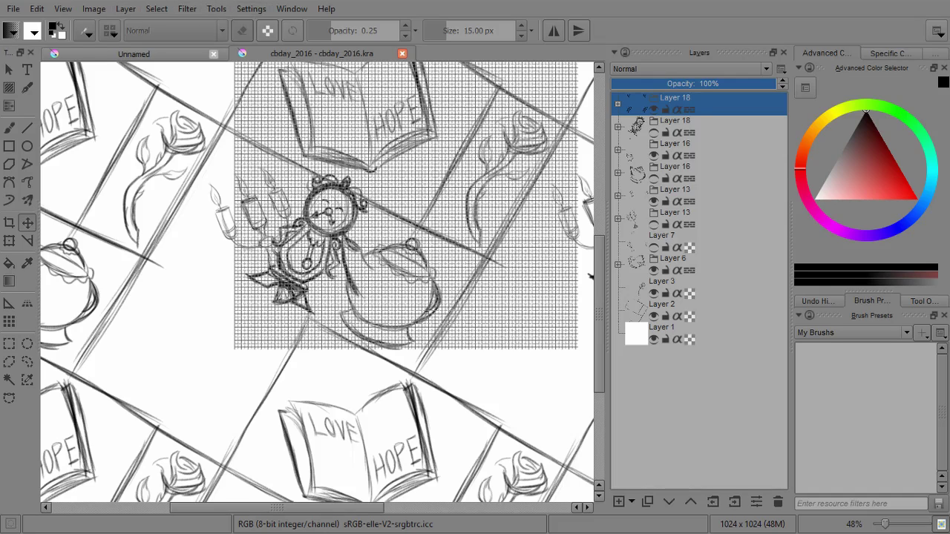
Move the clock copy off the candelabra to the right of the teapot, below the rose
{"action": "key", "text": "2"}
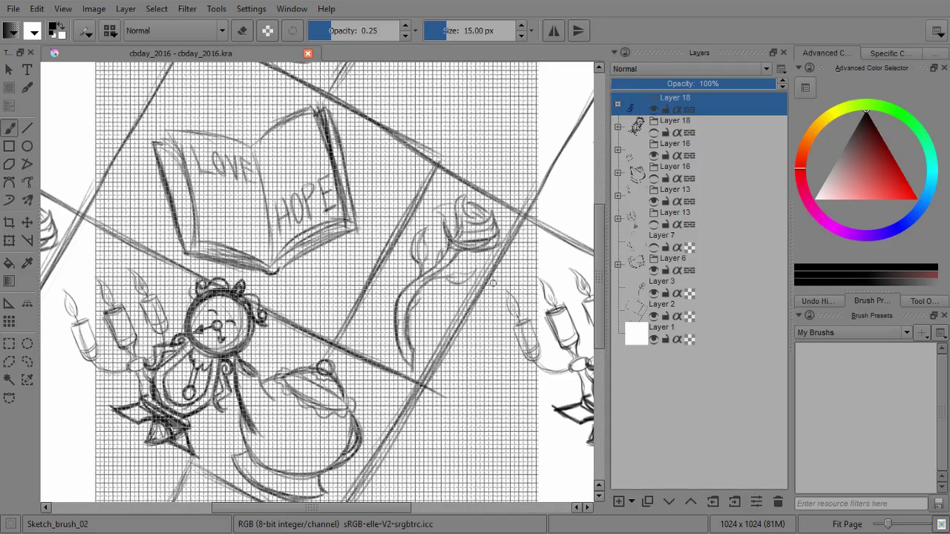
{"action": "left_click_drag", "start_coordinate": [422, 298], "coordinate": [423, 206]}
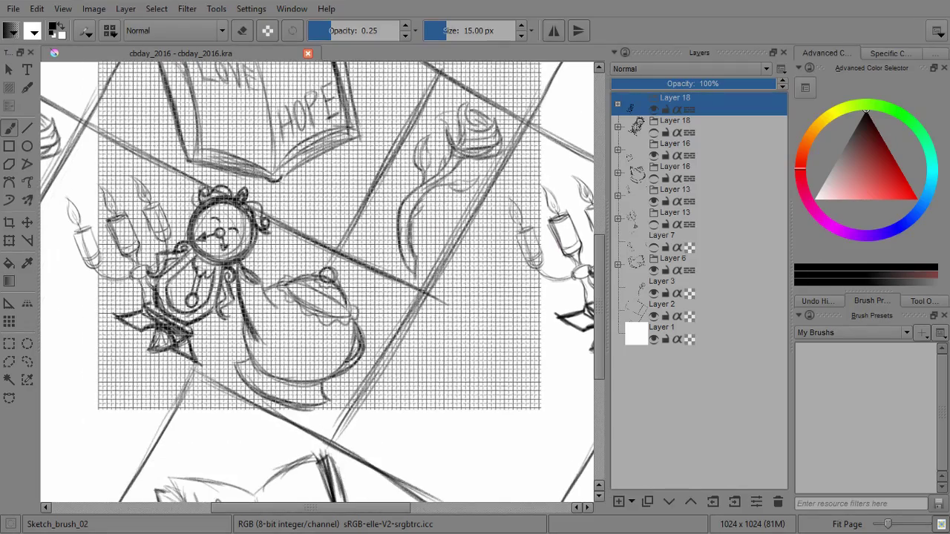
{"action": "mouse_move", "coordinate": [193, 277]}
{"action": "left_mouse_down"}
{"action": "mouse_move", "coordinate": [172, 275]}
{"action": "mouse_move", "coordinate": [416, 302]}
{"action": "mouse_move", "coordinate": [437, 294]}
{"action": "mouse_move", "coordinate": [437, 286]}
{"action": "left_mouse_up"}
{"action": "left_click", "coordinate": [9, 240]}
{"action": "key", "text": "Return"}
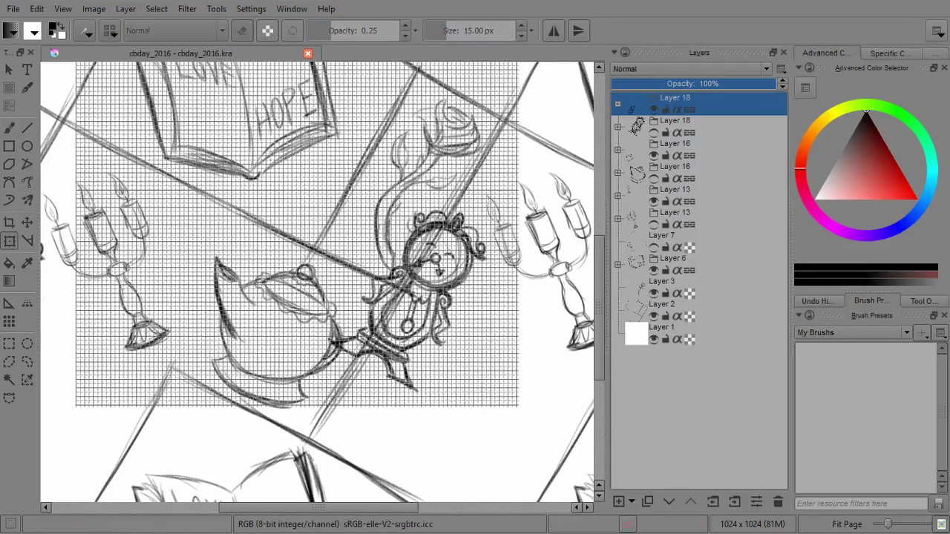
{"action": "left_click", "coordinate": [28, 223]}
{"action": "mouse_move", "coordinate": [415, 296]}
{"action": "left_mouse_down"}
{"action": "mouse_move", "coordinate": [293, 231]}
{"action": "mouse_move", "coordinate": [303, 242]}
{"action": "left_mouse_up"}
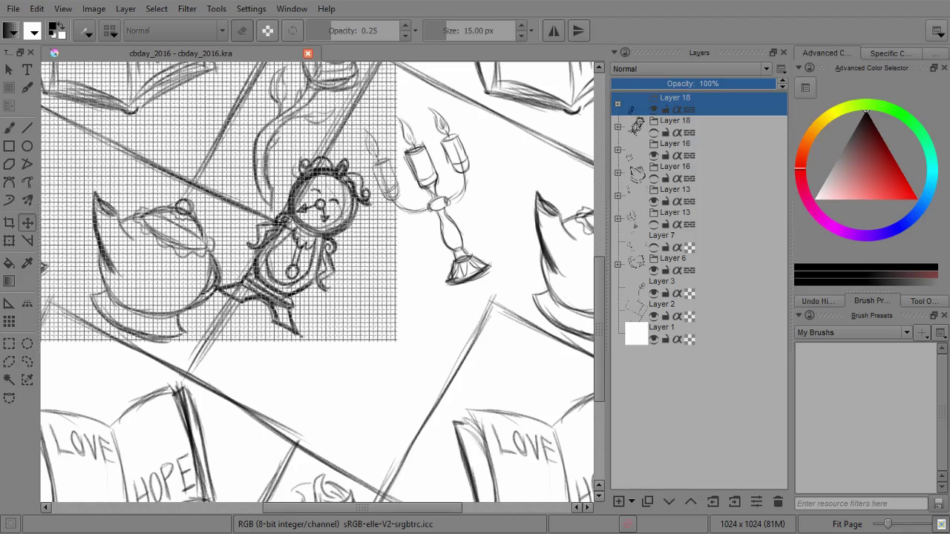
Move the clock sketch down and right into the empty guide-line panel below the candelabra
{"action": "left_click_drag", "start_coordinate": [316, 191], "coordinate": [347, 243]}
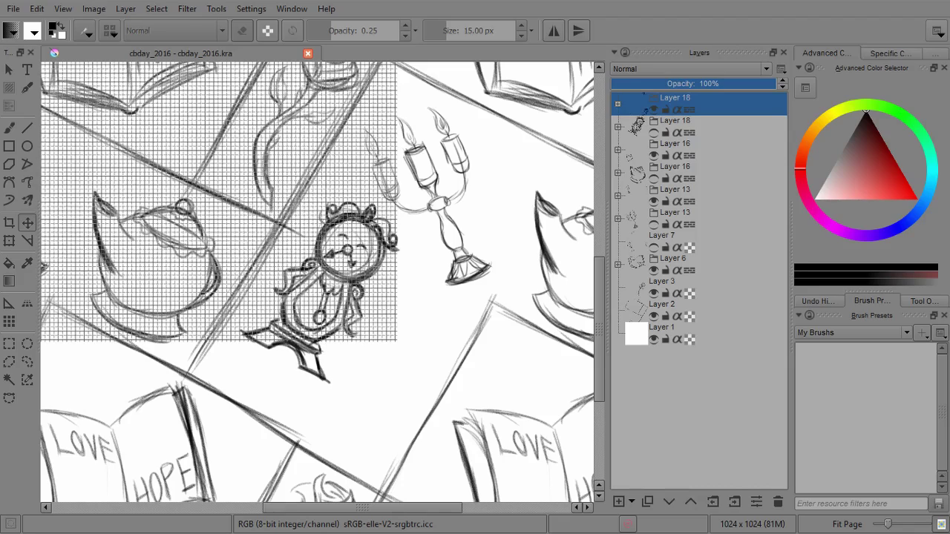
{"action": "left_click_drag", "start_coordinate": [347, 243], "coordinate": [364, 275]}
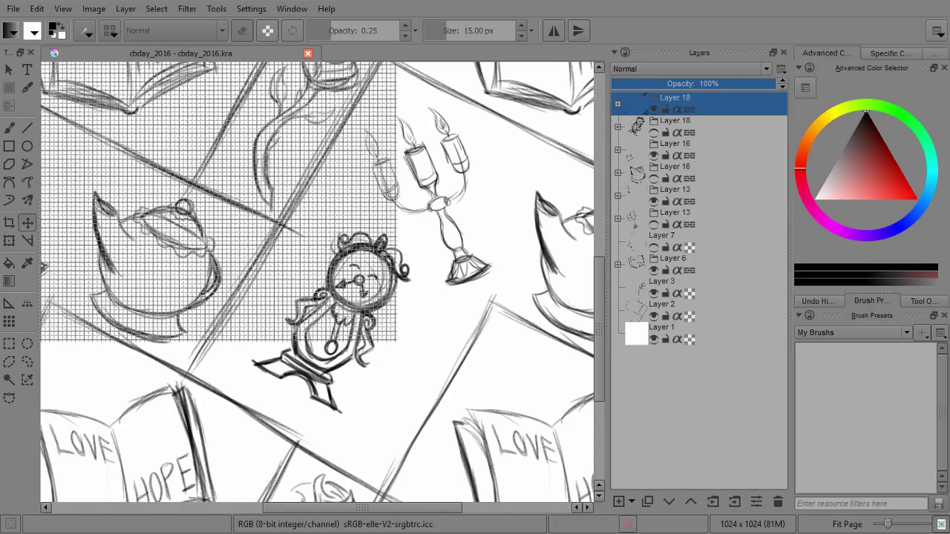
{"action": "left_click_drag", "start_coordinate": [364, 275], "coordinate": [367, 278]}
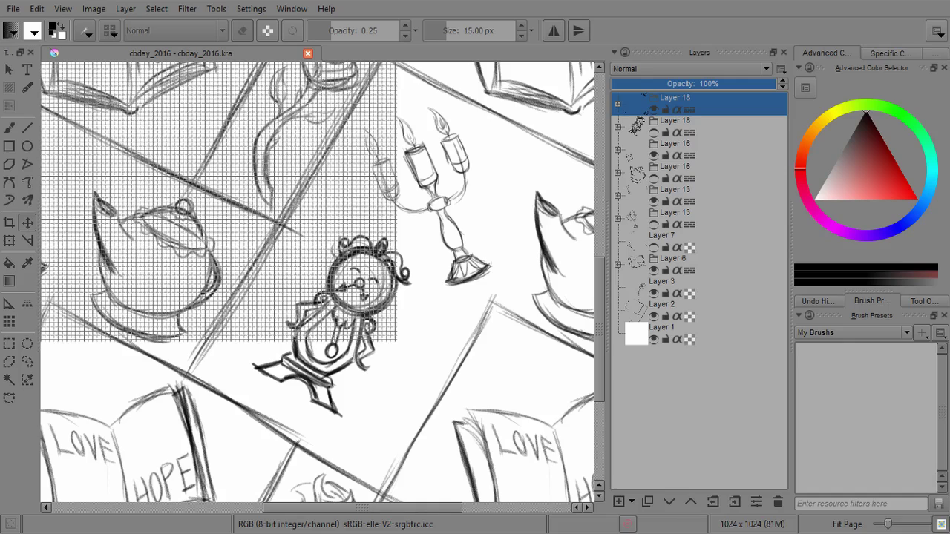
Nudge the clock sketch slightly to the right within its guide-line panel
{"action": "scroll", "coordinate": [316, 282], "scroll_direction": "up", "scroll_amount": 5}
{"action": "left_click_drag", "start_coordinate": [348, 327], "coordinate": [288, 232]}
{"action": "scroll", "coordinate": [317, 282], "scroll_direction": "down", "scroll_amount": 2}
{"action": "scroll", "coordinate": [317, 282], "scroll_direction": "up", "scroll_amount": 1}
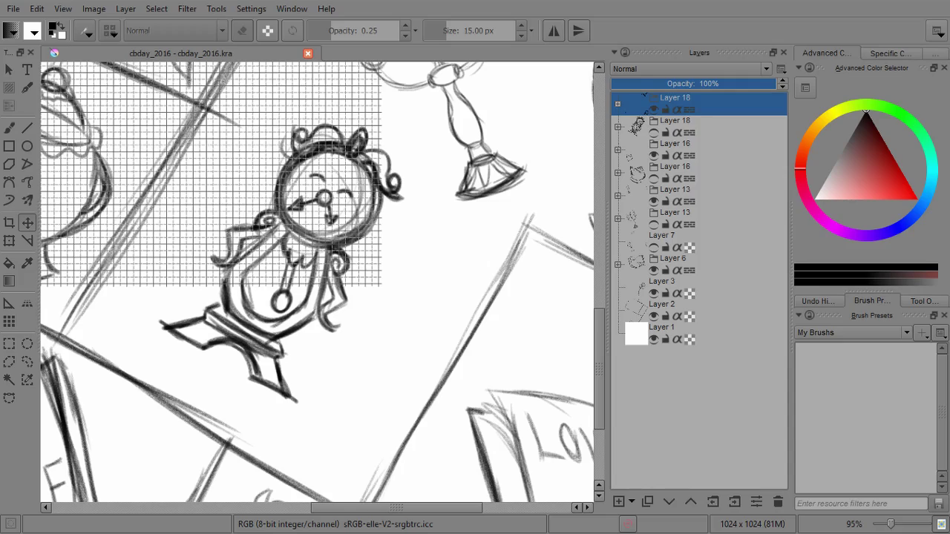
{"action": "key", "text": "Right"}
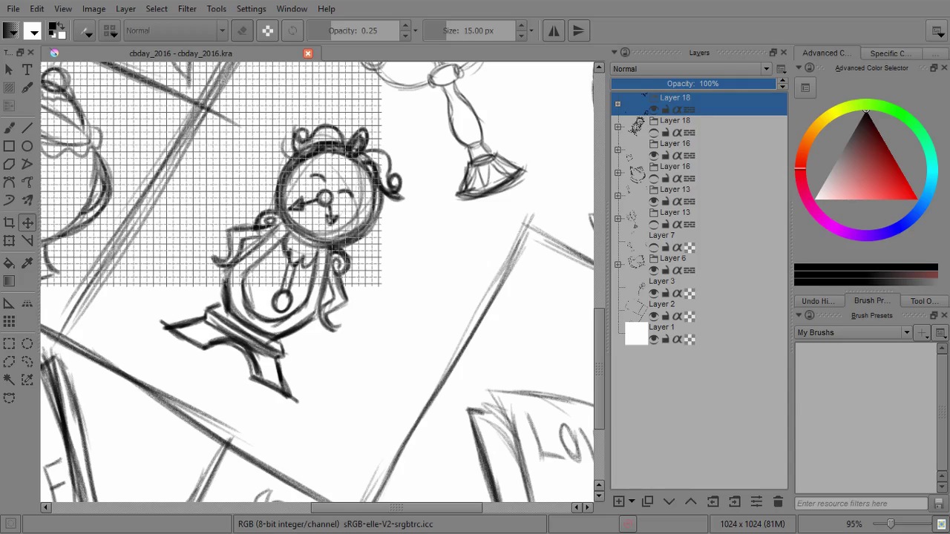
{"action": "key", "text": "Right"}
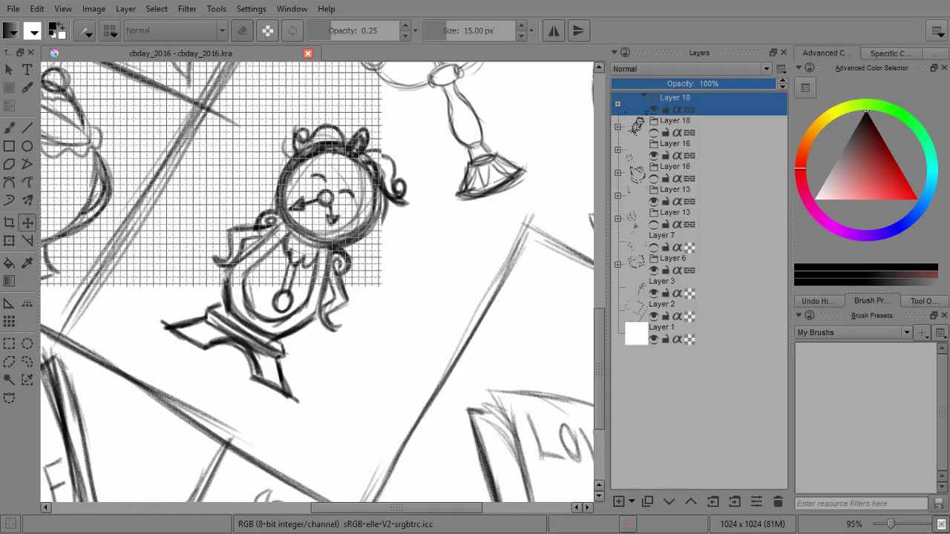
Shift the clock a little lower and further right, away from the diagonal guide beside the teapot
{"action": "left_click_drag", "start_coordinate": [304, 245], "coordinate": [308, 251]}
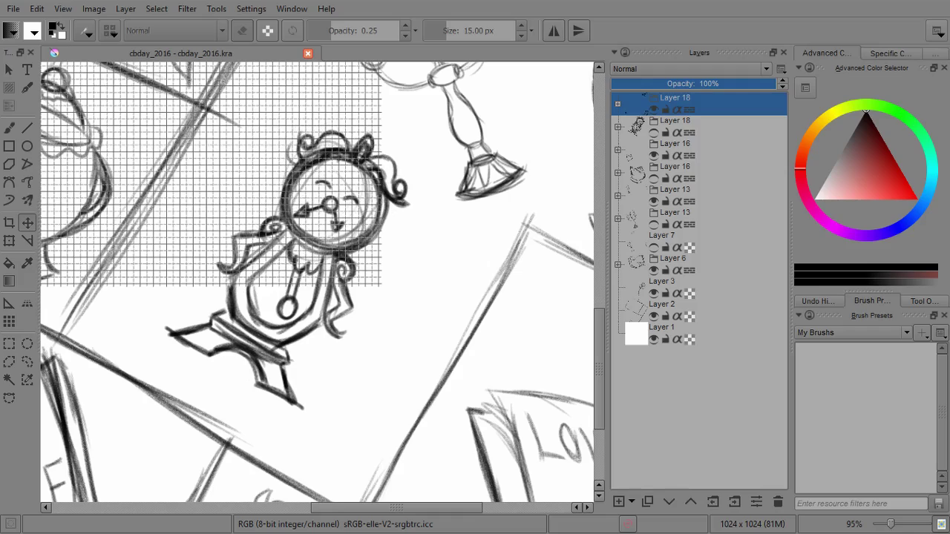
{"action": "key", "text": "Down"}
{"action": "key", "text": "Down"}
{"action": "key", "text": "Down"}
{"action": "key", "text": "Down"}
{"action": "key", "text": "Down"}
{"action": "key", "text": "Right"}
{"action": "key", "text": "Right"}
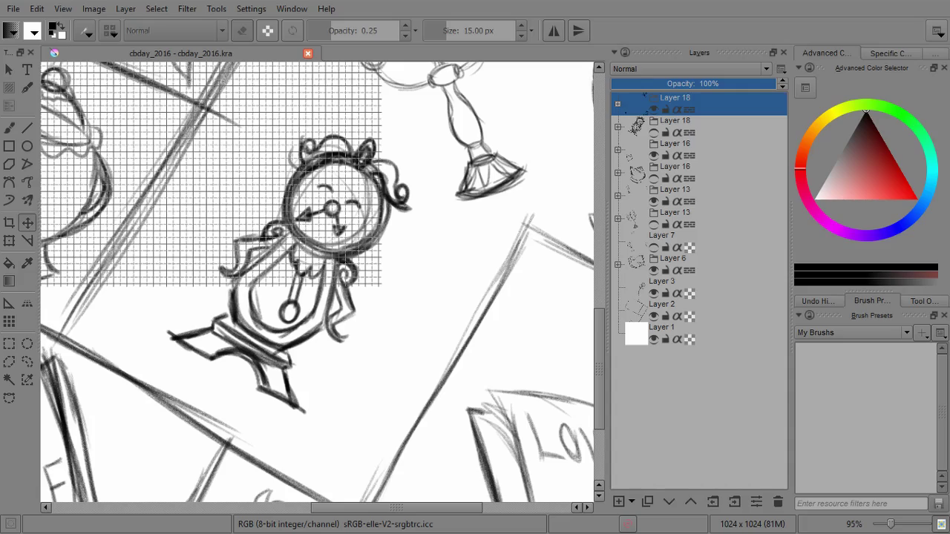
{"action": "key", "text": "Up"}
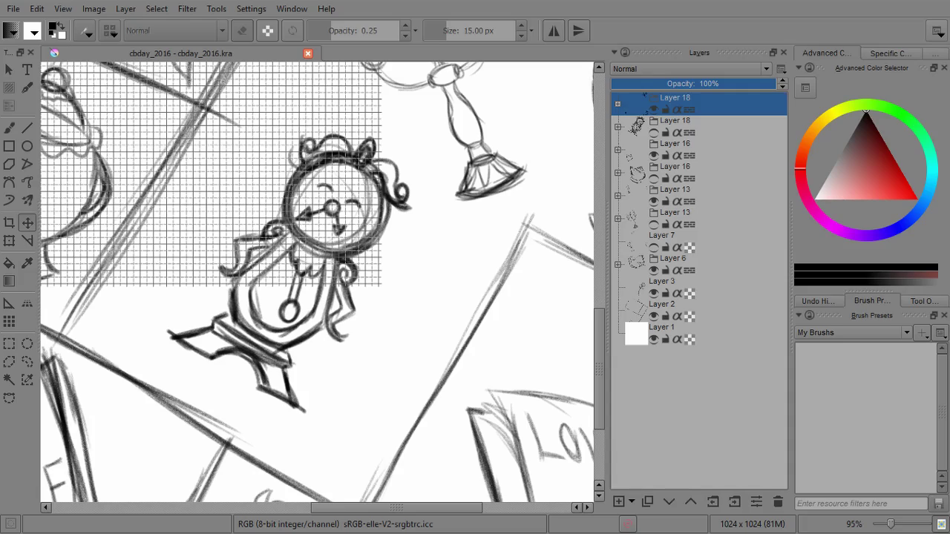
Move the clock in small increments further right and slightly down, towards the middle of its panel
{"action": "left_click_drag", "start_coordinate": [316, 256], "coordinate": [323, 260]}
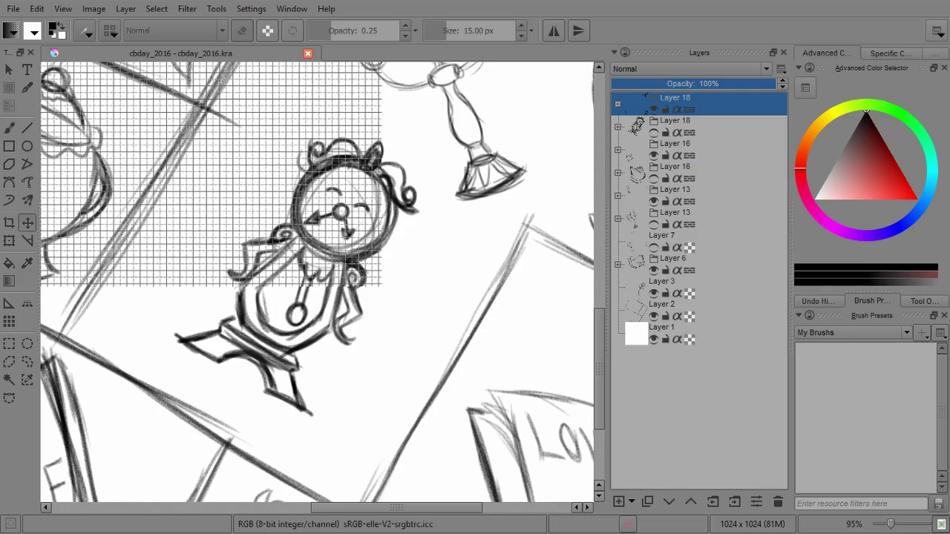
{"action": "left_click_drag", "start_coordinate": [324, 260], "coordinate": [332, 264]}
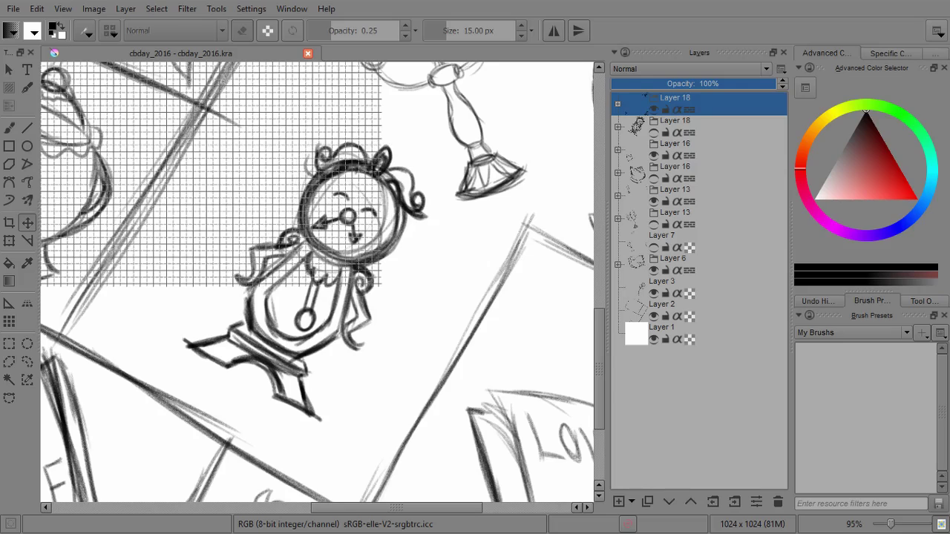
{"action": "left_click_drag", "start_coordinate": [331, 265], "coordinate": [332, 264]}
{"action": "key", "text": "Down"}
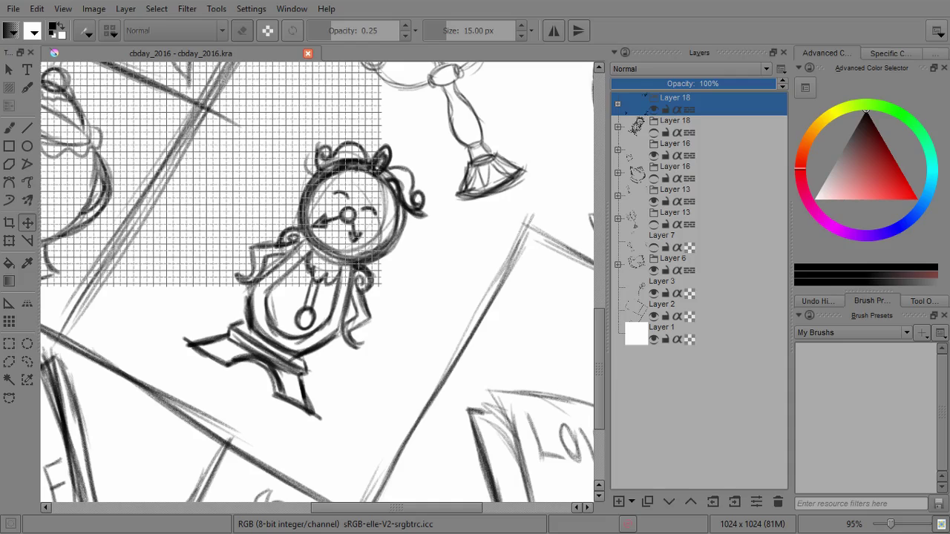
{"action": "left_click_drag", "start_coordinate": [331, 264], "coordinate": [335, 265]}
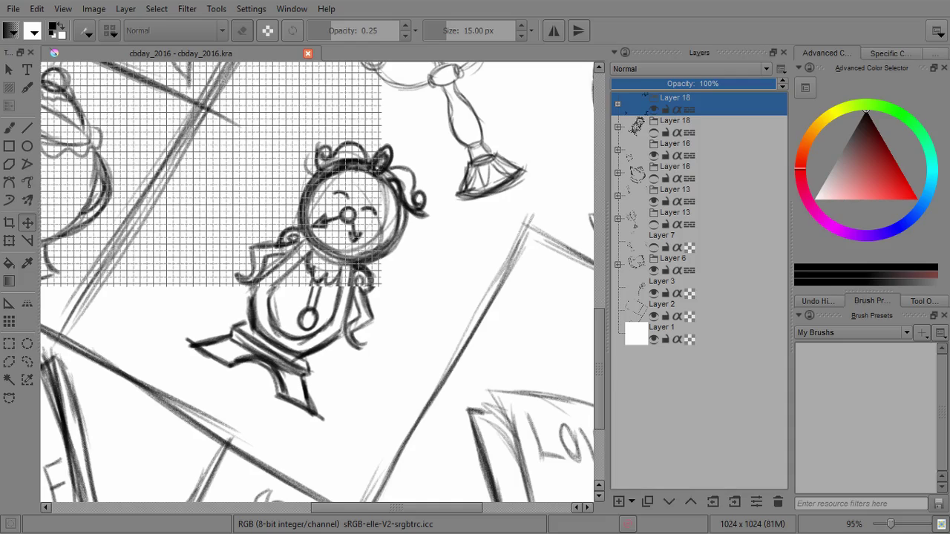
{"action": "left_click_drag", "start_coordinate": [335, 266], "coordinate": [341, 267]}
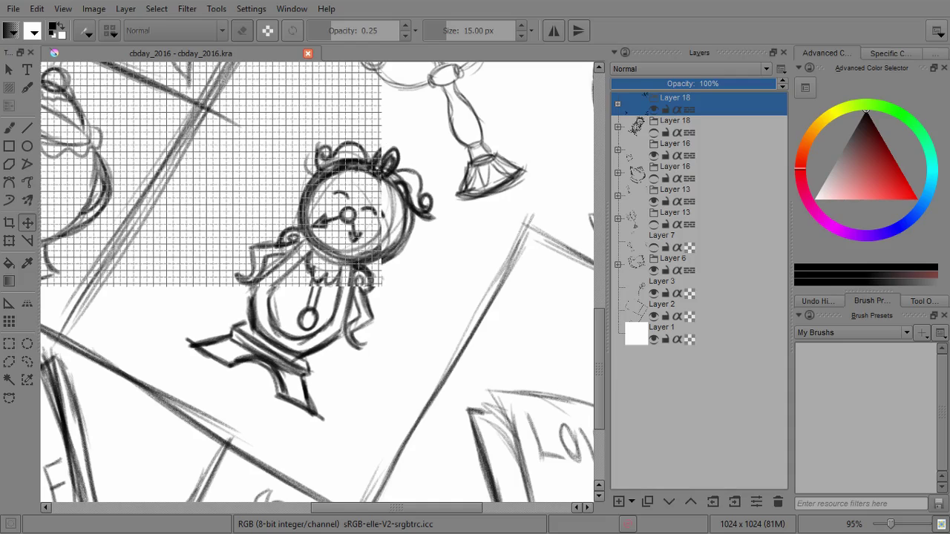
{"action": "key", "text": "shift+Right"}
{"action": "key", "text": "Down"}
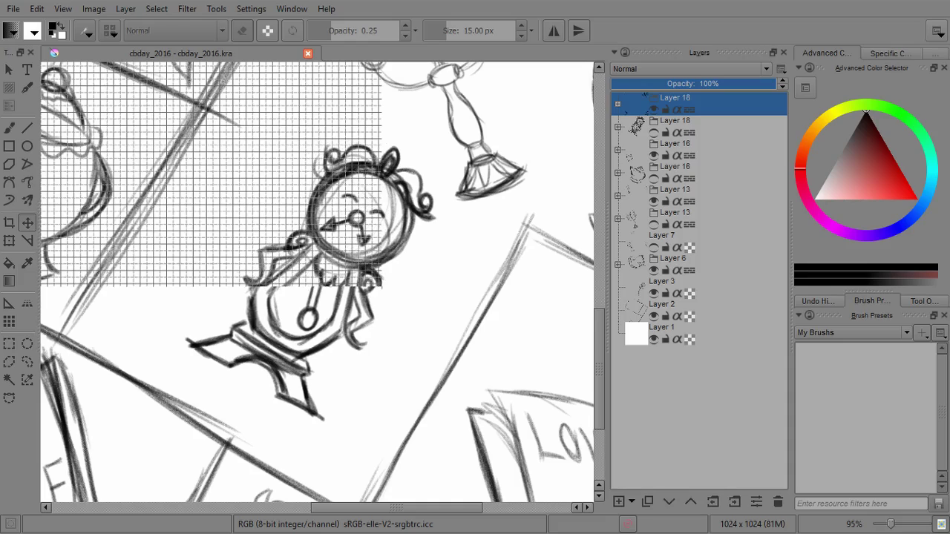
{"action": "key", "text": "shift+Right"}
{"action": "key", "text": "Down"}
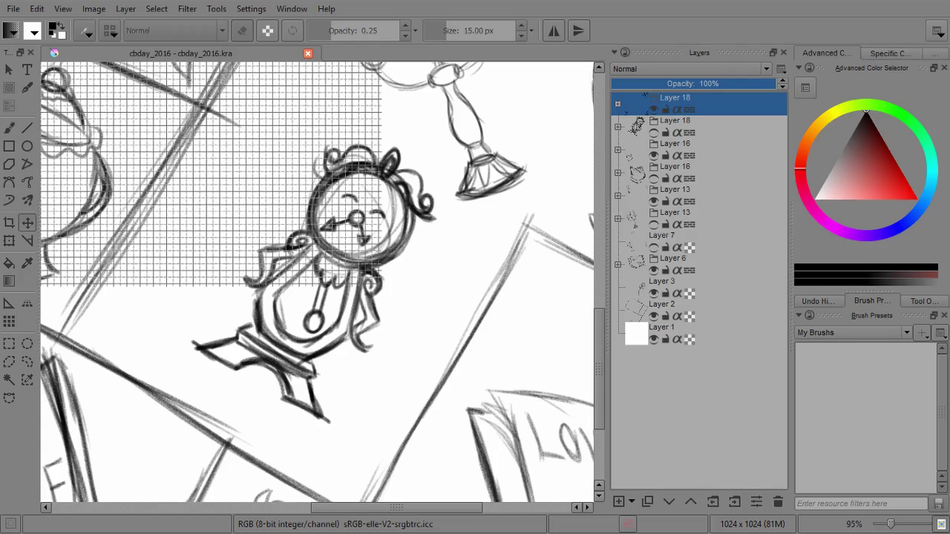
Move the clock back left and slightly lower, leaving more space between it and the candelabra's base
{"action": "left_click_drag", "start_coordinate": [319, 297], "coordinate": [310, 302]}
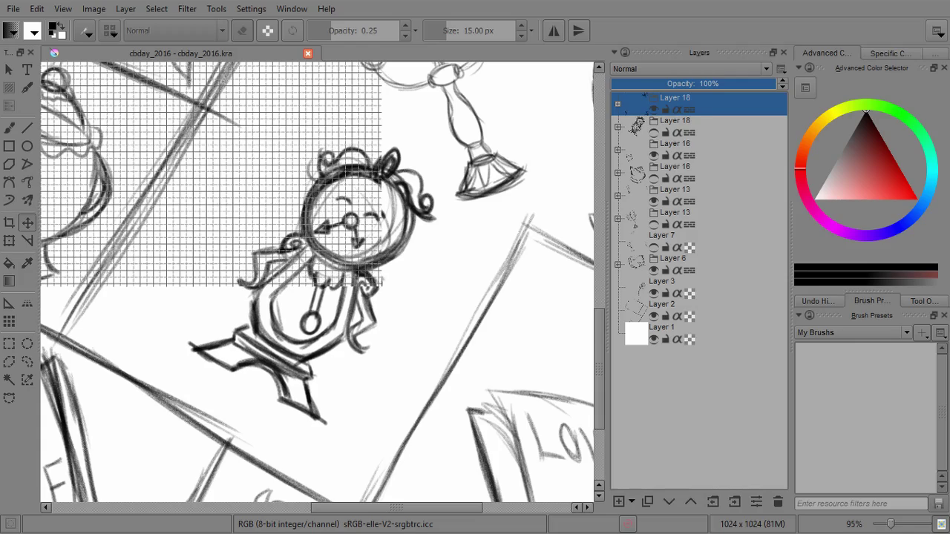
{"action": "left_click_drag", "start_coordinate": [310, 302], "coordinate": [307, 304]}
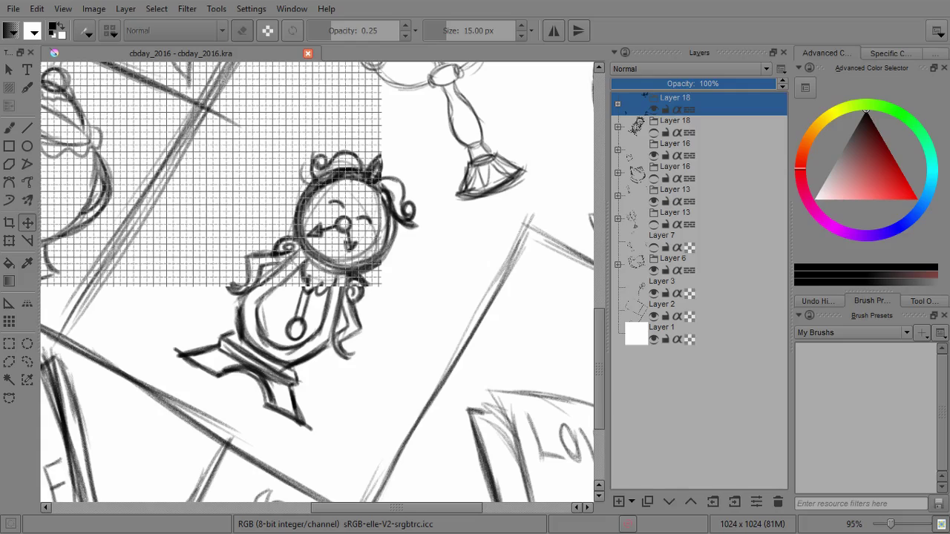
{"action": "left_click_drag", "start_coordinate": [307, 304], "coordinate": [299, 307]}
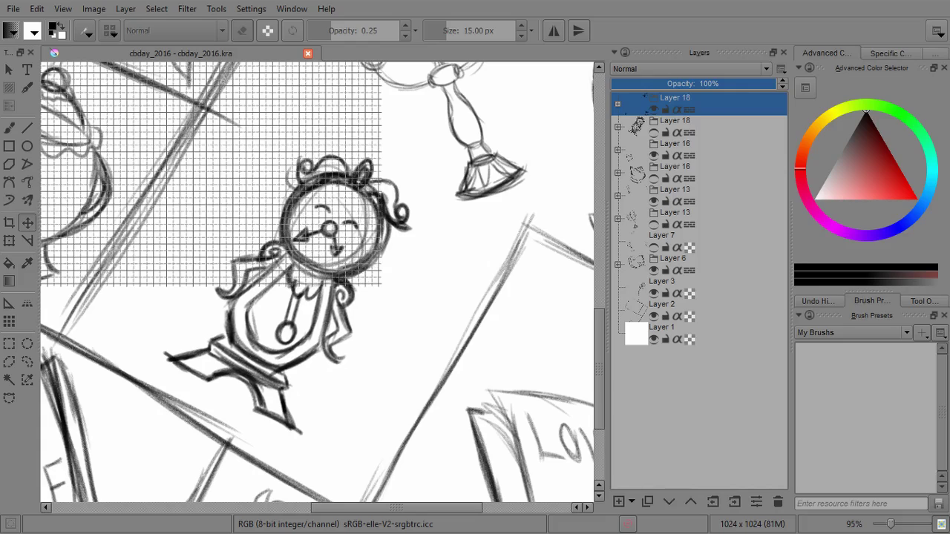
{"action": "left_click_drag", "start_coordinate": [330, 229], "coordinate": [322, 230]}
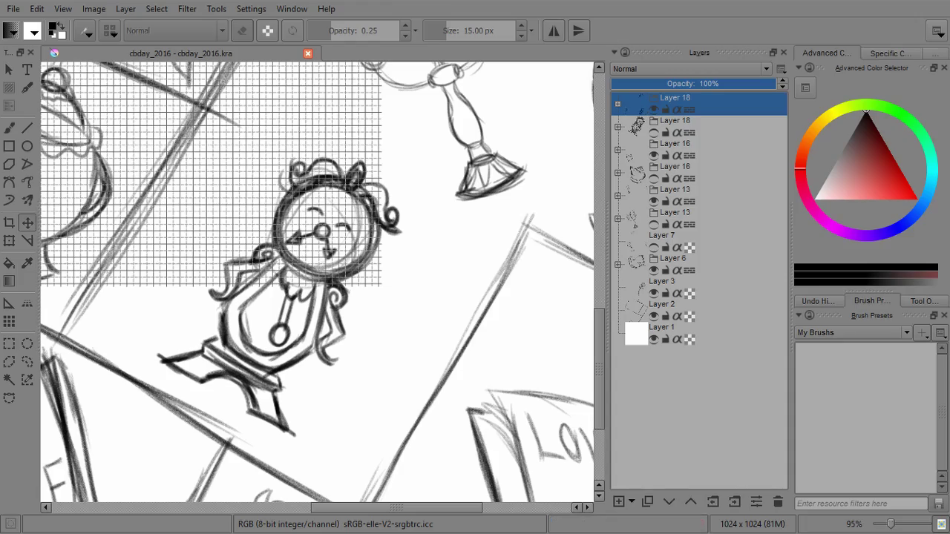
Hide the diagonal guide lines on Layer 2 and add a new paint layer directly above Layer 3
{"action": "left_click", "coordinate": [9, 129]}
{"action": "left_click_drag", "start_coordinate": [359, 195], "coordinate": [360, 278]}
{"action": "left_click_drag", "start_coordinate": [297, 223], "coordinate": [413, 317]}
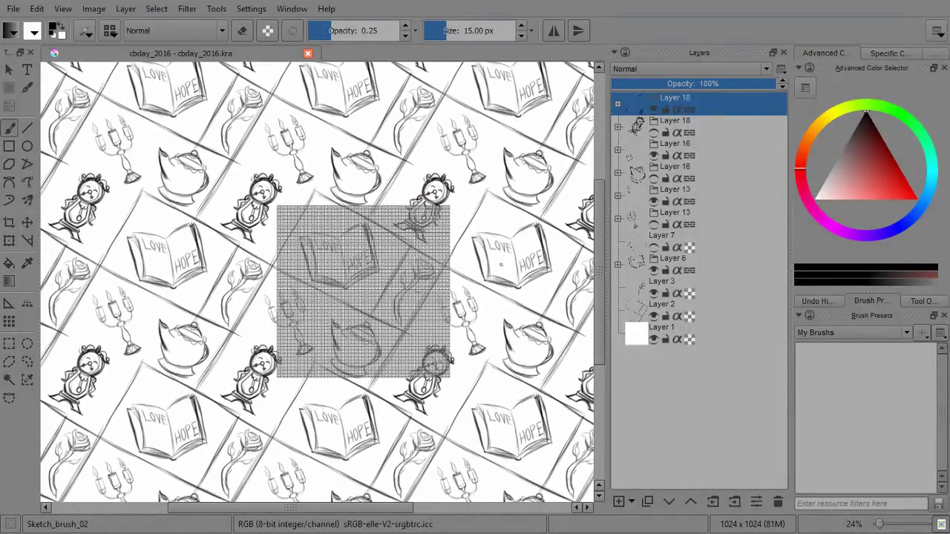
{"action": "left_click", "coordinate": [653, 316]}
{"action": "left_click_drag", "start_coordinate": [371, 193], "coordinate": [316, 435]}
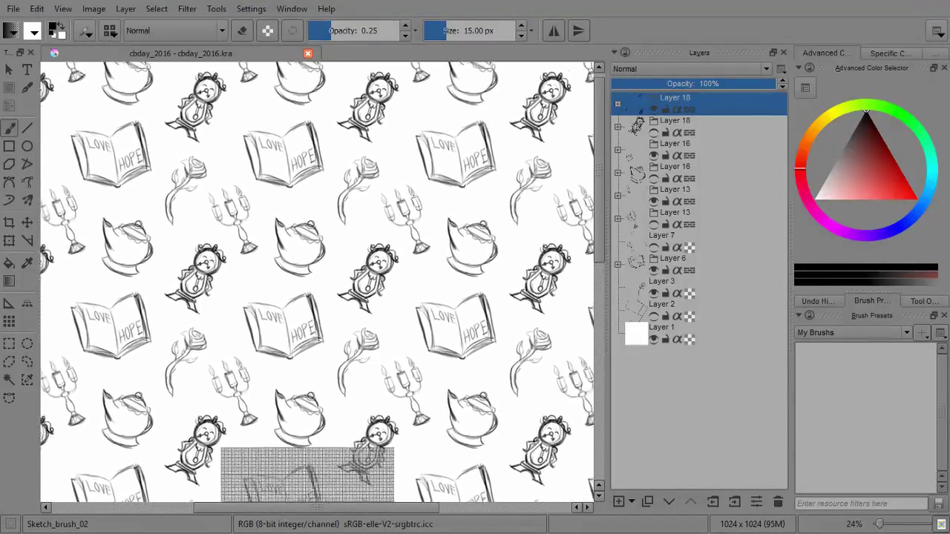
{"action": "mouse_move", "coordinate": [404, 490]}
{"action": "left_mouse_down"}
{"action": "mouse_move", "coordinate": [378, 353]}
{"action": "mouse_move", "coordinate": [409, 228]}
{"action": "left_mouse_up"}
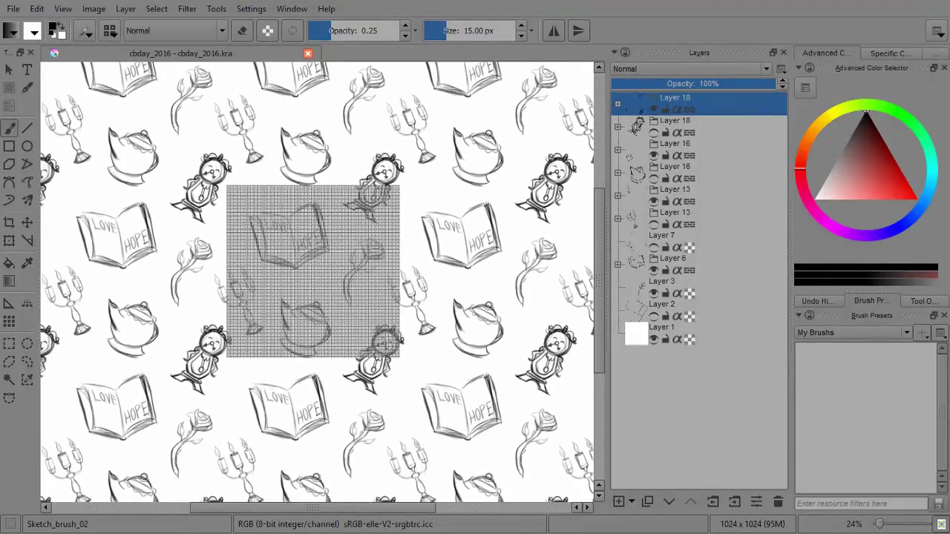
{"action": "left_click", "coordinate": [712, 287]}
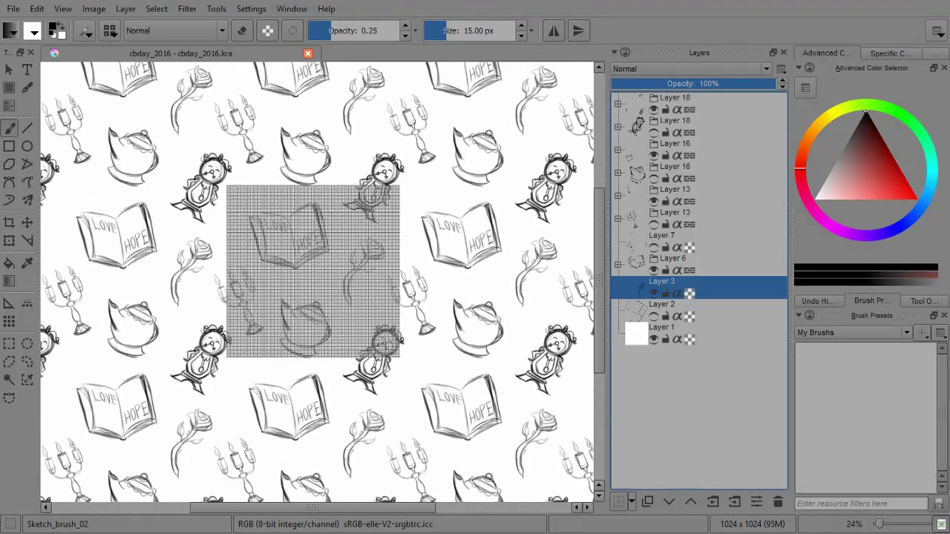
{"action": "left_click", "coordinate": [619, 501]}
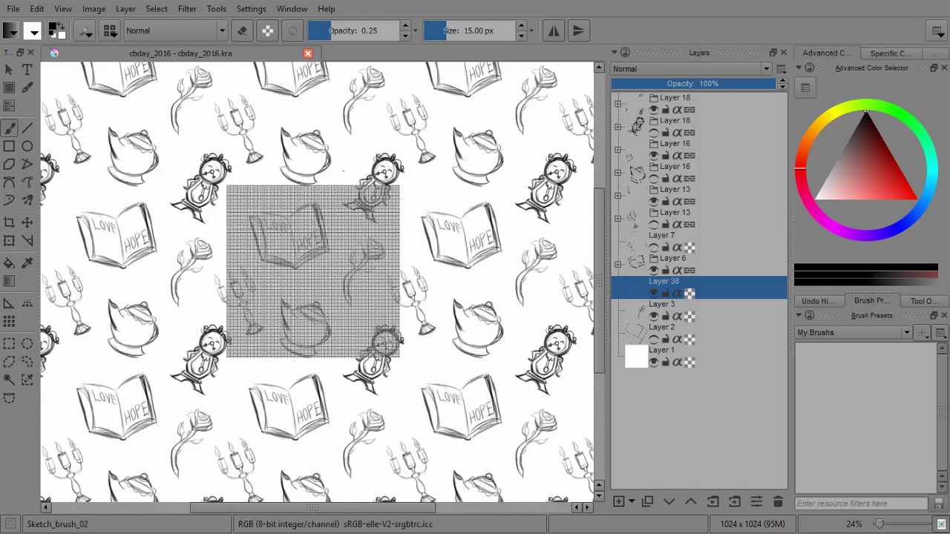
Try sketching flowing curved lines on the new layer that wind around the books and teapots
{"action": "mouse_move", "coordinate": [344, 171]}
{"action": "left_mouse_down"}
{"action": "mouse_move", "coordinate": [334, 261]}
{"action": "mouse_move", "coordinate": [271, 326]}
{"action": "mouse_move", "coordinate": [256, 373]}
{"action": "mouse_move", "coordinate": [275, 290]}
{"action": "left_mouse_up"}
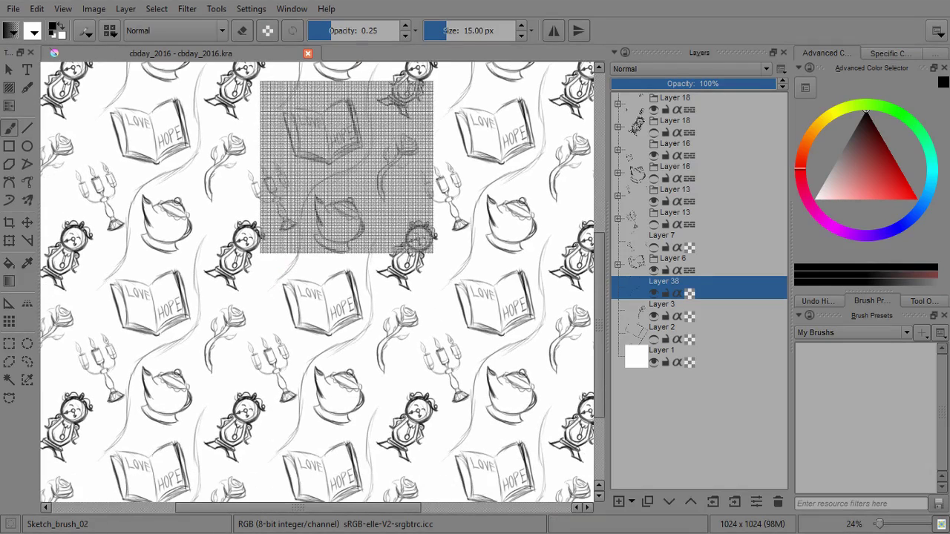
{"action": "left_click_drag", "start_coordinate": [288, 271], "coordinate": [222, 388]}
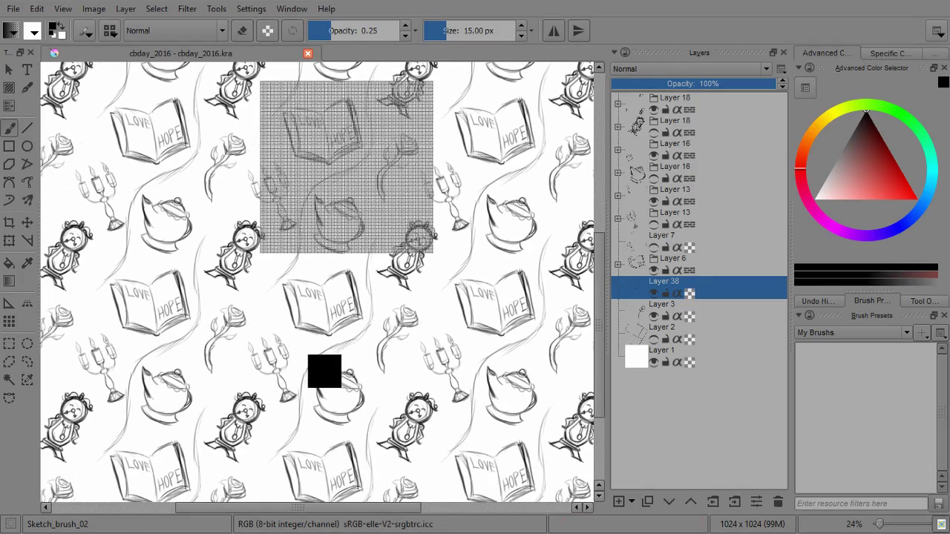
{"action": "left_click_drag", "start_coordinate": [328, 384], "coordinate": [306, 366]}
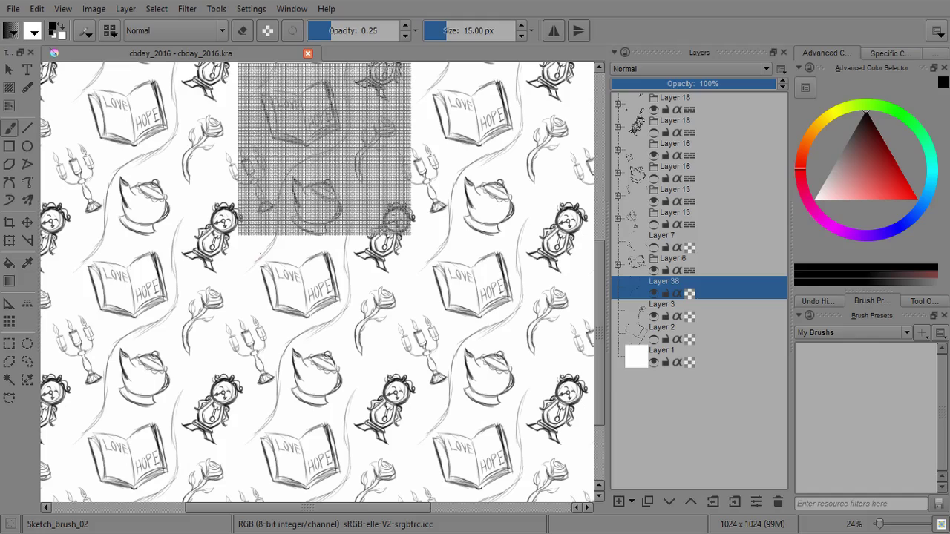
{"action": "mouse_move", "coordinate": [258, 259]}
{"action": "left_mouse_down"}
{"action": "mouse_move", "coordinate": [254, 298]}
{"action": "mouse_move", "coordinate": [268, 323]}
{"action": "left_mouse_up"}
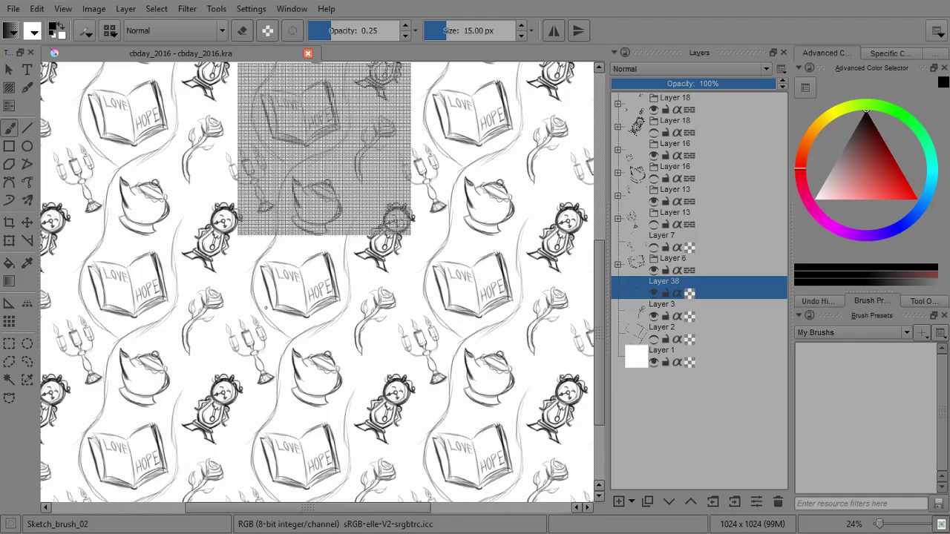
{"action": "mouse_move", "coordinate": [266, 315]}
{"action": "left_mouse_down"}
{"action": "mouse_move", "coordinate": [313, 343]}
{"action": "mouse_move", "coordinate": [356, 354]}
{"action": "mouse_move", "coordinate": [370, 378]}
{"action": "left_mouse_up"}
{"action": "left_click_drag", "start_coordinate": [349, 346], "coordinate": [356, 404]}
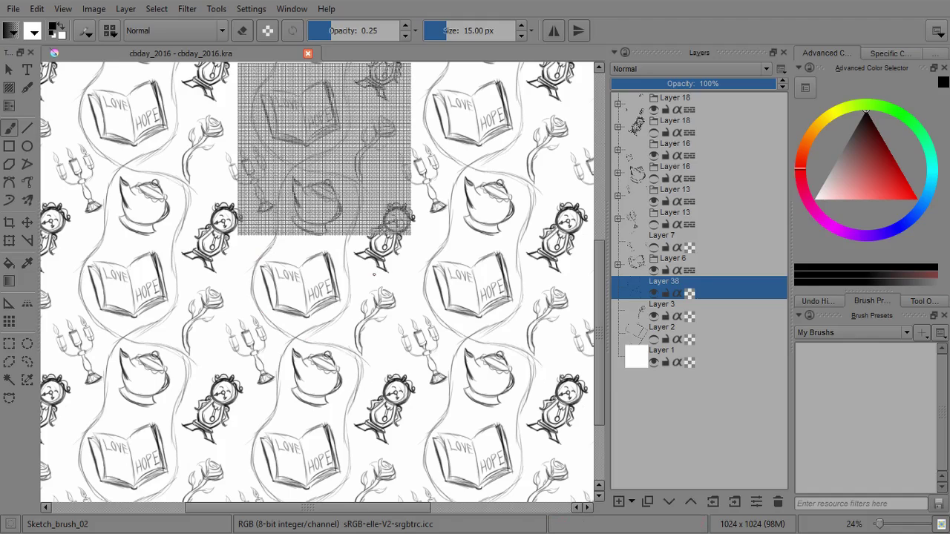
Undo all the flowing curved lines sketched on the new layer
{"action": "key", "text": "ctrl+z"}
{"action": "key", "text": "ctrl+z"}
{"action": "key", "text": "ctrl+z"}
{"action": "key", "text": "ctrl+z"}
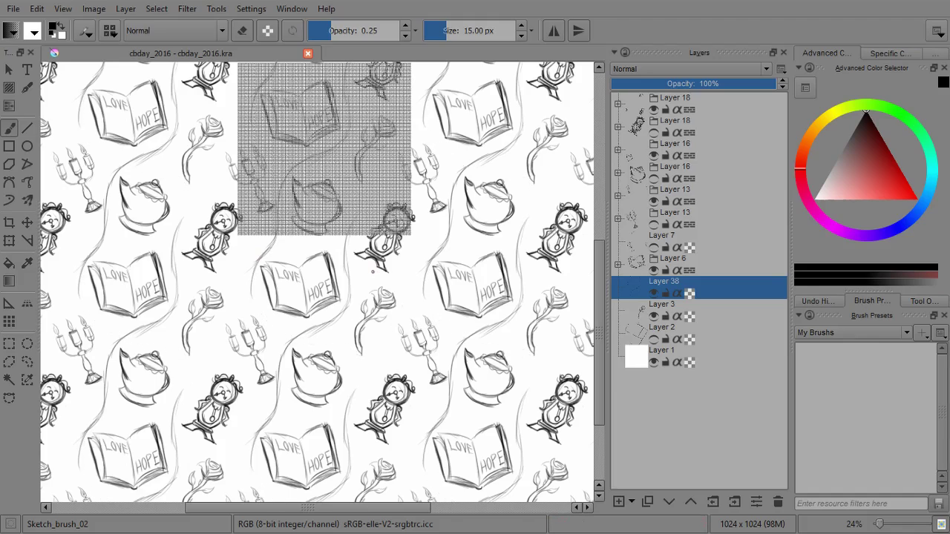
{"action": "key", "text": "ctrl+z"}
{"action": "key", "text": "ctrl+z"}
{"action": "key", "text": "ctrl+z"}
{"action": "key", "text": "ctrl+z"}
{"action": "key", "text": "ctrl+z"}
{"action": "key", "text": "ctrl+z"}
{"action": "key", "text": "ctrl+z"}
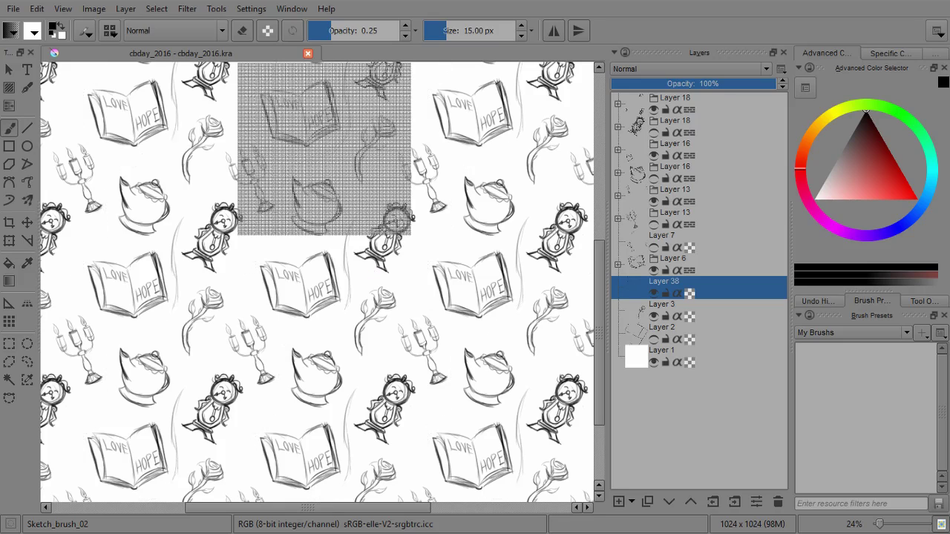
{"action": "key", "text": "ctrl+z"}
{"action": "key", "text": "ctrl+z"}
Sketch a slim S-shaped scroll with curled ends between the open book and the rose
{"action": "left_click_drag", "start_coordinate": [413, 311], "coordinate": [454, 494]}
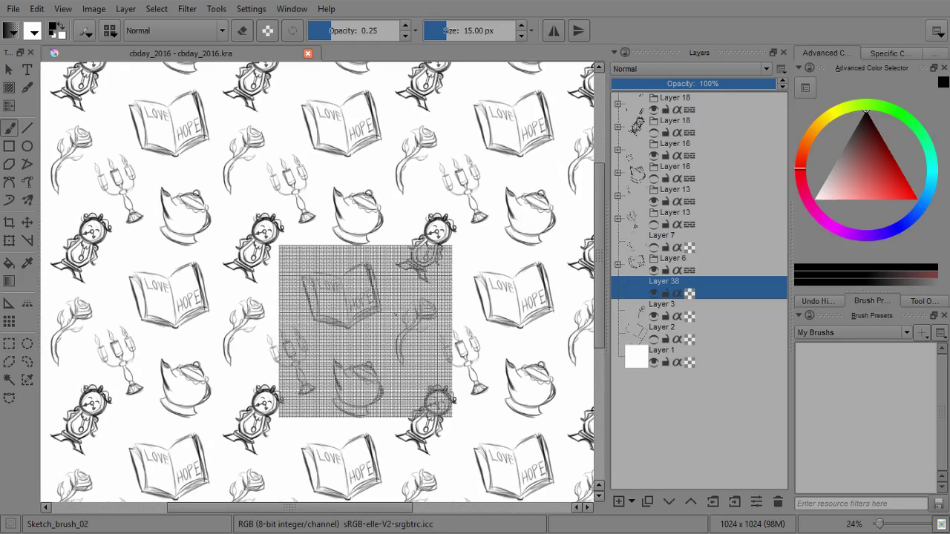
{"action": "scroll", "coordinate": [393, 291], "scroll_direction": "up", "scroll_amount": 4}
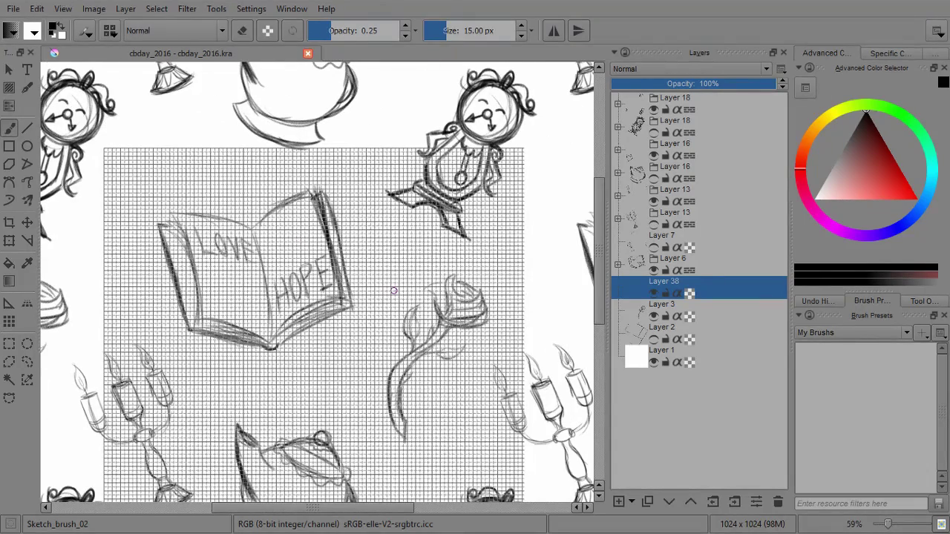
{"action": "left_click_drag", "start_coordinate": [371, 224], "coordinate": [362, 201]}
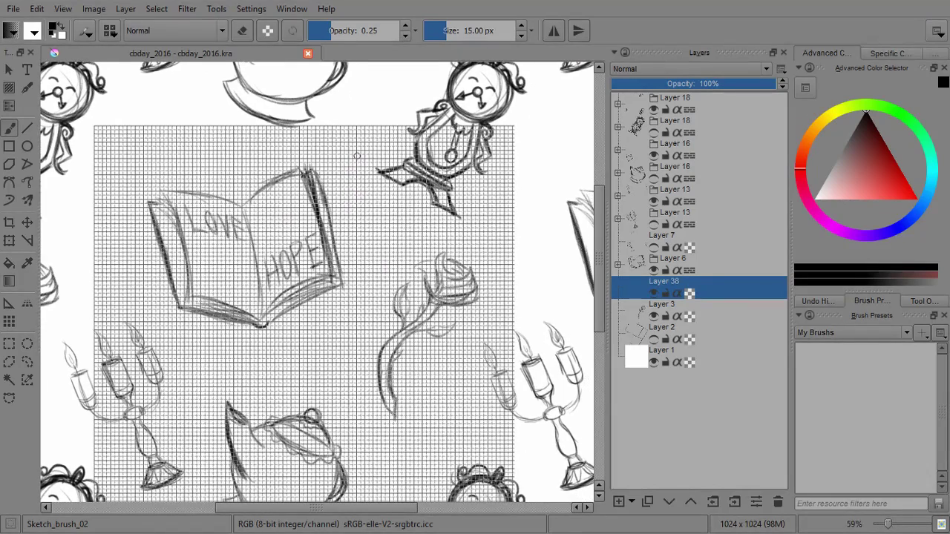
{"action": "left_click_drag", "start_coordinate": [374, 239], "coordinate": [362, 254]}
{"action": "mouse_move", "coordinate": [371, 226]}
{"action": "left_mouse_down"}
{"action": "mouse_move", "coordinate": [350, 158]}
{"action": "mouse_move", "coordinate": [362, 251]}
{"action": "left_mouse_up"}
Sketch a curling vine beneath the book and an S-shaped curve between the teapot and the clock
{"action": "mouse_move", "coordinate": [302, 356]}
{"action": "left_mouse_down"}
{"action": "mouse_move", "coordinate": [306, 310]}
{"action": "mouse_move", "coordinate": [346, 213]}
{"action": "left_mouse_up"}
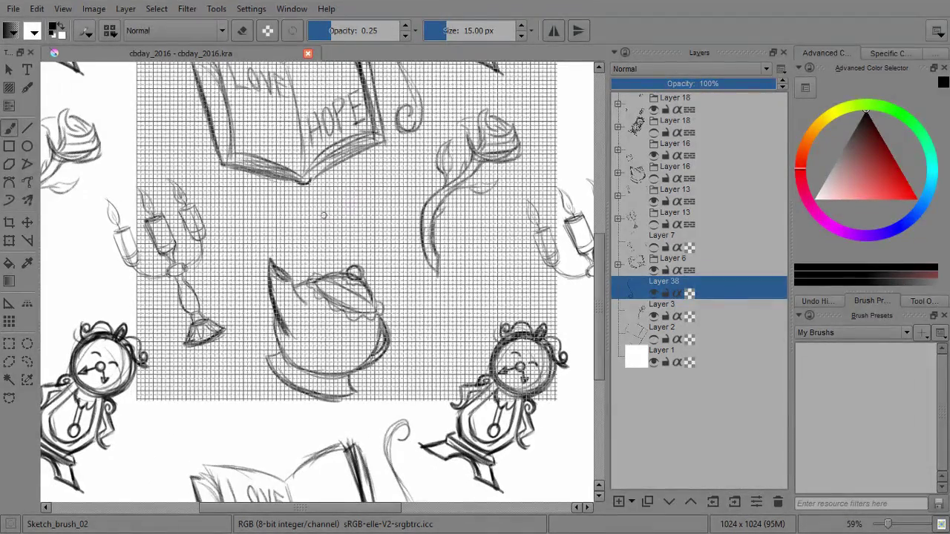
{"action": "mouse_move", "coordinate": [249, 210]}
{"action": "left_mouse_down"}
{"action": "mouse_move", "coordinate": [371, 181]}
{"action": "mouse_move", "coordinate": [374, 199]}
{"action": "mouse_move", "coordinate": [401, 175]}
{"action": "mouse_move", "coordinate": [355, 218]}
{"action": "mouse_move", "coordinate": [247, 216]}
{"action": "mouse_move", "coordinate": [319, 244]}
{"action": "left_mouse_up"}
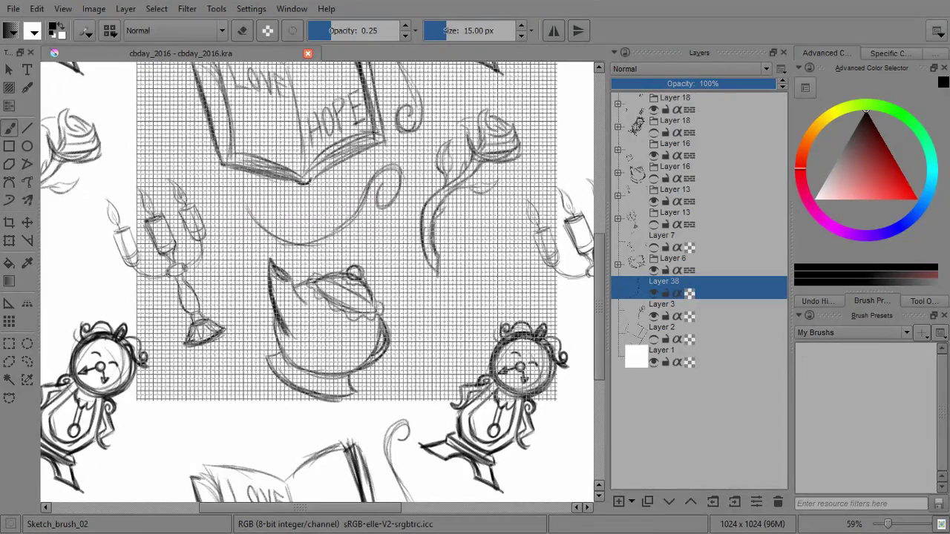
{"action": "left_click_drag", "start_coordinate": [340, 295], "coordinate": [297, 237]}
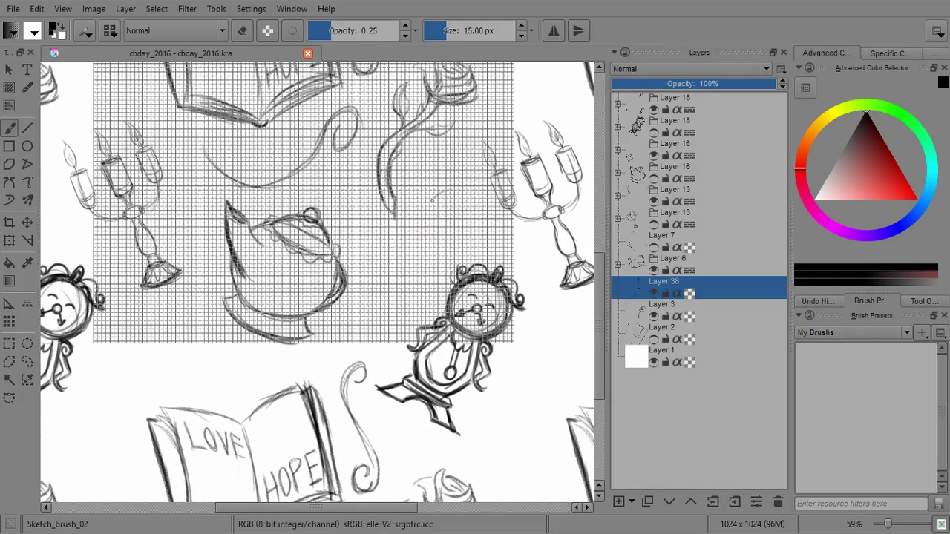
{"action": "mouse_move", "coordinate": [432, 199]}
{"action": "left_mouse_down"}
{"action": "mouse_move", "coordinate": [368, 315]}
{"action": "mouse_move", "coordinate": [407, 288]}
{"action": "mouse_move", "coordinate": [426, 199]}
{"action": "mouse_move", "coordinate": [399, 302]}
{"action": "left_mouse_up"}
{"action": "key", "text": "ctrl+z"}
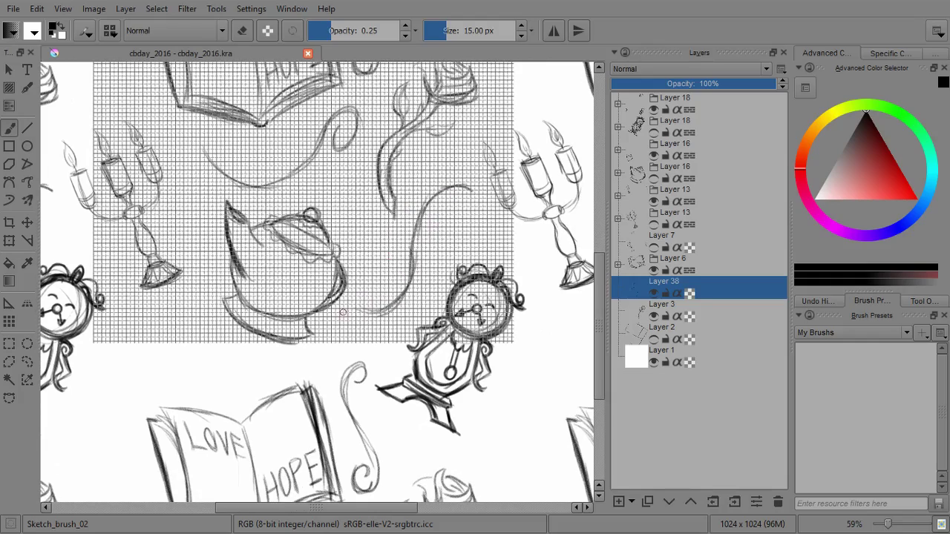
{"action": "mouse_move", "coordinate": [413, 253]}
{"action": "left_mouse_down"}
{"action": "mouse_move", "coordinate": [455, 184]}
{"action": "mouse_move", "coordinate": [471, 213]}
{"action": "left_mouse_up"}
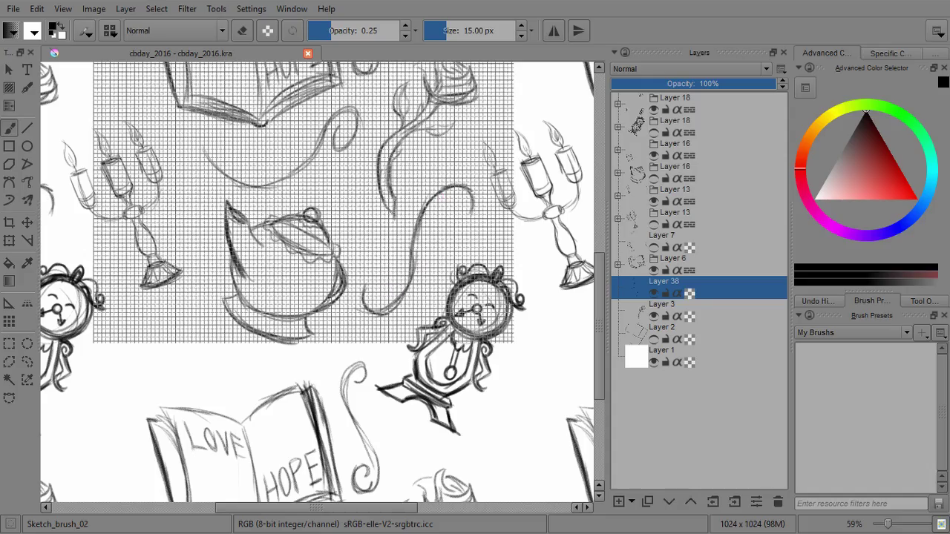
Sketch a spiral below the candelabra and extend its stem into a wide hook beside the book's left edge
{"action": "left_click_drag", "start_coordinate": [319, 312], "coordinate": [433, 220]}
{"action": "left_click_drag", "start_coordinate": [319, 230], "coordinate": [370, 256]}
{"action": "left_click_drag", "start_coordinate": [334, 297], "coordinate": [334, 234]}
{"action": "left_click_drag", "start_coordinate": [379, 163], "coordinate": [320, 267]}
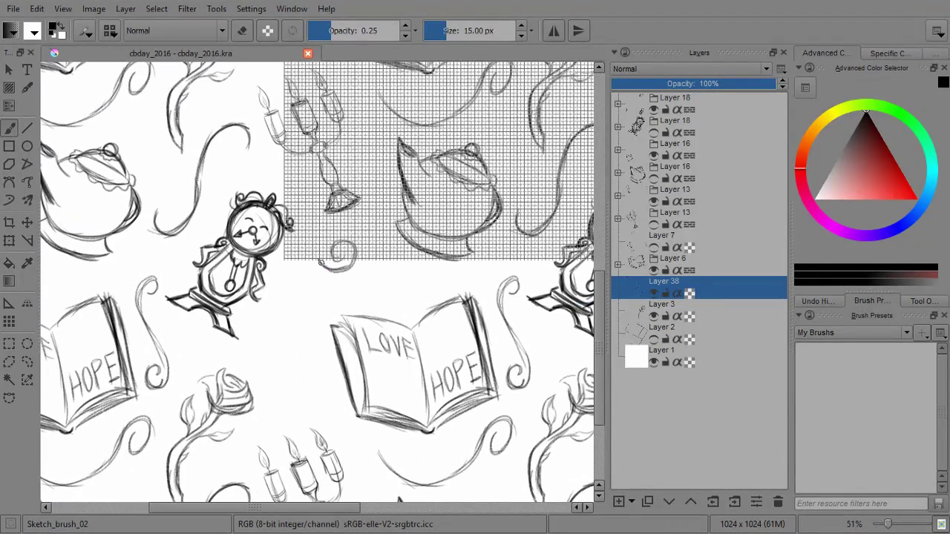
{"action": "mouse_move", "coordinate": [323, 250]}
{"action": "left_mouse_down"}
{"action": "mouse_move", "coordinate": [340, 229]}
{"action": "mouse_move", "coordinate": [354, 234]}
{"action": "left_mouse_up"}
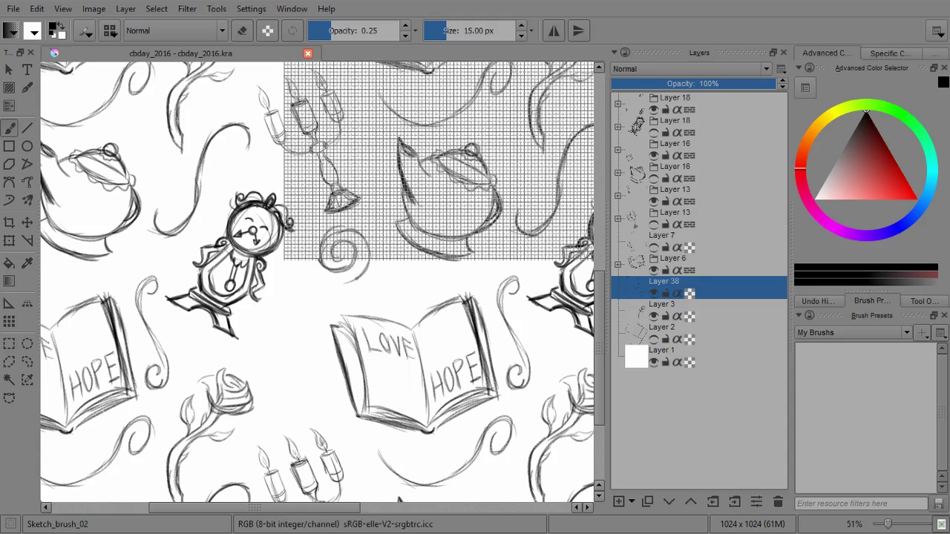
{"action": "mouse_move", "coordinate": [317, 298]}
{"action": "left_mouse_down"}
{"action": "mouse_move", "coordinate": [279, 335]}
{"action": "mouse_move", "coordinate": [268, 370]}
{"action": "mouse_move", "coordinate": [327, 391]}
{"action": "left_mouse_up"}
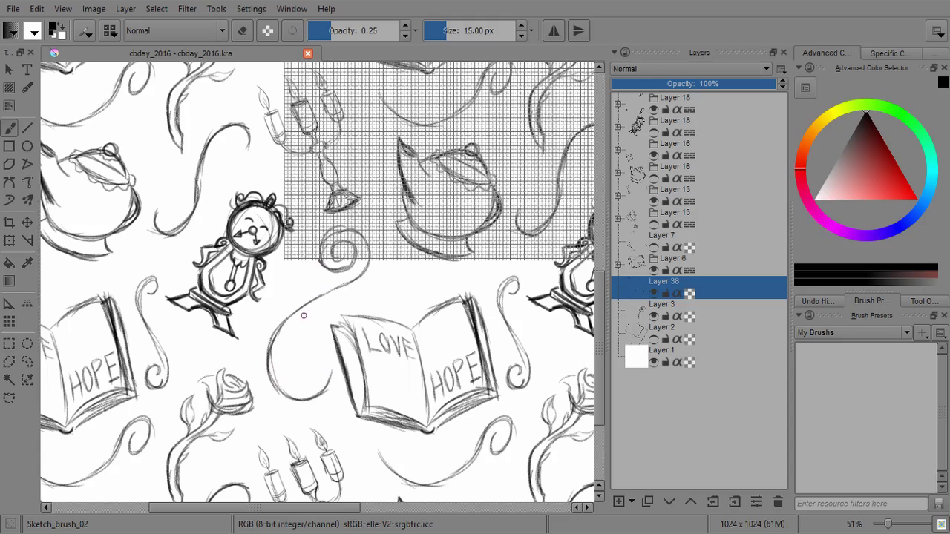
Sketch a small pointed leaf hanging from the underside of the spiral's stem, next to the book
{"action": "scroll", "coordinate": [325, 303], "scroll_direction": "up", "scroll_amount": 3}
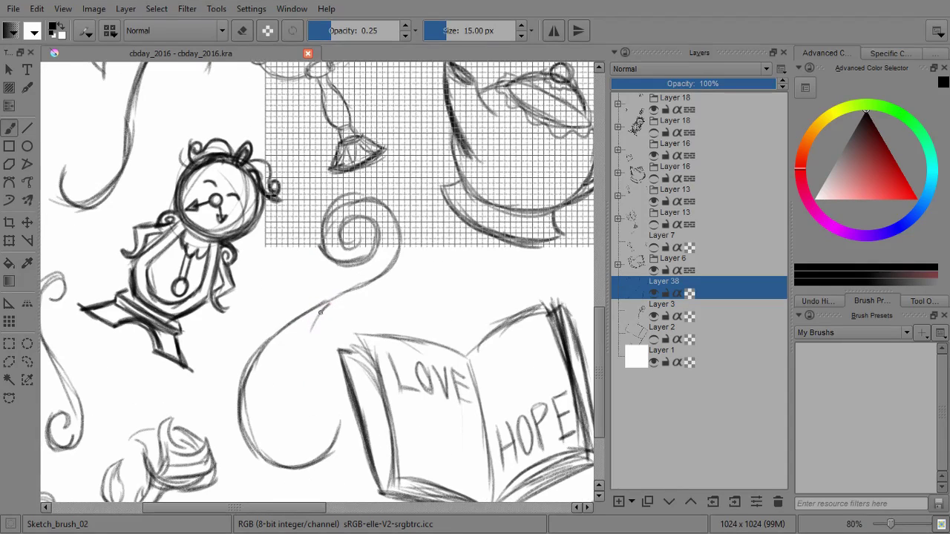
{"action": "left_click_drag", "start_coordinate": [323, 304], "coordinate": [315, 357]}
{"action": "mouse_move", "coordinate": [327, 304]}
{"action": "left_mouse_down"}
{"action": "mouse_move", "coordinate": [303, 346]}
{"action": "mouse_move", "coordinate": [316, 369]}
{"action": "left_mouse_up"}
{"action": "left_click_drag", "start_coordinate": [312, 296], "coordinate": [396, 237]}
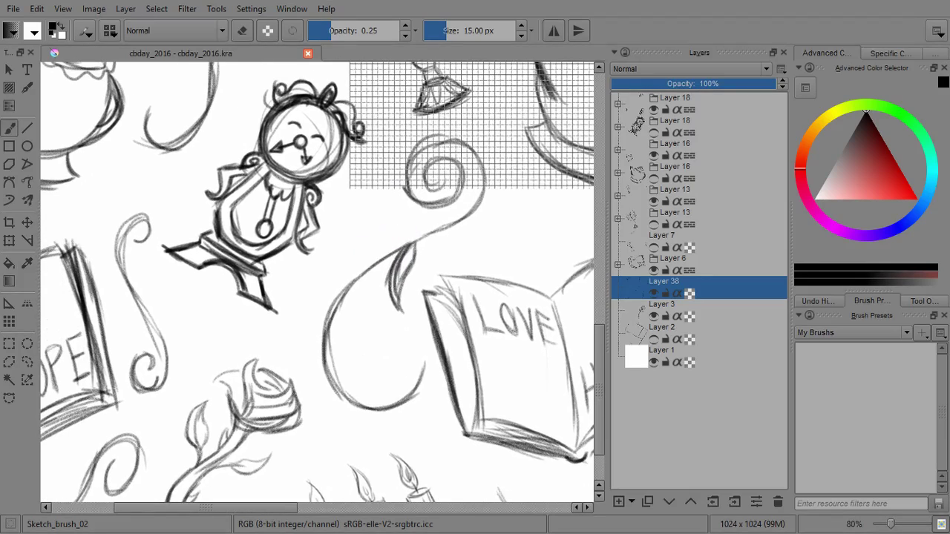
Try sketching another leaf on the upper side of the spiral's stem, and undo its strokes
{"action": "scroll", "coordinate": [477, 233], "scroll_direction": "up", "scroll_amount": 1}
{"action": "mouse_move", "coordinate": [356, 267]}
{"action": "left_mouse_down"}
{"action": "mouse_move", "coordinate": [385, 239]}
{"action": "mouse_move", "coordinate": [393, 207]}
{"action": "left_mouse_up"}
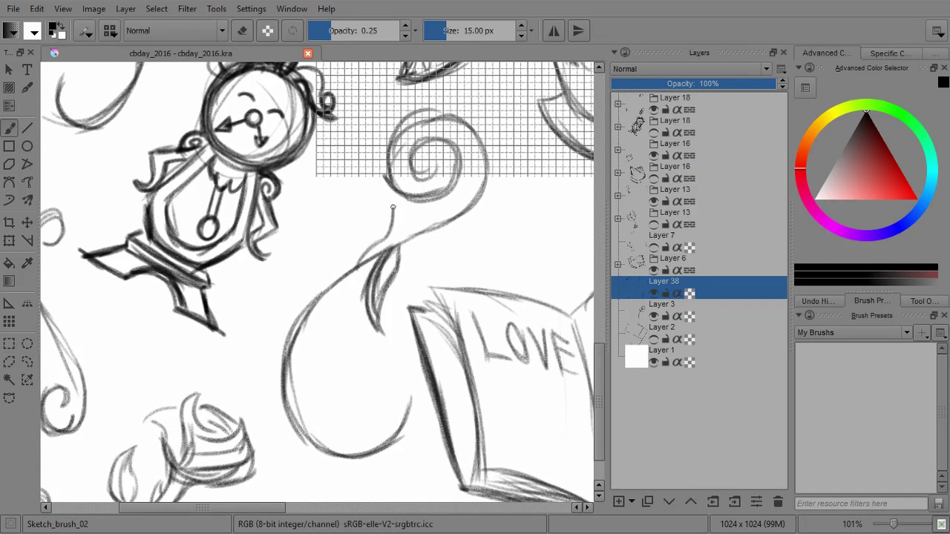
{"action": "key", "text": "ctrl+z"}
{"action": "mouse_move", "coordinate": [359, 264]}
{"action": "left_mouse_down"}
{"action": "mouse_move", "coordinate": [404, 203]}
{"action": "mouse_move", "coordinate": [348, 256]}
{"action": "left_mouse_up"}
{"action": "key", "text": "ctrl+z"}
{"action": "key", "text": "ctrl+z"}
{"action": "key", "text": "ctrl+z"}
Sketch a narrow leaf along the outer left side of the spiral's hooked stem
{"action": "mouse_move", "coordinate": [338, 279]}
{"action": "left_mouse_down"}
{"action": "mouse_move", "coordinate": [265, 369]}
{"action": "mouse_move", "coordinate": [263, 399]}
{"action": "left_mouse_up"}
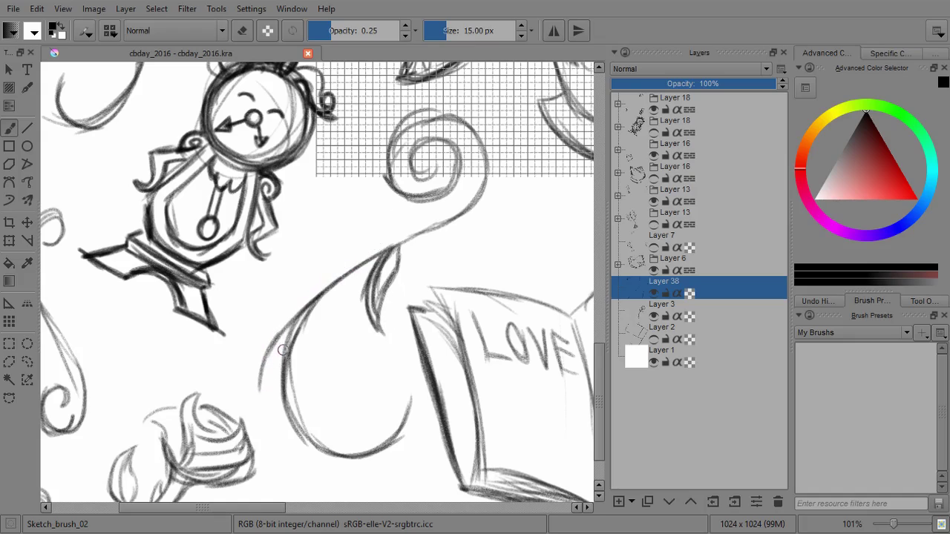
{"action": "left_click_drag", "start_coordinate": [283, 350], "coordinate": [256, 394]}
{"action": "left_click_drag", "start_coordinate": [293, 324], "coordinate": [258, 409]}
Sketch a leaf on each end of the S-shaped curve between the teapot and the clock
{"action": "left_click_drag", "start_coordinate": [297, 134], "coordinate": [421, 454]}
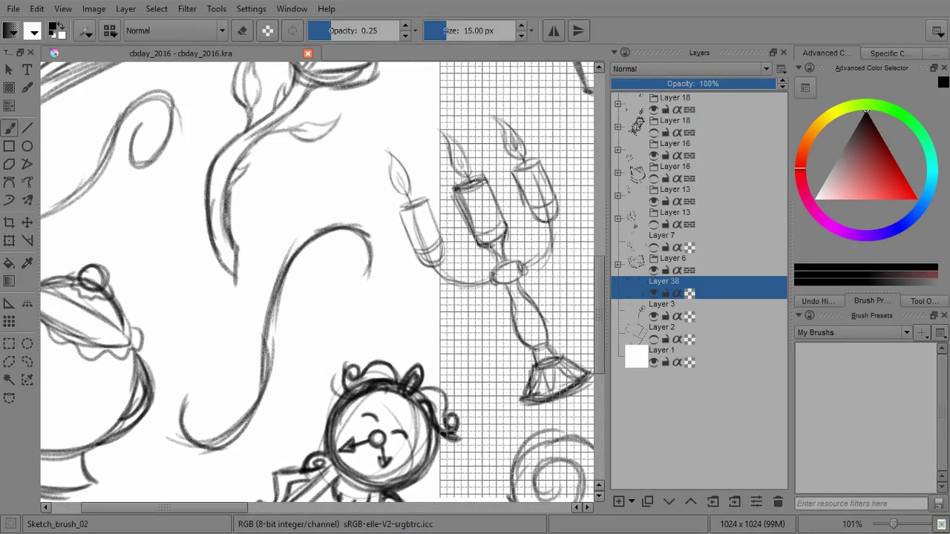
{"action": "mouse_move", "coordinate": [366, 245]}
{"action": "left_mouse_down"}
{"action": "mouse_move", "coordinate": [326, 318]}
{"action": "mouse_move", "coordinate": [369, 279]}
{"action": "mouse_move", "coordinate": [343, 297]}
{"action": "left_mouse_up"}
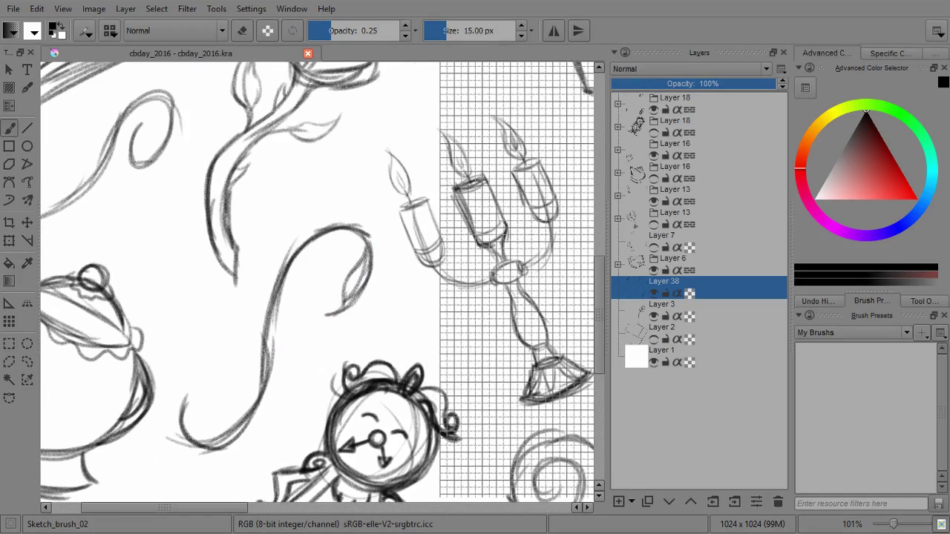
{"action": "mouse_move", "coordinate": [209, 378]}
{"action": "left_mouse_down"}
{"action": "mouse_move", "coordinate": [272, 281]}
{"action": "mouse_move", "coordinate": [256, 304]}
{"action": "mouse_move", "coordinate": [303, 275]}
{"action": "left_mouse_up"}
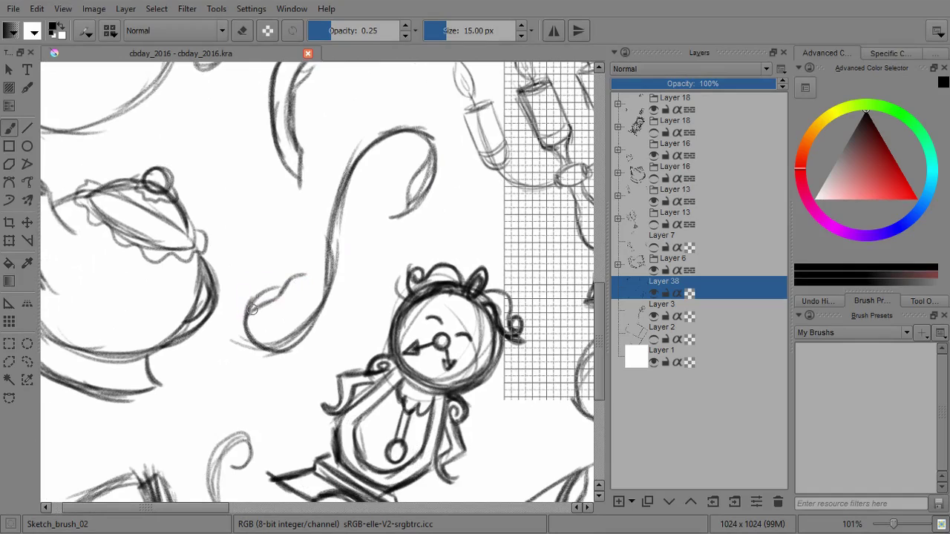
{"action": "key", "text": "ctrl+z"}
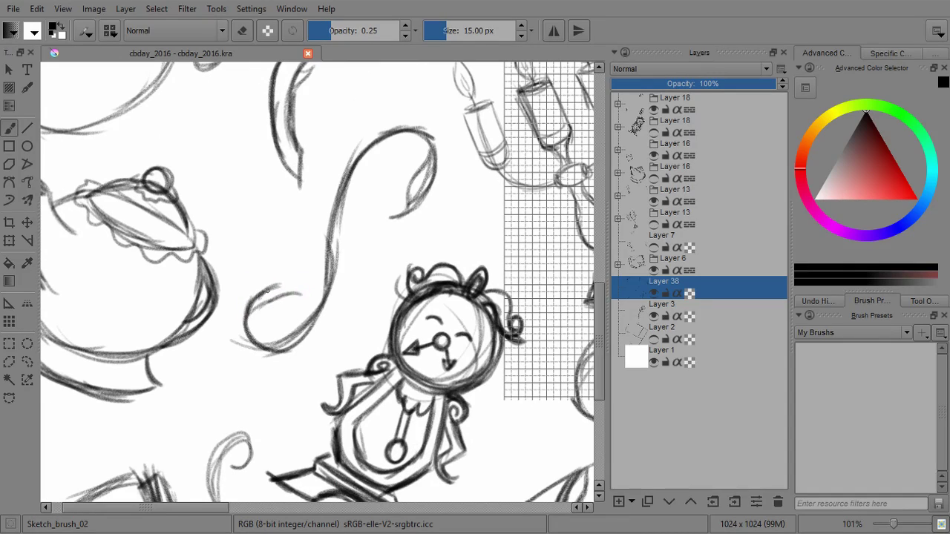
{"action": "left_click_drag", "start_coordinate": [267, 291], "coordinate": [304, 295]}
{"action": "mouse_move", "coordinate": [246, 328]}
{"action": "left_mouse_down"}
{"action": "mouse_move", "coordinate": [260, 305]}
{"action": "mouse_move", "coordinate": [305, 297]}
{"action": "left_mouse_up"}
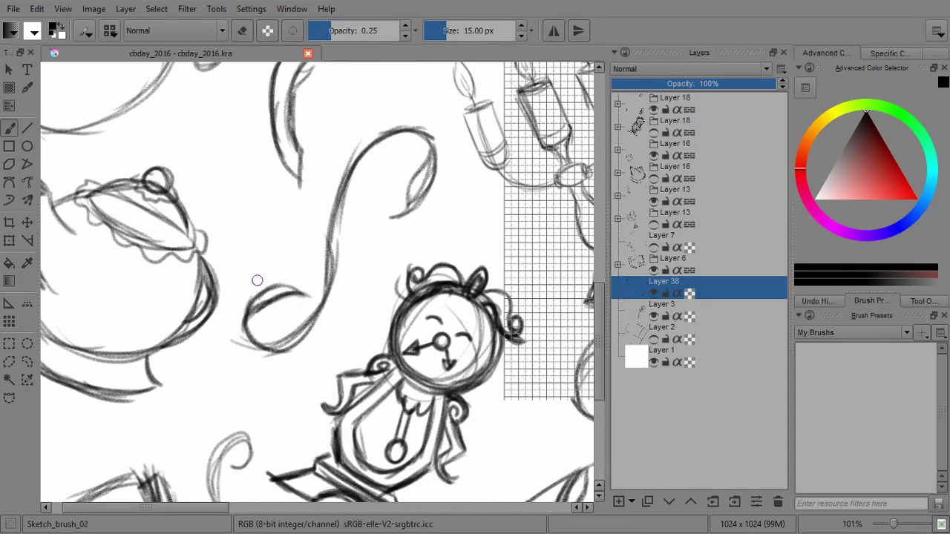
Sketch a leaf at the left end of the vine beneath the book and reinforce the vine's stem
{"action": "mouse_move", "coordinate": [325, 200]}
{"action": "left_mouse_down"}
{"action": "mouse_move", "coordinate": [330, 252]}
{"action": "mouse_move", "coordinate": [326, 195]}
{"action": "mouse_move", "coordinate": [330, 232]}
{"action": "mouse_move", "coordinate": [348, 184]}
{"action": "mouse_move", "coordinate": [371, 176]}
{"action": "mouse_move", "coordinate": [328, 204]}
{"action": "mouse_move", "coordinate": [371, 433]}
{"action": "mouse_move", "coordinate": [342, 454]}
{"action": "mouse_move", "coordinate": [124, 529]}
{"action": "left_mouse_up"}
{"action": "mouse_move", "coordinate": [414, 214]}
{"action": "left_mouse_down"}
{"action": "mouse_move", "coordinate": [378, 237]}
{"action": "mouse_move", "coordinate": [263, 212]}
{"action": "mouse_move", "coordinate": [161, 117]}
{"action": "left_mouse_up"}
{"action": "key", "text": "plus"}
{"action": "mouse_move", "coordinate": [172, 270]}
{"action": "left_mouse_down"}
{"action": "mouse_move", "coordinate": [164, 250]}
{"action": "mouse_move", "coordinate": [221, 305]}
{"action": "left_mouse_up"}
{"action": "mouse_move", "coordinate": [166, 223]}
{"action": "left_mouse_down"}
{"action": "mouse_move", "coordinate": [248, 329]}
{"action": "mouse_move", "coordinate": [190, 296]}
{"action": "mouse_move", "coordinate": [222, 325]}
{"action": "mouse_move", "coordinate": [289, 342]}
{"action": "mouse_move", "coordinate": [170, 195]}
{"action": "left_mouse_up"}
{"action": "left_click_drag", "start_coordinate": [169, 224], "coordinate": [233, 313]}
{"action": "left_click_drag", "start_coordinate": [403, 273], "coordinate": [363, 250]}
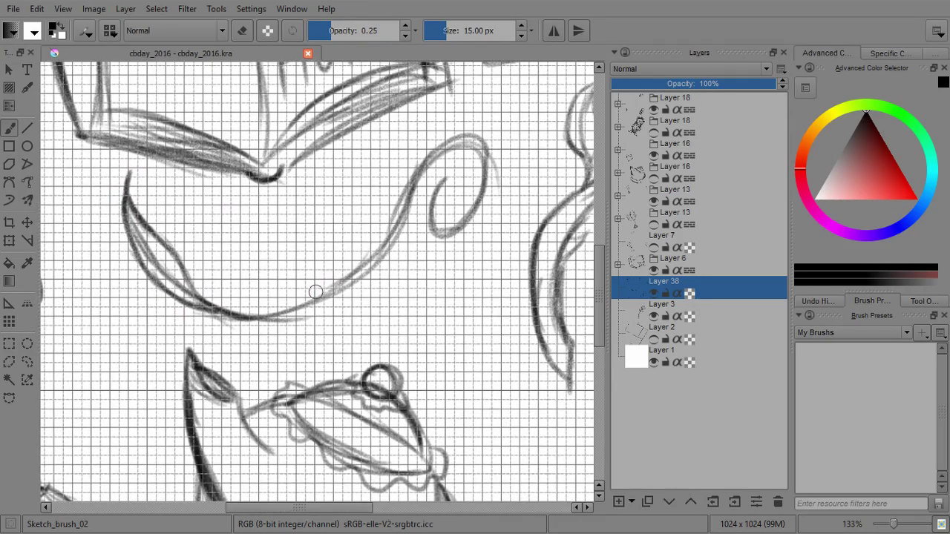
{"action": "mouse_move", "coordinate": [318, 289]}
{"action": "left_mouse_down"}
{"action": "mouse_move", "coordinate": [301, 285]}
{"action": "mouse_move", "coordinate": [336, 282]}
{"action": "mouse_move", "coordinate": [393, 247]}
{"action": "mouse_move", "coordinate": [363, 294]}
{"action": "mouse_move", "coordinate": [389, 235]}
{"action": "mouse_move", "coordinate": [340, 297]}
{"action": "left_mouse_up"}
Darken and thicken the stem and lower curl of the S-shaped scroll between the book and the clock
{"action": "scroll", "coordinate": [320, 285], "scroll_direction": "down", "scroll_amount": 4}
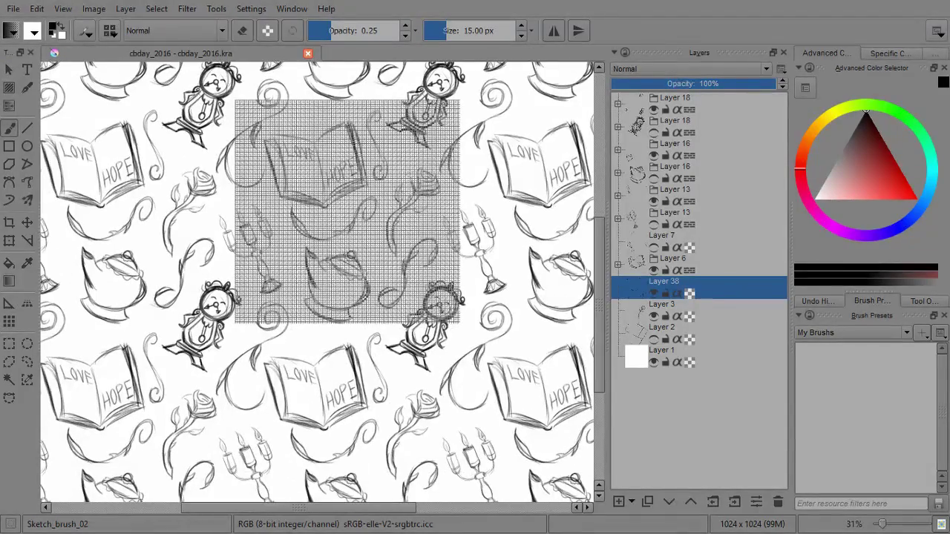
{"action": "mouse_move", "coordinate": [375, 357]}
{"action": "left_mouse_down"}
{"action": "mouse_move", "coordinate": [360, 279]}
{"action": "mouse_move", "coordinate": [372, 210]}
{"action": "mouse_move", "coordinate": [405, 194]}
{"action": "mouse_move", "coordinate": [391, 198]}
{"action": "mouse_move", "coordinate": [396, 221]}
{"action": "mouse_move", "coordinate": [330, 323]}
{"action": "left_mouse_up"}
{"action": "scroll", "coordinate": [360, 278], "scroll_direction": "up", "scroll_amount": 5}
{"action": "left_click_drag", "start_coordinate": [313, 239], "coordinate": [341, 301]}
{"action": "left_click_drag", "start_coordinate": [327, 259], "coordinate": [367, 339]}
{"action": "left_click_drag", "start_coordinate": [338, 286], "coordinate": [390, 390]}
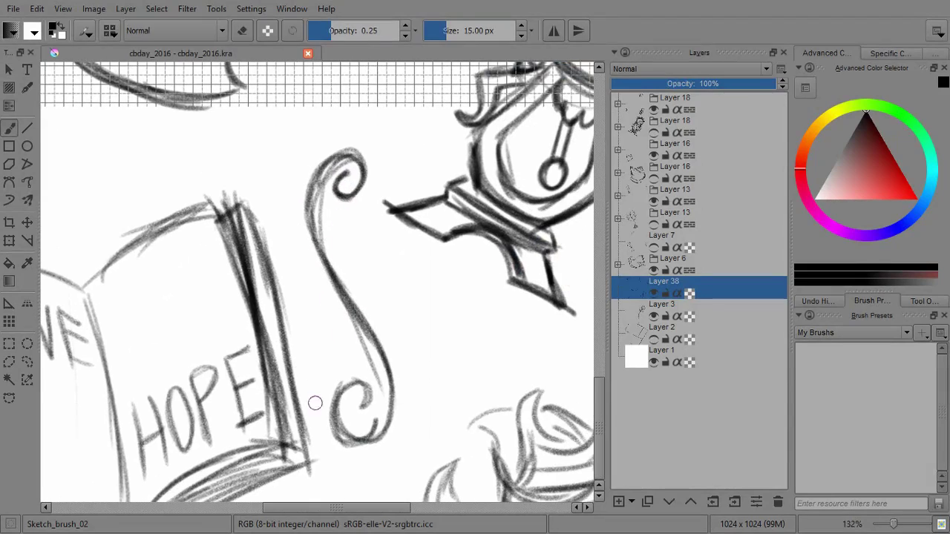
{"action": "left_click_drag", "start_coordinate": [353, 438], "coordinate": [371, 381]}
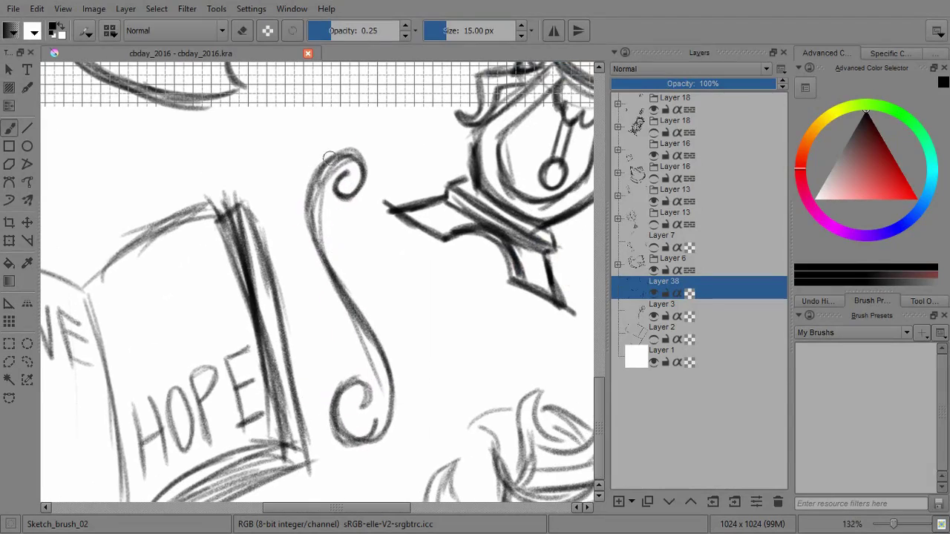
Try sketching a long leaf sweeping over the scroll's upper curl towards the clock, redrawing its outline
{"action": "left_click_drag", "start_coordinate": [307, 195], "coordinate": [352, 128]}
{"action": "mouse_move", "coordinate": [319, 168]}
{"action": "left_mouse_down"}
{"action": "mouse_move", "coordinate": [373, 120]}
{"action": "mouse_move", "coordinate": [403, 121]}
{"action": "left_mouse_up"}
{"action": "mouse_move", "coordinate": [325, 160]}
{"action": "left_mouse_down"}
{"action": "mouse_move", "coordinate": [380, 137]}
{"action": "mouse_move", "coordinate": [427, 135]}
{"action": "mouse_move", "coordinate": [347, 123]}
{"action": "mouse_move", "coordinate": [369, 112]}
{"action": "mouse_move", "coordinate": [344, 128]}
{"action": "left_mouse_up"}
{"action": "left_click_drag", "start_coordinate": [307, 185], "coordinate": [363, 113]}
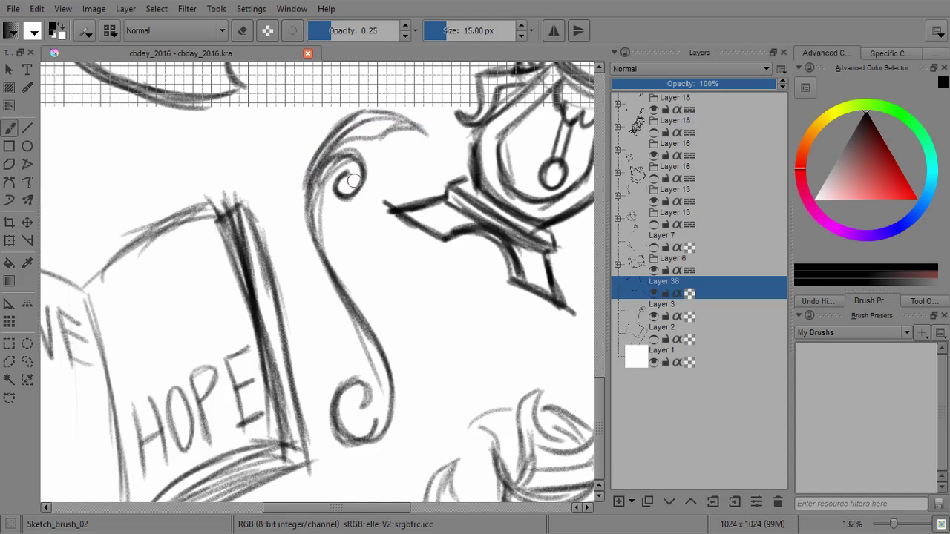
{"action": "key", "text": "ctrl+z"}
{"action": "key", "text": "ctrl+z"}
{"action": "left_click_drag", "start_coordinate": [308, 184], "coordinate": [352, 114]}
{"action": "mouse_move", "coordinate": [317, 165]}
{"action": "left_mouse_down"}
{"action": "mouse_move", "coordinate": [368, 108]}
{"action": "mouse_move", "coordinate": [419, 120]}
{"action": "mouse_move", "coordinate": [423, 132]}
{"action": "left_mouse_up"}
{"action": "key", "text": "ctrl+z"}
{"action": "key", "text": "ctrl+z"}
{"action": "left_click_drag", "start_coordinate": [362, 116], "coordinate": [417, 137]}
{"action": "left_click_drag", "start_coordinate": [379, 113], "coordinate": [424, 138]}
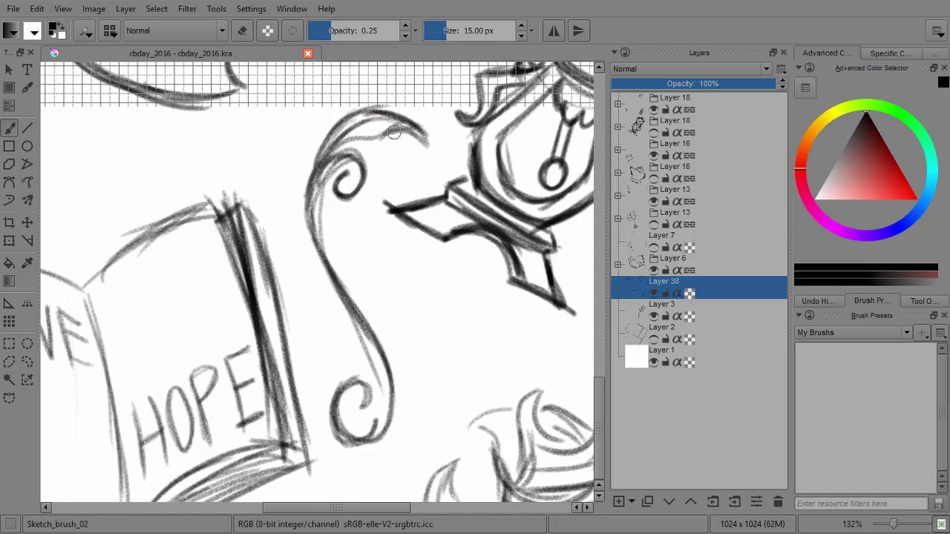
Check the new leaf in the repeating pattern and remove it from the scroll's upper curl
{"action": "key", "text": "minus"}
{"action": "key", "text": "minus"}
{"action": "key", "text": "minus"}
{"action": "key", "text": "minus"}
{"action": "key", "text": "minus"}
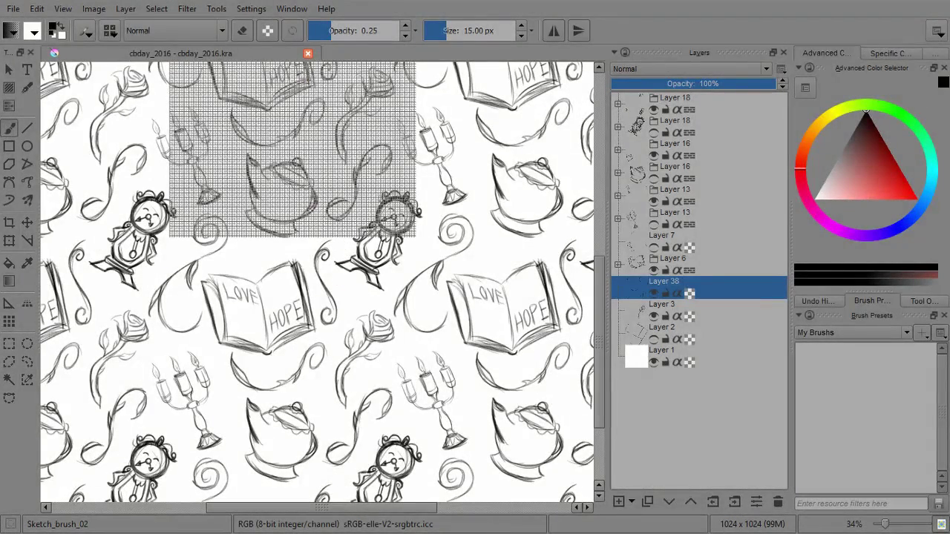
{"action": "key", "text": "plus"}
{"action": "key", "text": "plus"}
{"action": "key", "text": "plus"}
{"action": "key", "text": "plus"}
{"action": "key", "text": "plus"}
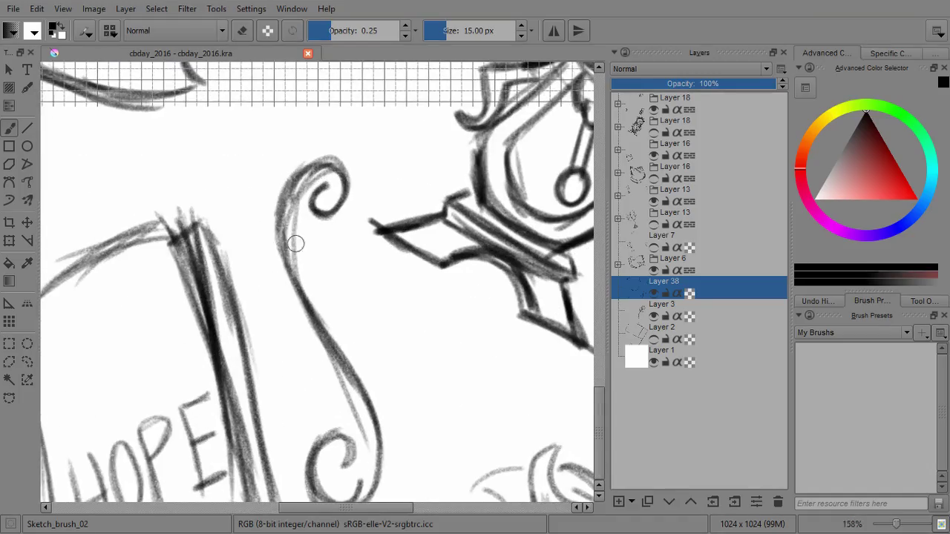
Sketch a small upright leaf on the right side of the scroll's middle, facing the clock
{"action": "key", "text": "minus"}
{"action": "key", "text": "minus"}
{"action": "key", "text": "minus"}
{"action": "key", "text": "minus"}
{"action": "key", "text": "minus"}
{"action": "scroll", "coordinate": [397, 252], "scroll_direction": "up", "scroll_amount": 2}
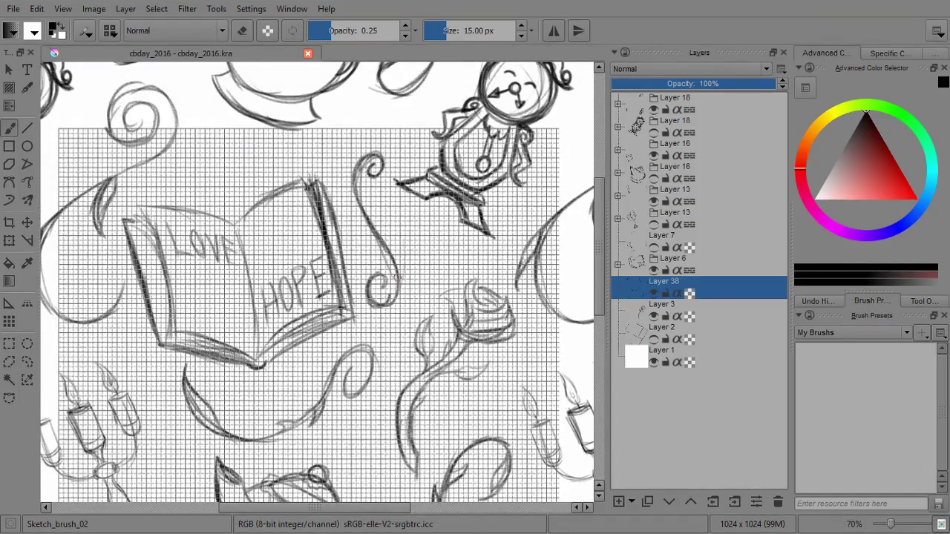
{"action": "left_click_drag", "start_coordinate": [404, 227], "coordinate": [357, 282]}
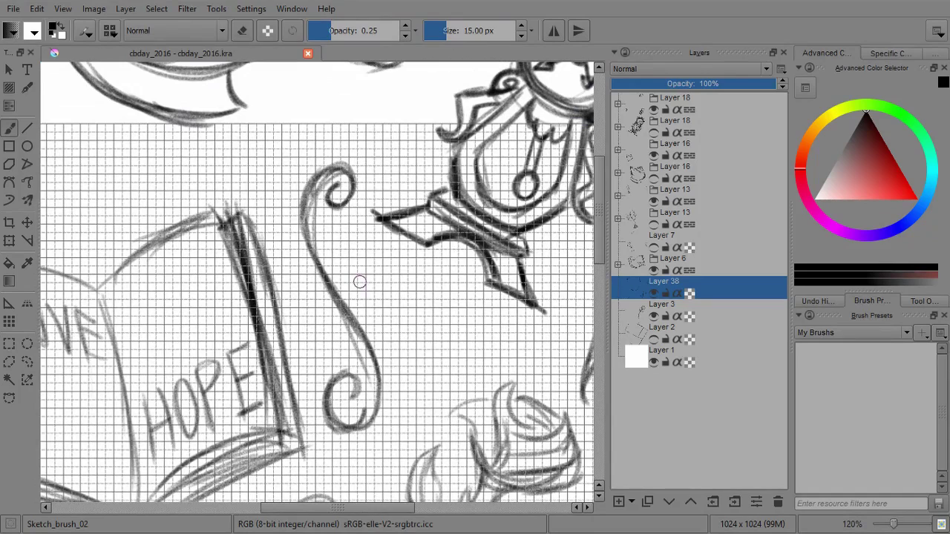
{"action": "key", "text": "plus"}
{"action": "key", "text": "plus"}
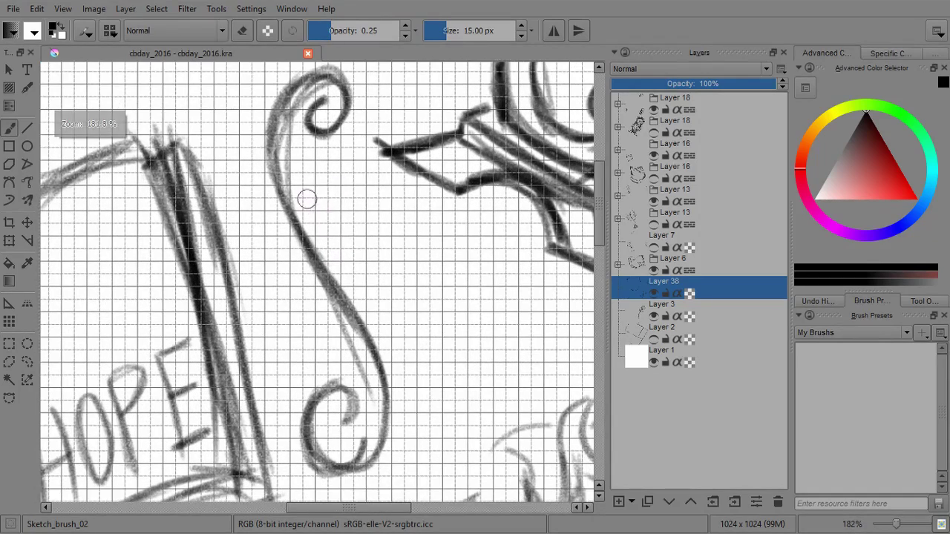
{"action": "mouse_move", "coordinate": [337, 270]}
{"action": "left_mouse_down"}
{"action": "mouse_move", "coordinate": [336, 192]}
{"action": "mouse_move", "coordinate": [371, 249]}
{"action": "mouse_move", "coordinate": [353, 304]}
{"action": "mouse_move", "coordinate": [359, 215]}
{"action": "mouse_move", "coordinate": [348, 312]}
{"action": "mouse_move", "coordinate": [354, 202]}
{"action": "mouse_move", "coordinate": [355, 272]}
{"action": "left_mouse_up"}
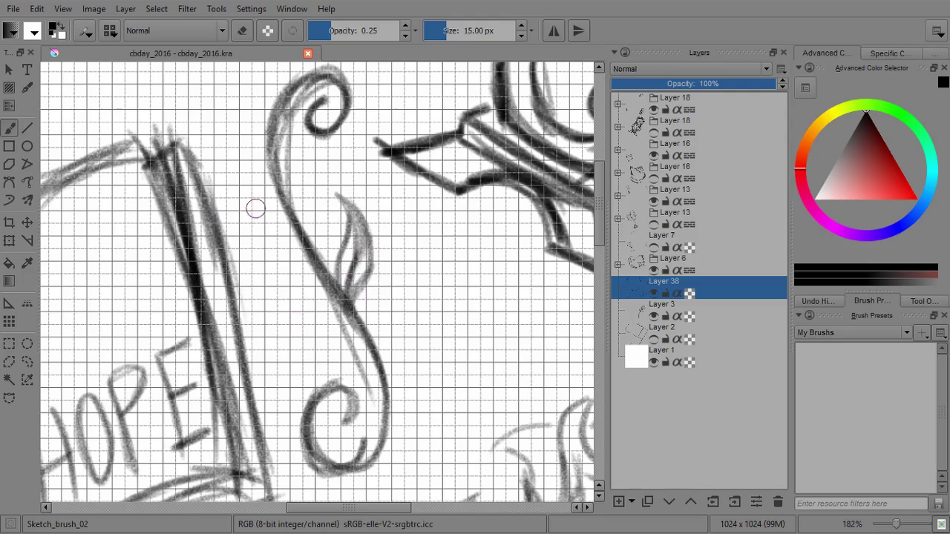
Rough out a second leaf on the scroll's left side below the upper curl, undoing unwanted strokes
{"action": "left_click_drag", "start_coordinate": [296, 242], "coordinate": [247, 164]}
{"action": "key", "text": "ctrl+z"}
{"action": "mouse_move", "coordinate": [280, 207]}
{"action": "left_mouse_down"}
{"action": "mouse_move", "coordinate": [244, 141]}
{"action": "mouse_move", "coordinate": [254, 117]}
{"action": "left_mouse_up"}
{"action": "mouse_move", "coordinate": [254, 117]}
{"action": "left_mouse_down"}
{"action": "mouse_move", "coordinate": [233, 187]}
{"action": "mouse_move", "coordinate": [273, 215]}
{"action": "mouse_move", "coordinate": [285, 204]}
{"action": "left_mouse_up"}
{"action": "mouse_move", "coordinate": [284, 204]}
{"action": "left_mouse_down"}
{"action": "mouse_move", "coordinate": [248, 193]}
{"action": "mouse_move", "coordinate": [252, 124]}
{"action": "left_mouse_up"}
{"action": "key", "text": "ctrl+z"}
{"action": "key", "text": "ctrl+z"}
{"action": "key", "text": "ctrl+z"}
{"action": "key", "text": "ctrl+z"}
{"action": "key", "text": "ctrl+z"}
{"action": "key", "text": "ctrl+z"}
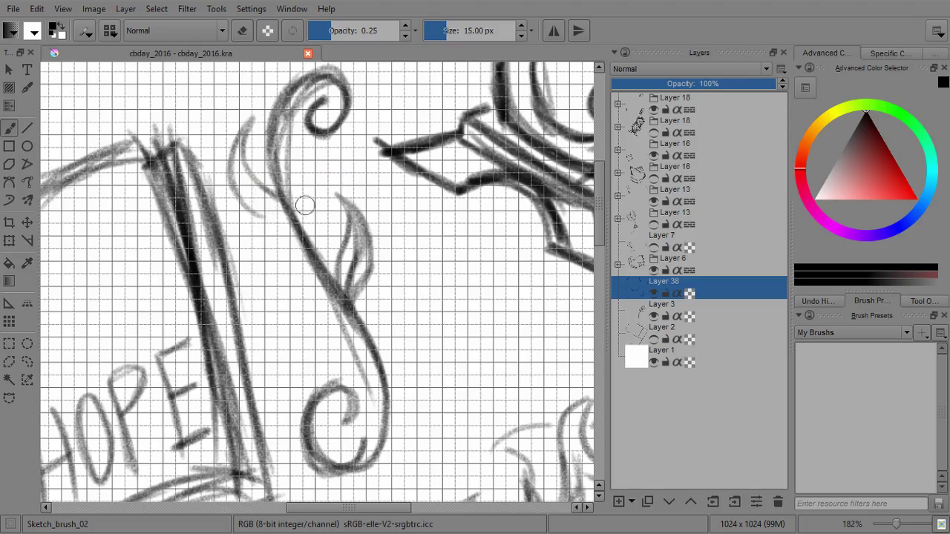
Finish the left leaf where it joins the scroll's stem and review the decoration across the repeating pattern
{"action": "mouse_move", "coordinate": [281, 209]}
{"action": "left_mouse_down"}
{"action": "mouse_move", "coordinate": [257, 151]}
{"action": "mouse_move", "coordinate": [280, 205]}
{"action": "left_mouse_up"}
{"action": "left_click_drag", "start_coordinate": [289, 249], "coordinate": [275, 130]}
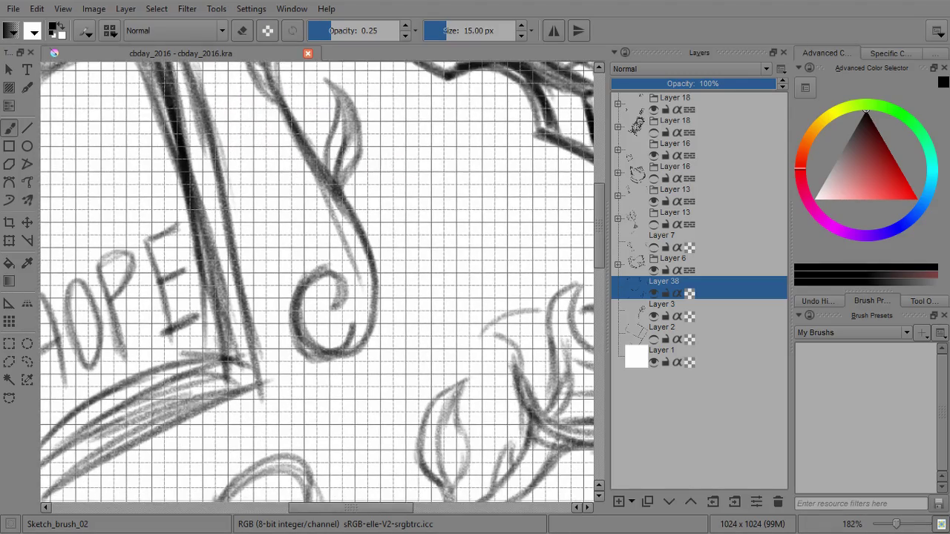
{"action": "left_click_drag", "start_coordinate": [383, 165], "coordinate": [358, 423]}
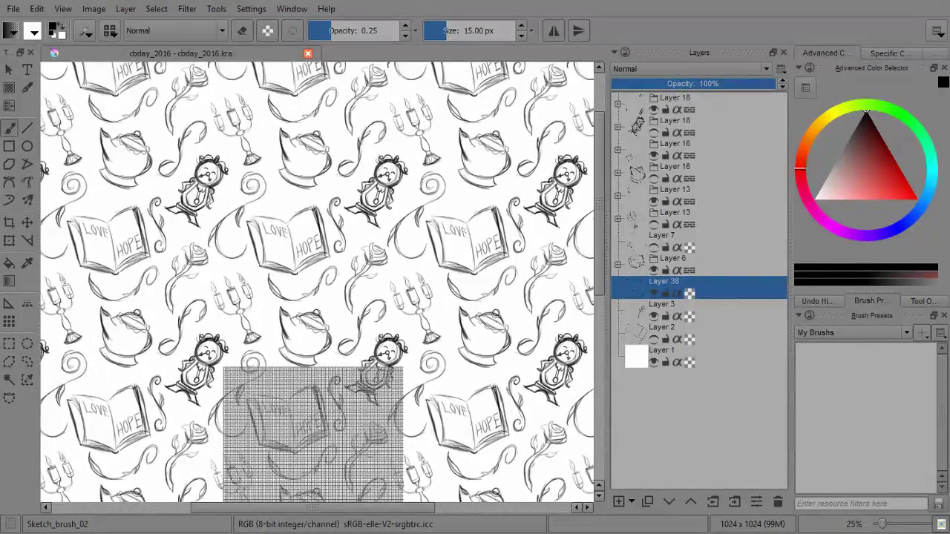
Review the repeating pattern across the canvas and hide the grid
{"action": "left_click_drag", "start_coordinate": [417, 282], "coordinate": [396, 227]}
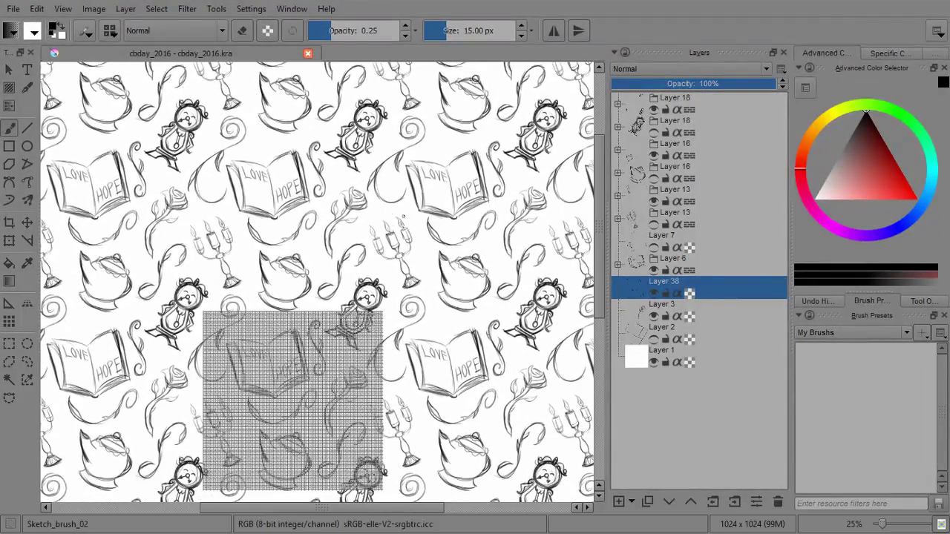
{"action": "mouse_move", "coordinate": [435, 266]}
{"action": "left_mouse_down"}
{"action": "mouse_move", "coordinate": [415, 188]}
{"action": "mouse_move", "coordinate": [456, 139]}
{"action": "left_mouse_up"}
{"action": "left_click", "coordinate": [63, 9]}
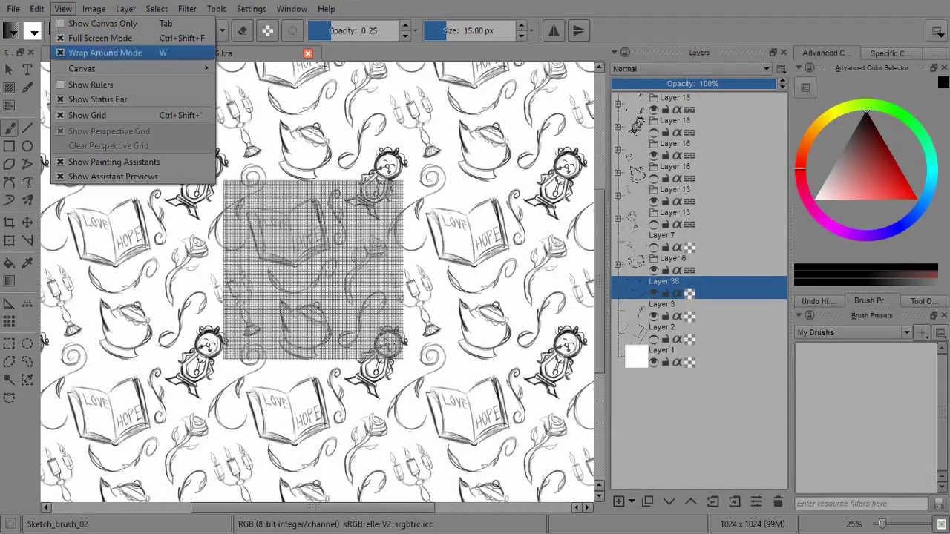
{"action": "left_click", "coordinate": [99, 115]}
{"action": "left_click_drag", "start_coordinate": [460, 194], "coordinate": [450, 208]}
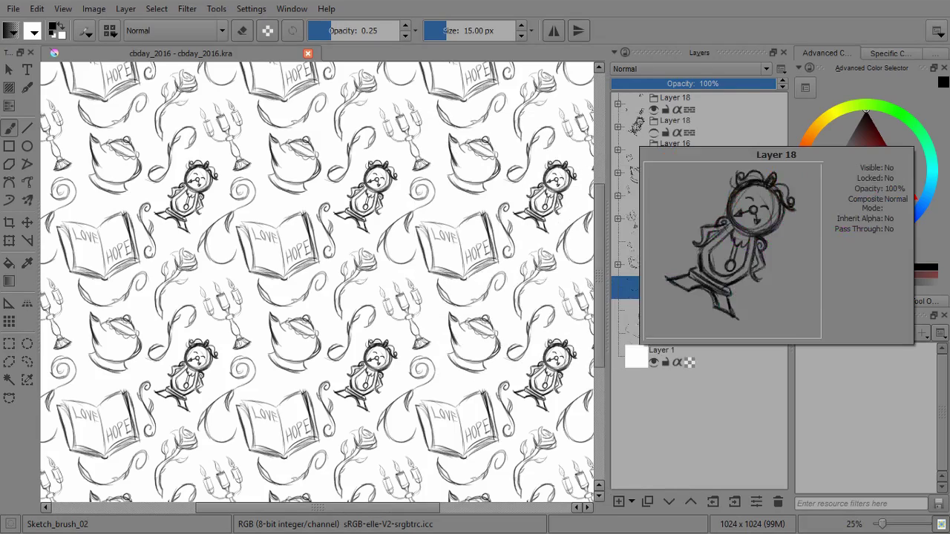
Add a new paint layer and raise it to the top of the layer stack
{"action": "left_click", "coordinate": [674, 98]}
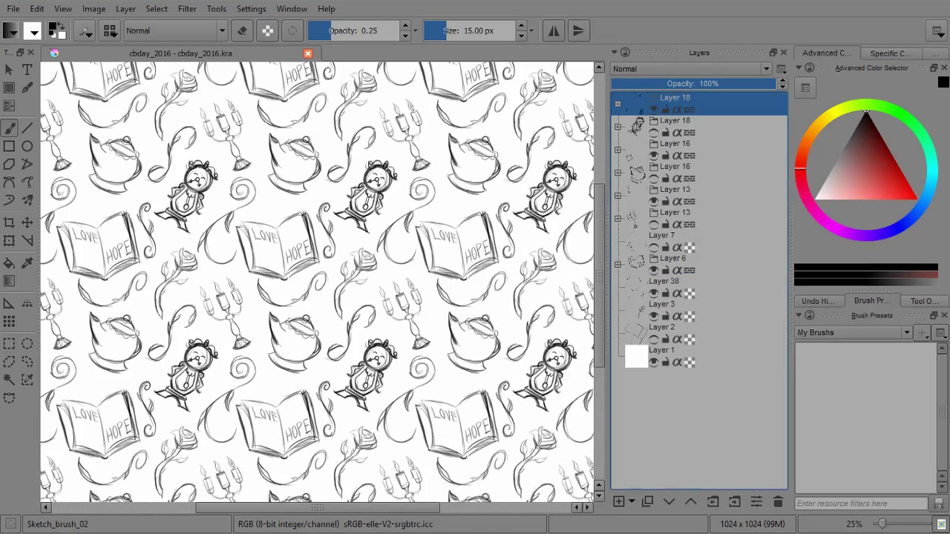
{"action": "left_click", "coordinate": [674, 284]}
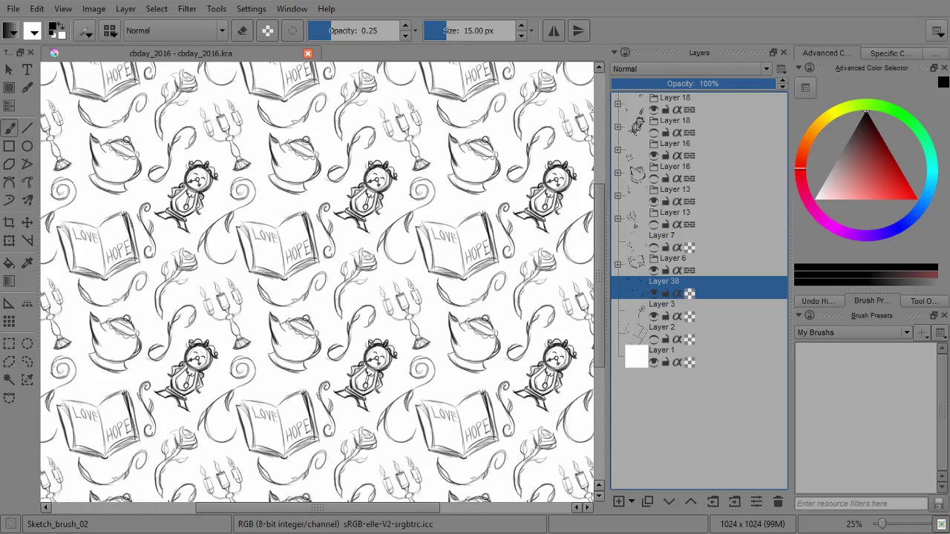
{"action": "left_click", "coordinate": [619, 501]}
{"action": "left_click", "coordinate": [690, 502]}
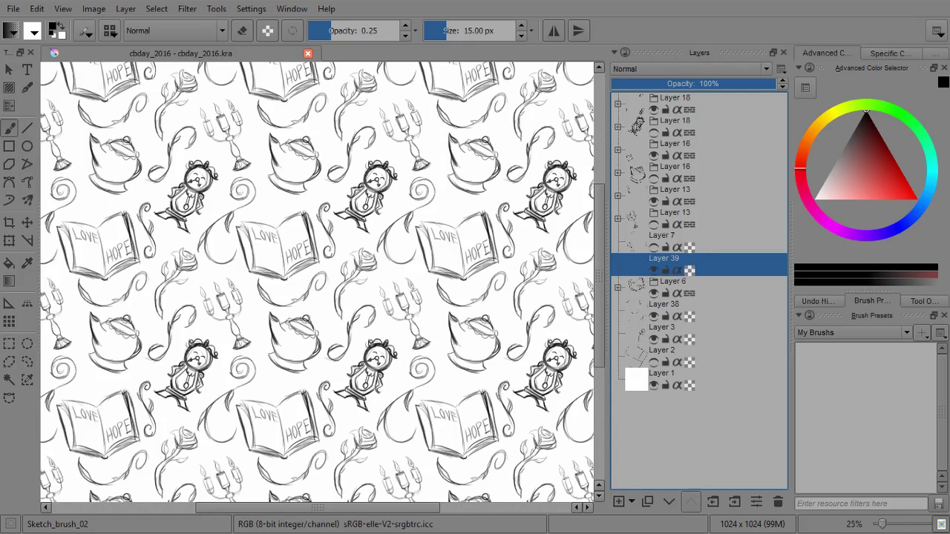
{"action": "left_click", "coordinate": [690, 502]}
{"action": "left_click", "coordinate": [690, 501]}
{"action": "left_click", "coordinate": [690, 501]}
{"action": "left_click", "coordinate": [691, 502]}
{"action": "left_click", "coordinate": [690, 502]}
{"action": "left_click", "coordinate": [690, 502]}
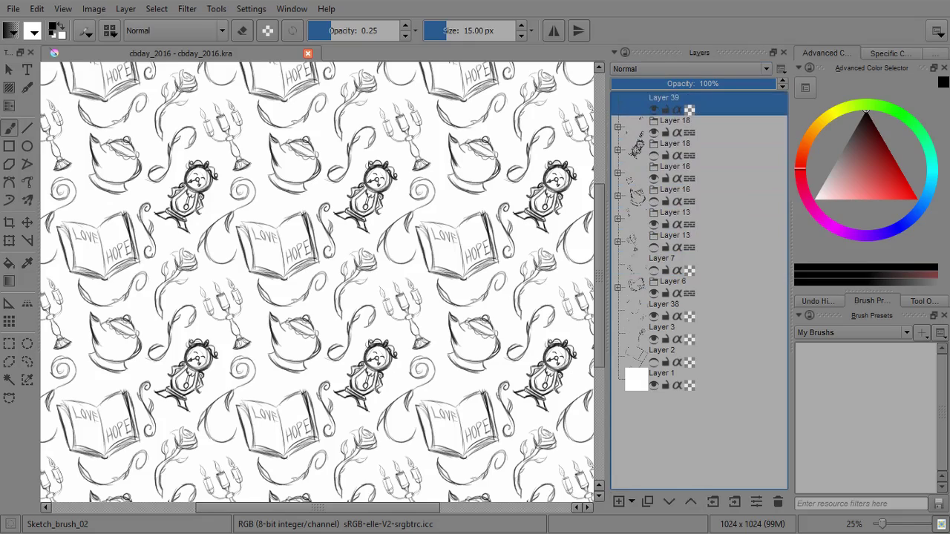
Fill the new top layer with a dark yellow at opacity 1.00
{"action": "left_click", "coordinate": [829, 114]}
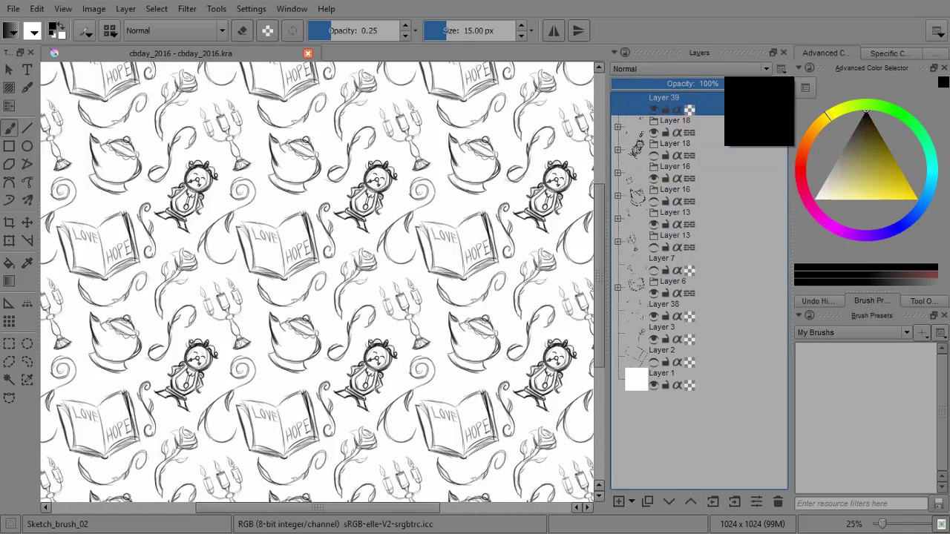
{"action": "left_click_drag", "start_coordinate": [895, 171], "coordinate": [906, 178]}
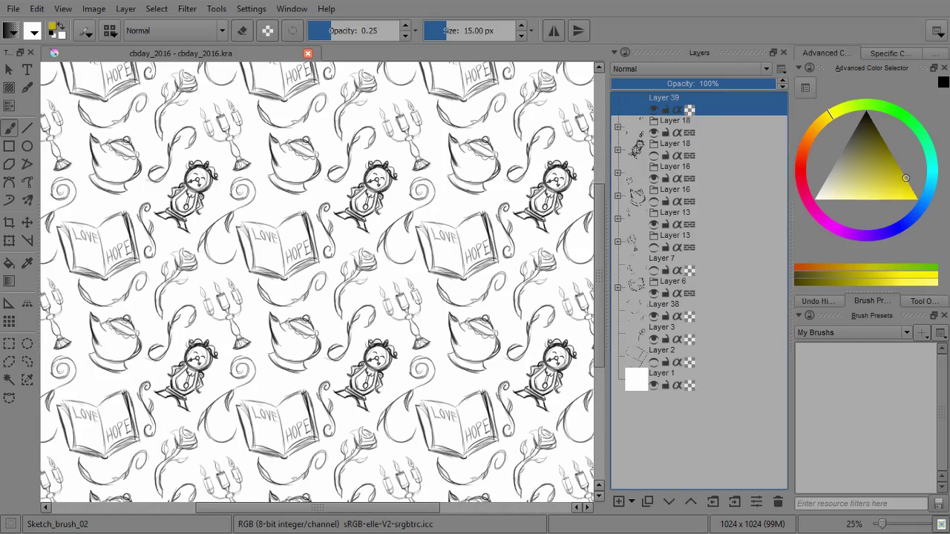
{"action": "left_click", "coordinate": [9, 263]}
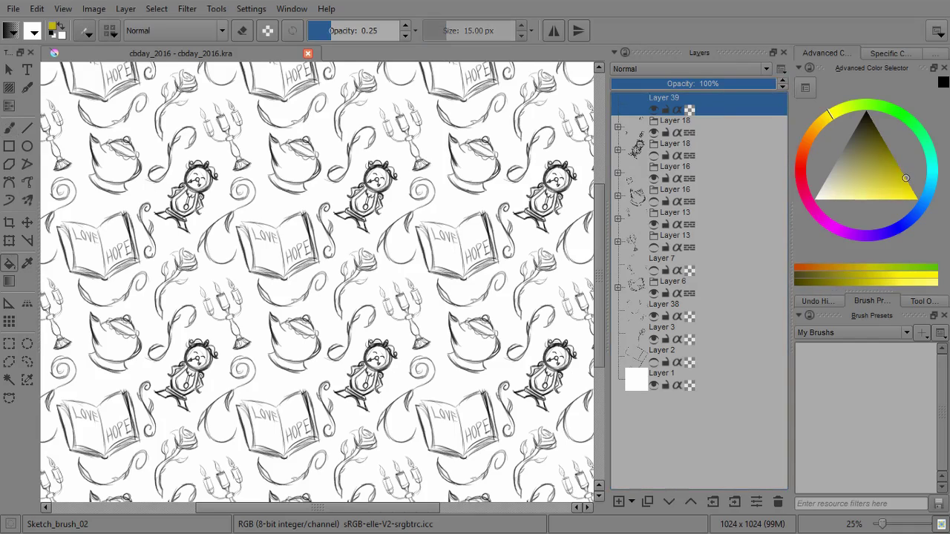
{"action": "left_click", "coordinate": [319, 282]}
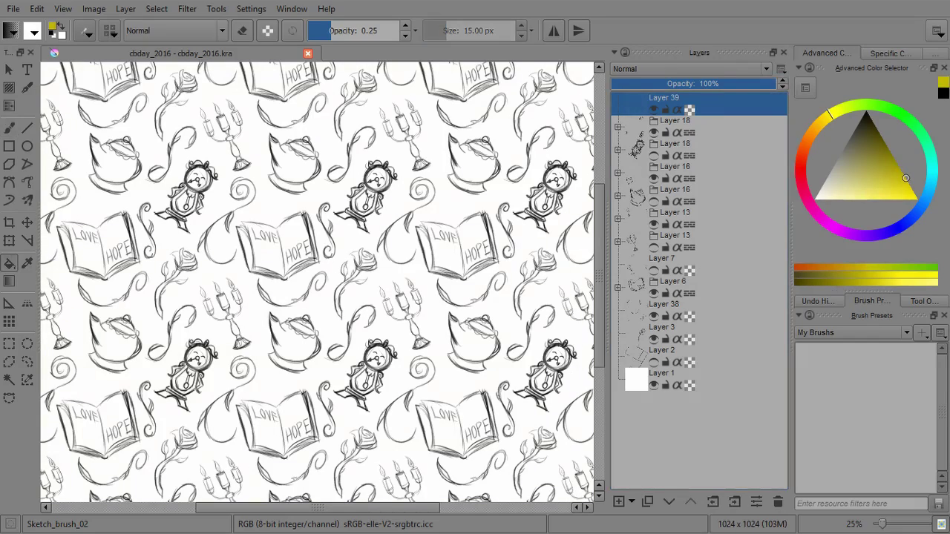
{"action": "left_click_drag", "start_coordinate": [340, 31], "coordinate": [400, 30]}
{"action": "left_click", "coordinate": [319, 282]}
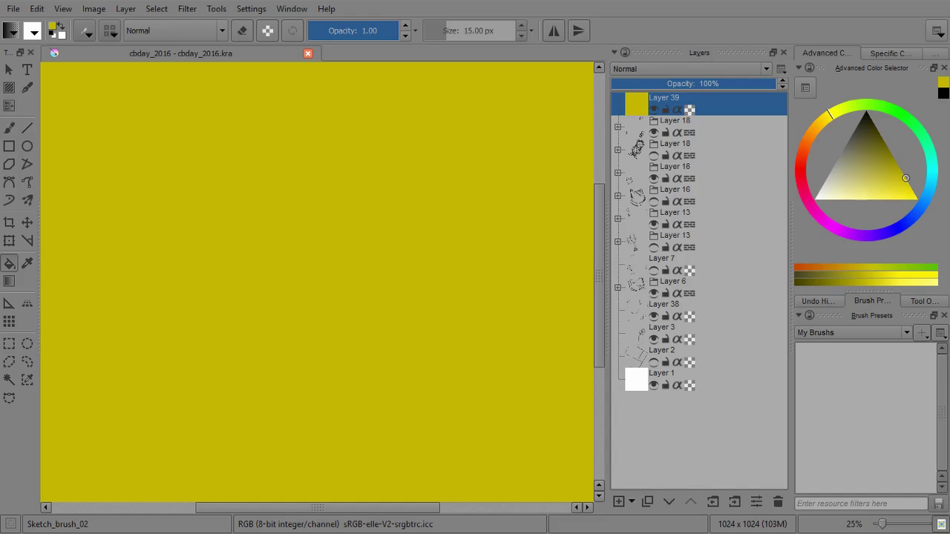
Try the Multiply and Overlay blending modes on the yellow layer, undo them and delete the layer
{"action": "left_click", "coordinate": [689, 68]}
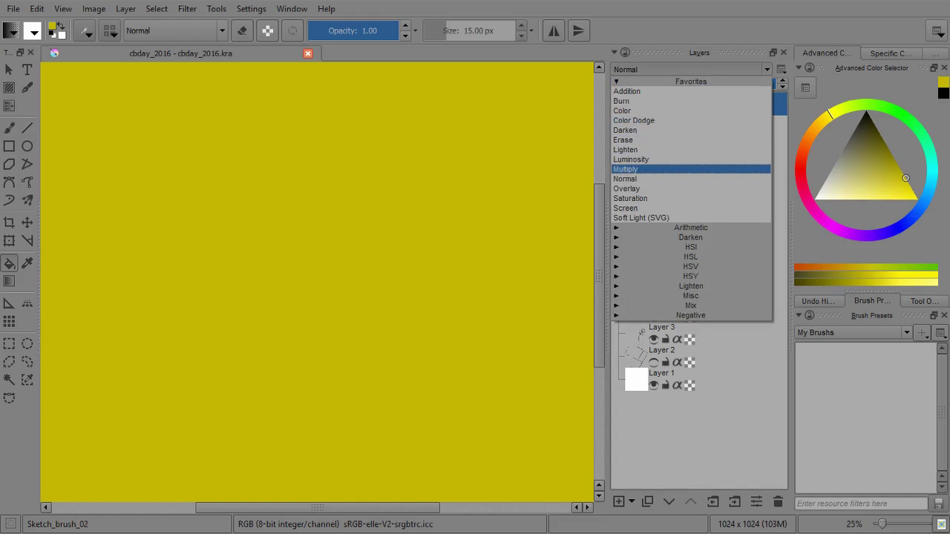
{"action": "left_click", "coordinate": [688, 169]}
{"action": "left_click", "coordinate": [689, 69]}
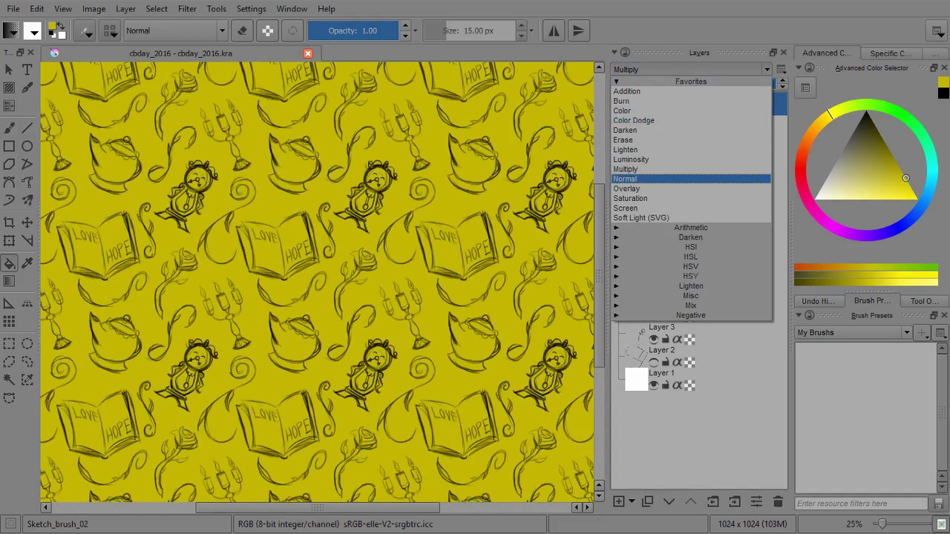
{"action": "left_click", "coordinate": [689, 188]}
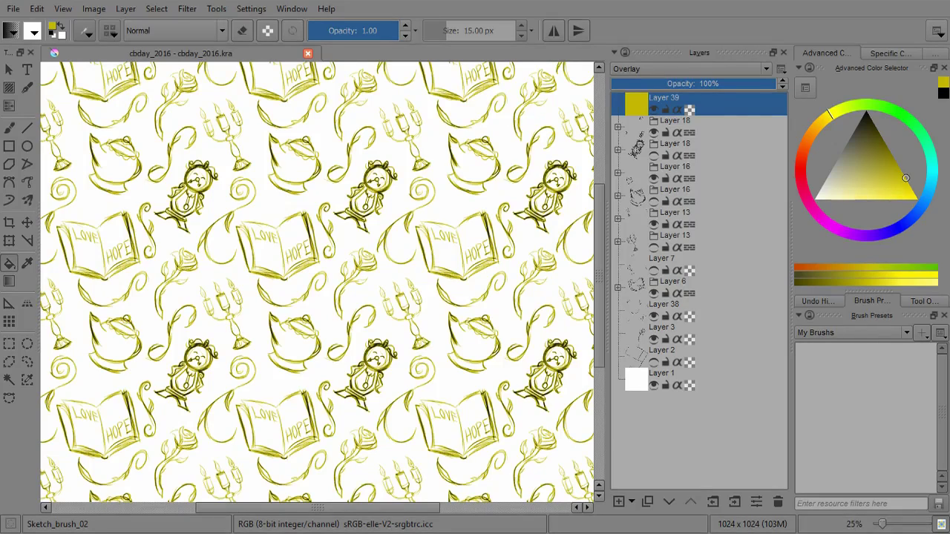
{"action": "key", "text": "ctrl+z"}
{"action": "key", "text": "ctrl+z"}
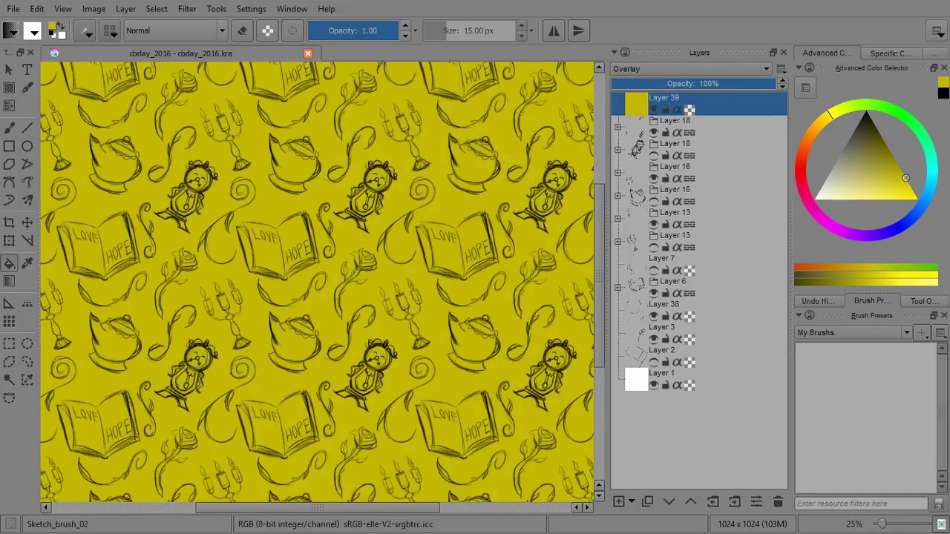
{"action": "left_click", "coordinate": [778, 503]}
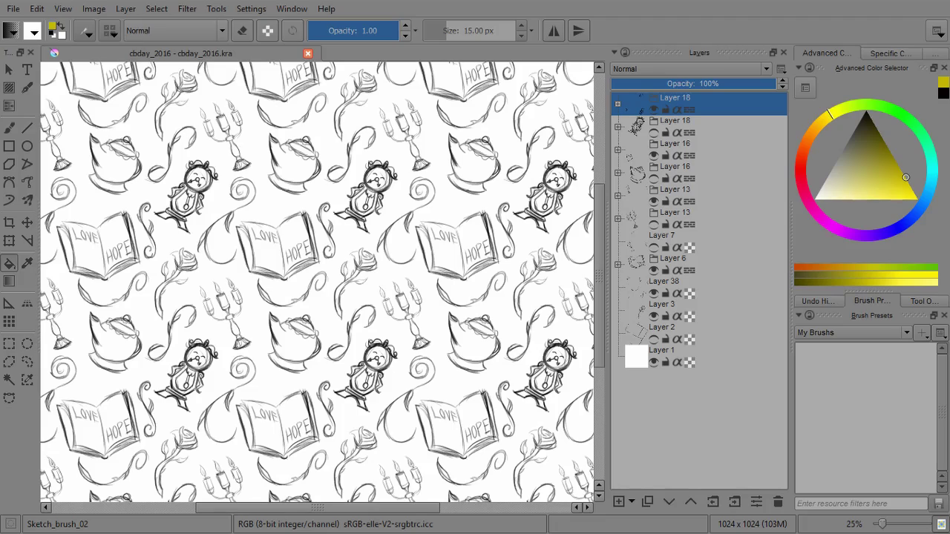
Create a group layer above Layer 2 and move Layer 2 into it
{"action": "left_click", "coordinate": [713, 287]}
{"action": "left_click", "coordinate": [712, 334]}
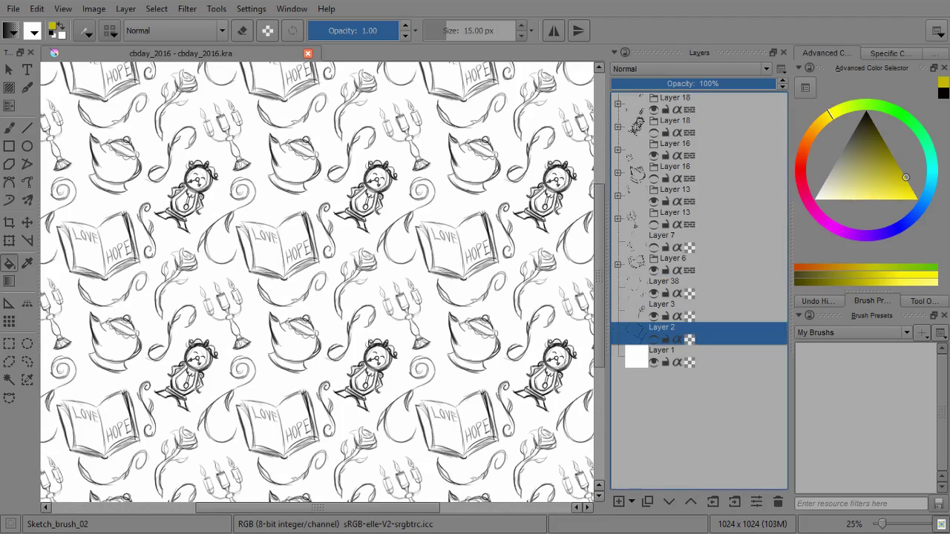
{"action": "key", "text": "ctrl+g"}
{"action": "left_click", "coordinate": [713, 357]}
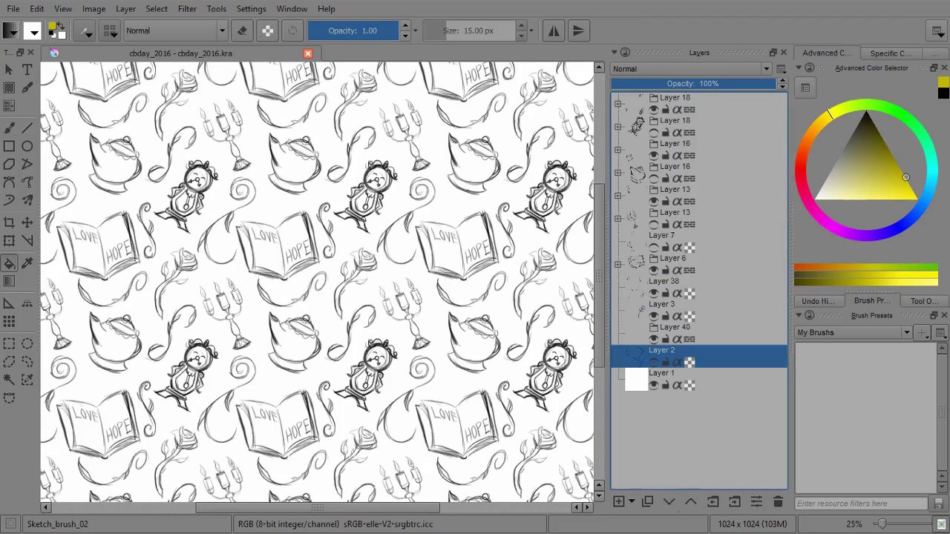
{"action": "left_click", "coordinate": [691, 502]}
{"action": "left_click", "coordinate": [735, 502]}
Move Layer 3, Layer 38 and the Layer 6 group into the new group
{"action": "left_click", "coordinate": [712, 311]}
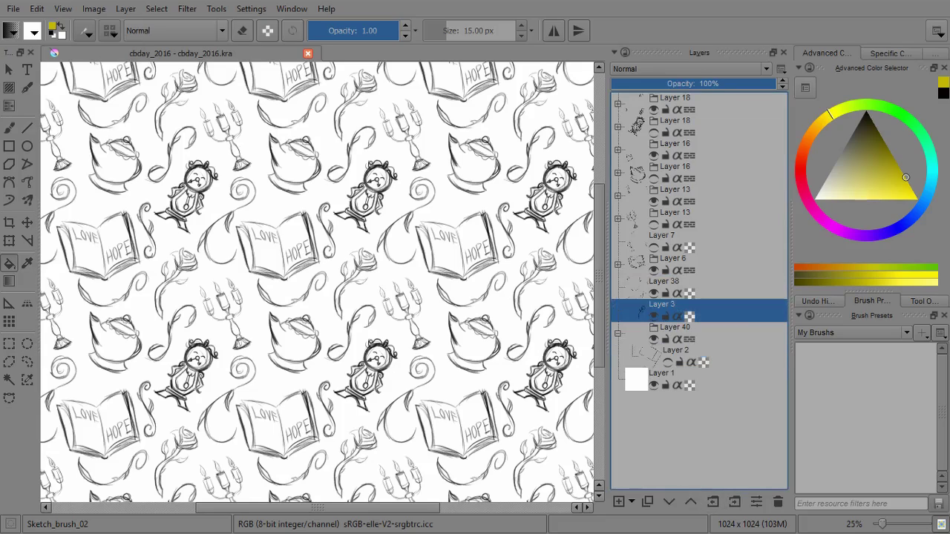
{"action": "left_click", "coordinate": [734, 502]}
{"action": "left_click", "coordinate": [713, 288]}
{"action": "left_click", "coordinate": [734, 502]}
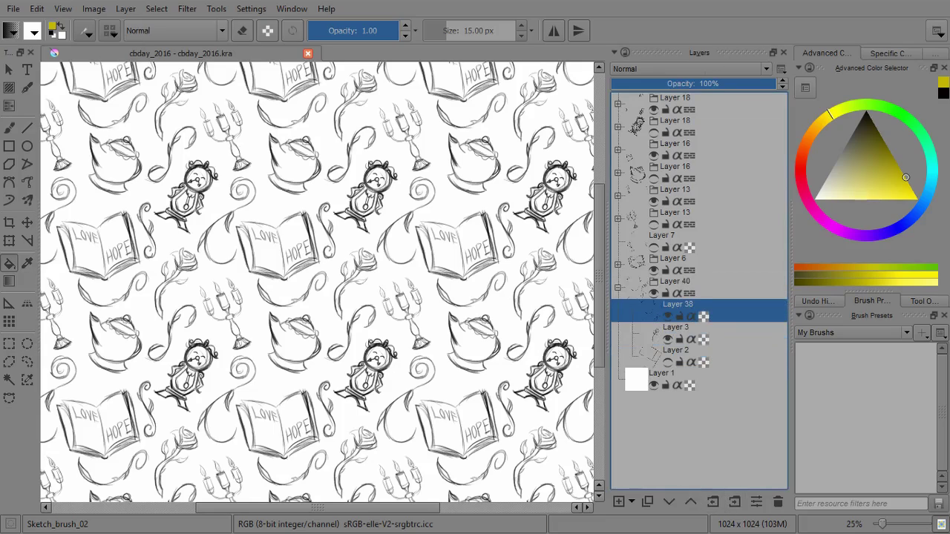
{"action": "left_click", "coordinate": [672, 259]}
{"action": "left_click", "coordinate": [734, 501]}
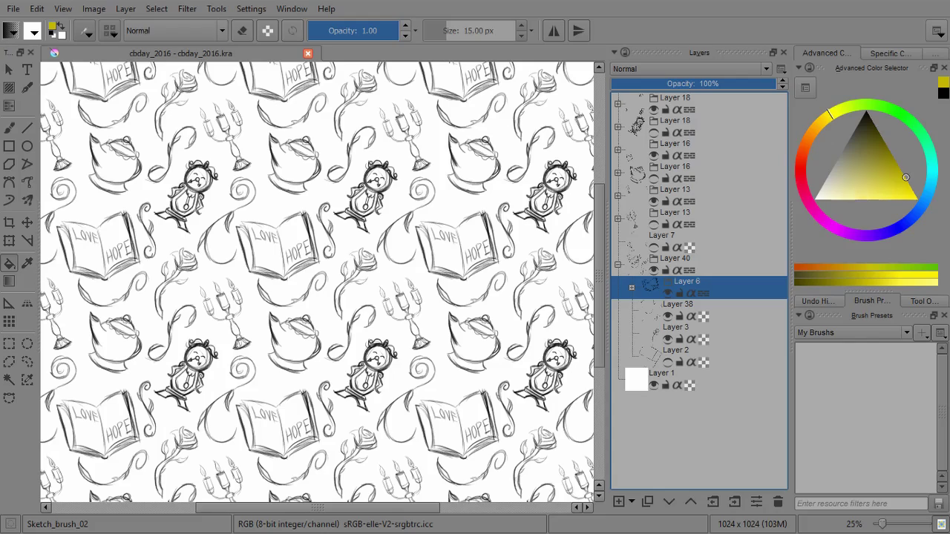
Move Layer 7, both Layer 13 groups and the hidden Layer 16 group into the new group
{"action": "left_click", "coordinate": [672, 213]}
{"action": "left_click", "coordinate": [672, 236]}
{"action": "left_click", "coordinate": [734, 502]}
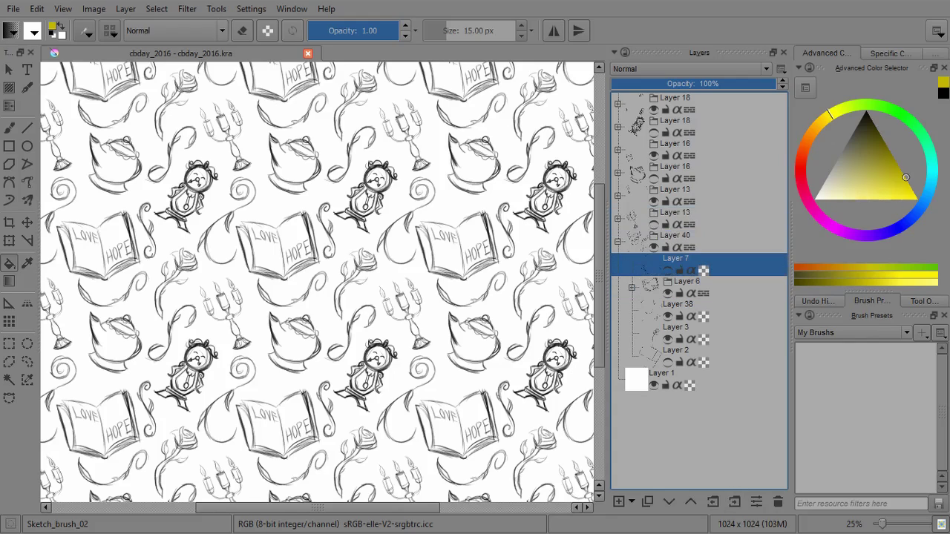
{"action": "left_click", "coordinate": [672, 213]}
{"action": "left_click", "coordinate": [733, 502]}
{"action": "left_click", "coordinate": [671, 190]}
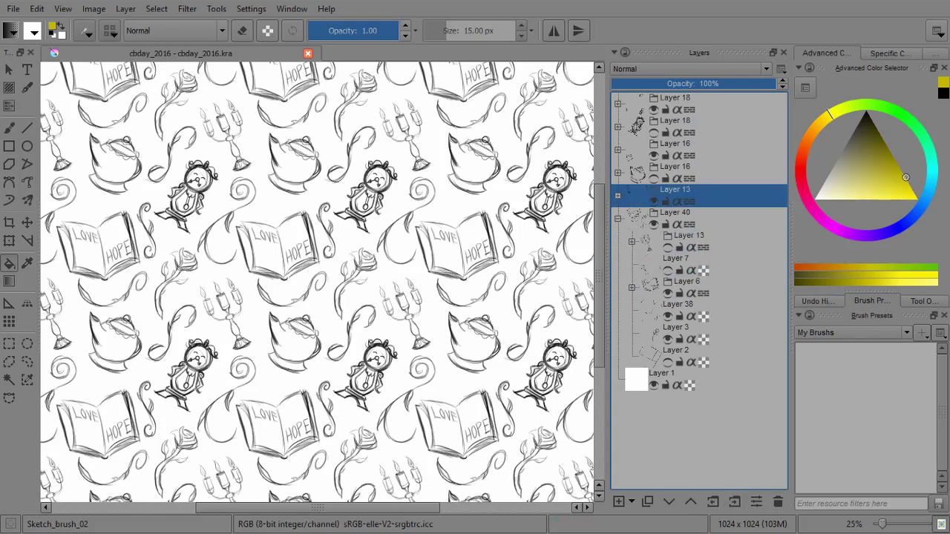
{"action": "left_click", "coordinate": [734, 502]}
{"action": "left_click", "coordinate": [671, 167]}
{"action": "left_click", "coordinate": [734, 501]}
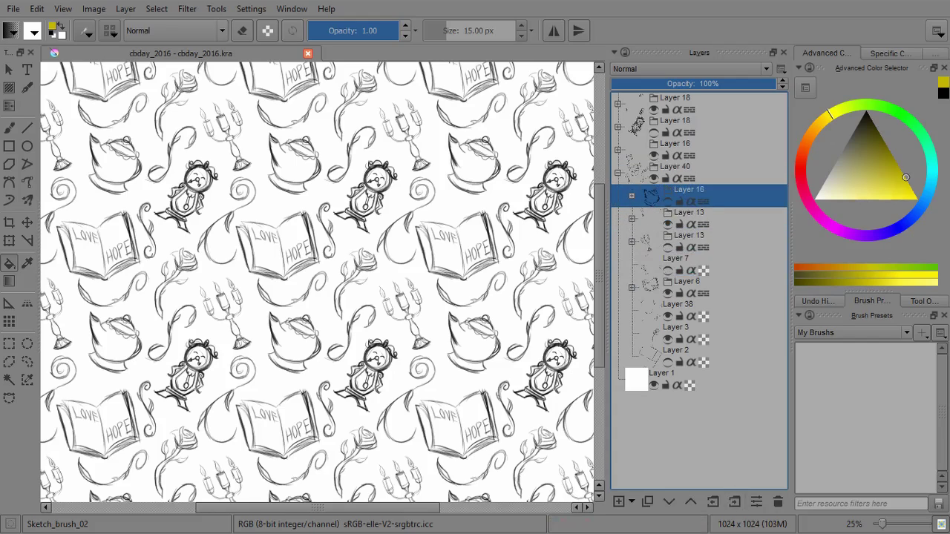
{"action": "left_click", "coordinate": [671, 144]}
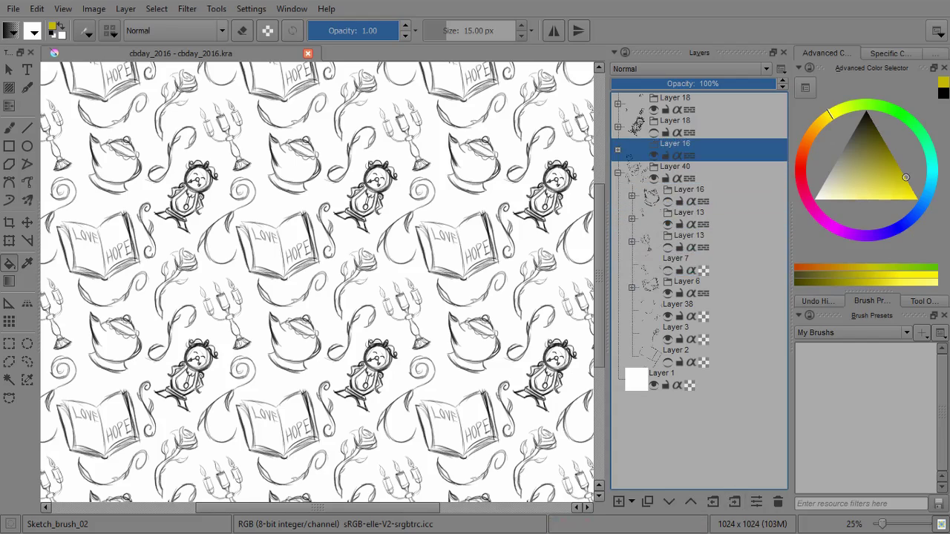
Undo moving the sketch layers into the group, keeping the empty group above Layer 2
{"action": "key", "text": "ctrl+z"}
{"action": "key", "text": "ctrl+z"}
{"action": "key", "text": "ctrl+z"}
{"action": "key", "text": "ctrl+z"}
{"action": "key", "text": "ctrl+z"}
{"action": "key", "text": "ctrl+z"}
{"action": "key", "text": "ctrl+z"}
{"action": "key", "text": "ctrl+z"}
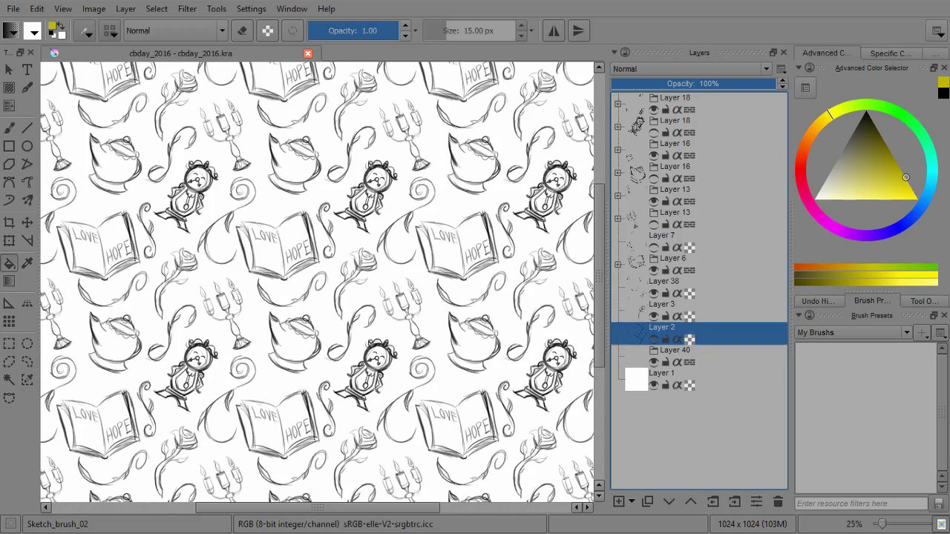
{"action": "key", "text": "ctrl+z"}
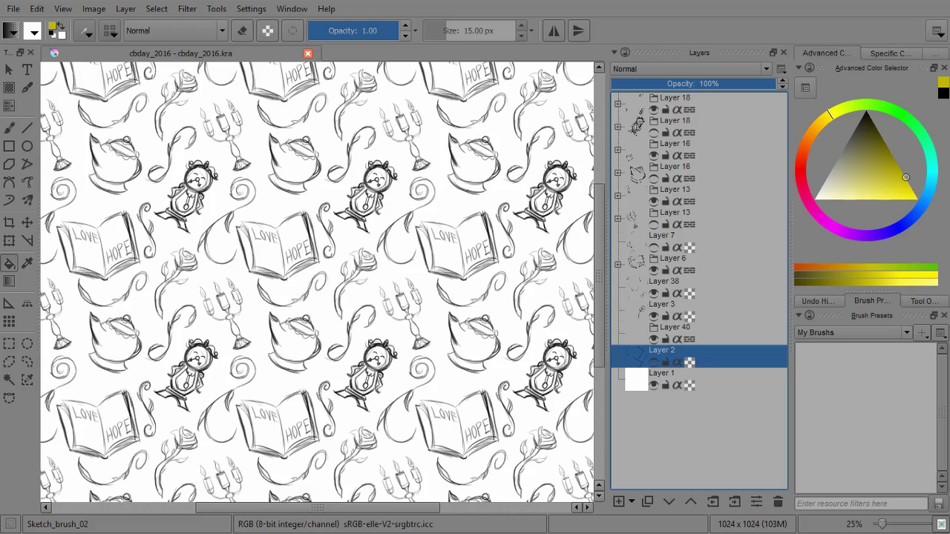
Start an HSV/HSL Adjustment filter layer in the empty group with Colorize on, saturation 50 and lightness 55
{"action": "left_click", "coordinate": [661, 328]}
{"action": "left_click", "coordinate": [631, 501]}
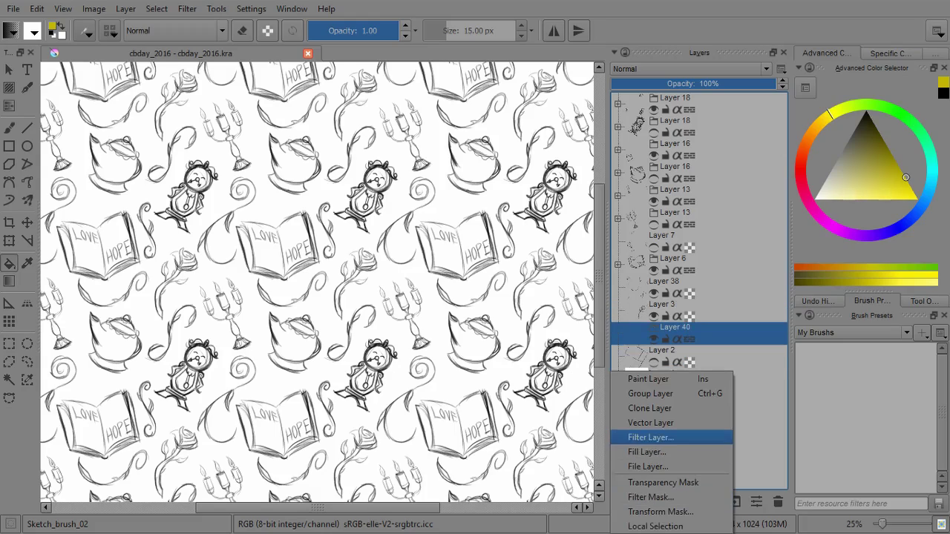
{"action": "left_click", "coordinate": [650, 437]}
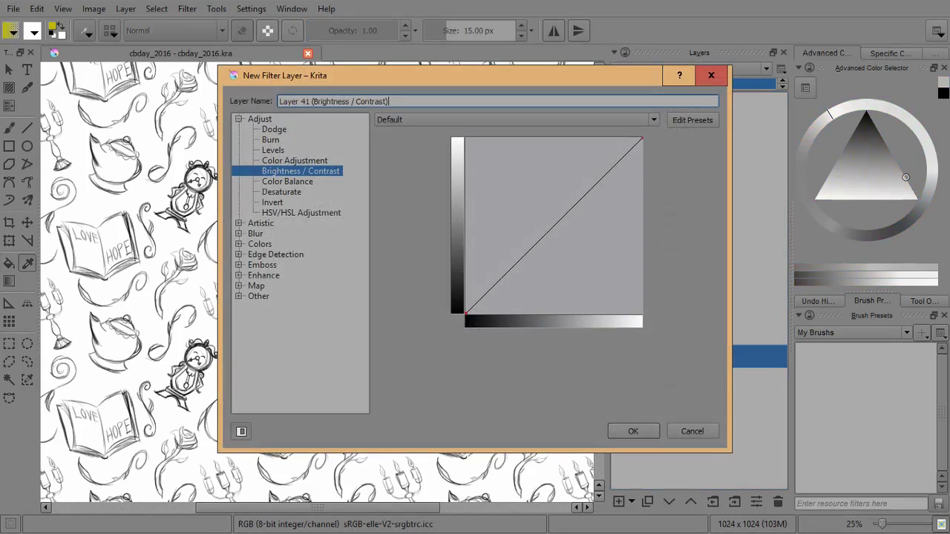
{"action": "left_click", "coordinate": [301, 213]}
{"action": "left_click", "coordinate": [422, 217]}
{"action": "left_click", "coordinate": [522, 184]}
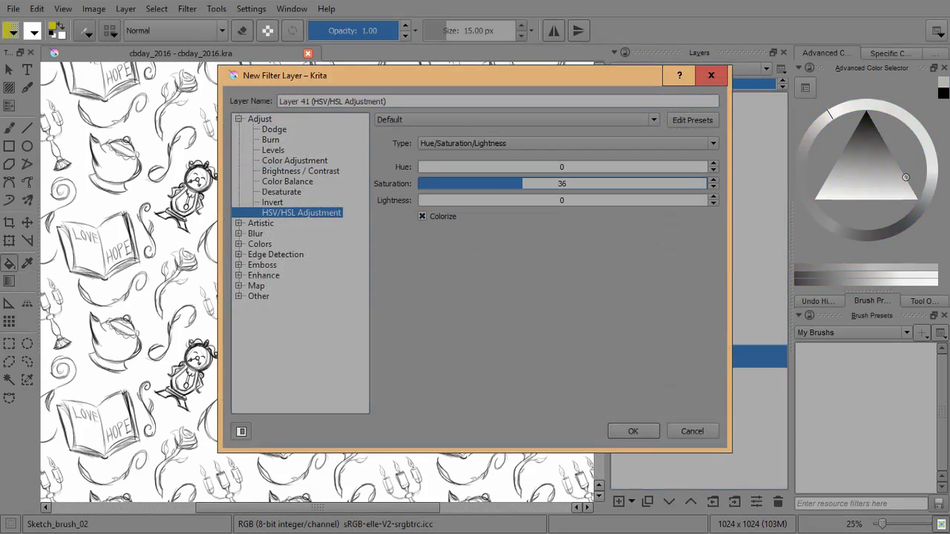
{"action": "left_click_drag", "start_coordinate": [522, 184], "coordinate": [642, 200]}
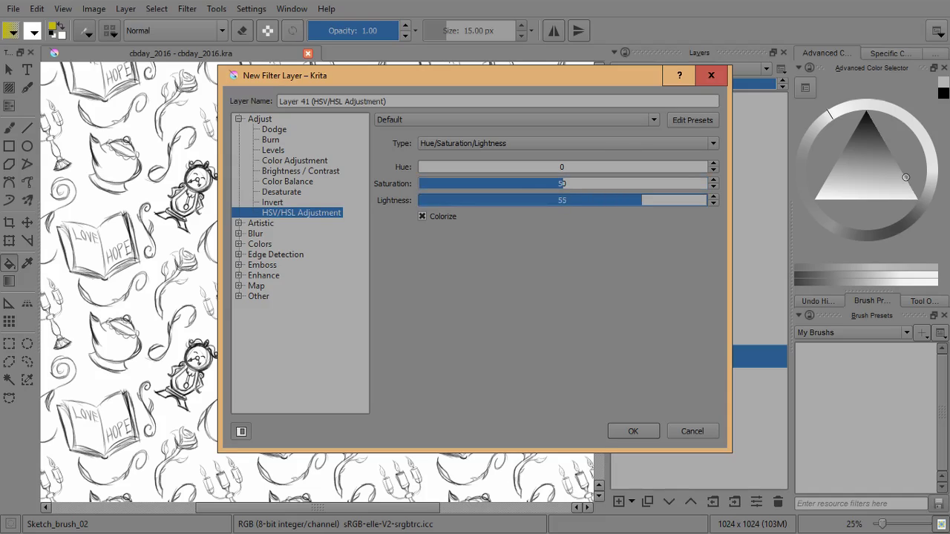
Try lightness 50 and hue 147 in the filter layer settings and cancel the filter layer
{"action": "key", "text": "Down"}
{"action": "key", "text": "Down"}
{"action": "key", "text": "Down"}
{"action": "key", "text": "Down"}
{"action": "key", "text": "Down"}
{"action": "left_click_drag", "start_coordinate": [528, 167], "coordinate": [537, 167]}
{"action": "left_click_drag", "start_coordinate": [494, 83], "coordinate": [404, 62]}
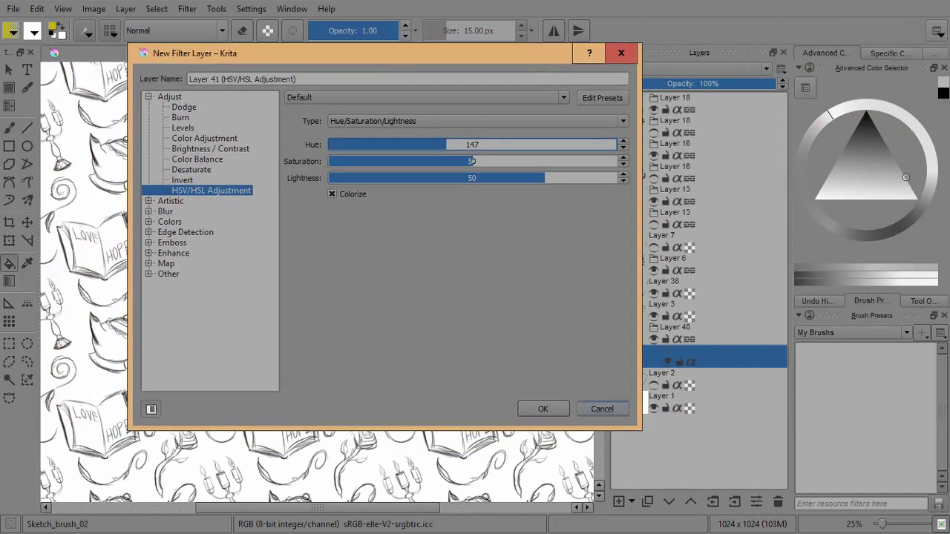
{"action": "left_click", "coordinate": [601, 409]}
Raise the empty Layer 40 group to the top of the layer stack
{"action": "left_click", "coordinate": [691, 502]}
{"action": "left_click", "coordinate": [691, 501]}
{"action": "left_click", "coordinate": [691, 502]}
{"action": "left_click", "coordinate": [690, 502]}
{"action": "left_click", "coordinate": [690, 501]}
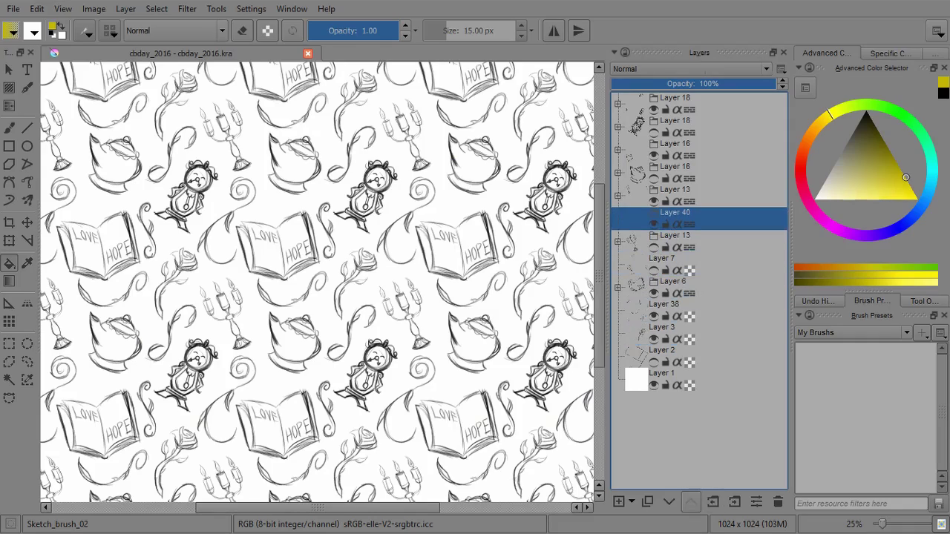
{"action": "left_click", "coordinate": [691, 502]}
{"action": "left_click", "coordinate": [691, 501]}
{"action": "left_click", "coordinate": [691, 502]}
{"action": "left_click", "coordinate": [691, 502]}
{"action": "left_click", "coordinate": [691, 501]}
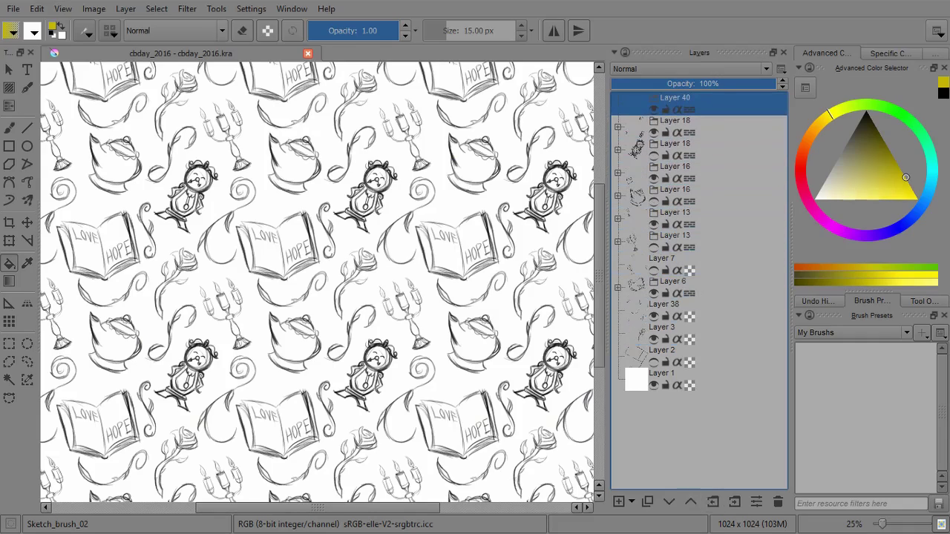
Move the empty Layer 40 group back down the stack and remove it from the document
{"action": "left_click", "coordinate": [669, 502]}
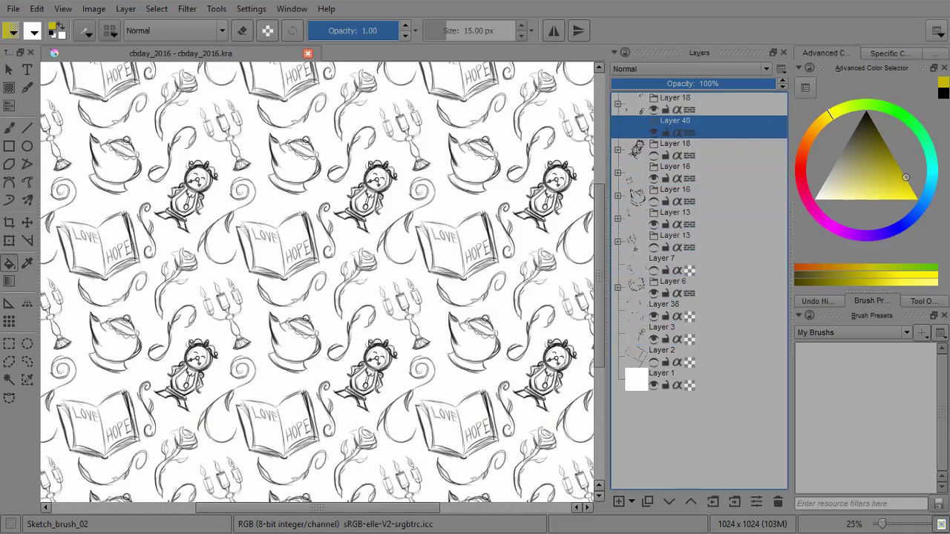
{"action": "key", "text": "ctrl+["}
{"action": "key", "text": "ctrl+["}
{"action": "key", "text": "ctrl+["}
{"action": "key", "text": "ctrl+["}
{"action": "key", "text": "ctrl+["}
{"action": "key", "text": "ctrl+["}
{"action": "key", "text": "ctrl+["}
{"action": "key", "text": "ctrl+["}
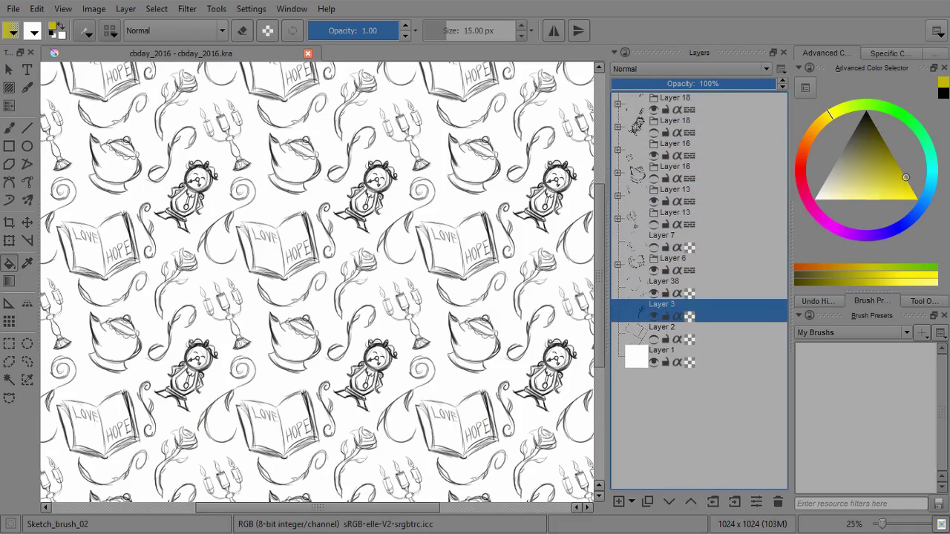
Add a new paint layer above Layer 2 and raise it to the top of the layer stack
{"action": "left_click", "coordinate": [698, 333]}
{"action": "left_click", "coordinate": [618, 502]}
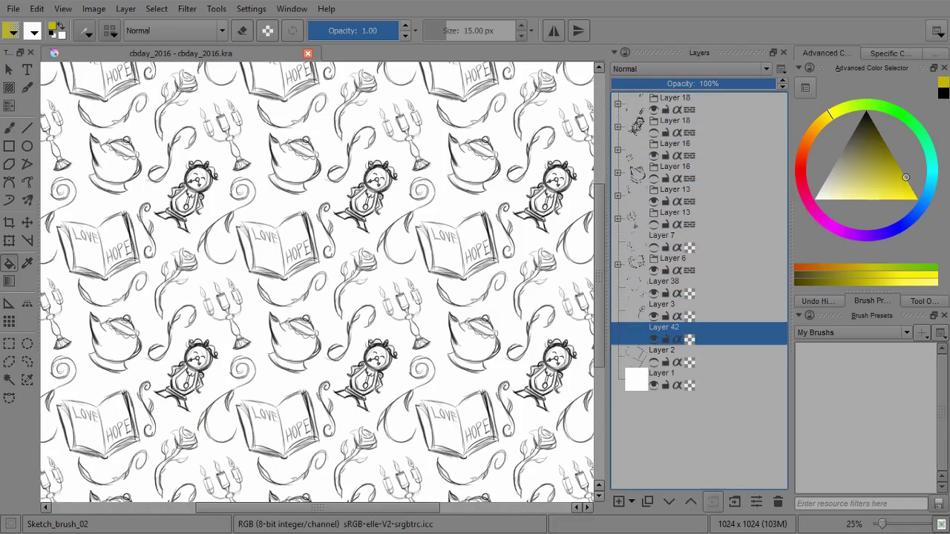
{"action": "left_click", "coordinate": [691, 502]}
{"action": "left_click", "coordinate": [691, 502]}
{"action": "left_click", "coordinate": [690, 502]}
{"action": "left_click", "coordinate": [691, 502]}
{"action": "left_click", "coordinate": [691, 502]}
{"action": "left_click", "coordinate": [691, 502]}
{"action": "left_click", "coordinate": [690, 502]}
{"action": "left_click", "coordinate": [691, 501]}
{"action": "left_click", "coordinate": [691, 501]}
{"action": "left_click", "coordinate": [691, 502]}
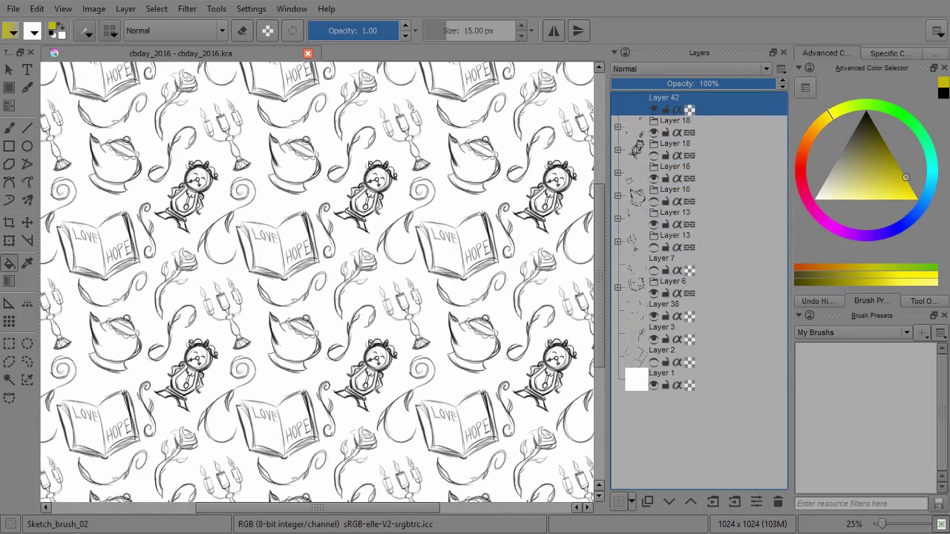
Start an HSV/HSL Adjustment filter layer above the new top layer with Colorize on, saturation 50 and lightness 50
{"action": "left_click", "coordinate": [632, 502]}
{"action": "left_click", "coordinate": [650, 437]}
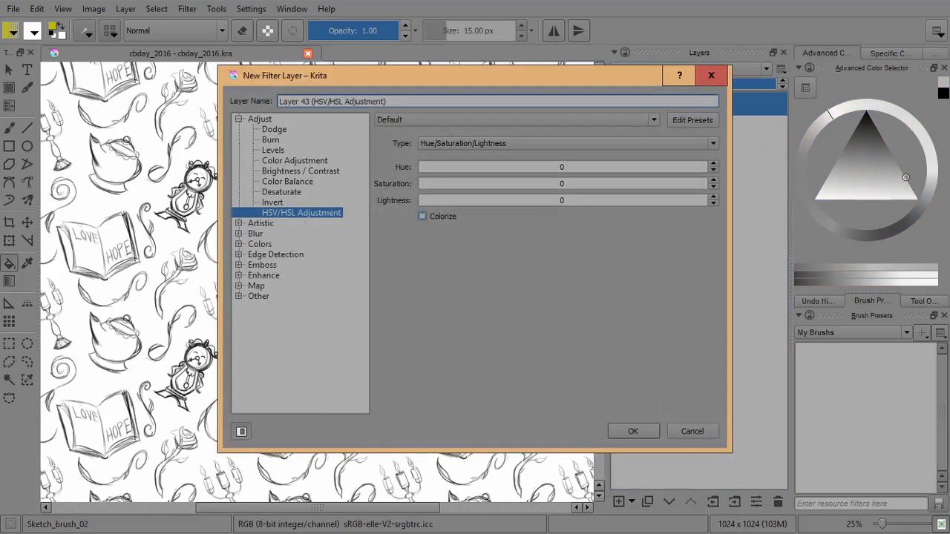
{"action": "left_click", "coordinate": [422, 216]}
{"action": "left_click", "coordinate": [563, 184]}
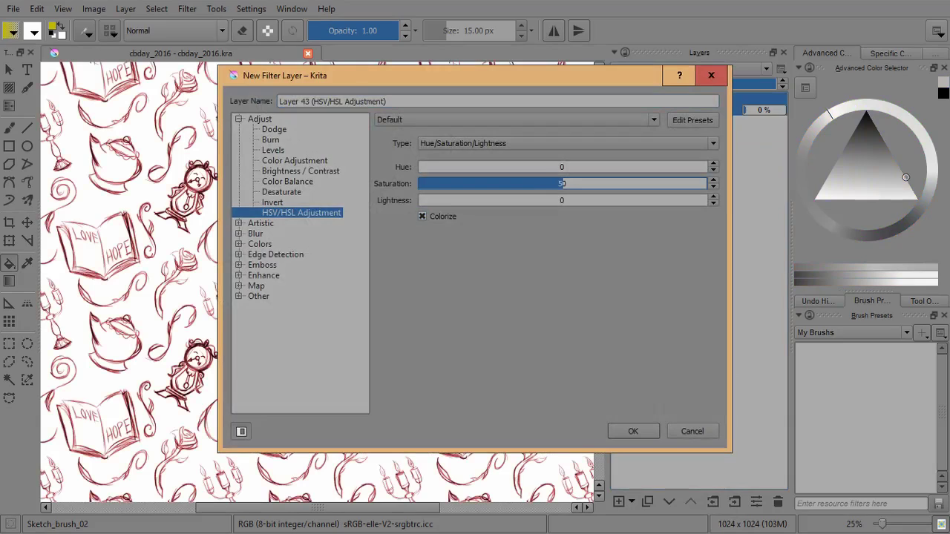
{"action": "left_click", "coordinate": [569, 200]}
{"action": "type", "text": "8"}
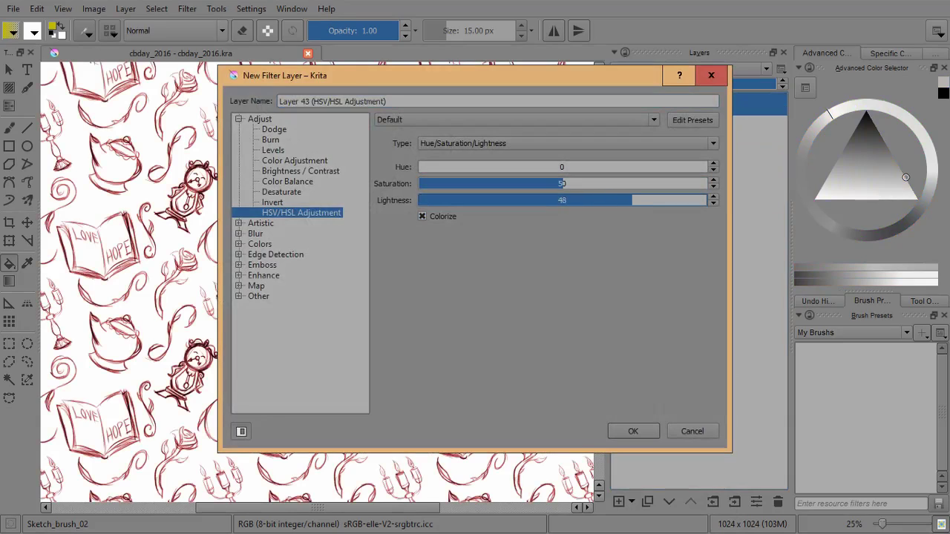
{"action": "key", "text": "Up"}
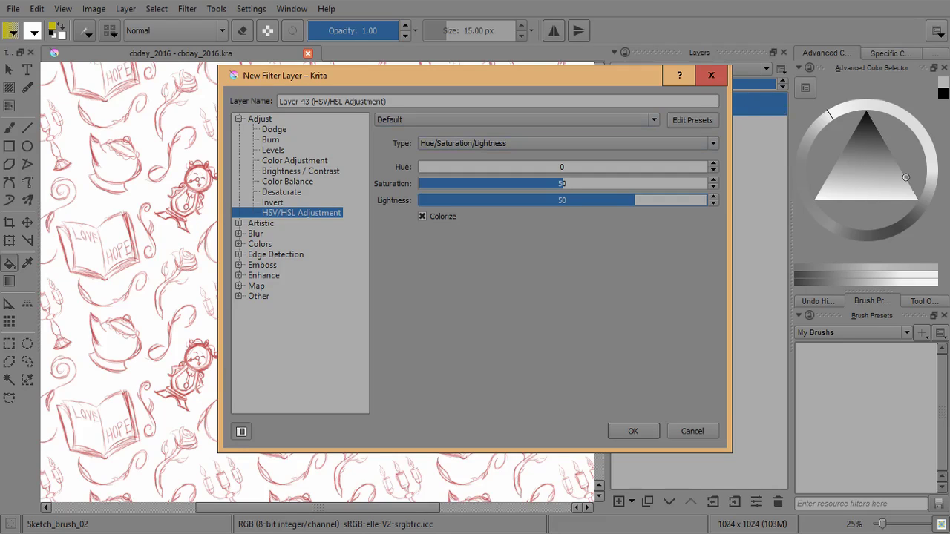
Set the filter layer to hue 198, saturation 19 and lightness 56, and create it
{"action": "left_click_drag", "start_coordinate": [460, 76], "coordinate": [561, 39]}
{"action": "left_click", "coordinate": [537, 130]}
{"action": "left_click_drag", "start_coordinate": [537, 129], "coordinate": [628, 146]}
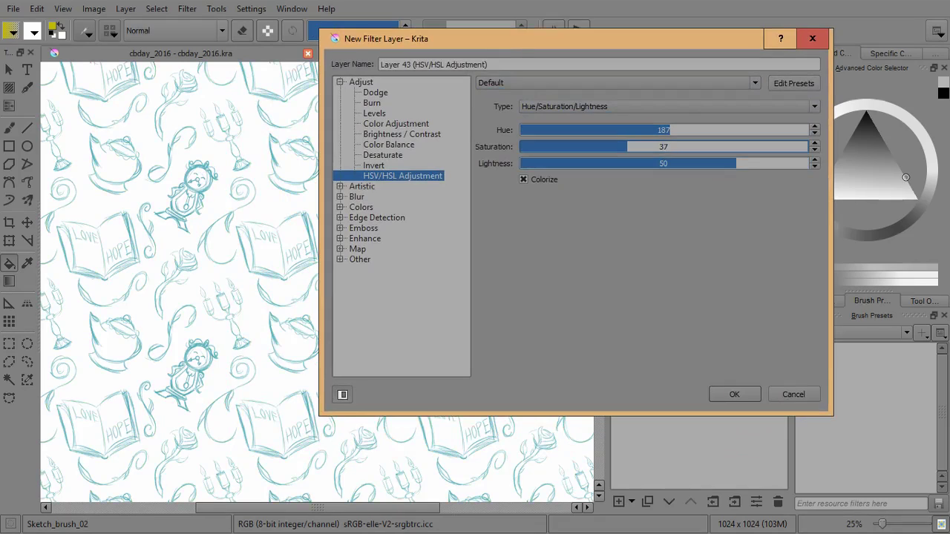
{"action": "left_click", "coordinate": [679, 130]}
{"action": "left_click_drag", "start_coordinate": [735, 163], "coordinate": [769, 163]}
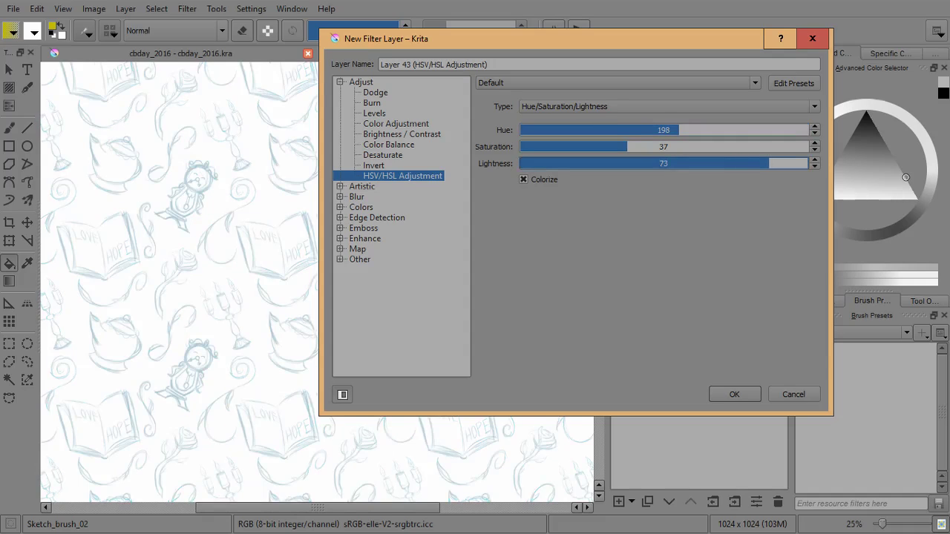
{"action": "left_click_drag", "start_coordinate": [627, 146], "coordinate": [601, 146]}
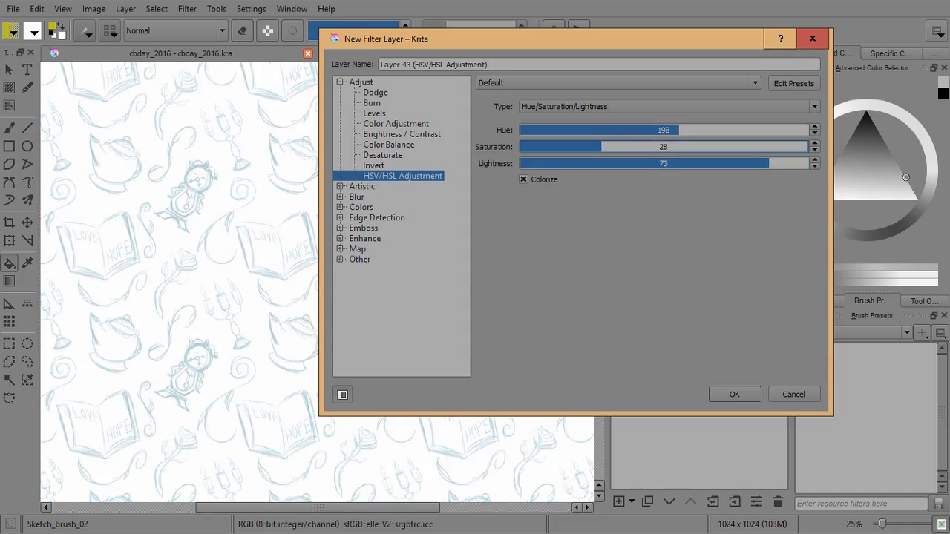
{"action": "left_click_drag", "start_coordinate": [769, 163], "coordinate": [744, 164]}
{"action": "left_click_drag", "start_coordinate": [601, 146], "coordinate": [575, 146]}
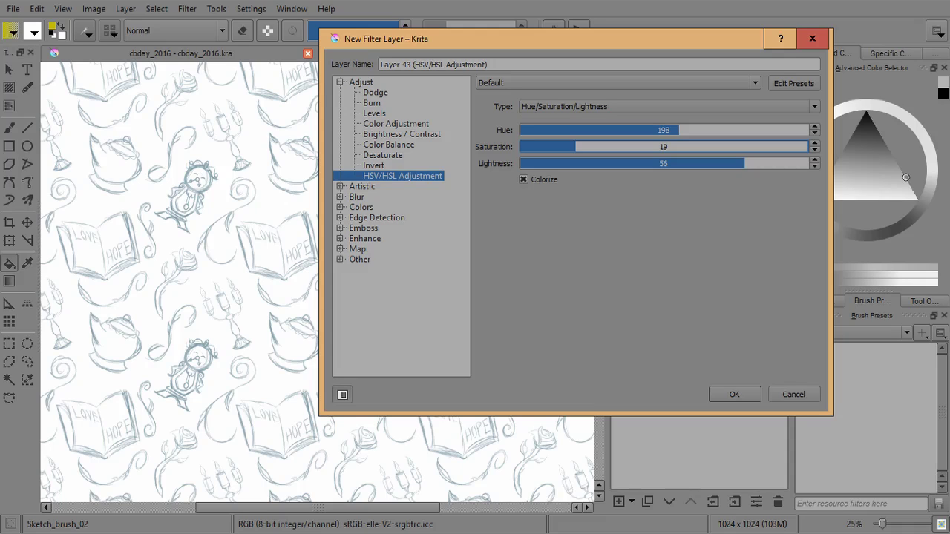
{"action": "left_click", "coordinate": [734, 394]}
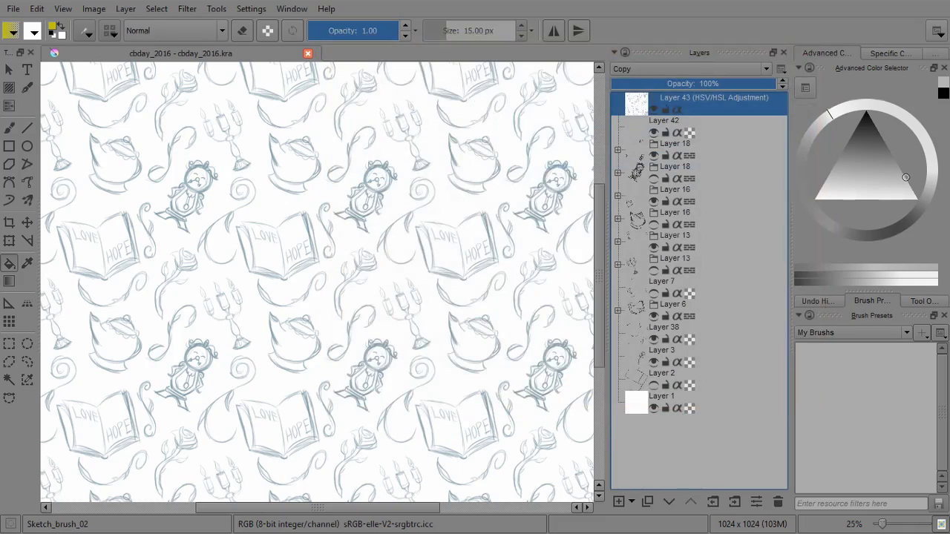
Add a paint layer directly above the white Layer 1 and choose a neutral mid grey, #898989, as the painting colour
{"action": "mouse_move", "coordinate": [696, 236]}
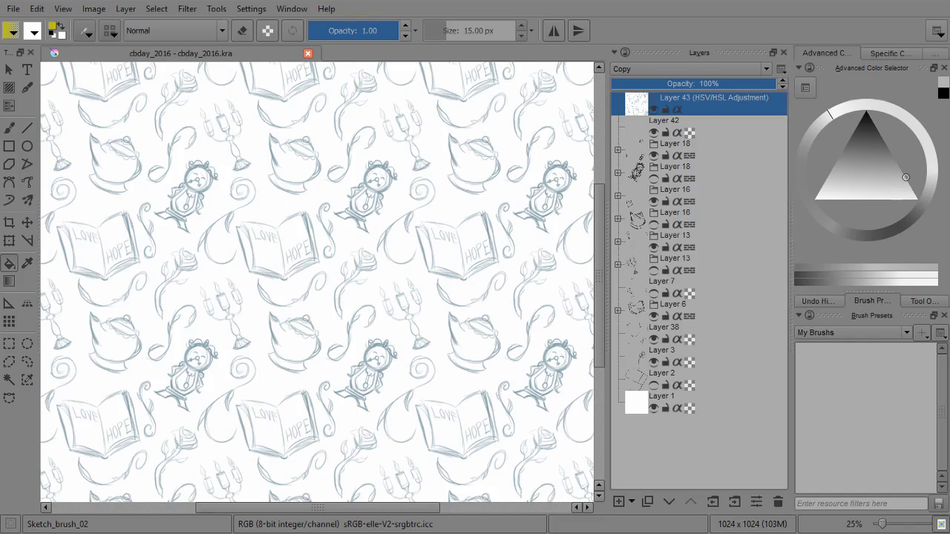
{"action": "left_click", "coordinate": [683, 399]}
{"action": "key", "text": "Insert"}
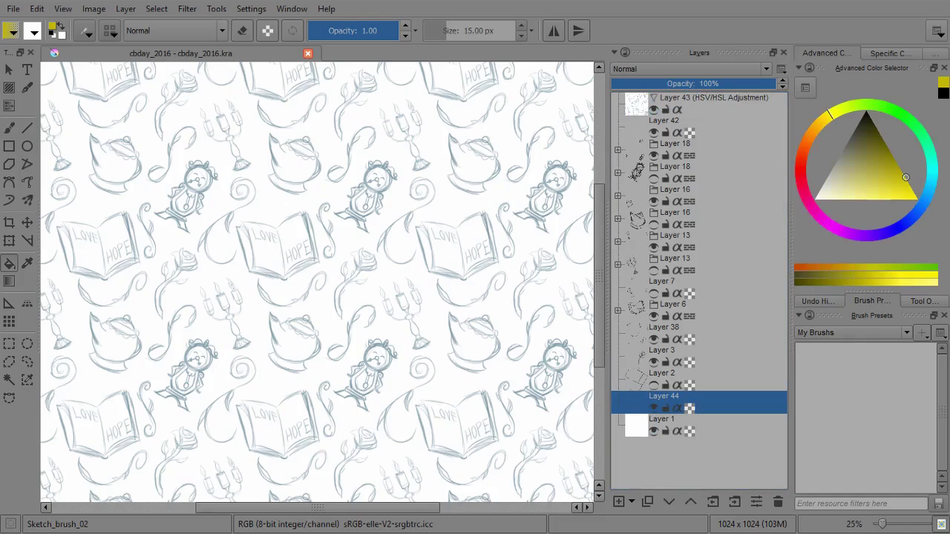
{"action": "left_click", "coordinate": [891, 53]}
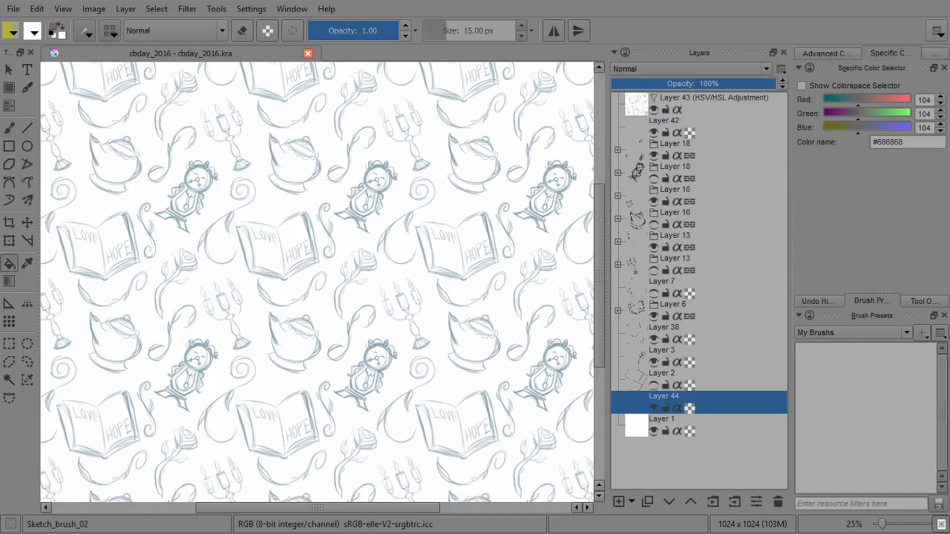
{"action": "left_click", "coordinate": [935, 53]}
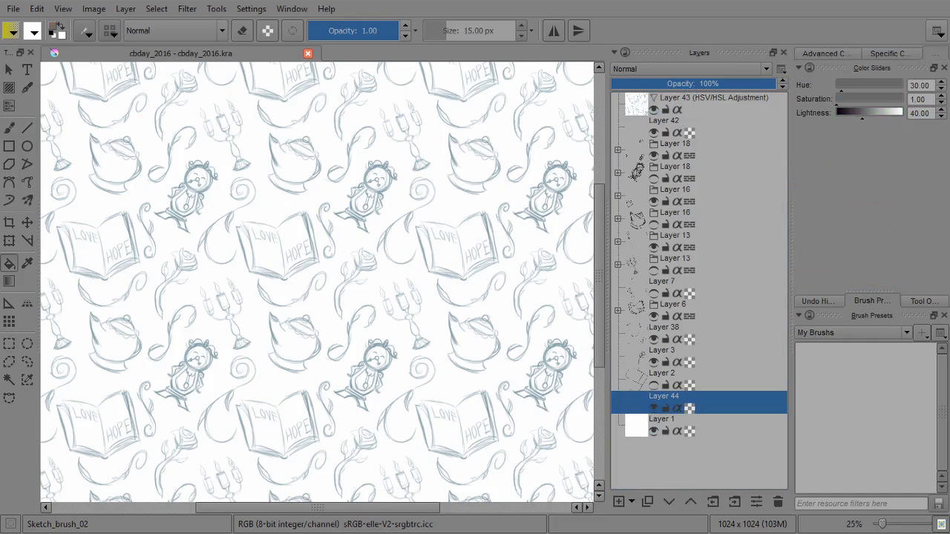
{"action": "left_click", "coordinate": [890, 53]}
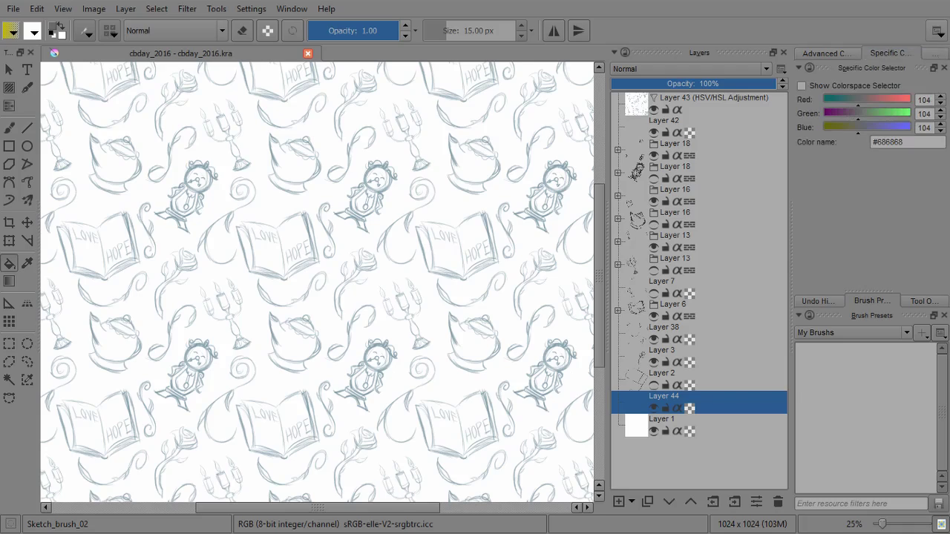
{"action": "left_click", "coordinate": [825, 52]}
{"action": "left_click_drag", "start_coordinate": [844, 145], "coordinate": [838, 157]}
{"action": "left_click", "coordinate": [891, 52]}
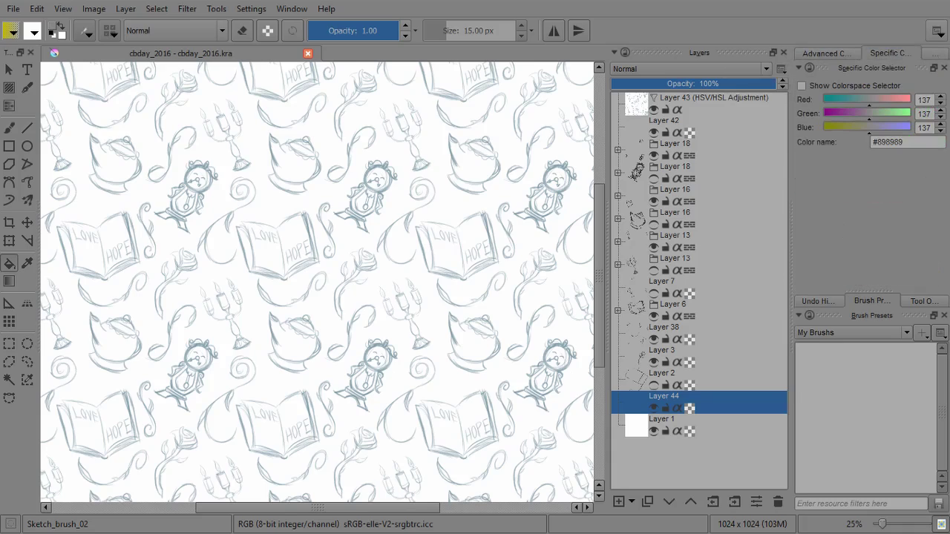
Set the grey's lightness to 50 and fill the new layer above Layer 1 with it
{"action": "left_click", "coordinate": [802, 85]}
{"action": "left_click", "coordinate": [801, 85]}
{"action": "left_click", "coordinate": [935, 53]}
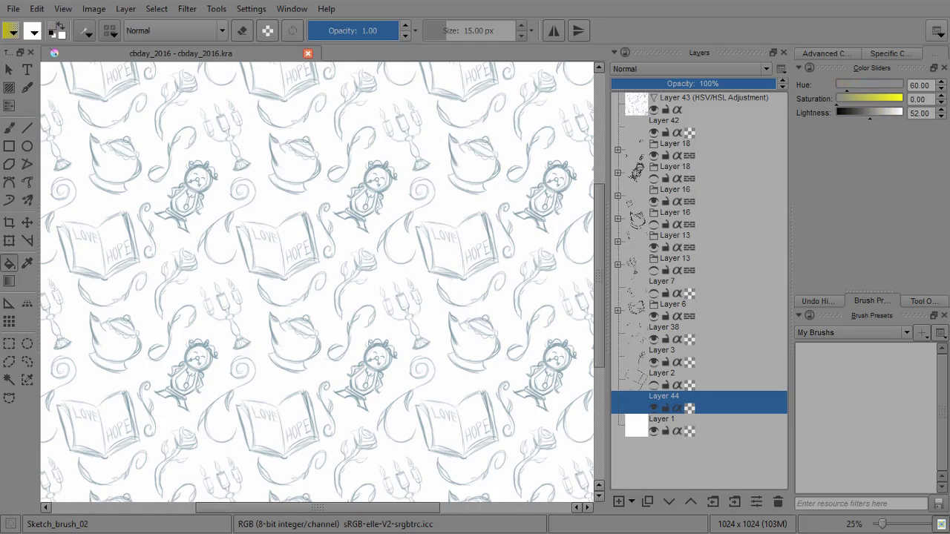
{"action": "left_click", "coordinate": [940, 117]}
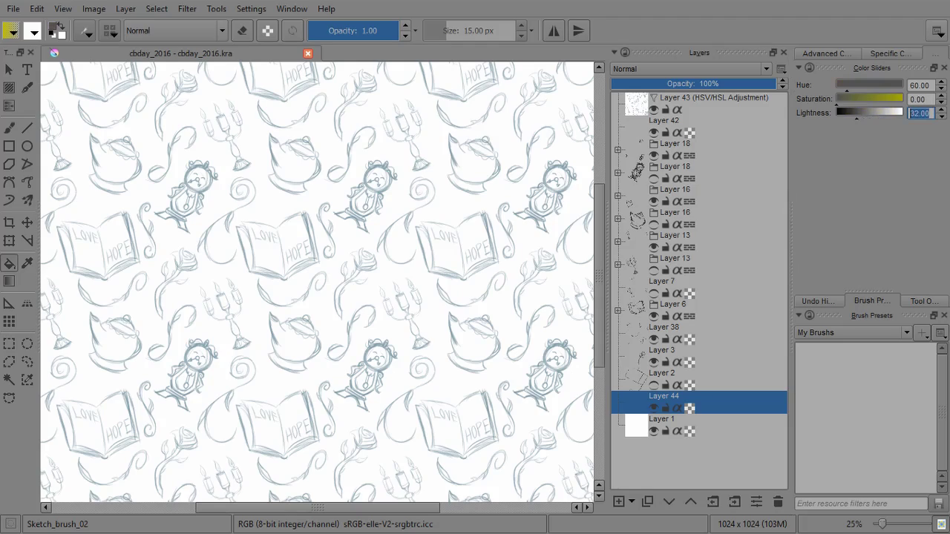
{"action": "left_click", "coordinate": [941, 117]}
{"action": "left_click", "coordinate": [941, 110]}
{"action": "left_click", "coordinate": [940, 110]}
{"action": "left_click", "coordinate": [920, 114]}
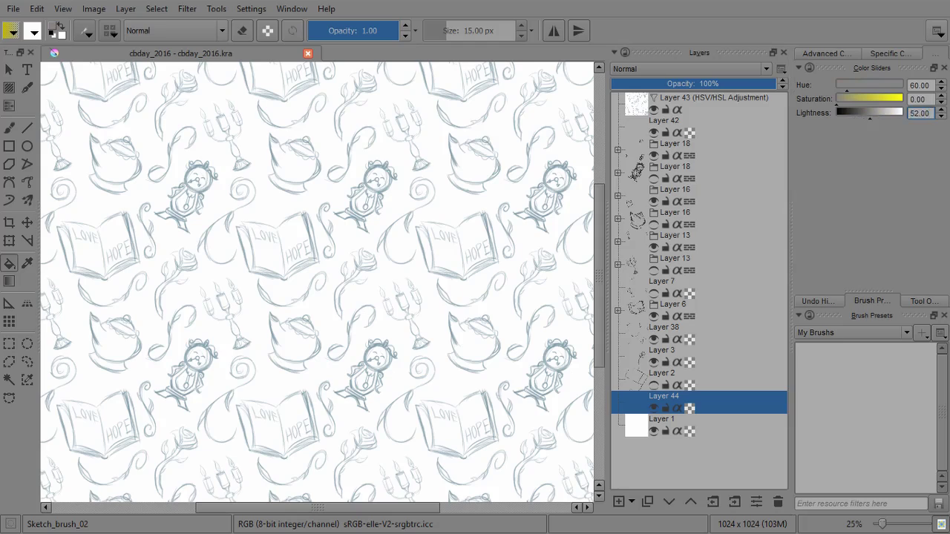
{"action": "left_click_drag", "start_coordinate": [920, 114], "coordinate": [915, 113]}
{"action": "type", "text": "0"}
{"action": "key", "text": "Return"}
{"action": "left_click", "coordinate": [317, 282]}
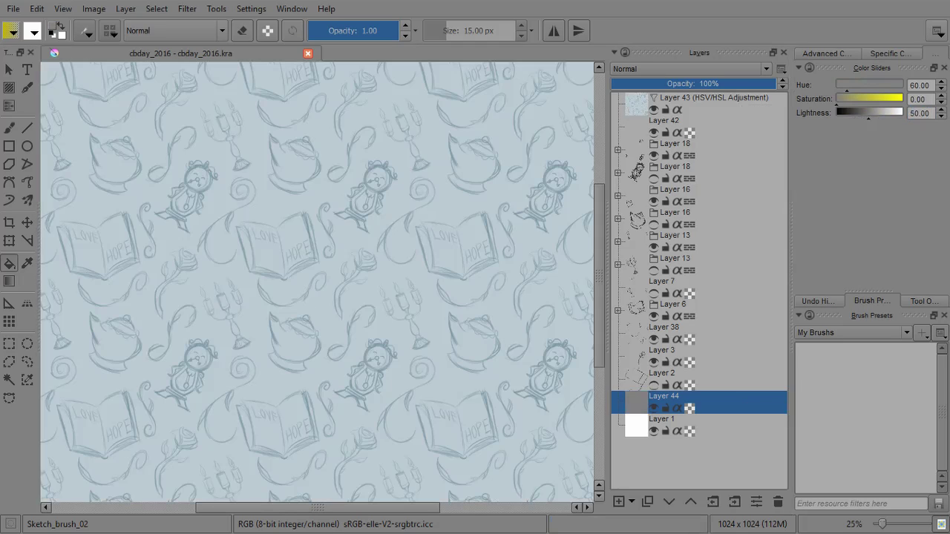
Apply the Random Noise filter to the grey layer with level 50 and opacity 99
{"action": "left_click", "coordinate": [187, 8]}
{"action": "mouse_move", "coordinate": [223, 156]}
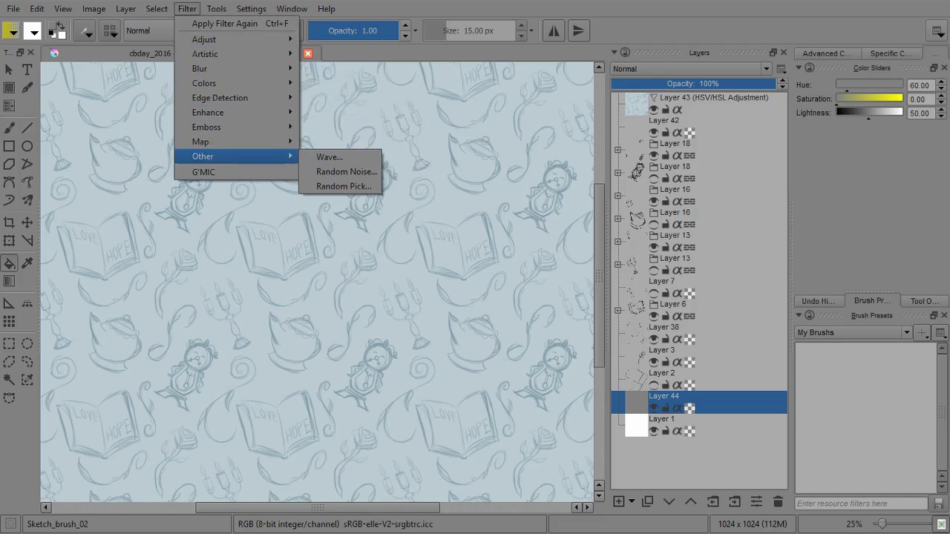
{"action": "left_click", "coordinate": [346, 171]}
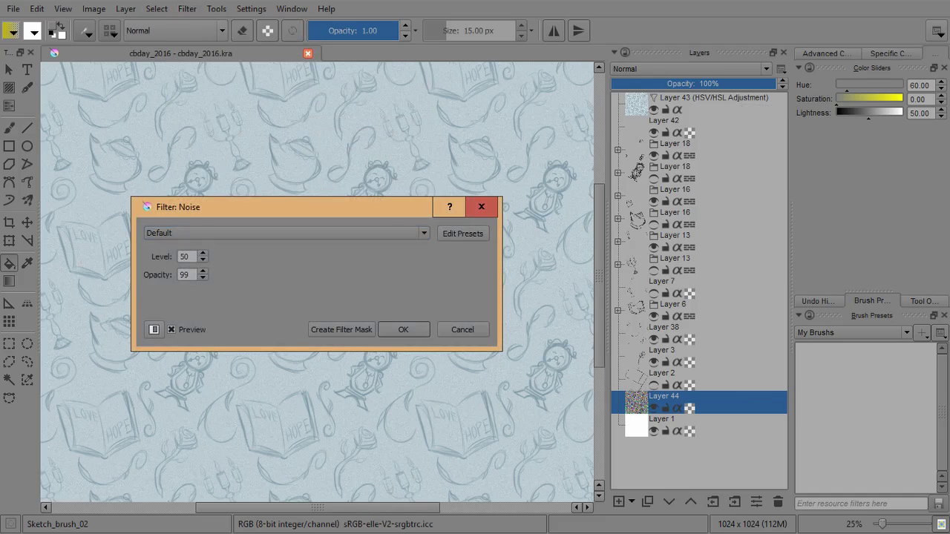
{"action": "key", "text": "Return"}
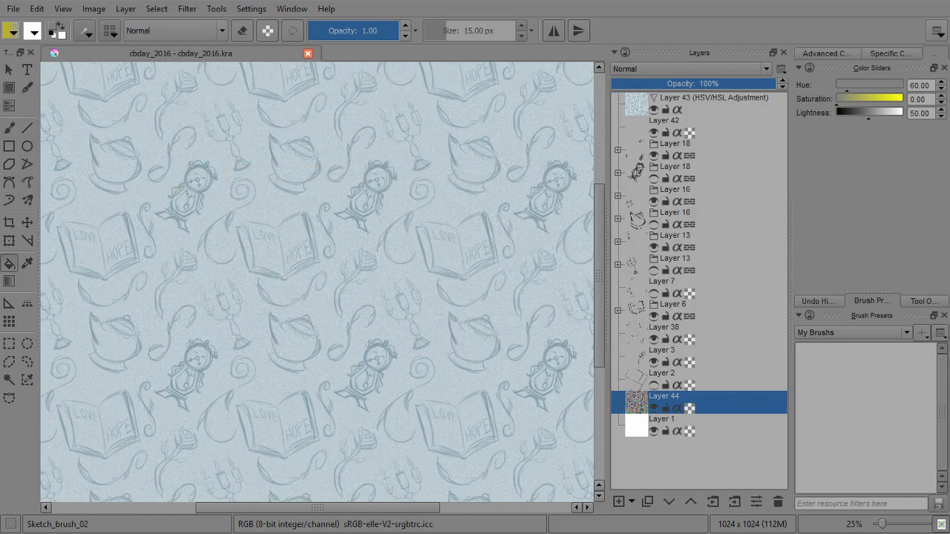
Apply a Motion Blur to the noise layer at a diagonal angle of about 45° with an increased length
{"action": "left_click", "coordinate": [187, 8]}
{"action": "mouse_move", "coordinate": [223, 69]}
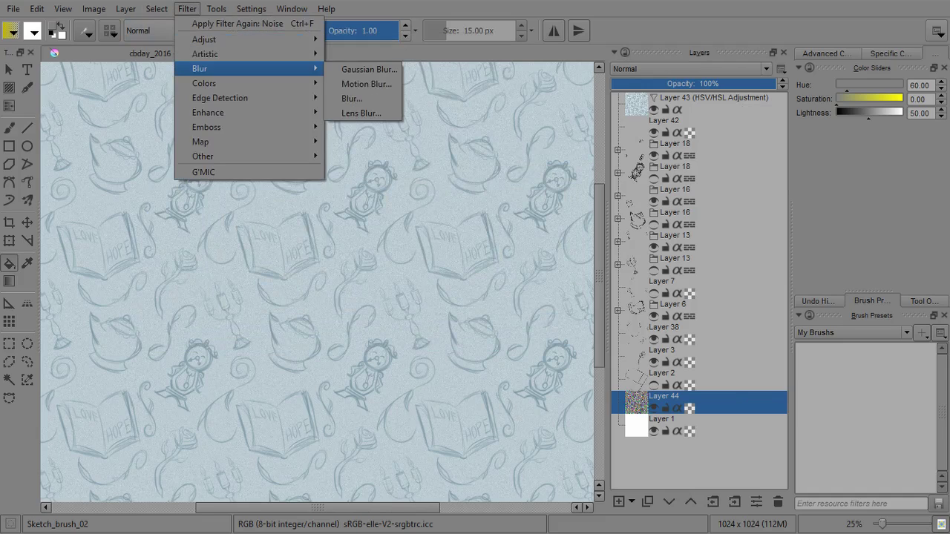
{"action": "left_click", "coordinate": [365, 84]}
{"action": "left_click_drag", "start_coordinate": [356, 159], "coordinate": [632, 156]}
{"action": "left_click_drag", "start_coordinate": [608, 236], "coordinate": [604, 221]}
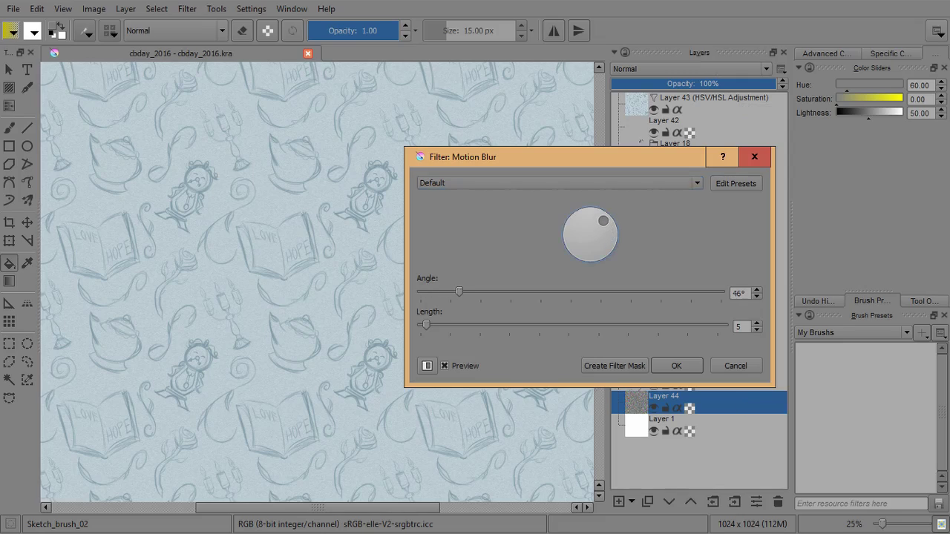
{"action": "left_click", "coordinate": [756, 297]}
{"action": "left_click_drag", "start_coordinate": [426, 325], "coordinate": [478, 325]}
{"action": "key", "text": "Return"}
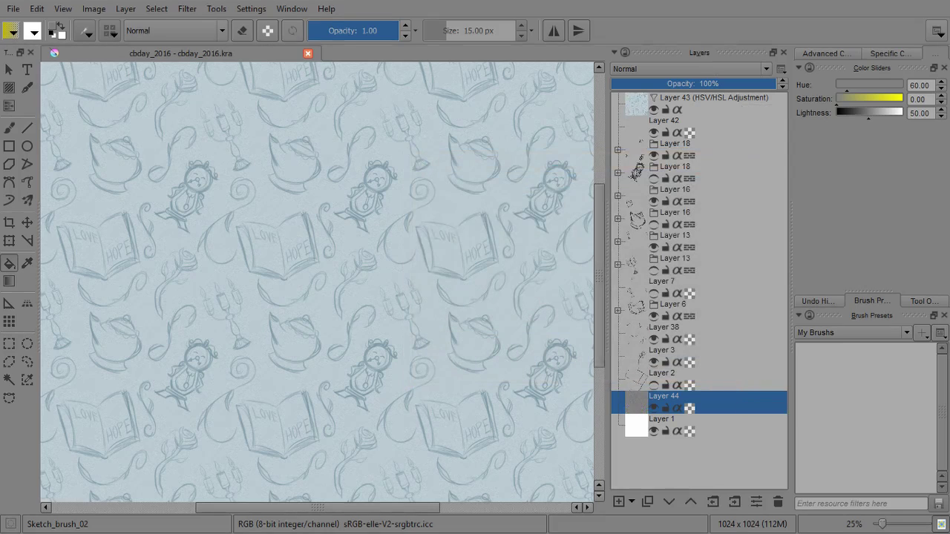
Add a Brightness / Contrast filter layer directly above the grey noise layer, Layer 44
{"action": "scroll", "coordinate": [317, 282], "scroll_direction": "up", "scroll_amount": 4}
{"action": "left_click_drag", "start_coordinate": [317, 282], "coordinate": [227, 418]}
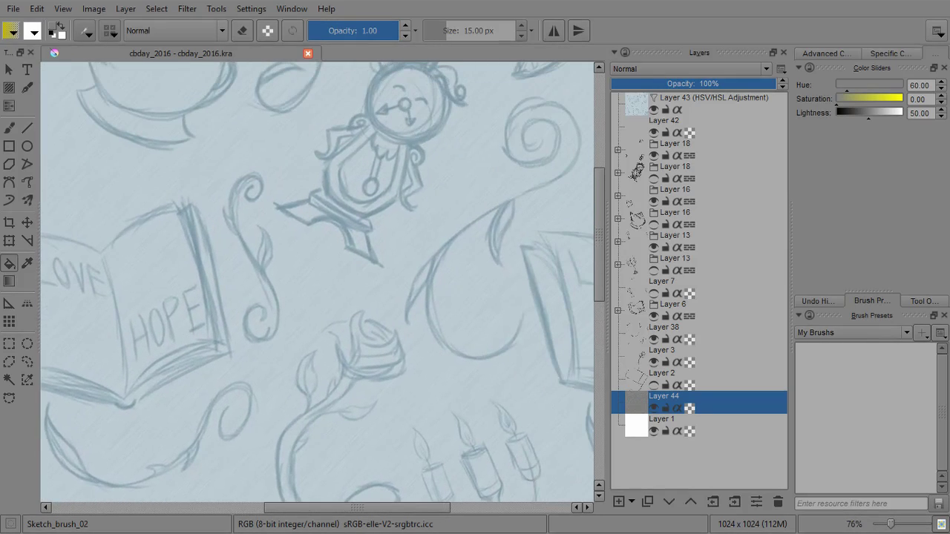
{"action": "scroll", "coordinate": [352, 208], "scroll_direction": "down", "scroll_amount": 5}
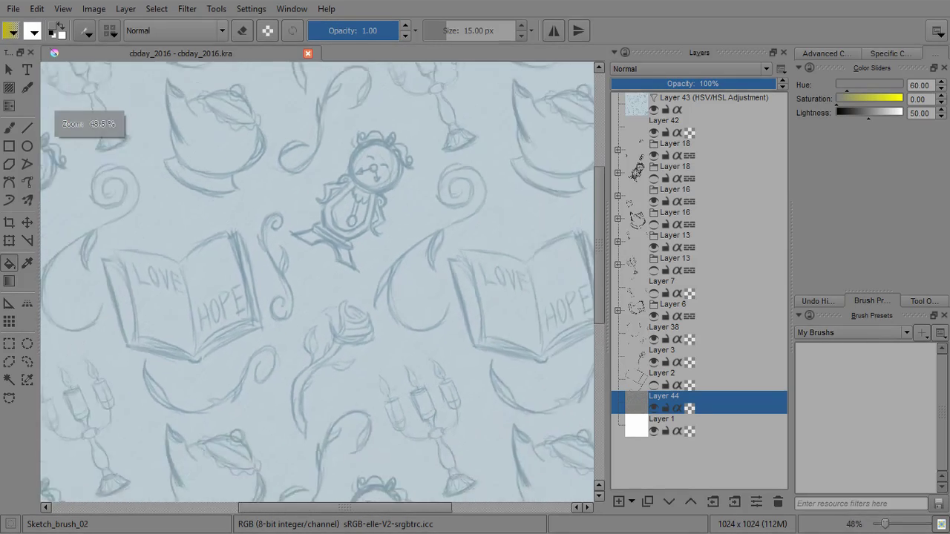
{"action": "left_click", "coordinate": [631, 502]}
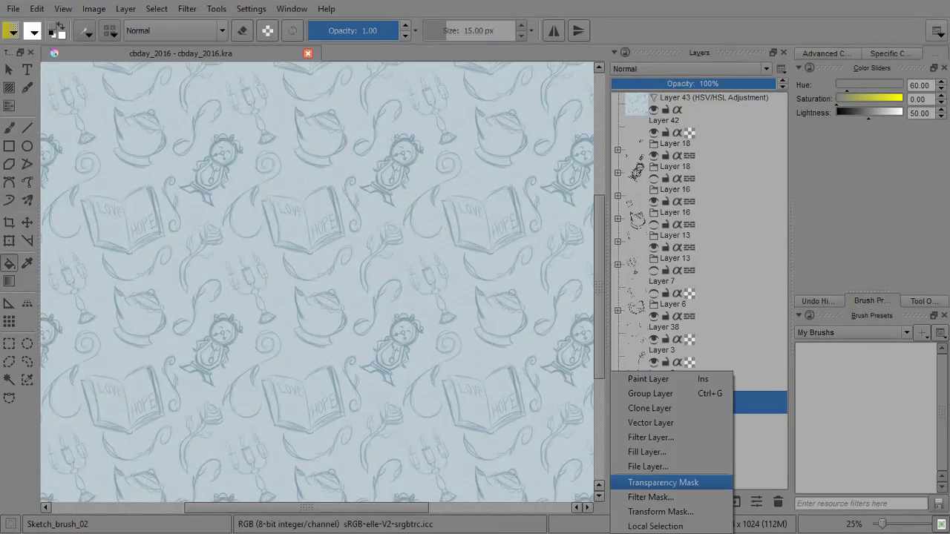
{"action": "left_click", "coordinate": [647, 437]}
{"action": "left_click", "coordinate": [301, 170]}
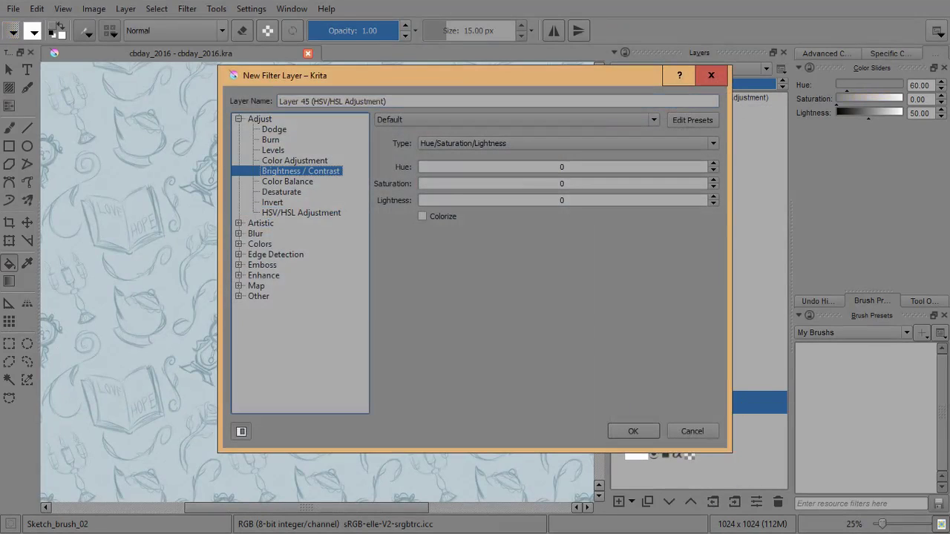
{"action": "left_click_drag", "start_coordinate": [457, 79], "coordinate": [636, 66]}
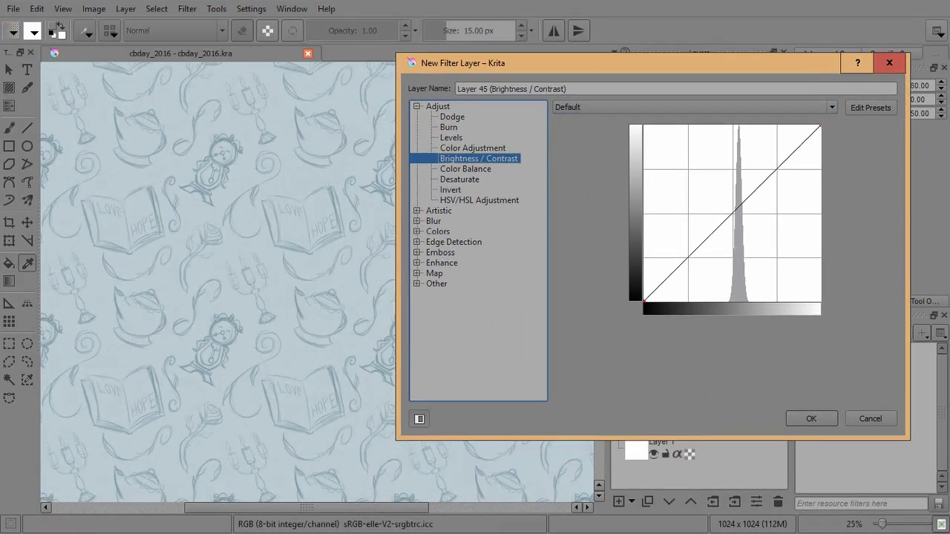
Steepen the filter's contrast curve, with the black point about a quarter and the white point about two thirds across, and create the layer
{"action": "left_click_drag", "start_coordinate": [645, 301], "coordinate": [712, 302]}
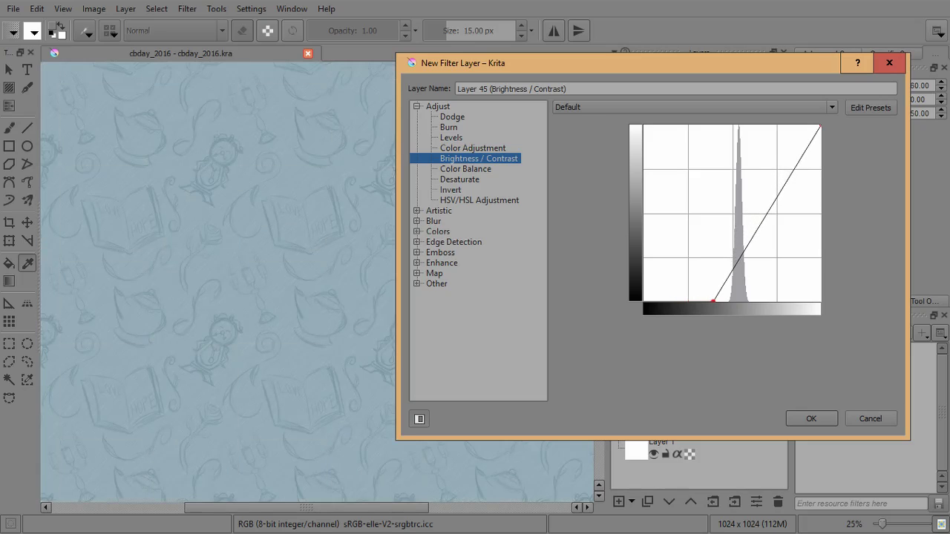
{"action": "left_click_drag", "start_coordinate": [820, 126], "coordinate": [759, 127]}
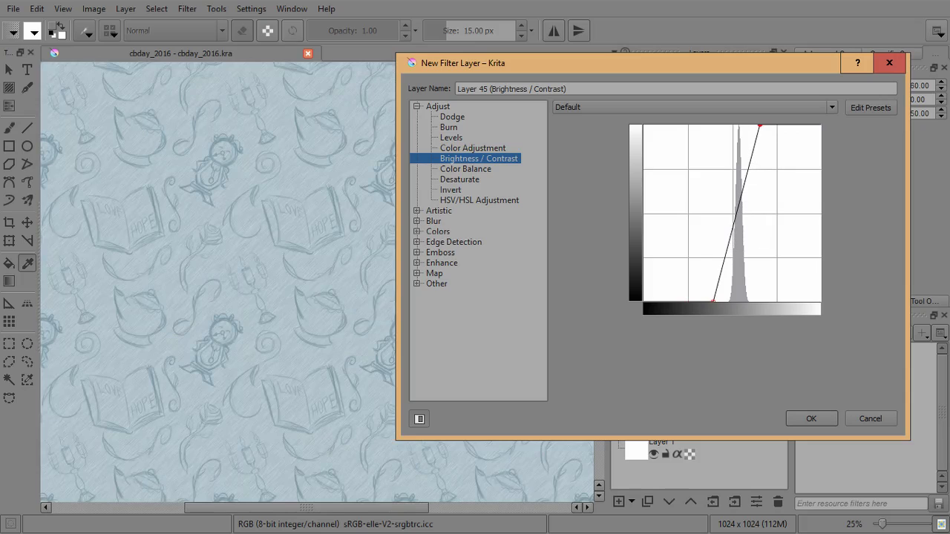
{"action": "left_click_drag", "start_coordinate": [712, 302], "coordinate": [677, 301]}
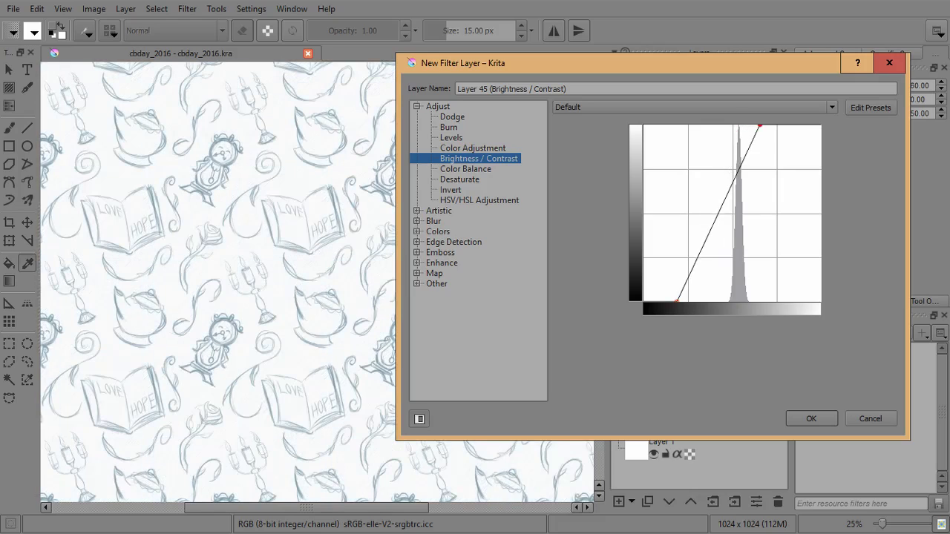
{"action": "left_click_drag", "start_coordinate": [759, 126], "coordinate": [757, 126]}
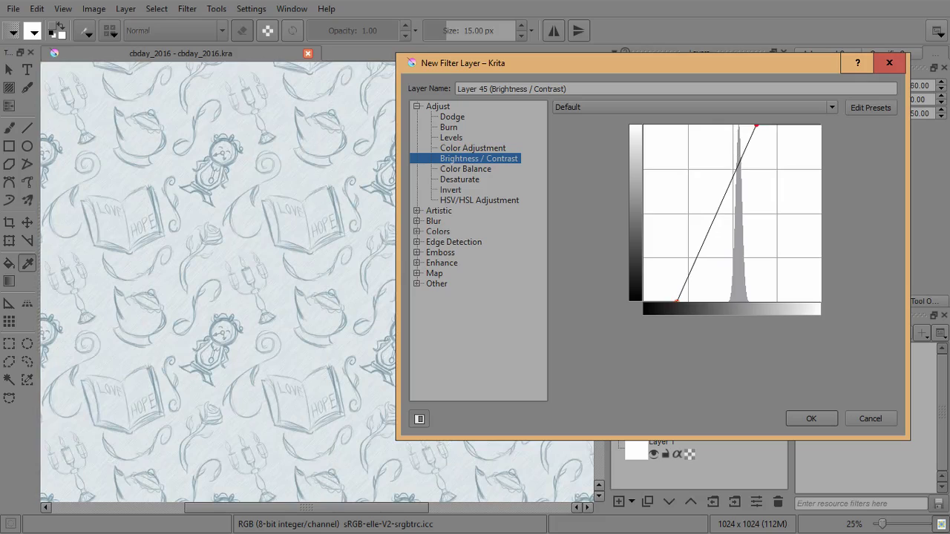
{"action": "left_click_drag", "start_coordinate": [676, 302], "coordinate": [691, 301]}
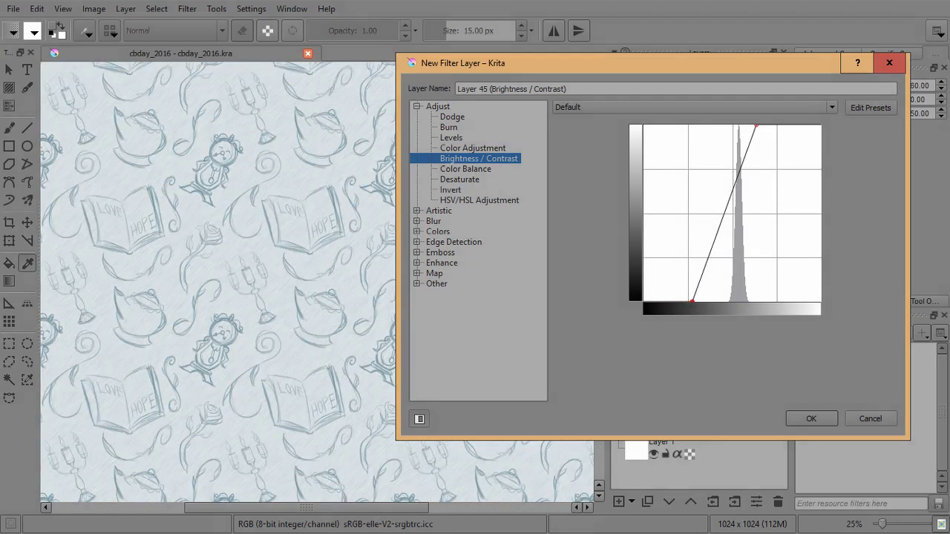
{"action": "left_click", "coordinate": [811, 418]}
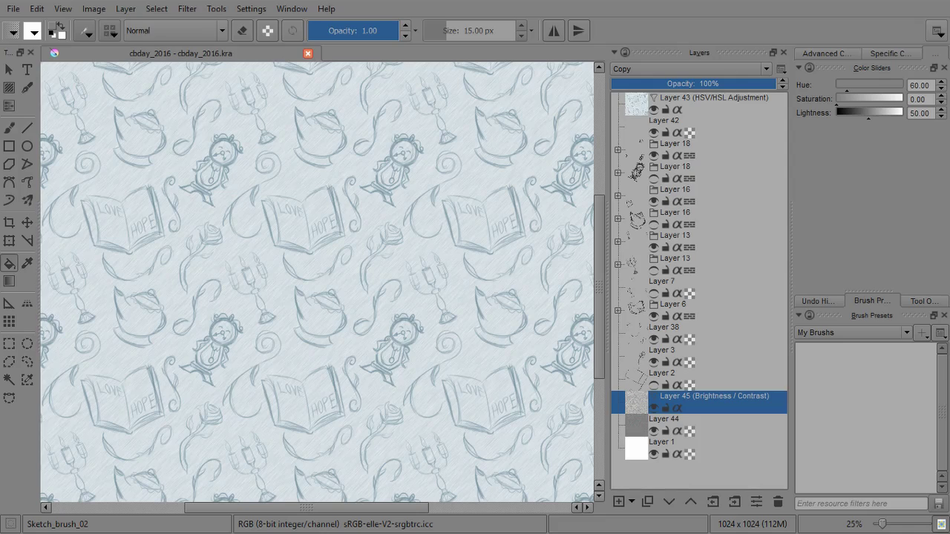
Set the HSV/HSL Adjustment layer's hue to 203 and lightness to 68, keeping Colorize on
{"action": "double_click", "coordinate": [714, 99]}
{"action": "key", "text": "Return"}
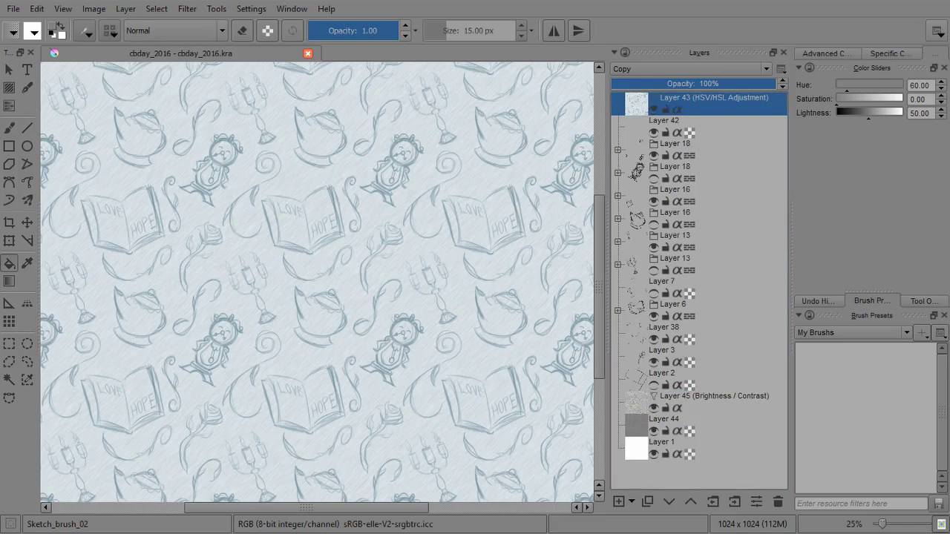
{"action": "right_click", "coordinate": [716, 98]}
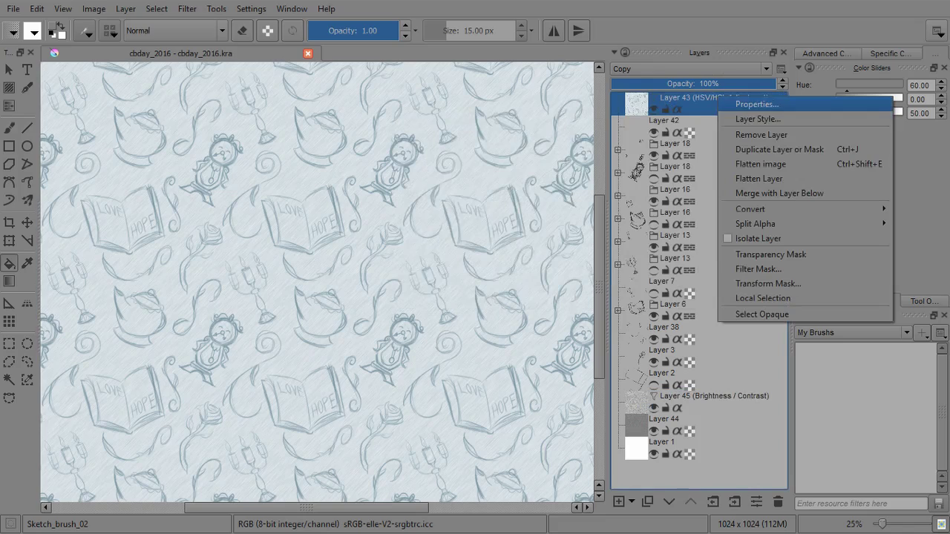
{"action": "left_click", "coordinate": [742, 104]}
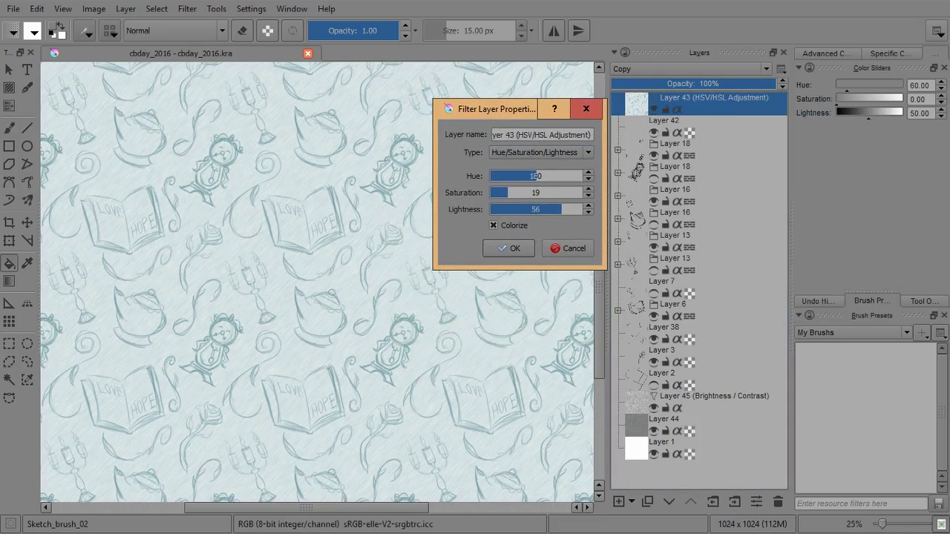
{"action": "left_click", "coordinate": [547, 176]}
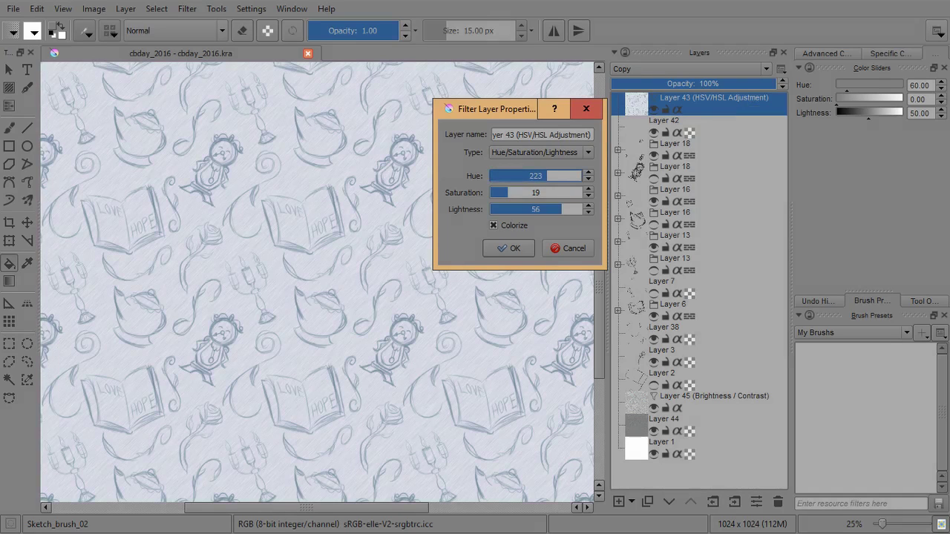
{"action": "left_click_drag", "start_coordinate": [547, 176], "coordinate": [542, 176]}
{"action": "left_click_drag", "start_coordinate": [561, 210], "coordinate": [567, 209]}
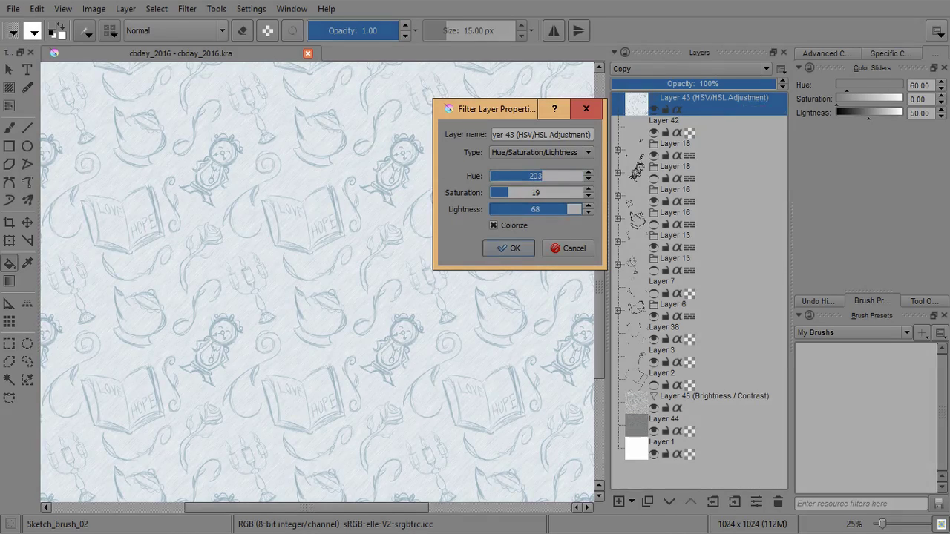
{"action": "key", "text": "Return"}
Try a Brightness / Contrast filter layer with a steeper curve above the HSV/HSL Adjustment layer, then discard it
{"action": "left_click", "coordinate": [619, 502]}
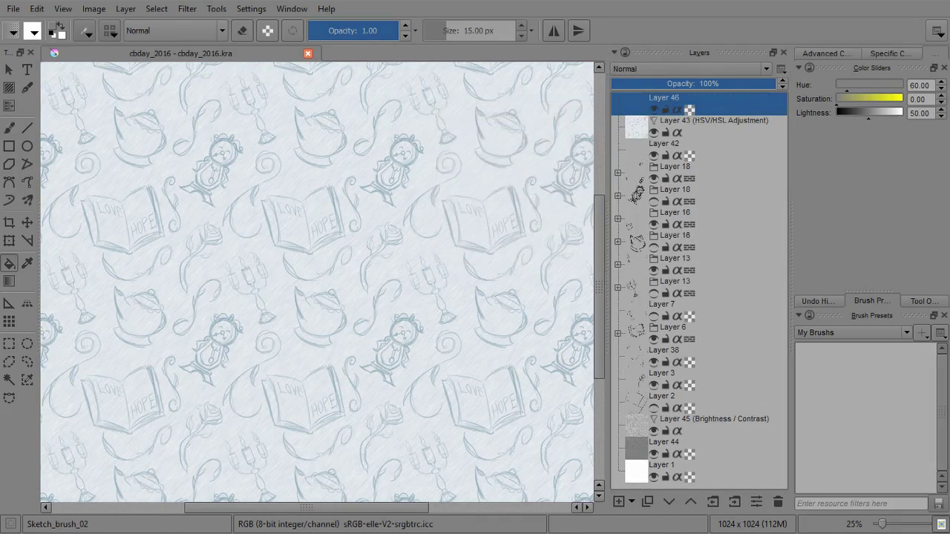
{"action": "key", "text": "ctrl+z"}
{"action": "left_click", "coordinate": [631, 502]}
{"action": "left_click", "coordinate": [651, 437]}
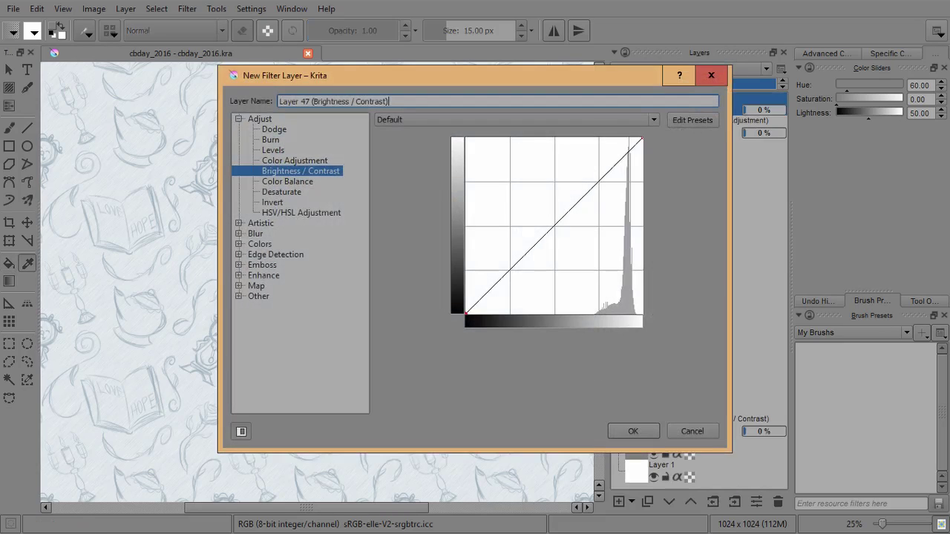
{"action": "left_click_drag", "start_coordinate": [512, 74], "coordinate": [604, 56]}
{"action": "left_click_drag", "start_coordinate": [689, 164], "coordinate": [698, 182]}
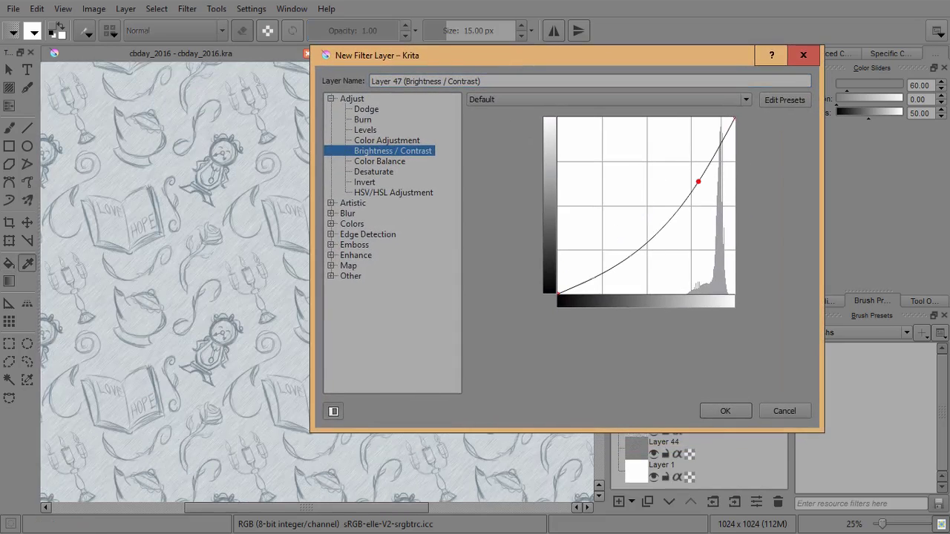
{"action": "key", "text": "Delete"}
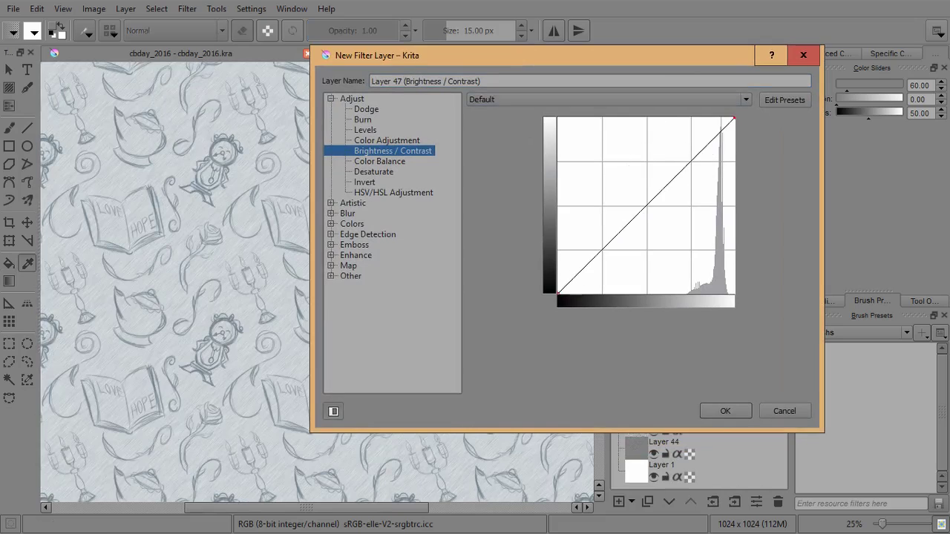
{"action": "left_click_drag", "start_coordinate": [698, 149], "coordinate": [722, 117]}
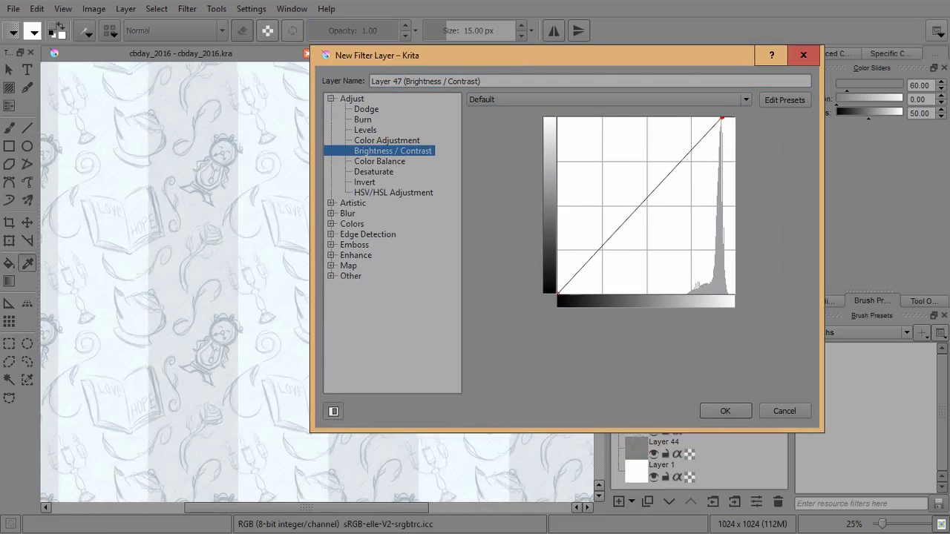
{"action": "left_click_drag", "start_coordinate": [558, 294], "coordinate": [602, 294]}
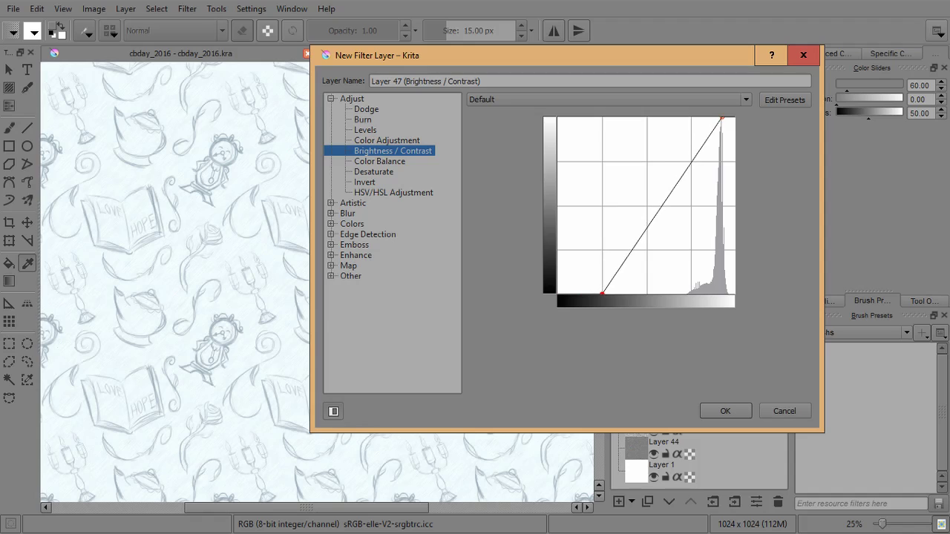
{"action": "left_click", "coordinate": [784, 410]}
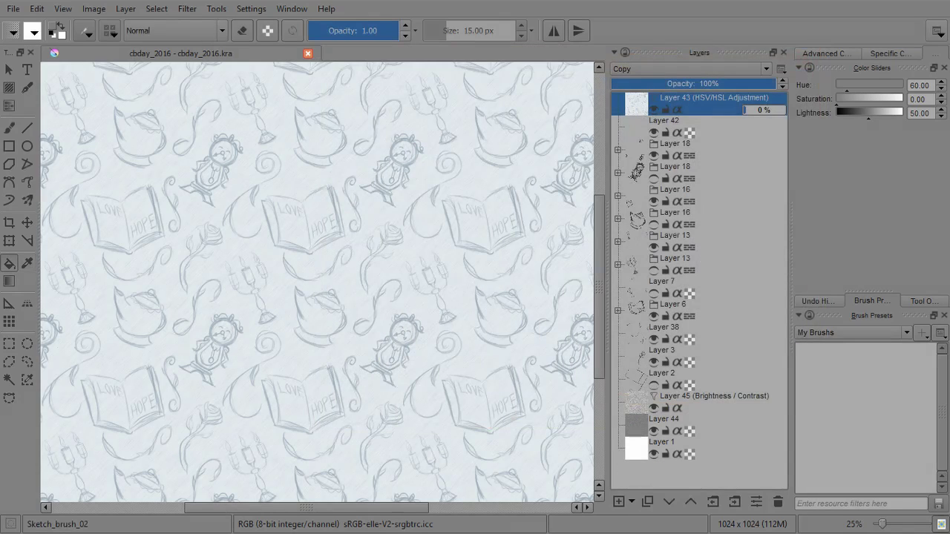
Start another filter layer above the HSV/HSL Adjustment layer and preview Emboss in All Directions on the pattern
{"action": "left_click", "coordinate": [631, 502]}
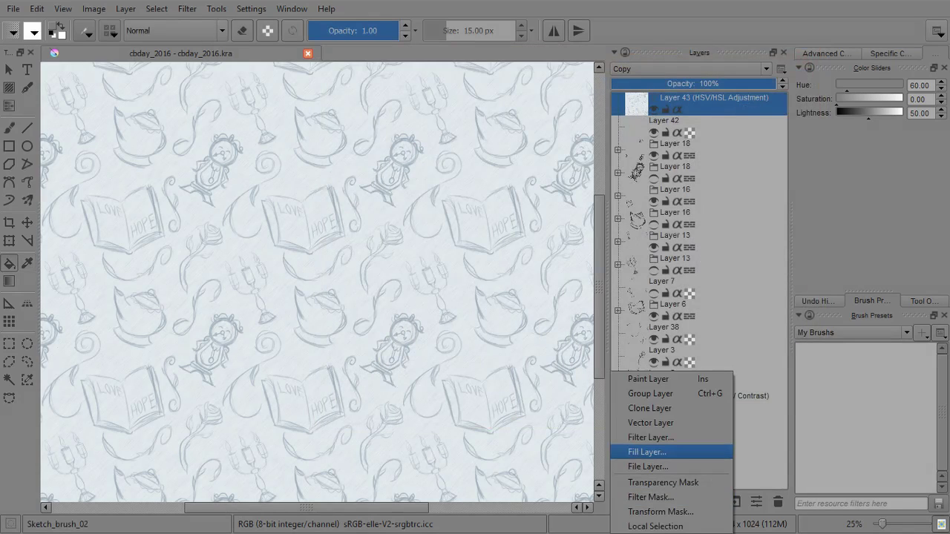
{"action": "left_click", "coordinate": [664, 437]}
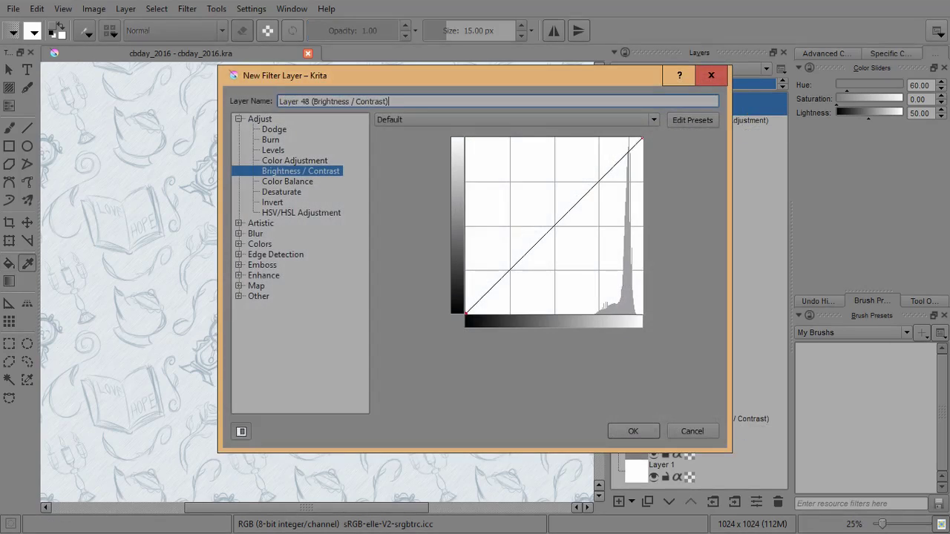
{"action": "left_click", "coordinate": [238, 224]}
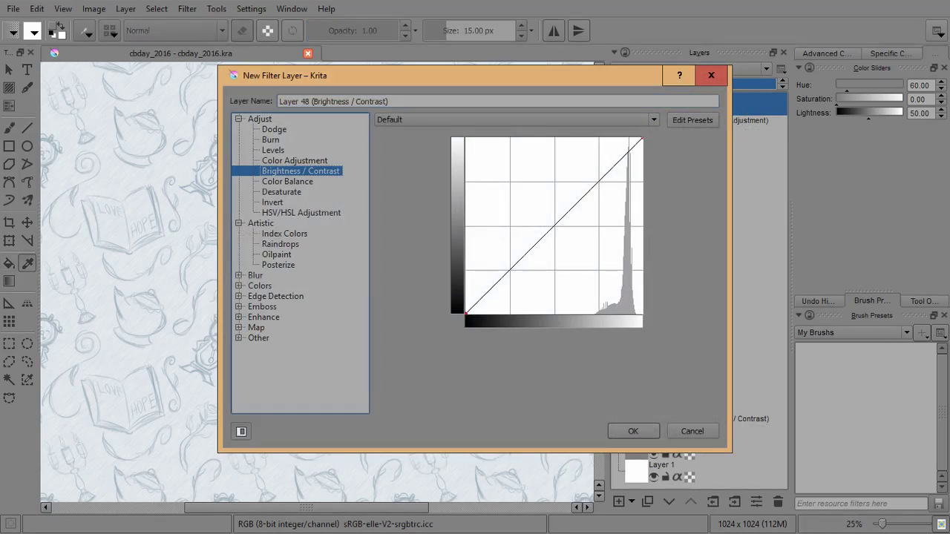
{"action": "left_click", "coordinate": [239, 224]}
{"action": "left_click", "coordinate": [238, 119]}
{"action": "left_click", "coordinate": [238, 171]}
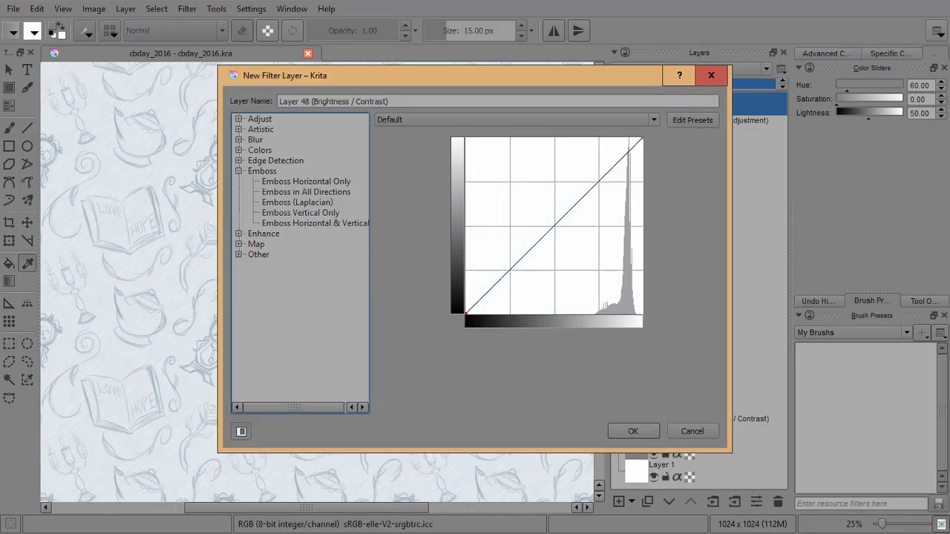
{"action": "left_click", "coordinate": [306, 191]}
{"action": "left_click_drag", "start_coordinate": [349, 75], "coordinate": [467, 57]}
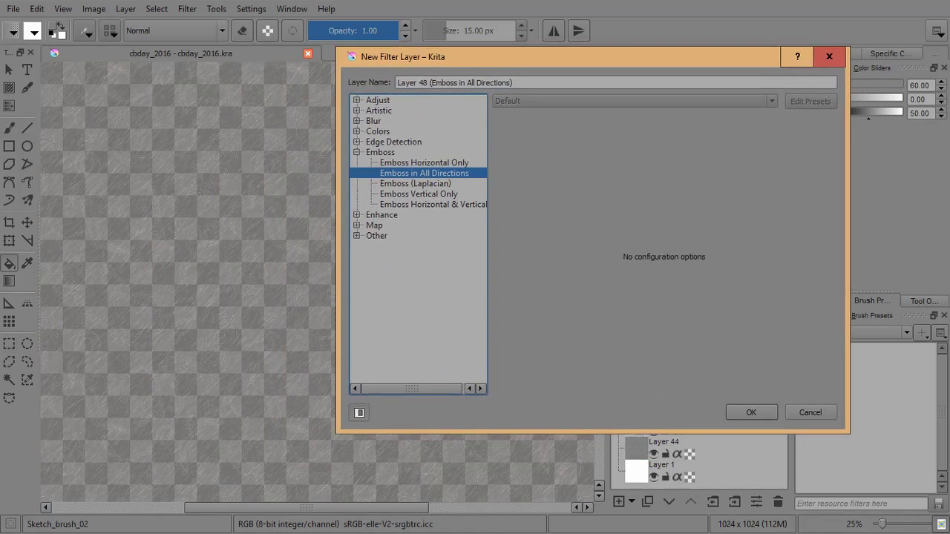
Compare the other Emboss variants on the pattern, including Emboss Horizontal Only and Emboss Horizontal & Vertical
{"action": "key", "text": "Down"}
{"action": "key", "text": "Down"}
{"action": "key", "text": "Up"}
{"action": "key", "text": "Up"}
{"action": "key", "text": "Up"}
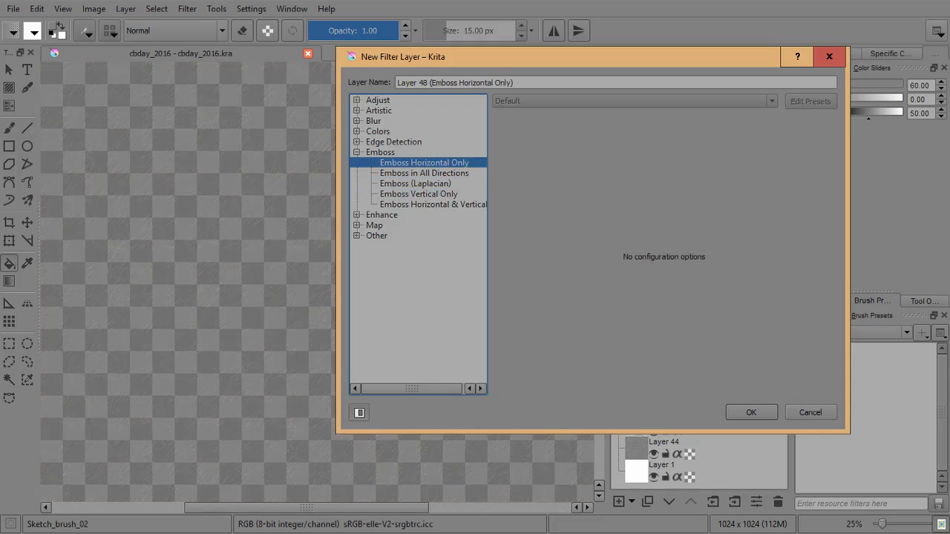
{"action": "left_click", "coordinate": [433, 205]}
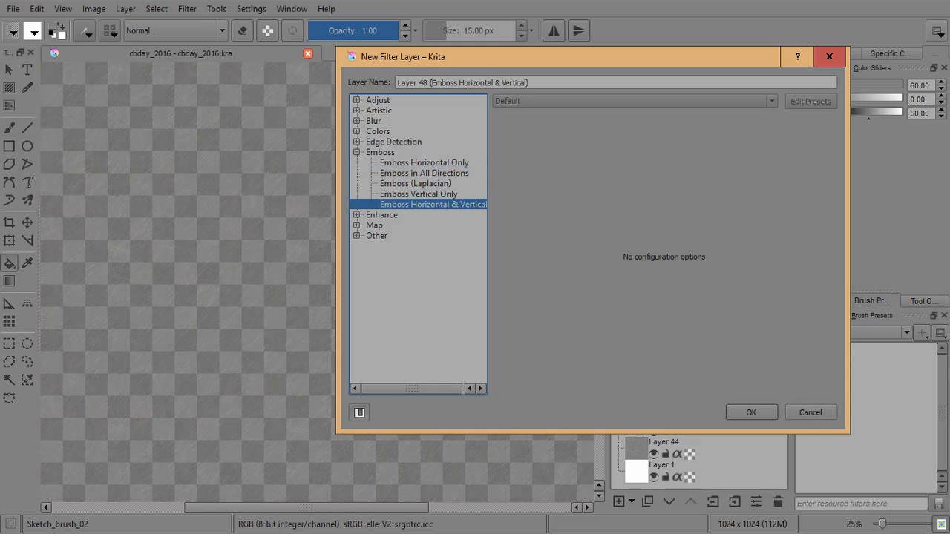
Preview the Enhance filters, raising the Wavelet Noise Reducer threshold, recheck Emboss Horizontal Only, and discard the new filter layer
{"action": "left_click", "coordinate": [357, 215]}
{"action": "left_click", "coordinate": [395, 226]}
{"action": "left_click", "coordinate": [407, 235]}
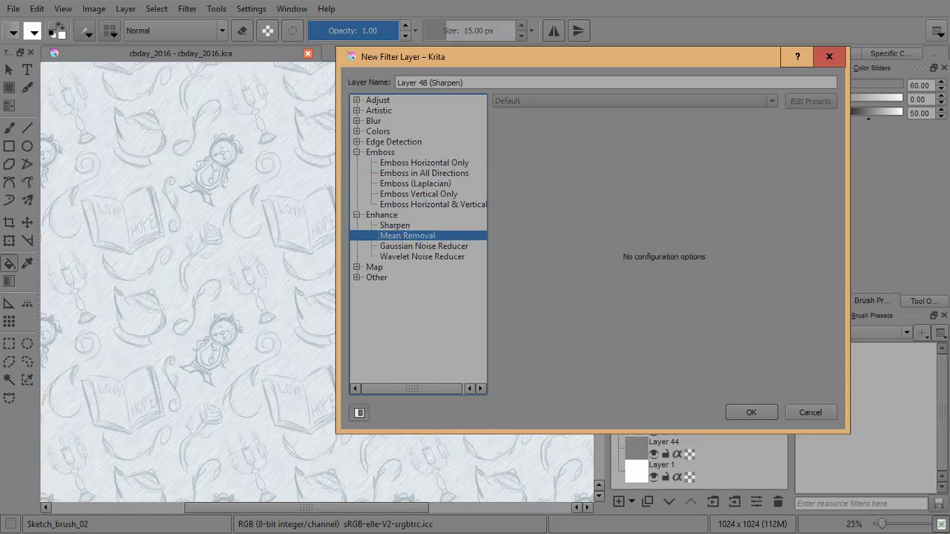
{"action": "key", "text": "Down"}
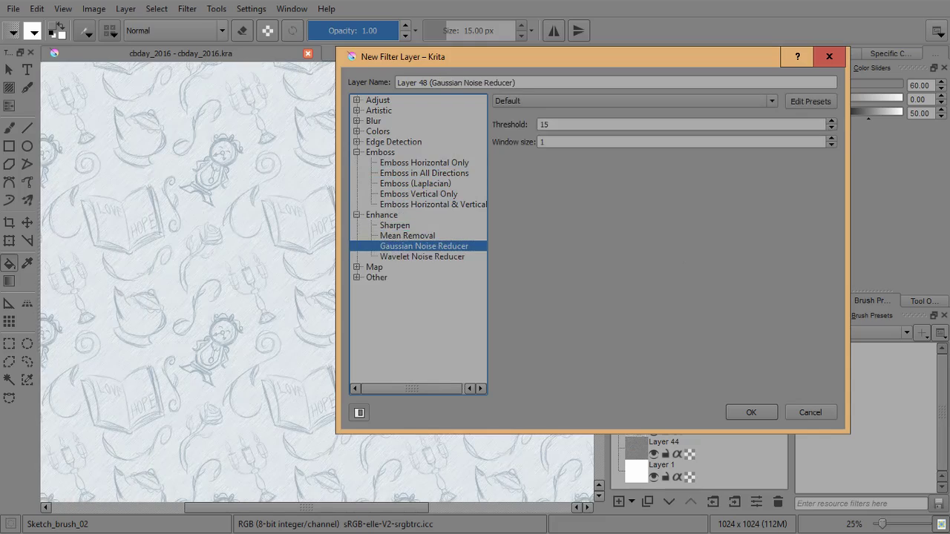
{"action": "key", "text": "Down"}
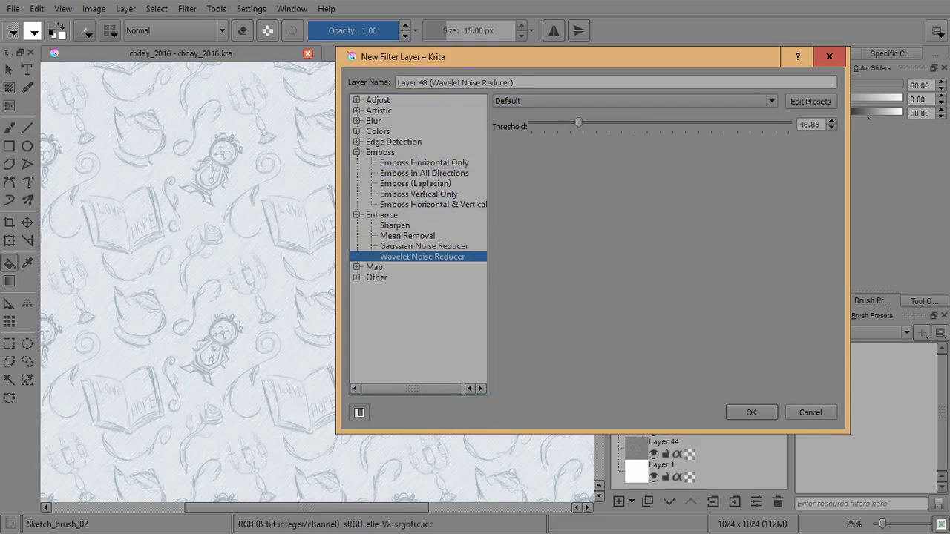
{"action": "left_click_drag", "start_coordinate": [579, 122], "coordinate": [735, 123]}
{"action": "left_click", "coordinate": [424, 162]}
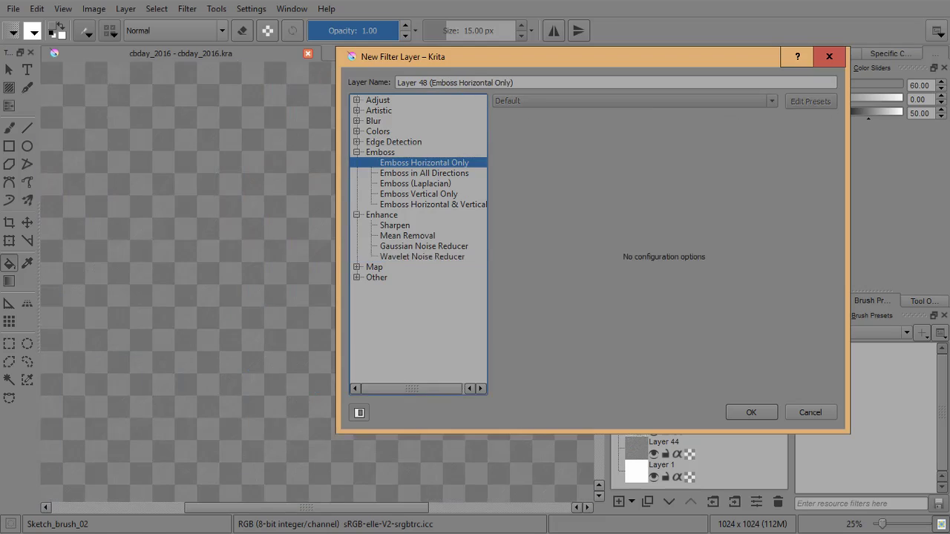
{"action": "left_click", "coordinate": [810, 412]}
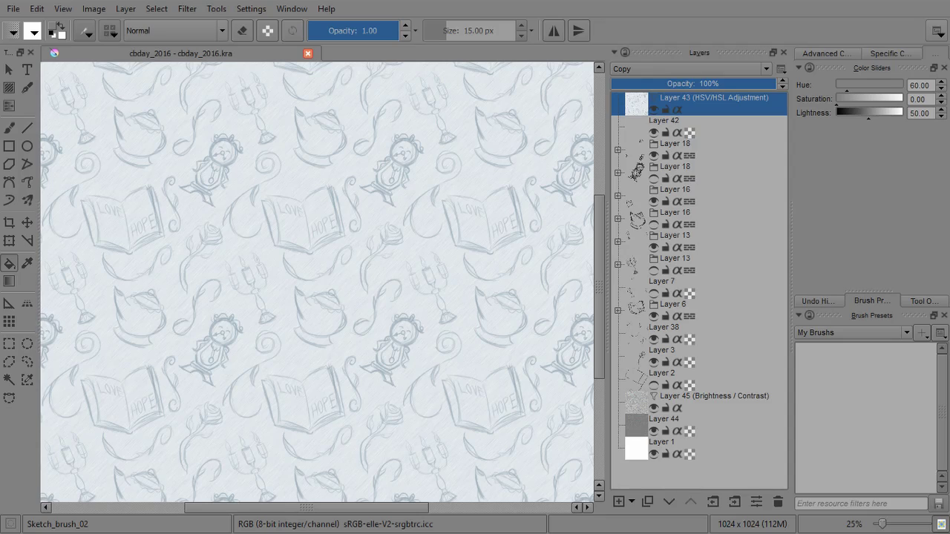
Add a filter layer directly above Layer 42, compare the Top, Bottom and Right Edge Detection filters, and apply Right Edge Detection
{"action": "key", "text": "Insert"}
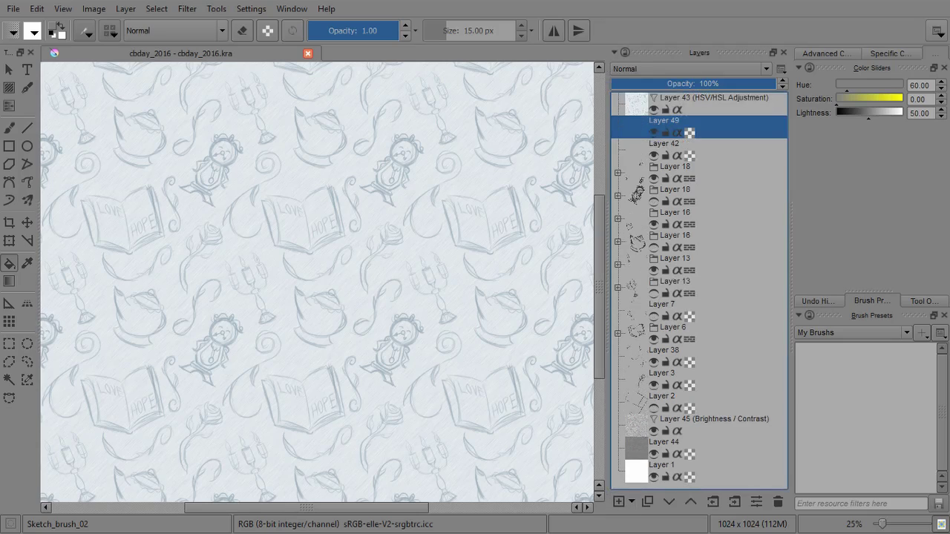
{"action": "key", "text": "ctrl+z"}
{"action": "left_click", "coordinate": [692, 123]}
{"action": "left_click", "coordinate": [631, 502]}
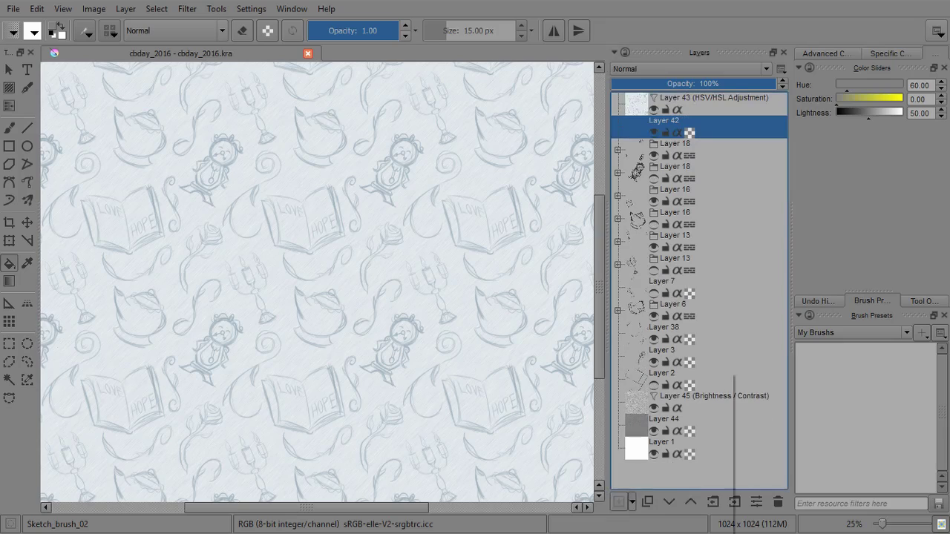
{"action": "left_click", "coordinate": [650, 437]}
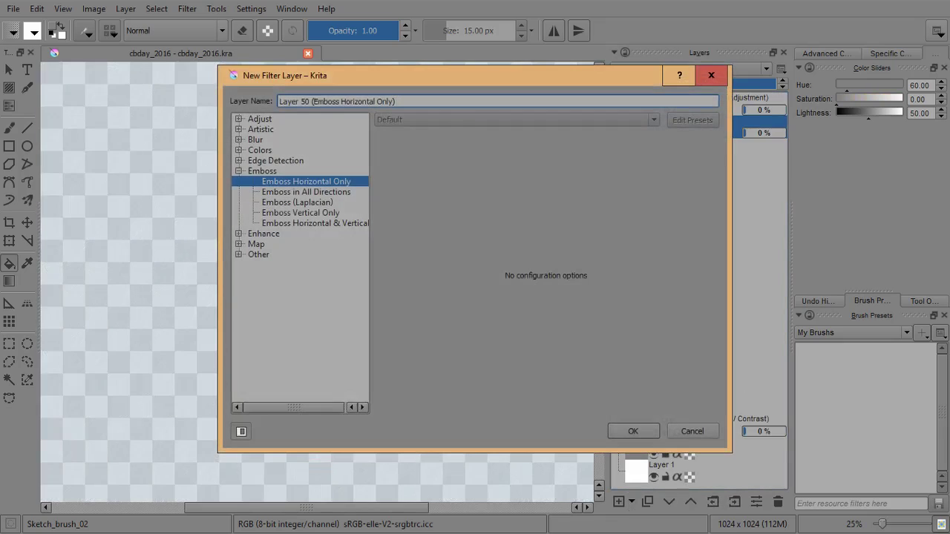
{"action": "left_click_drag", "start_coordinate": [385, 72], "coordinate": [524, 63]}
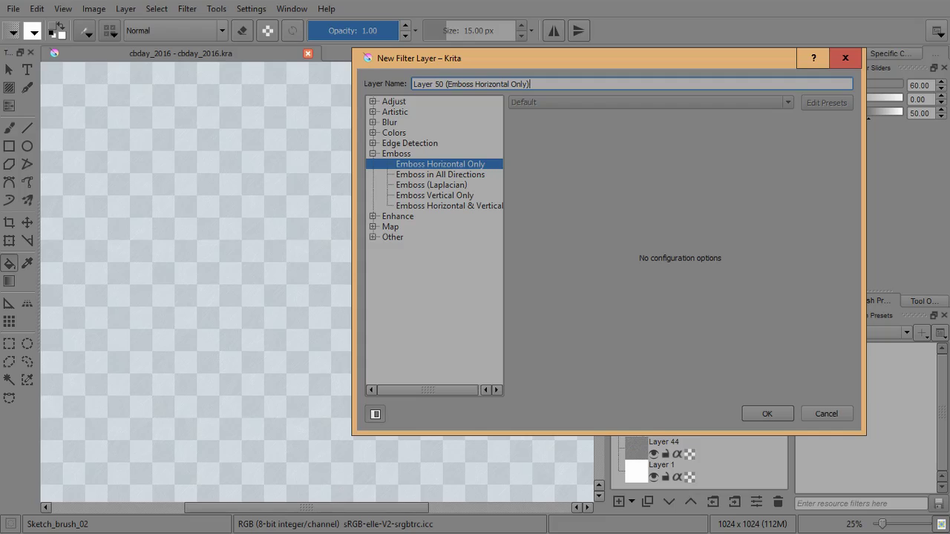
{"action": "left_click", "coordinate": [372, 143]}
{"action": "left_click", "coordinate": [431, 153]}
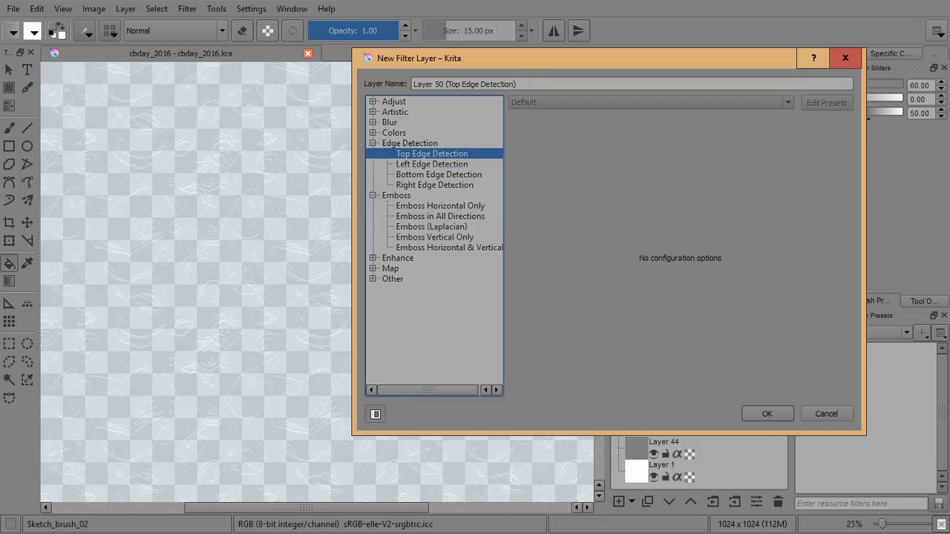
{"action": "left_click", "coordinate": [439, 174]}
{"action": "left_click", "coordinate": [434, 185]}
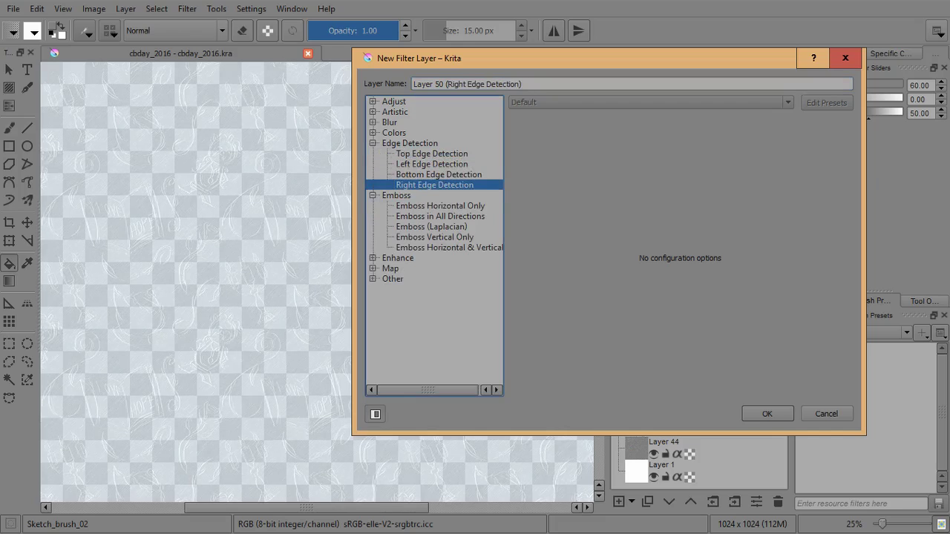
{"action": "left_click", "coordinate": [767, 414]}
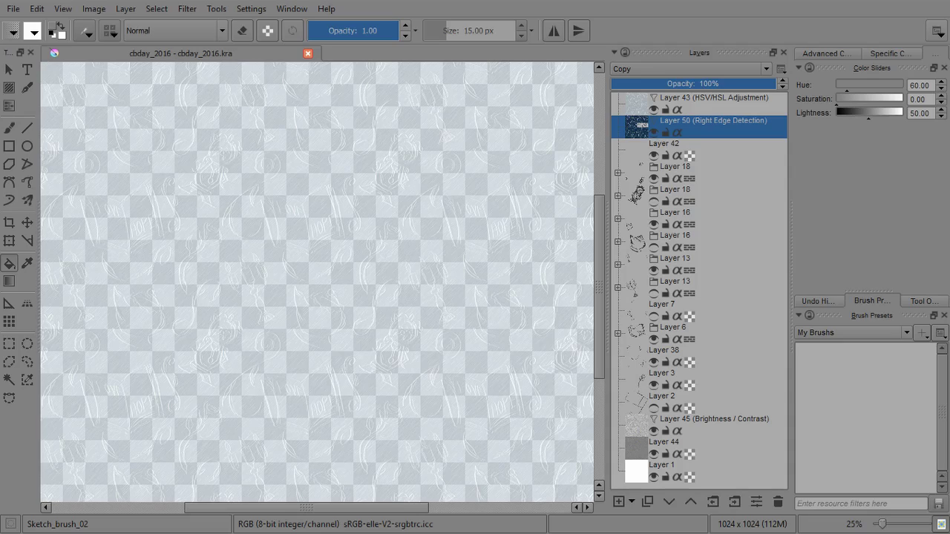
Try the Right Edge Detection layer above the HSV/HSL Adjustment layer, then delete it
{"action": "left_click", "coordinate": [690, 502]}
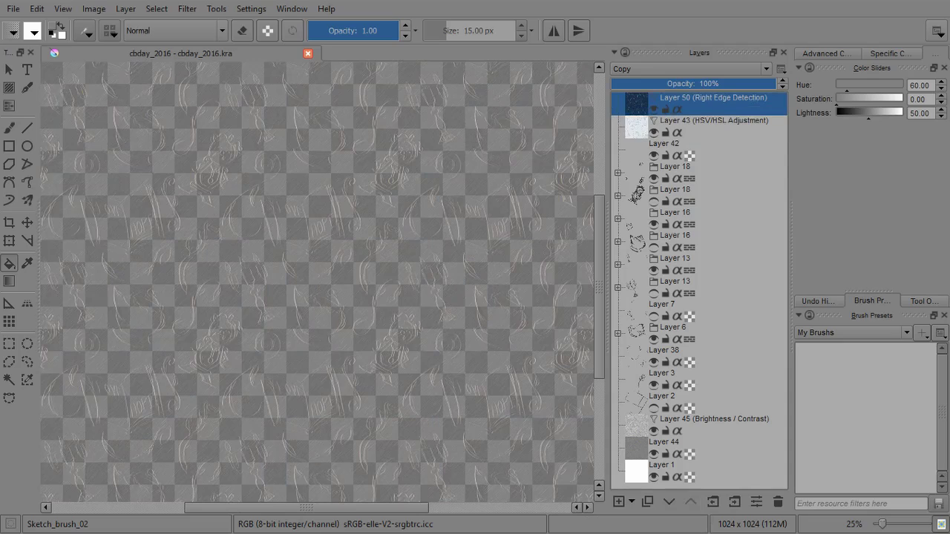
{"action": "left_click", "coordinate": [777, 502]}
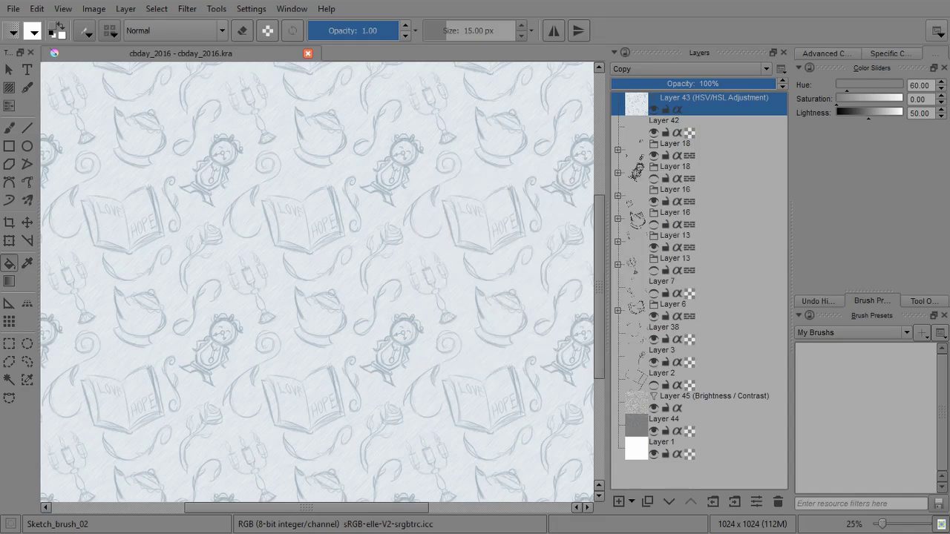
Hide the HSV/HSL Adjustment layer and make a rectangular selection around one full pattern tile
{"action": "left_click", "coordinate": [653, 109]}
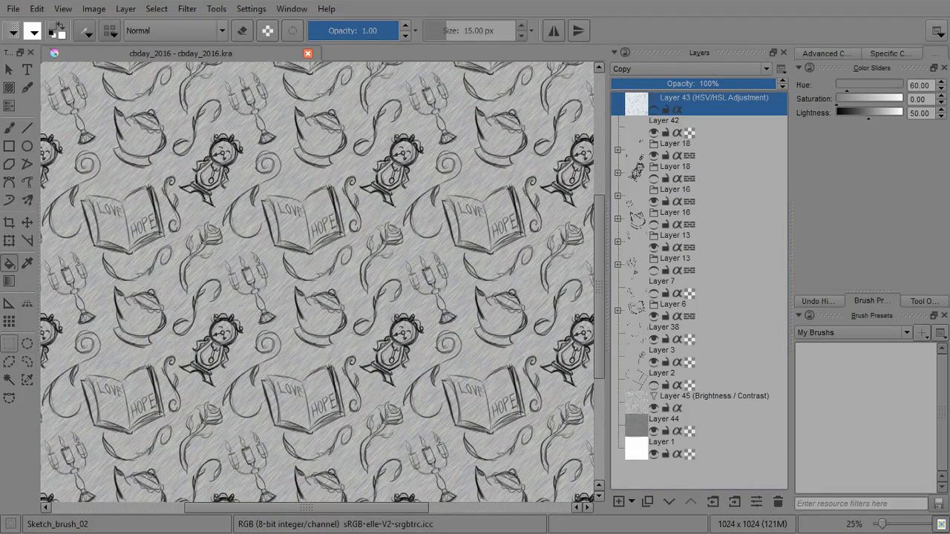
{"action": "left_click", "coordinate": [9, 343]}
{"action": "left_click_drag", "start_coordinate": [237, 167], "coordinate": [420, 347]}
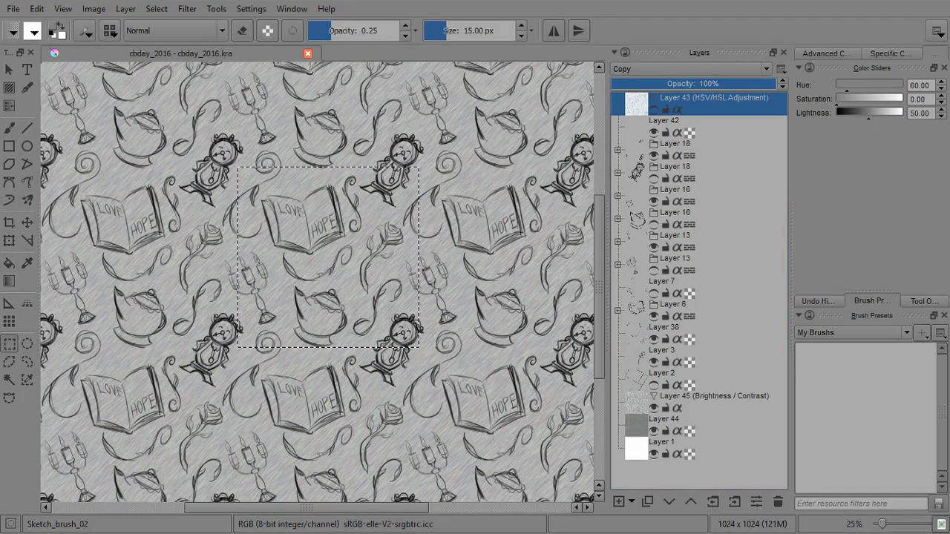
Paste a merged copy of the selected tile as a new layer above Layer 42 and clear the selection
{"action": "left_click", "coordinate": [36, 9]}
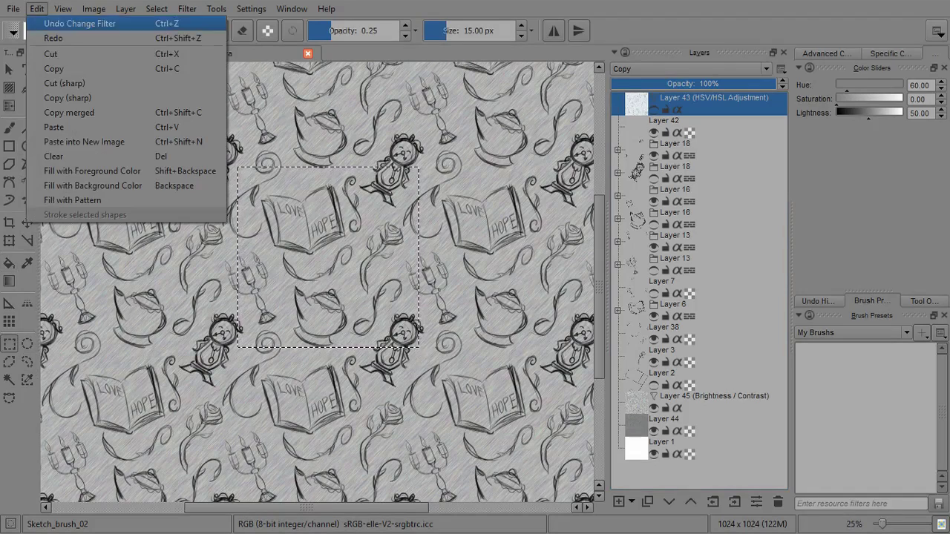
{"action": "left_click", "coordinate": [74, 112]}
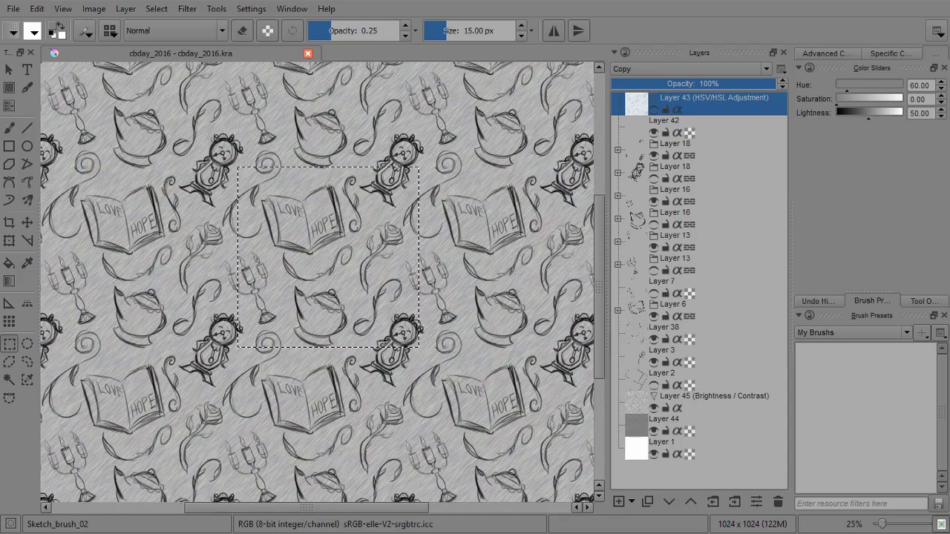
{"action": "key", "text": "ctrl+v"}
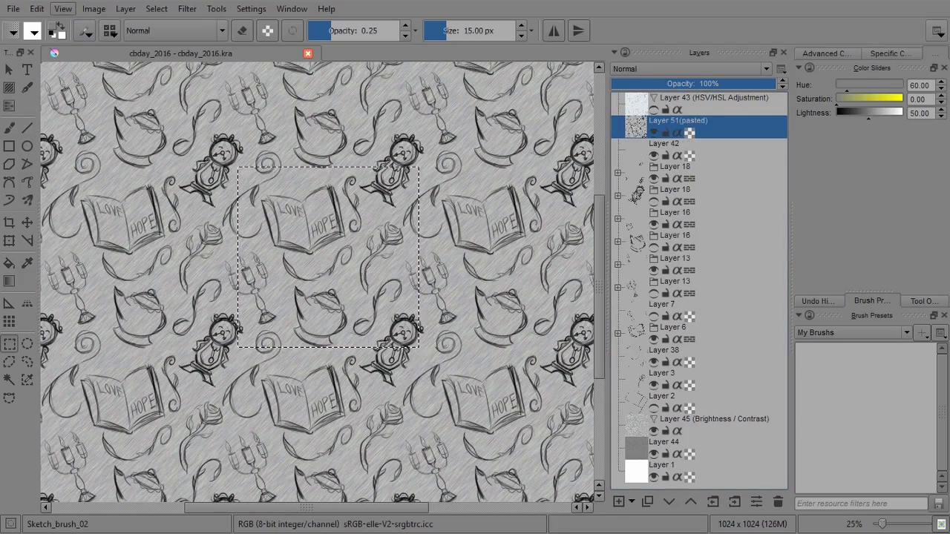
{"action": "left_click", "coordinate": [156, 9]}
{"action": "left_click", "coordinate": [173, 38]}
Add a filter layer above the pasted tile copy, compare the four Edge Detection directions, and apply Right Edge Detection
{"action": "left_click", "coordinate": [630, 501]}
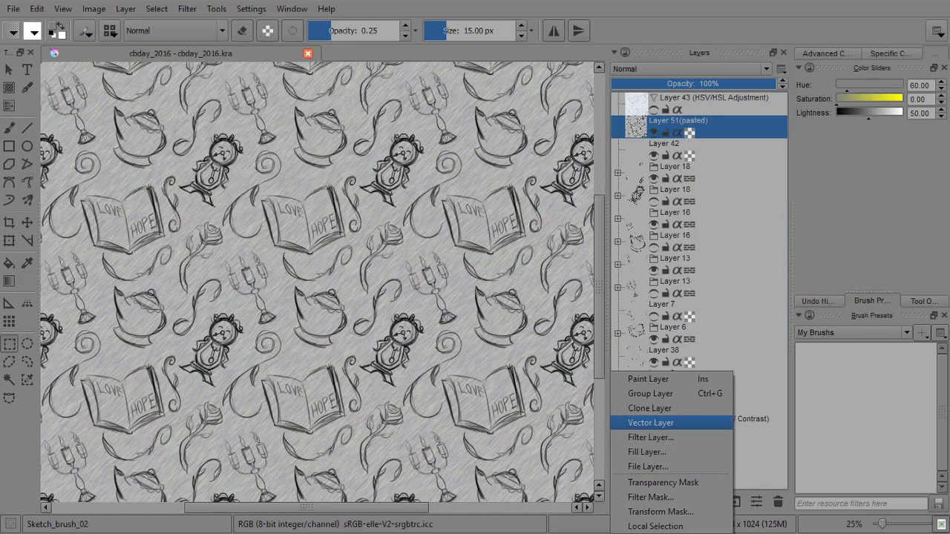
{"action": "left_click", "coordinate": [651, 437]}
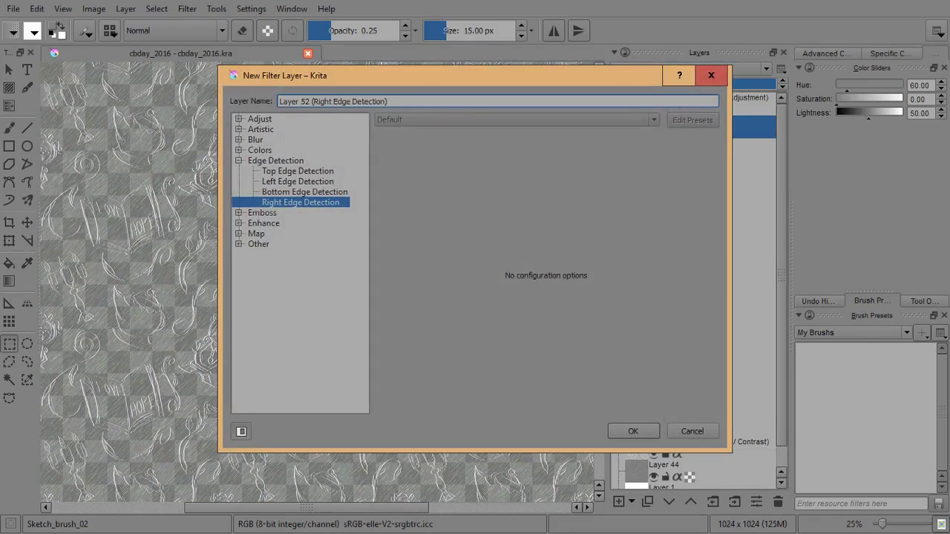
{"action": "left_click", "coordinate": [298, 171]}
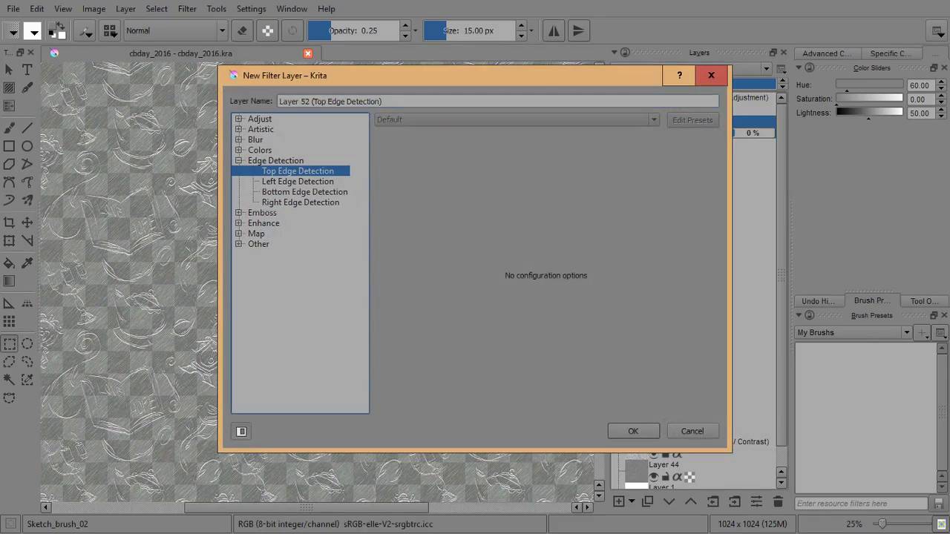
{"action": "left_click", "coordinate": [297, 182]}
{"action": "left_click", "coordinate": [304, 192]}
{"action": "key", "text": "Down"}
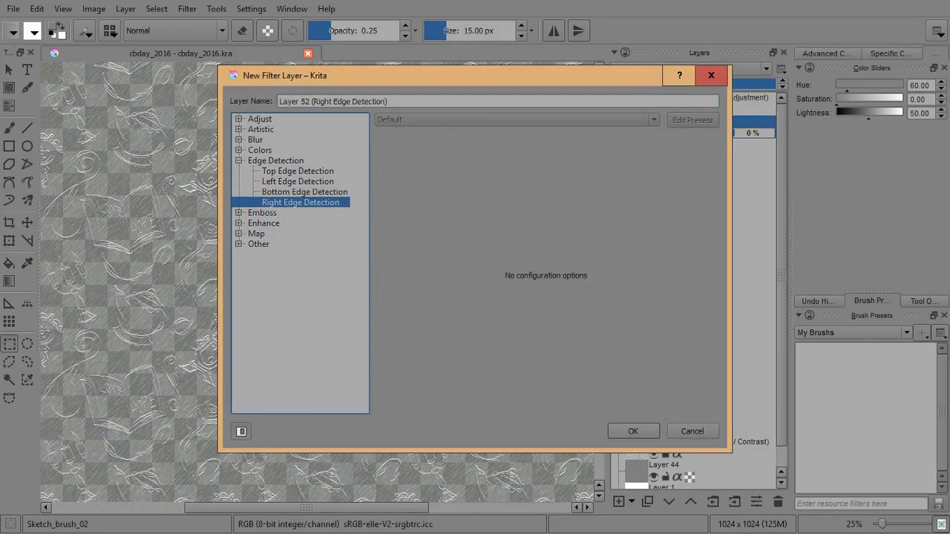
{"action": "key", "text": "Return"}
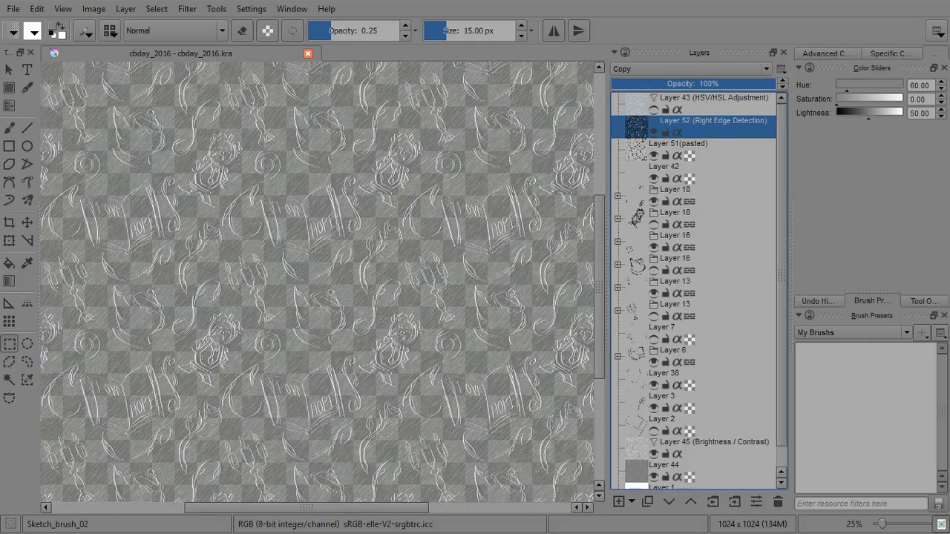
Hide the Right Edge Detection layer, then delete it along with the pasted tile copy
{"action": "left_click", "coordinate": [653, 133]}
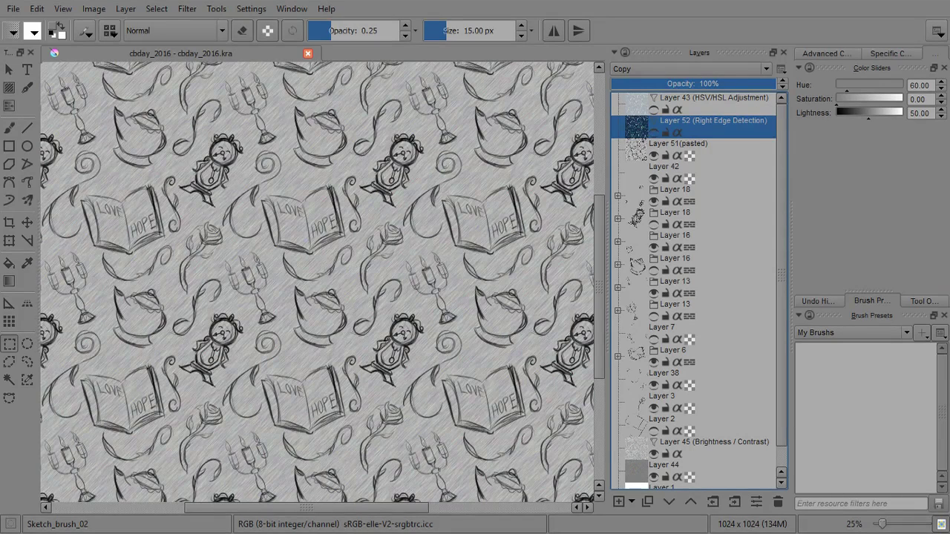
{"action": "left_click", "coordinate": [777, 502]}
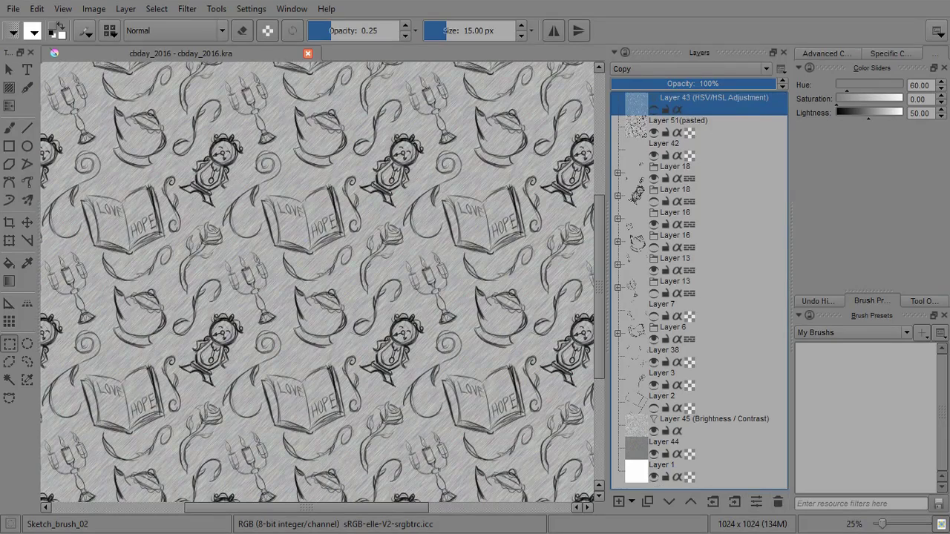
{"action": "left_click", "coordinate": [778, 501]}
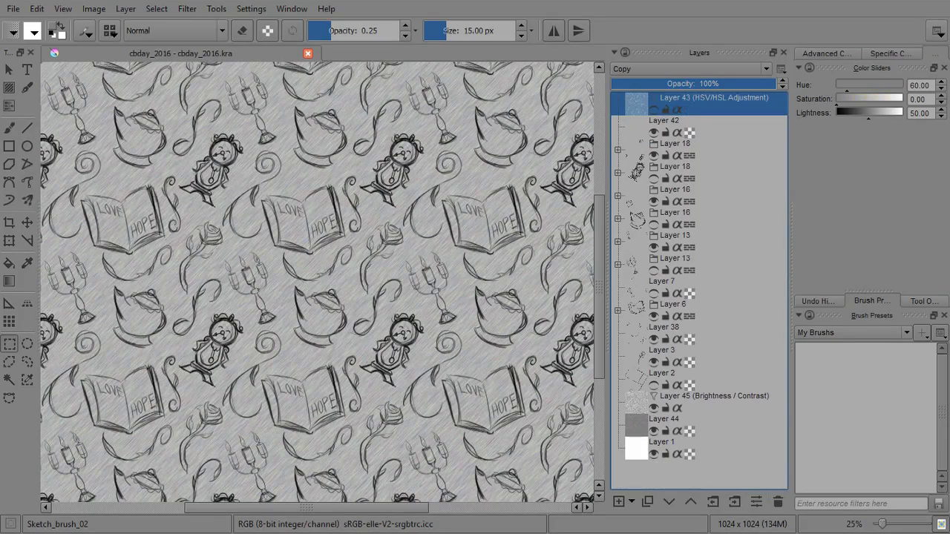
Hide the Brightness / Contrast layer and Layer 44, and add a Right Edge Detection filter layer above Layer 42
{"action": "left_click", "coordinate": [654, 409]}
{"action": "left_click", "coordinate": [654, 431]}
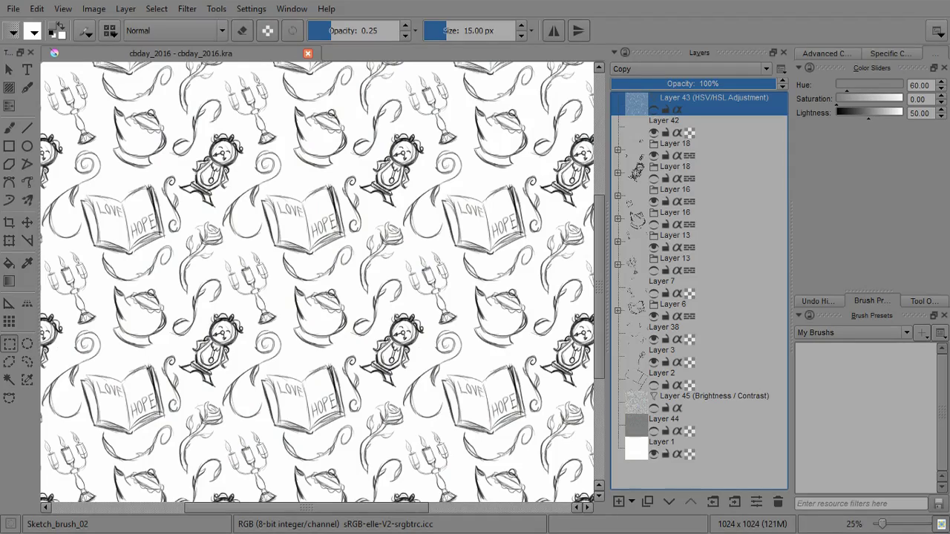
{"action": "left_click", "coordinate": [713, 127]}
{"action": "left_click", "coordinate": [631, 501]}
{"action": "left_click", "coordinate": [656, 437]}
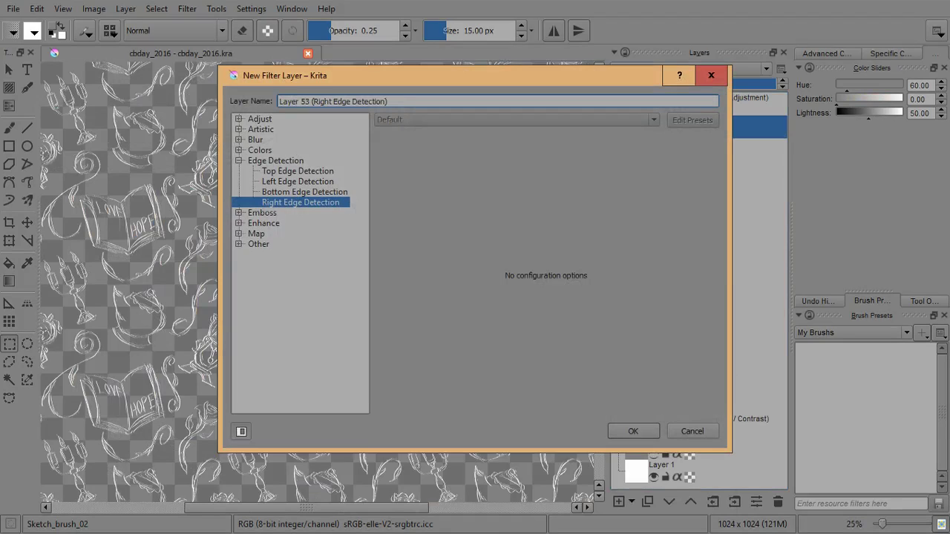
{"action": "left_click", "coordinate": [633, 431]}
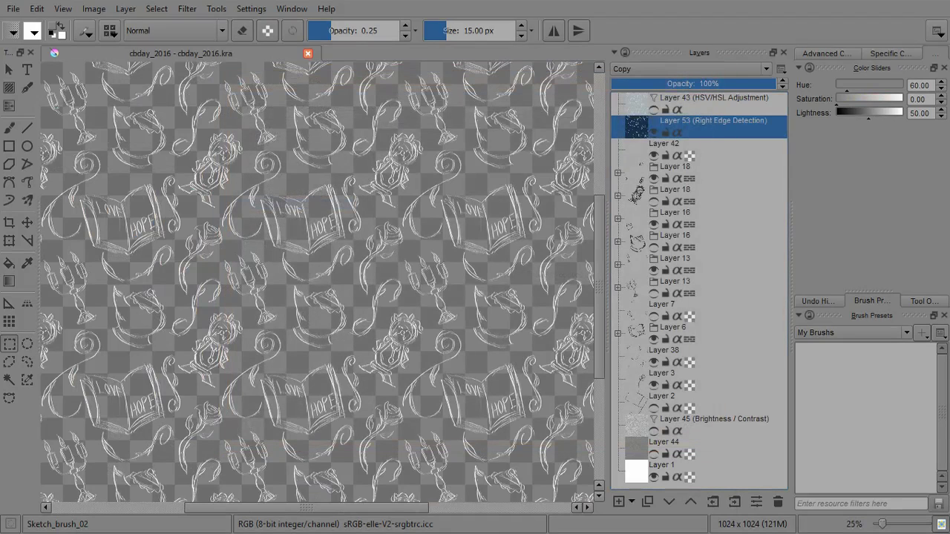
Copy the whole edge-detected tile as merged content, then delete the Right Edge Detection filter layer
{"action": "key", "text": "ctrl+a"}
{"action": "left_click", "coordinate": [37, 9]}
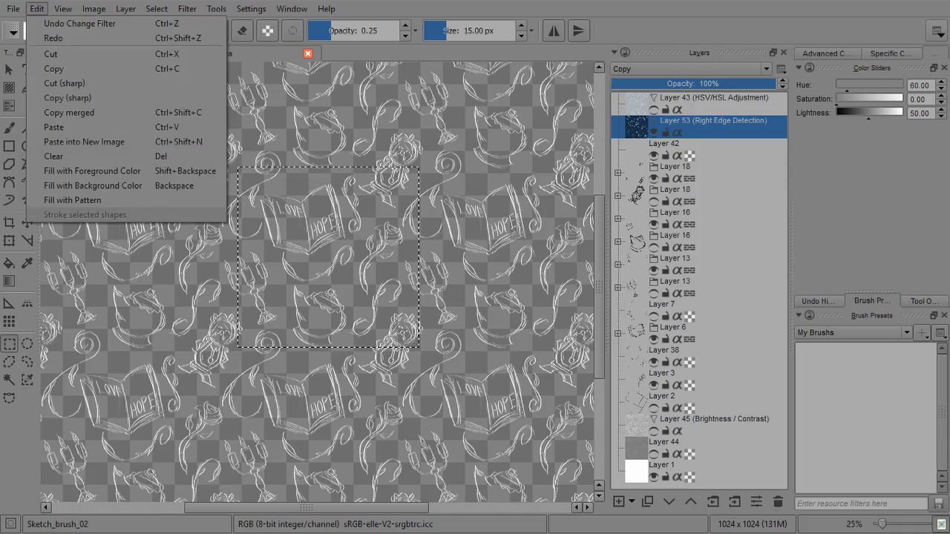
{"action": "left_click", "coordinate": [72, 112]}
{"action": "left_click", "coordinate": [777, 502]}
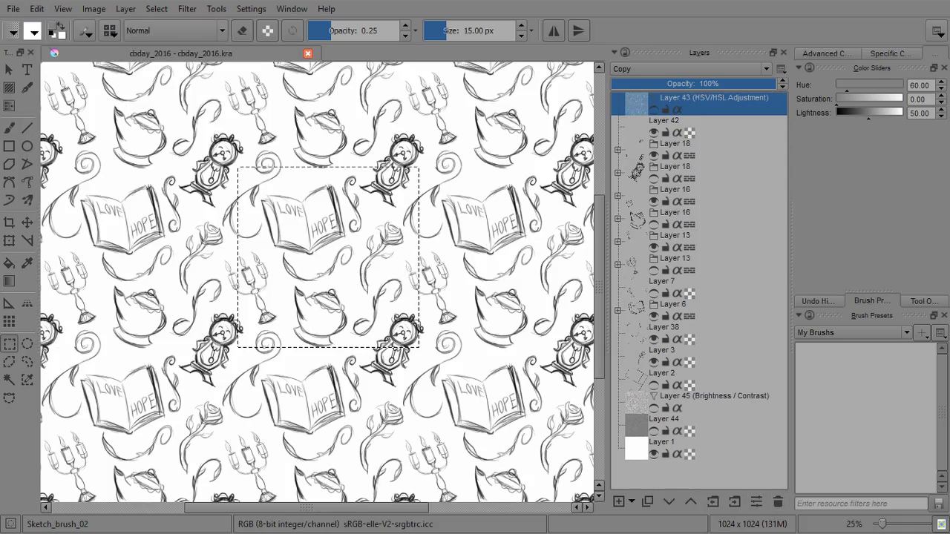
Paste the edge-detected copy above Layer 42 and show the HSV/HSL Adjustment, Brightness / Contrast and Layer 44 layers again
{"action": "left_click", "coordinate": [698, 123]}
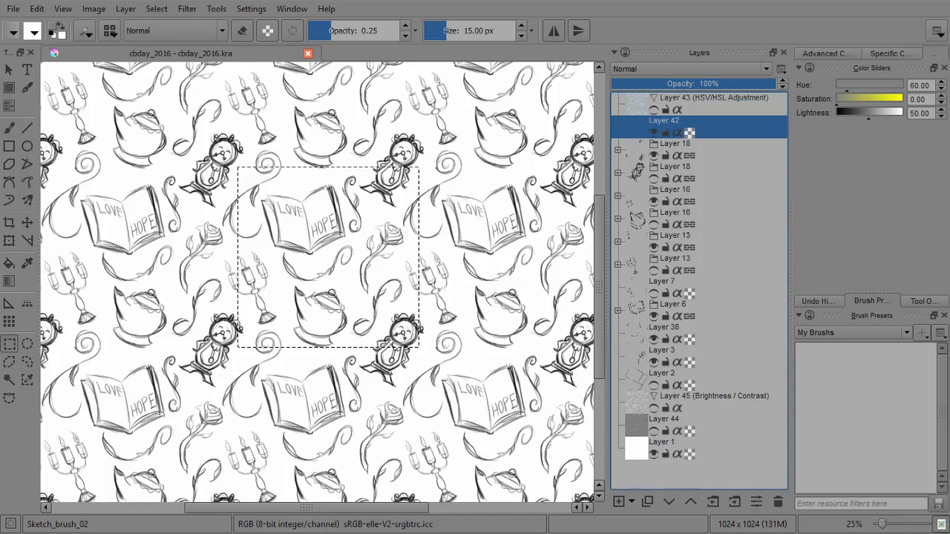
{"action": "key", "text": "ctrl+v"}
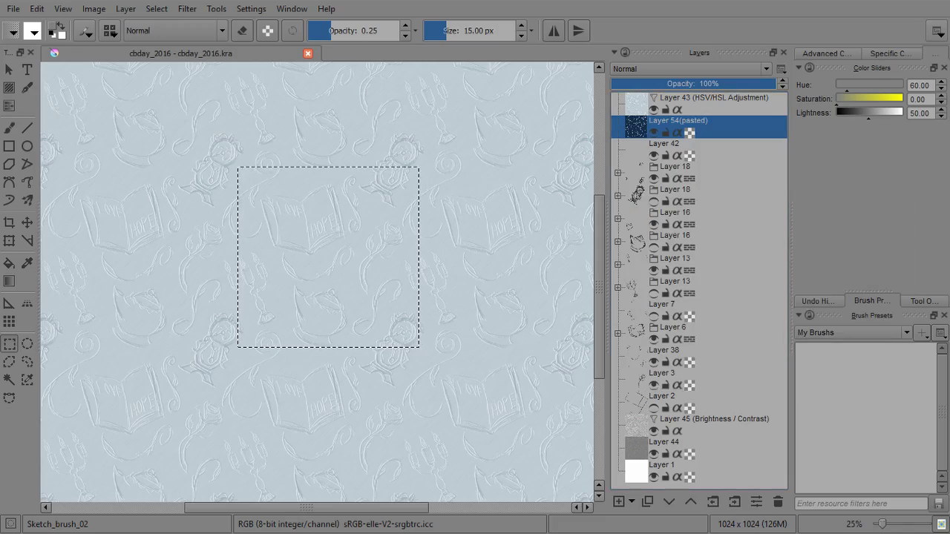
Try Lighten blending on the pasted edge layer, set its blending mode to Overlay, and clear the selection
{"action": "left_click", "coordinate": [690, 69]}
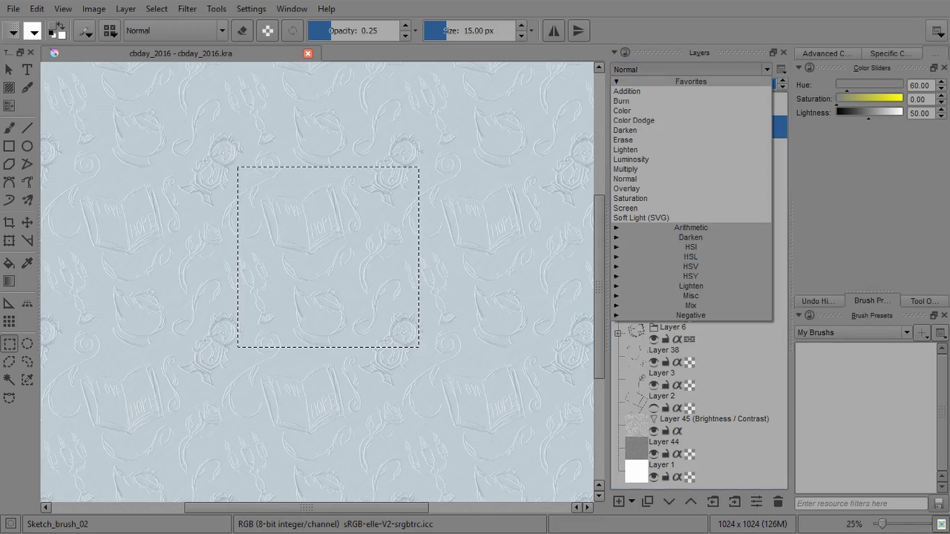
{"action": "left_click", "coordinate": [626, 149]}
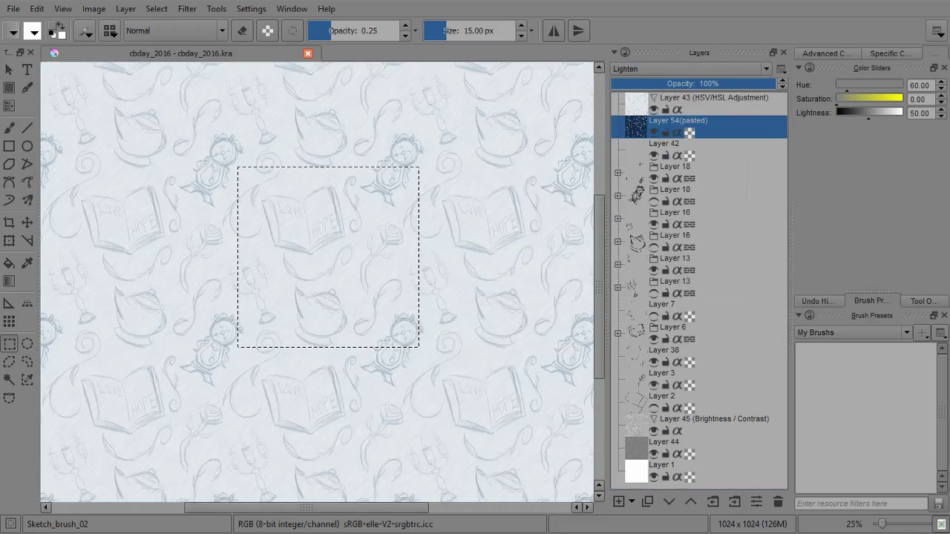
{"action": "left_click", "coordinate": [690, 69]}
{"action": "left_click", "coordinate": [625, 188]}
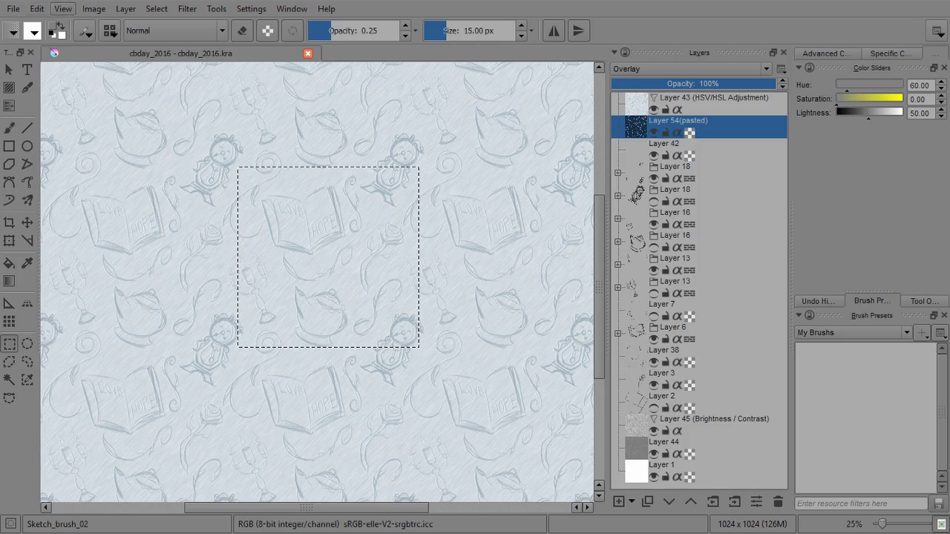
{"action": "left_click", "coordinate": [157, 9]}
{"action": "left_click", "coordinate": [171, 38]}
Examine the overlaid edge effect on the book, rose and teapot up close and across the repeating pattern
{"action": "scroll", "coordinate": [317, 281], "scroll_direction": "up", "scroll_amount": 5}
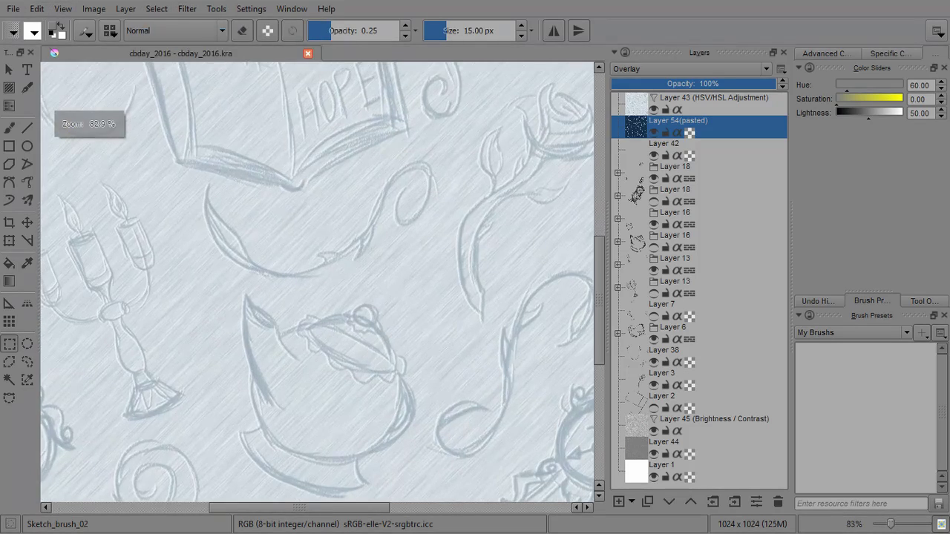
{"action": "left_click_drag", "start_coordinate": [318, 280], "coordinate": [322, 479]}
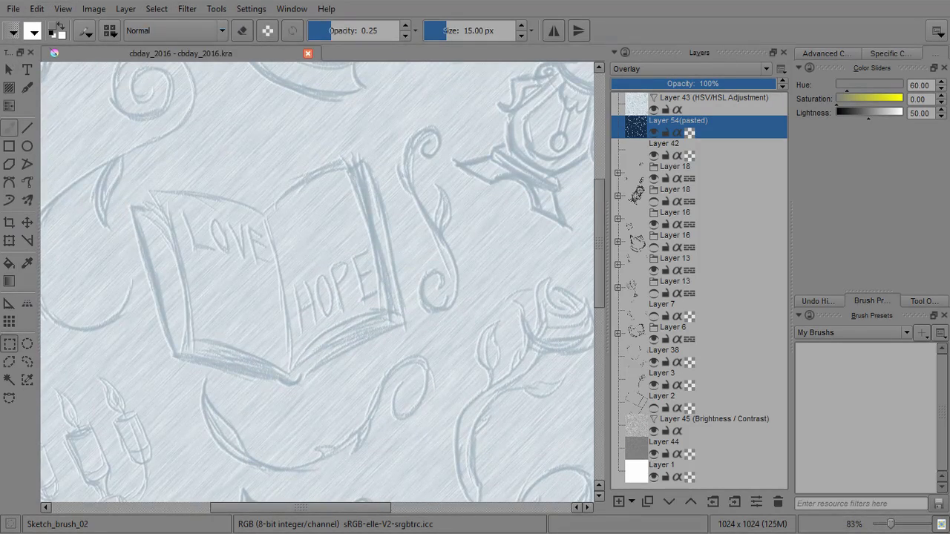
{"action": "left_click", "coordinate": [9, 128]}
{"action": "scroll", "coordinate": [373, 198], "scroll_direction": "up", "scroll_amount": 3}
{"action": "scroll", "coordinate": [394, 250], "scroll_direction": "down", "scroll_amount": 10}
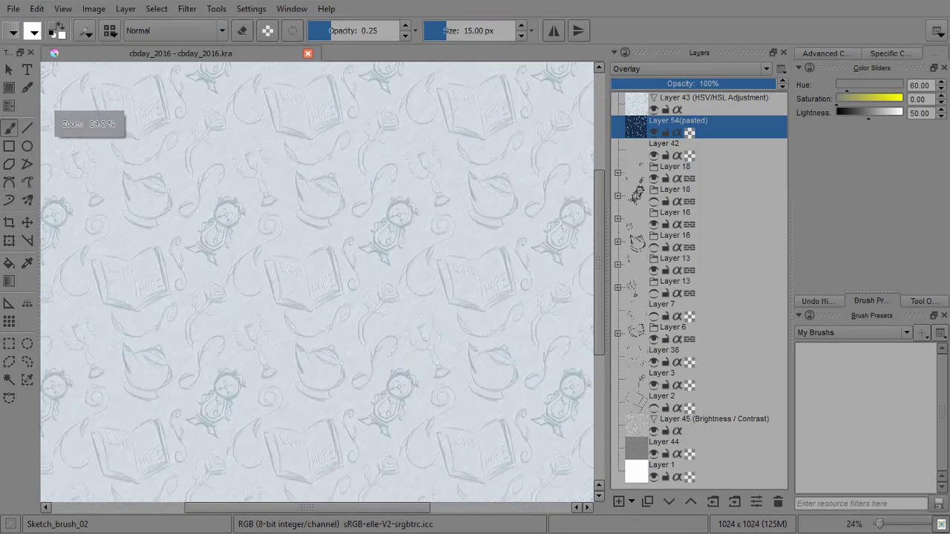
Try Multiply, Screen and Soft Light (SVG) blending on the pasted edge layer
{"action": "key", "text": "ctrl+shift+0"}
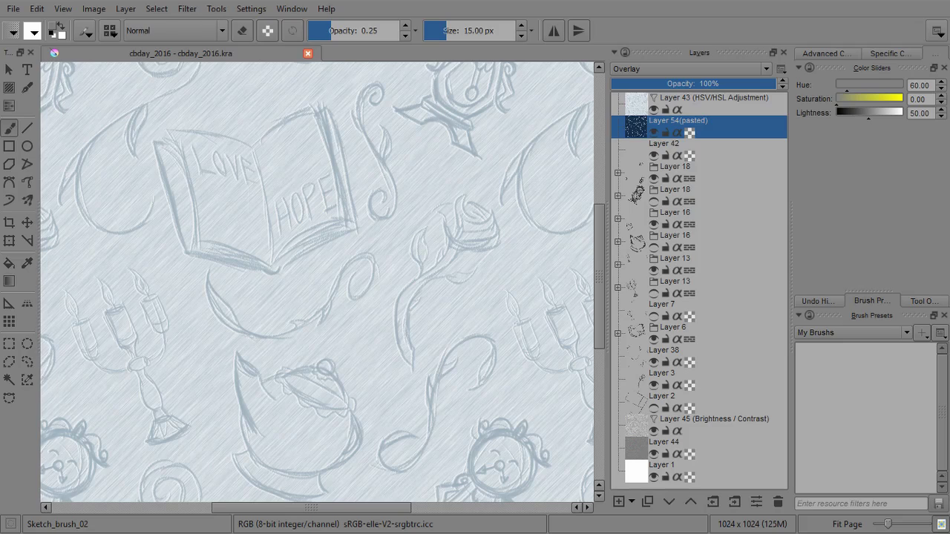
{"action": "left_click", "coordinate": [690, 68]}
{"action": "left_click", "coordinate": [625, 169]}
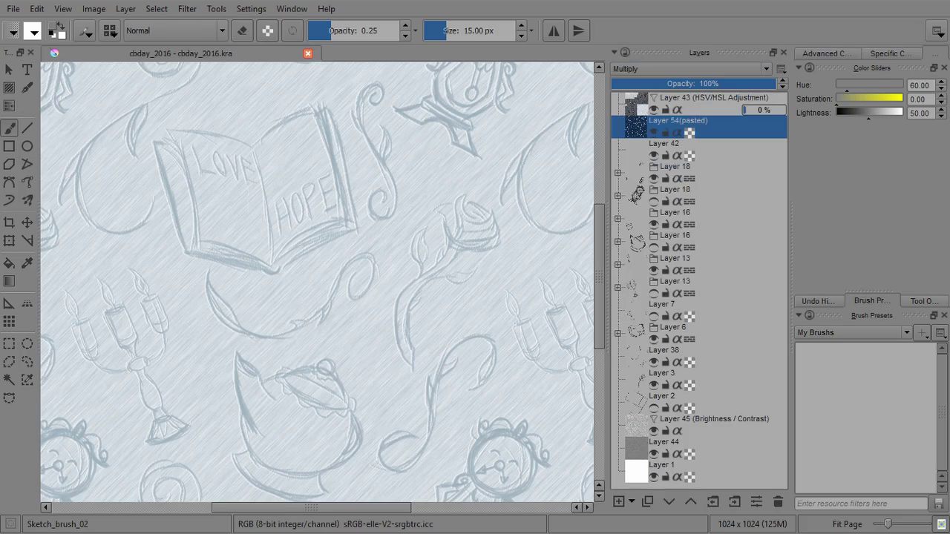
{"action": "left_click", "coordinate": [690, 69]}
{"action": "left_click", "coordinate": [631, 160]}
{"action": "left_click", "coordinate": [691, 68]}
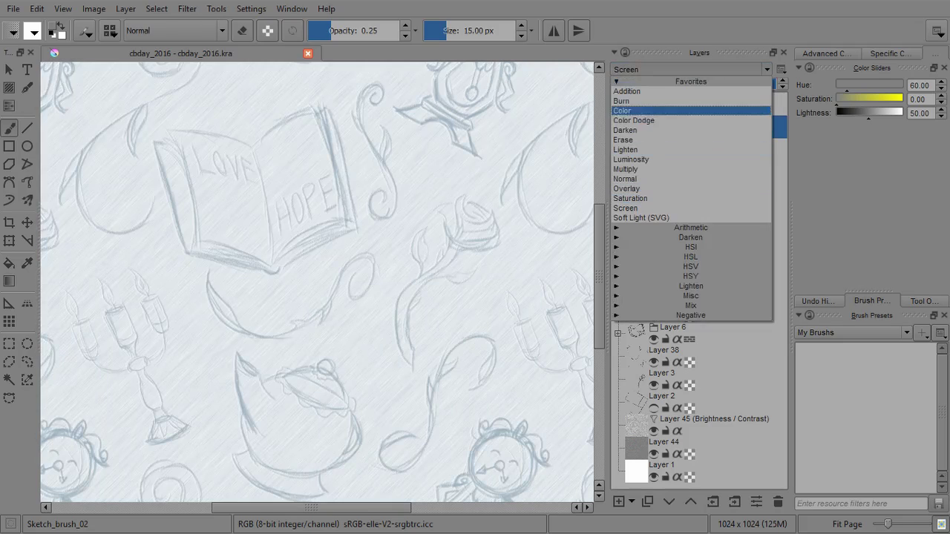
{"action": "left_click", "coordinate": [640, 217]}
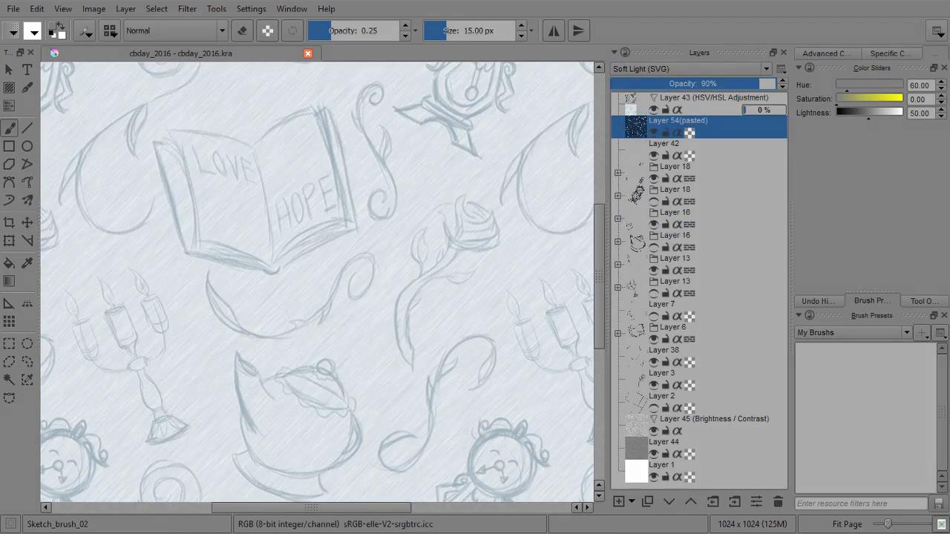
Try Addition, Burn, Color and Color Dodge blending on the pasted edge layer
{"action": "left_click", "coordinate": [691, 69]}
{"action": "left_click", "coordinate": [628, 91]}
{"action": "left_click", "coordinate": [690, 68]}
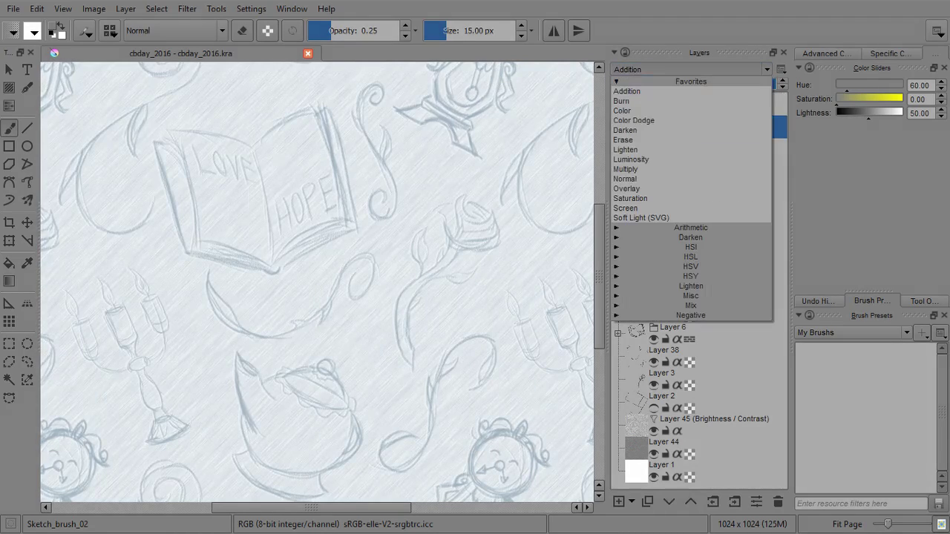
{"action": "left_click", "coordinate": [621, 100]}
{"action": "left_click", "coordinate": [690, 68]}
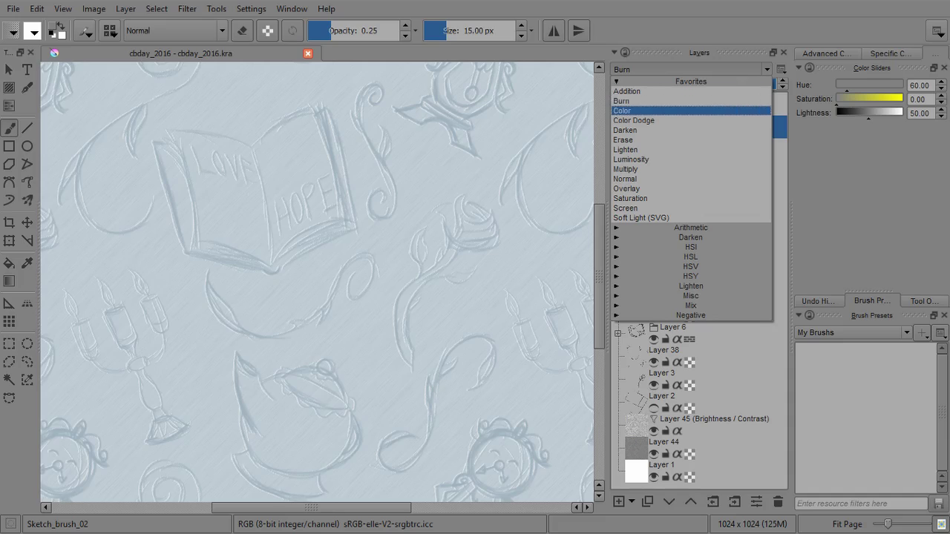
{"action": "left_click", "coordinate": [627, 111]}
{"action": "left_click", "coordinate": [632, 120]}
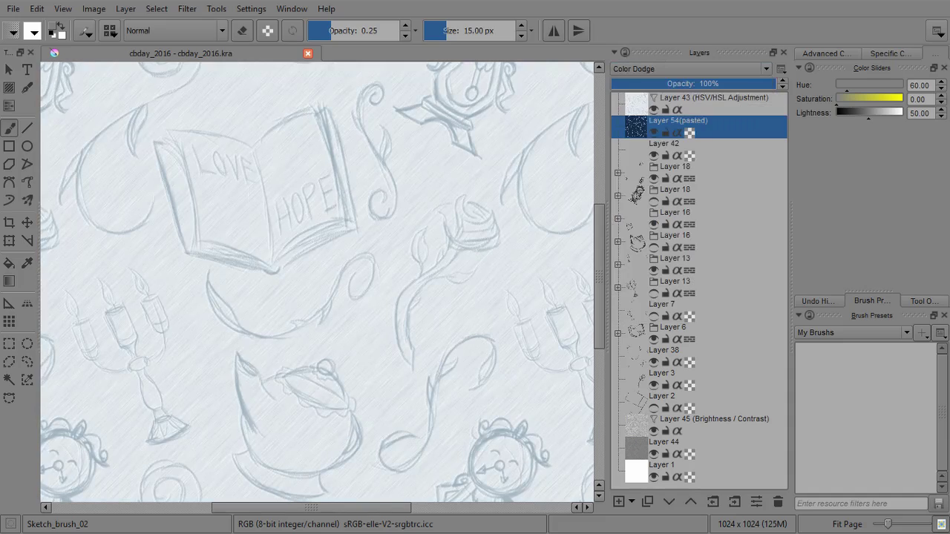
Try Erase, Lighten and Luminosity blending on the pasted edge layer and examine the result across the repeating pattern
{"action": "left_click", "coordinate": [690, 69]}
{"action": "left_click", "coordinate": [633, 139]}
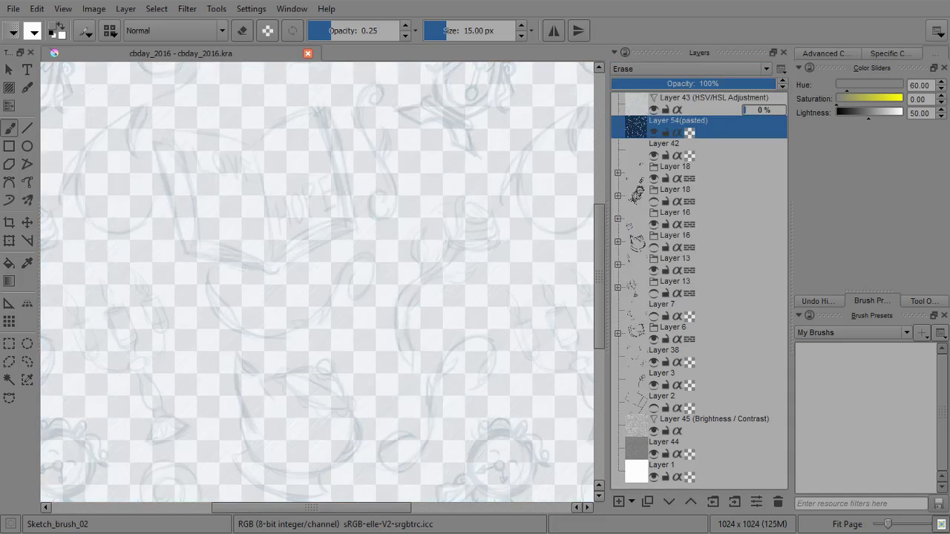
{"action": "left_click", "coordinate": [690, 69]}
{"action": "key", "text": "Down"}
{"action": "key", "text": "Return"}
{"action": "key", "text": "alt+Down"}
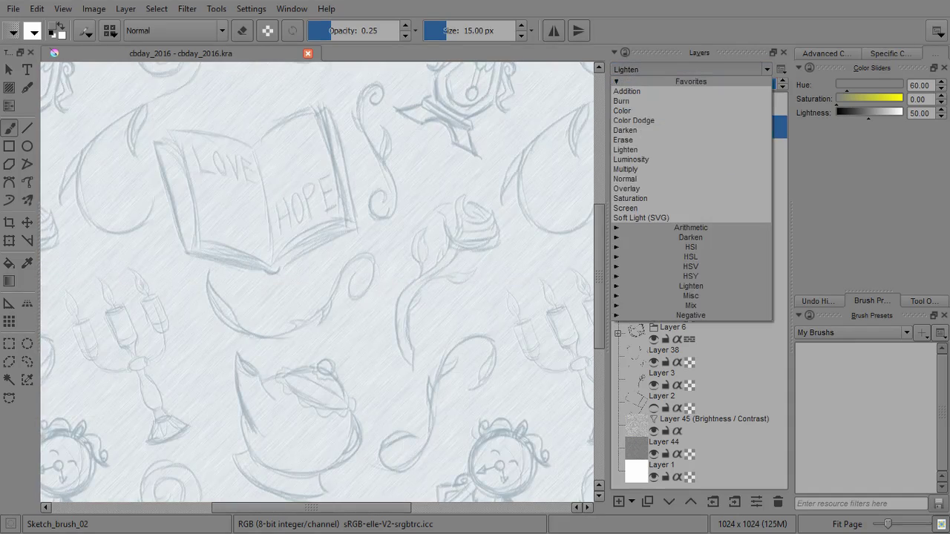
{"action": "key", "text": "Down"}
{"action": "key", "text": "Return"}
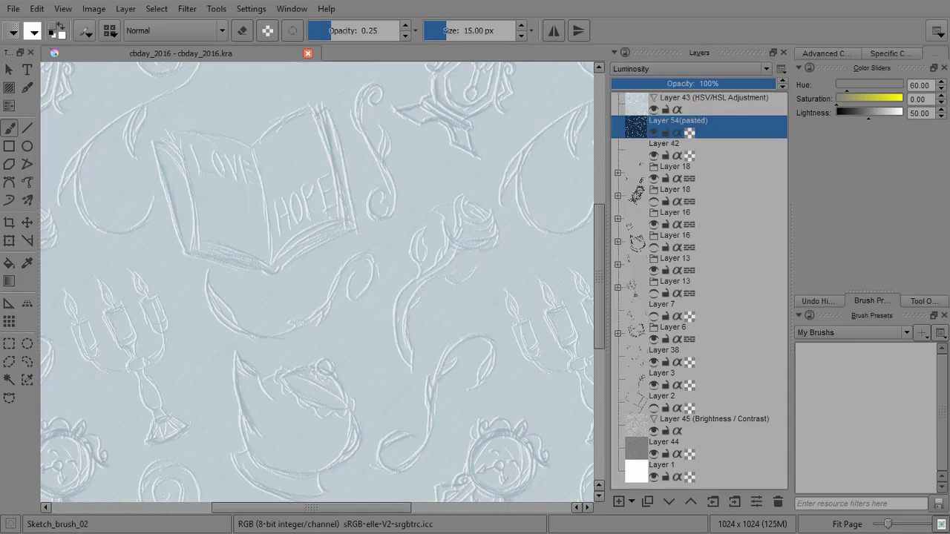
{"action": "key", "text": "minus"}
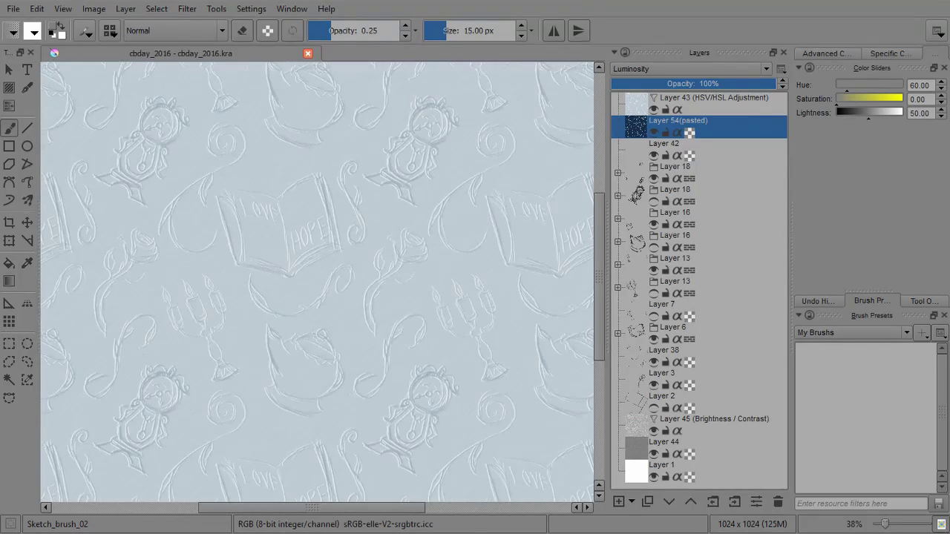
{"action": "key", "text": "2"}
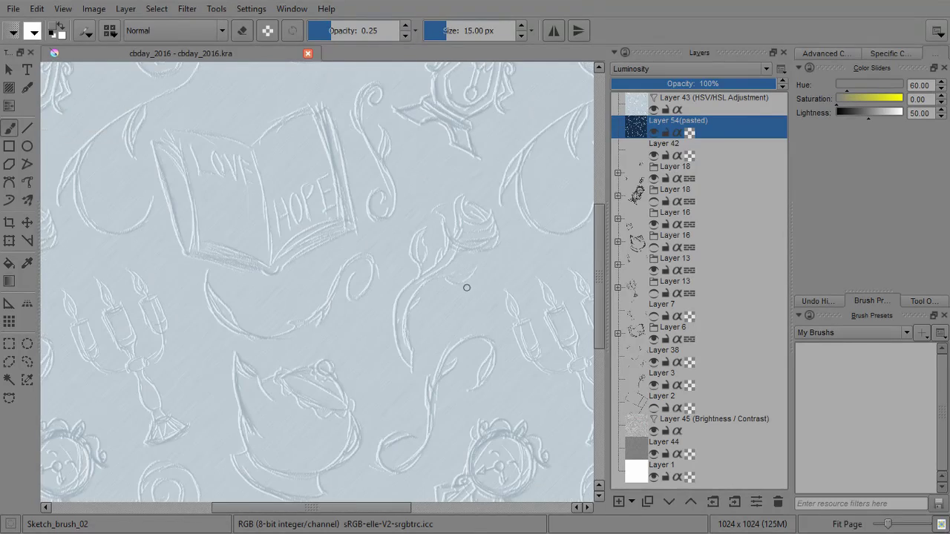
Try 53% opacity with Luminosity, and Multiply and Normal blending on the pasted edge layer
{"action": "left_click_drag", "start_coordinate": [690, 83], "coordinate": [699, 84]}
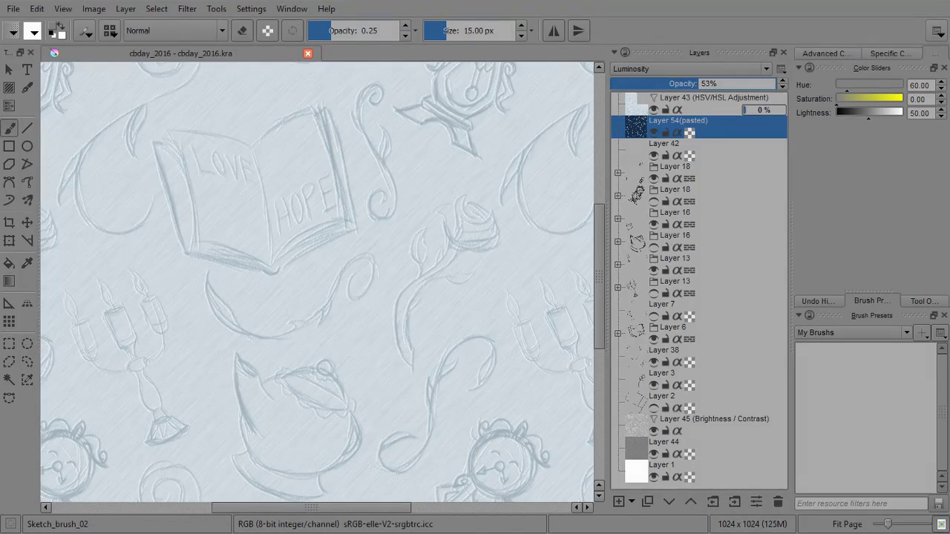
{"action": "left_click", "coordinate": [723, 69]}
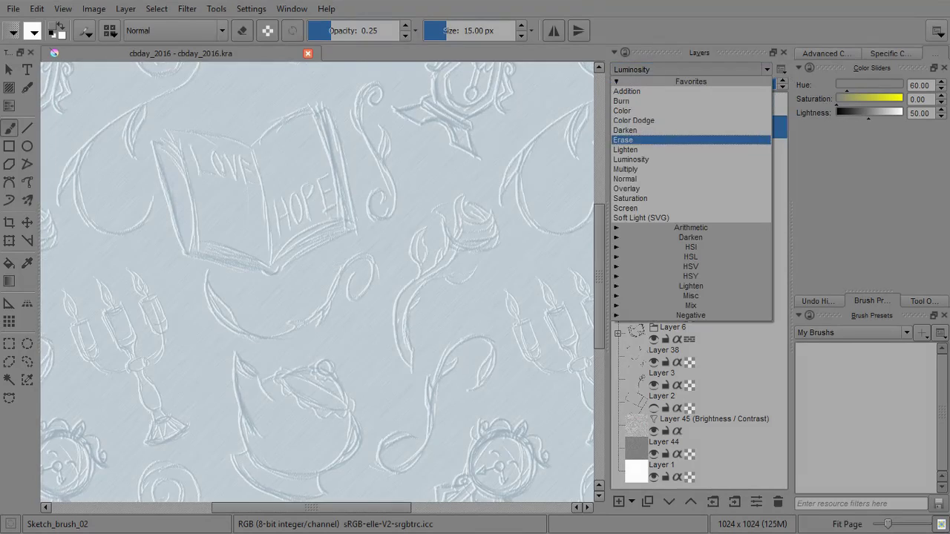
{"action": "key", "text": "Return"}
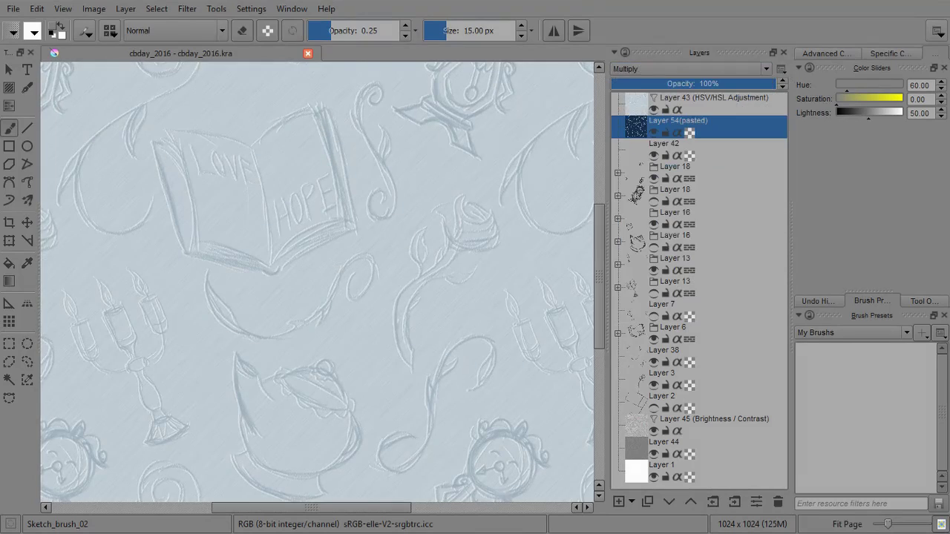
{"action": "left_click", "coordinate": [690, 69]}
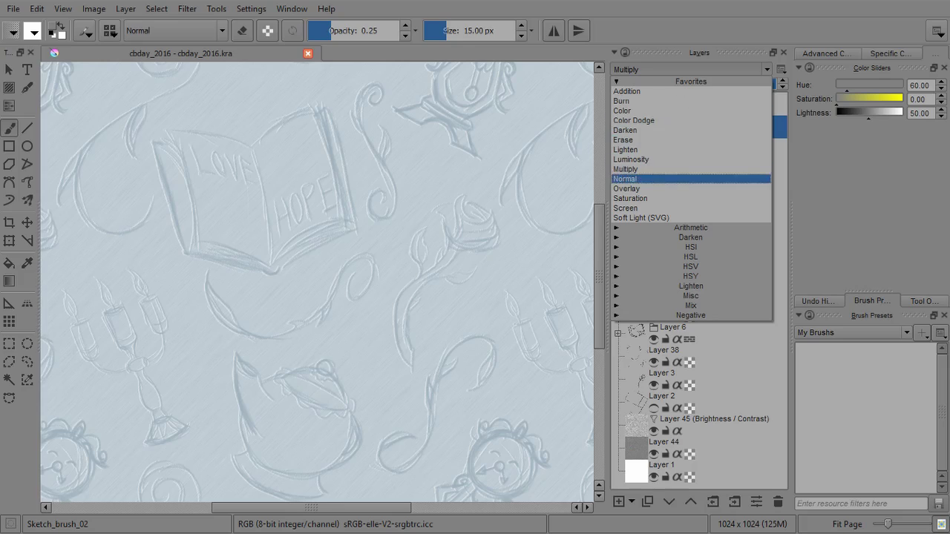
{"action": "left_click", "coordinate": [690, 179]}
Set the pasted edge layer's blending mode back to Overlay
{"action": "key", "text": "space"}
{"action": "key", "text": "Down"}
{"action": "key", "text": "Down"}
{"action": "key", "text": "Down"}
{"action": "key", "text": "Down"}
{"action": "key", "text": "Down"}
{"action": "key", "text": "Down"}
{"action": "key", "text": "Down"}
{"action": "key", "text": "Down"}
{"action": "key", "text": "Down"}
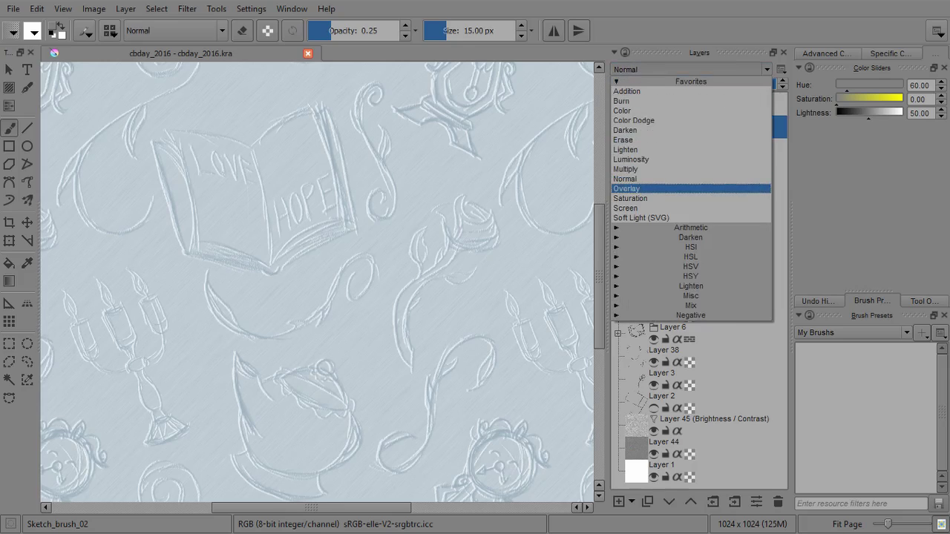
{"action": "key", "text": "Return"}
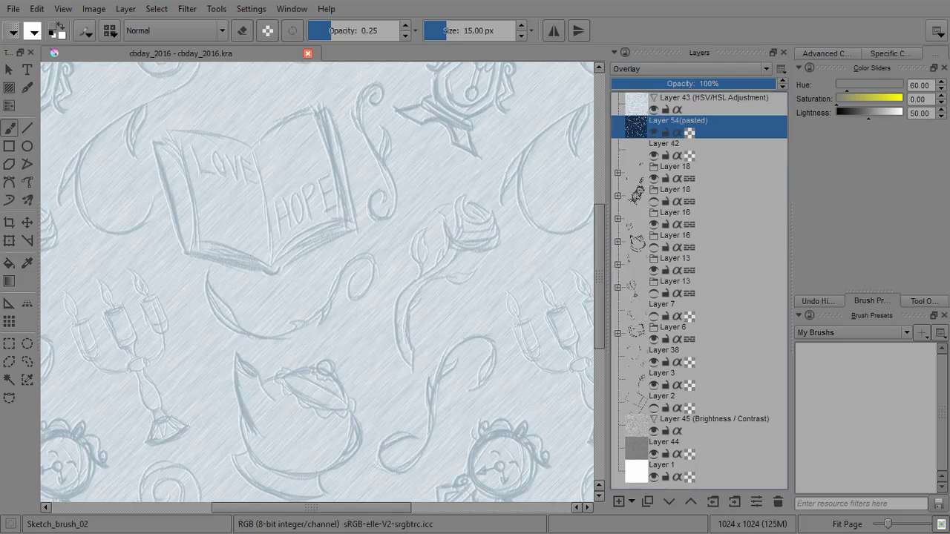
Add a Brightness / Contrast filter layer above Layer 42, moving the curve's white point inward to brighten the pattern
{"action": "left_click", "coordinate": [713, 150]}
{"action": "left_click", "coordinate": [631, 502]}
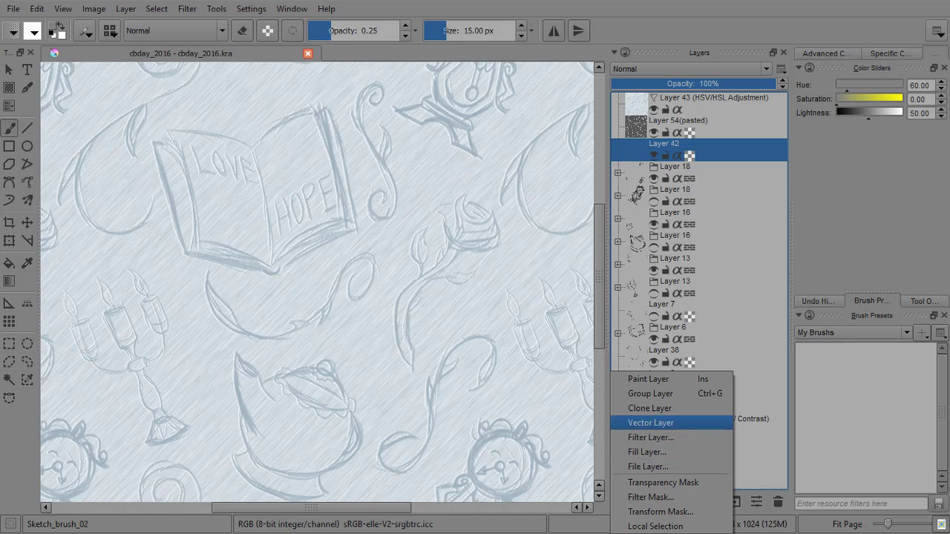
{"action": "left_click", "coordinate": [650, 438]}
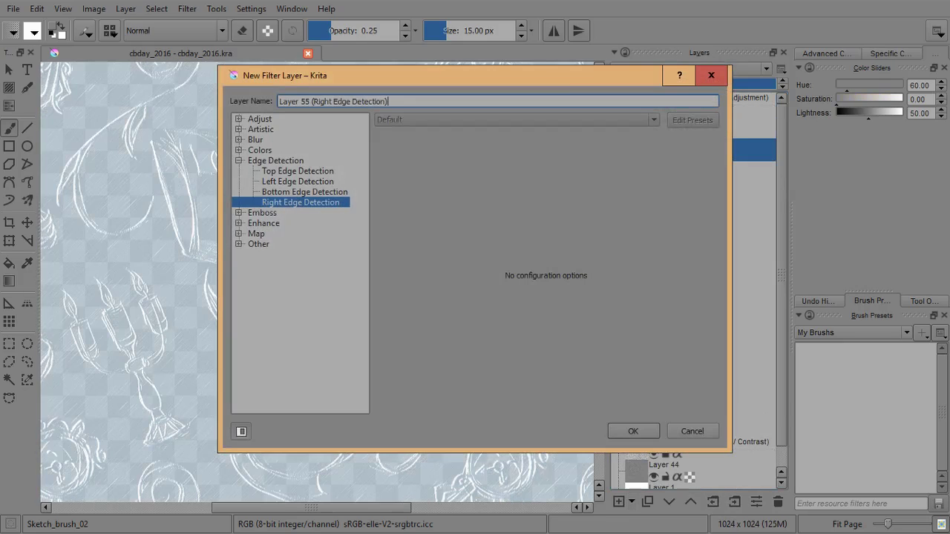
{"action": "left_click", "coordinate": [239, 119]}
{"action": "left_click", "coordinate": [301, 171]}
{"action": "left_click_drag", "start_coordinate": [445, 76], "coordinate": [542, 55]}
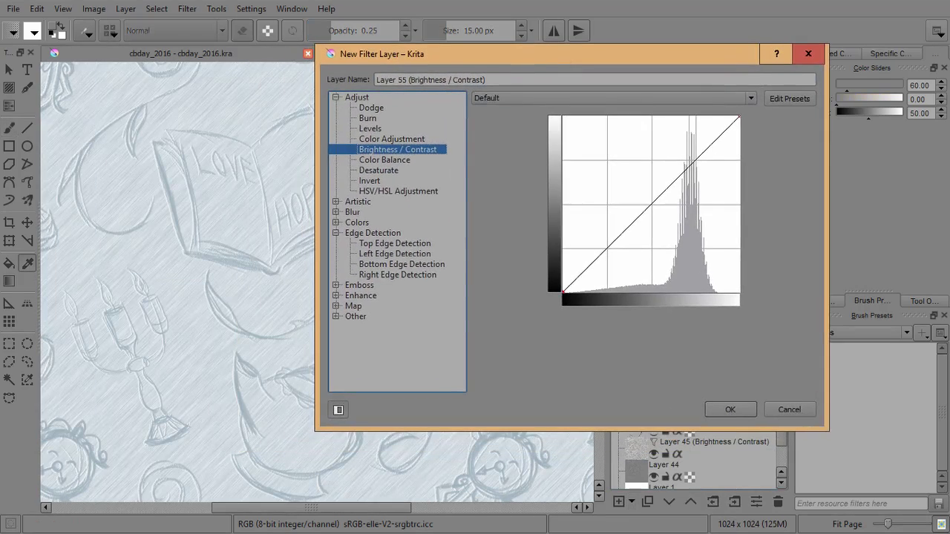
{"action": "left_click_drag", "start_coordinate": [739, 116], "coordinate": [710, 116]}
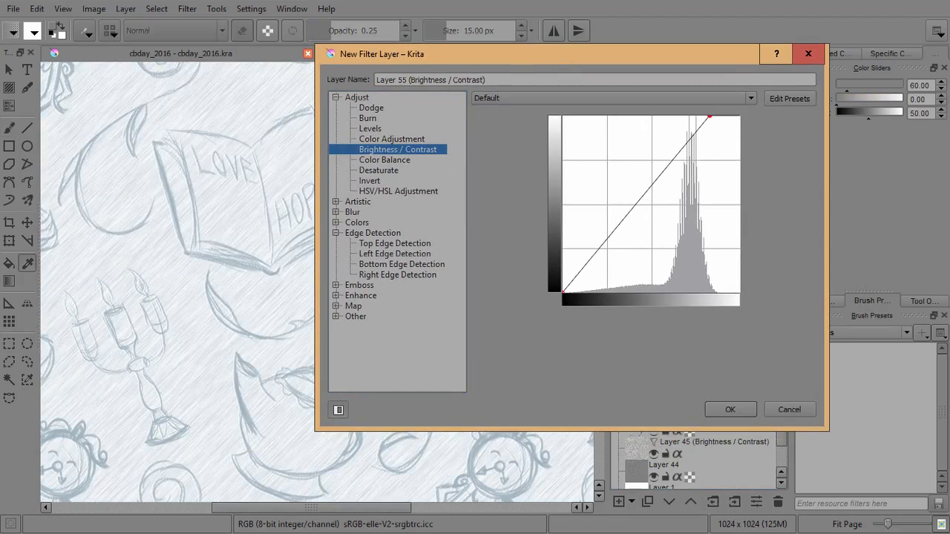
{"action": "left_click", "coordinate": [730, 410]}
{"action": "scroll", "coordinate": [317, 282], "scroll_direction": "down", "scroll_amount": 5}
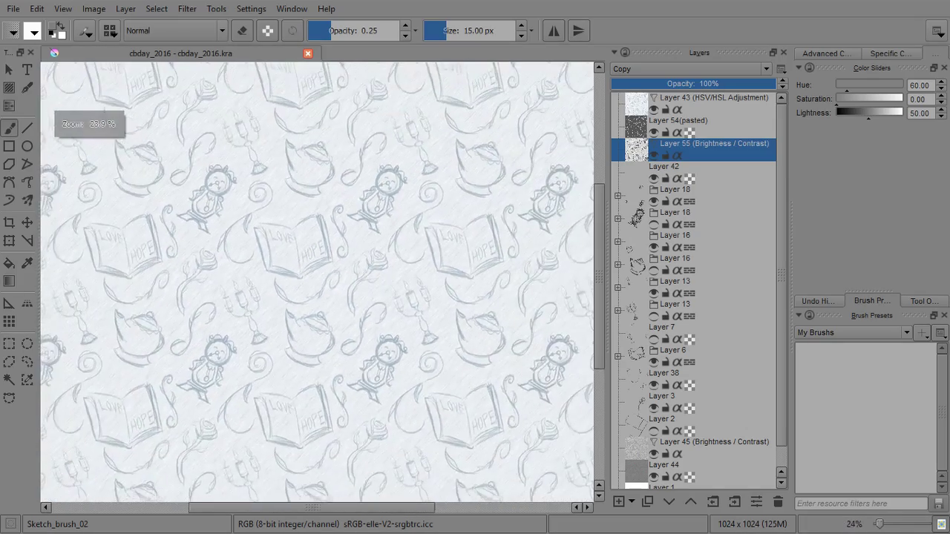
{"action": "key", "text": "plus"}
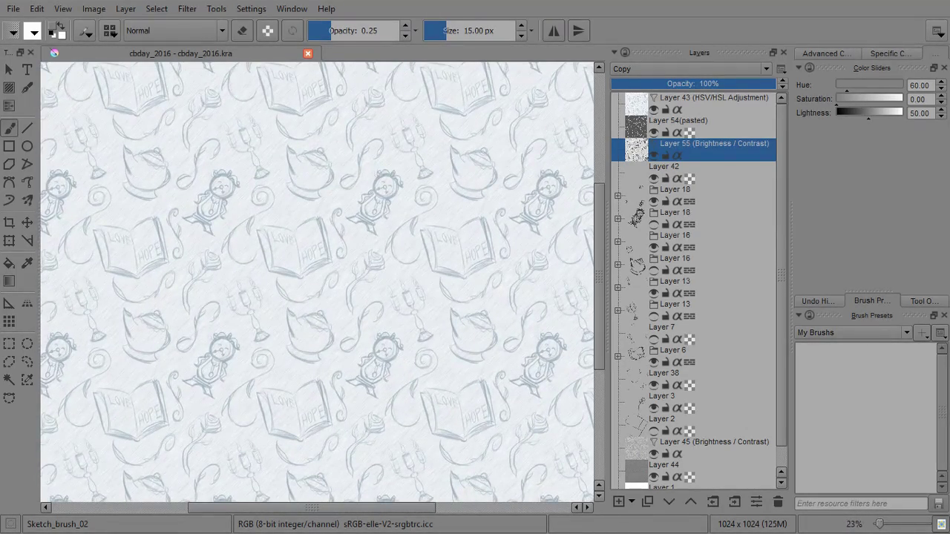
Add a new paint layer above Layer 45 (Brightness / Contrast) and set the painting colour to white
{"action": "scroll", "coordinate": [694, 290], "scroll_direction": "down", "scroll_amount": 1}
{"action": "left_click", "coordinate": [709, 424]}
{"action": "left_click", "coordinate": [619, 502]}
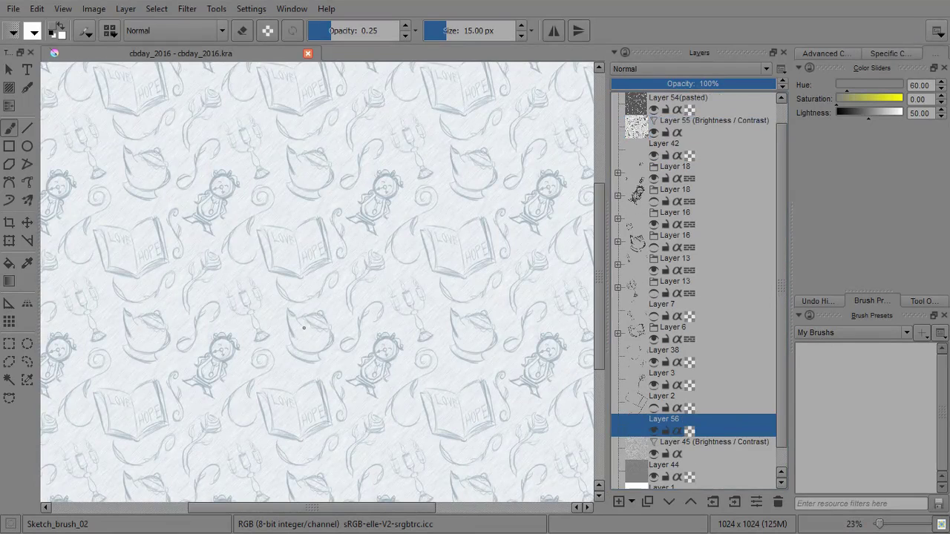
{"action": "left_click_drag", "start_coordinate": [206, 212], "coordinate": [291, 264]}
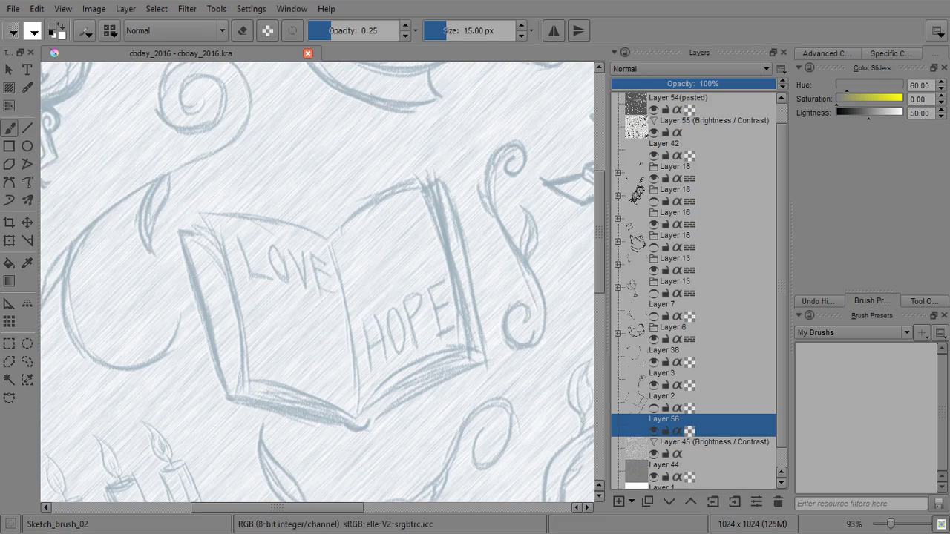
{"action": "key", "text": "d"}
{"action": "key", "text": "x"}
Paint the book's left page stack and the upper edge of its LOVE page white on the new layer
{"action": "left_click_drag", "start_coordinate": [269, 290], "coordinate": [276, 208]}
{"action": "mouse_move", "coordinate": [175, 251]}
{"action": "left_mouse_down"}
{"action": "mouse_move", "coordinate": [212, 366]}
{"action": "mouse_move", "coordinate": [165, 351]}
{"action": "mouse_move", "coordinate": [185, 371]}
{"action": "mouse_move", "coordinate": [178, 409]}
{"action": "mouse_move", "coordinate": [106, 180]}
{"action": "left_mouse_up"}
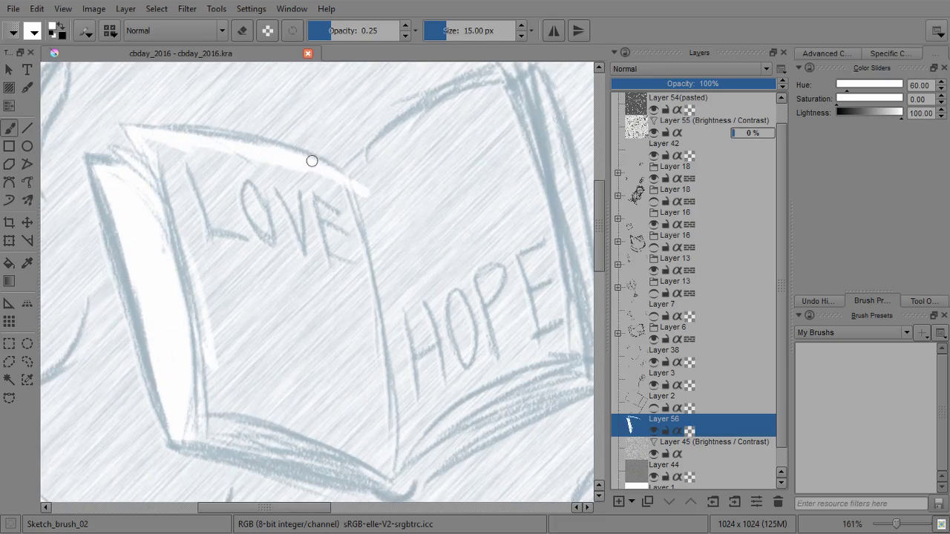
{"action": "left_click_drag", "start_coordinate": [296, 156], "coordinate": [154, 143]}
{"action": "mouse_move", "coordinate": [196, 268]}
{"action": "left_mouse_down"}
{"action": "mouse_move", "coordinate": [297, 188]}
{"action": "mouse_move", "coordinate": [364, 187]}
{"action": "mouse_move", "coordinate": [307, 171]}
{"action": "mouse_move", "coordinate": [354, 210]}
{"action": "mouse_move", "coordinate": [350, 278]}
{"action": "mouse_move", "coordinate": [319, 218]}
{"action": "mouse_move", "coordinate": [205, 168]}
{"action": "left_mouse_up"}
Enlarge the brush to 66.72 px and fill the remaining areas of both book pages with white
{"action": "left_click_drag", "start_coordinate": [237, 213], "coordinate": [295, 213], "text": "shift"}
{"action": "mouse_move", "coordinate": [223, 196]}
{"action": "left_mouse_down"}
{"action": "mouse_move", "coordinate": [175, 182]}
{"action": "mouse_move", "coordinate": [270, 273]}
{"action": "mouse_move", "coordinate": [206, 350]}
{"action": "mouse_move", "coordinate": [252, 435]}
{"action": "mouse_move", "coordinate": [396, 462]}
{"action": "mouse_move", "coordinate": [280, 403]}
{"action": "mouse_move", "coordinate": [466, 329]}
{"action": "left_mouse_up"}
{"action": "left_click_drag", "start_coordinate": [460, 345], "coordinate": [342, 286]}
{"action": "mouse_move", "coordinate": [356, 319]}
{"action": "left_mouse_down"}
{"action": "mouse_move", "coordinate": [317, 386]}
{"action": "mouse_move", "coordinate": [445, 240]}
{"action": "mouse_move", "coordinate": [341, 282]}
{"action": "mouse_move", "coordinate": [230, 277]}
{"action": "mouse_move", "coordinate": [324, 146]}
{"action": "mouse_move", "coordinate": [297, 248]}
{"action": "left_mouse_up"}
{"action": "mouse_move", "coordinate": [281, 204]}
{"action": "left_mouse_down"}
{"action": "mouse_move", "coordinate": [215, 240]}
{"action": "mouse_move", "coordinate": [210, 225]}
{"action": "mouse_move", "coordinate": [270, 187]}
{"action": "mouse_move", "coordinate": [352, 220]}
{"action": "mouse_move", "coordinate": [375, 208]}
{"action": "mouse_move", "coordinate": [365, 155]}
{"action": "left_mouse_up"}
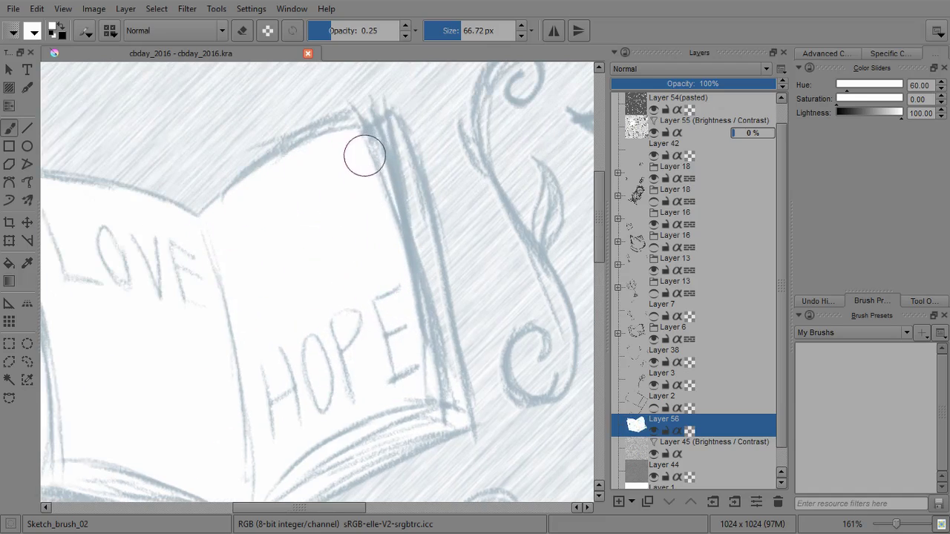
{"action": "mouse_move", "coordinate": [325, 226]}
{"action": "left_mouse_down"}
{"action": "mouse_move", "coordinate": [398, 199]}
{"action": "mouse_move", "coordinate": [541, 195]}
{"action": "mouse_move", "coordinate": [494, 178]}
{"action": "left_mouse_up"}
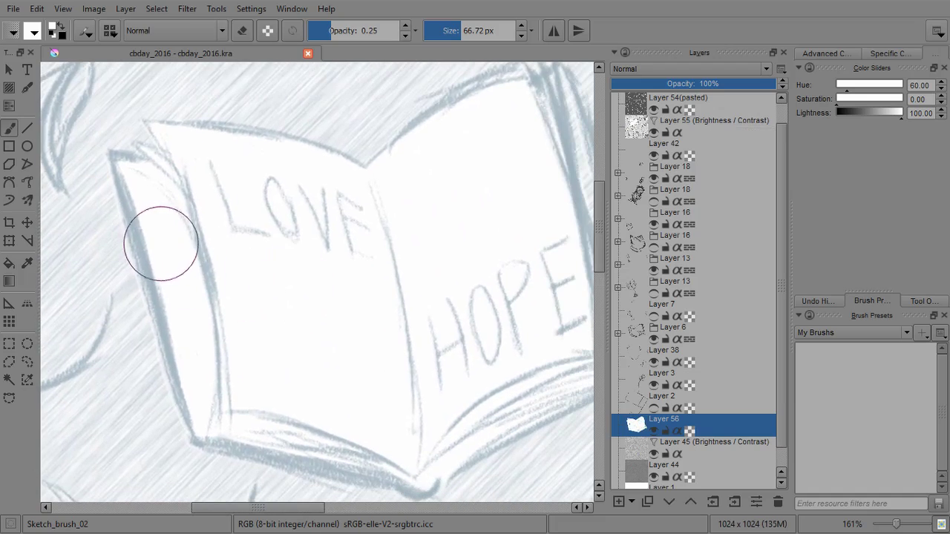
{"action": "mouse_move", "coordinate": [527, 117]}
{"action": "left_mouse_down"}
{"action": "mouse_move", "coordinate": [381, 178]}
{"action": "mouse_move", "coordinate": [429, 221]}
{"action": "mouse_move", "coordinate": [461, 418]}
{"action": "mouse_move", "coordinate": [400, 282]}
{"action": "left_mouse_up"}
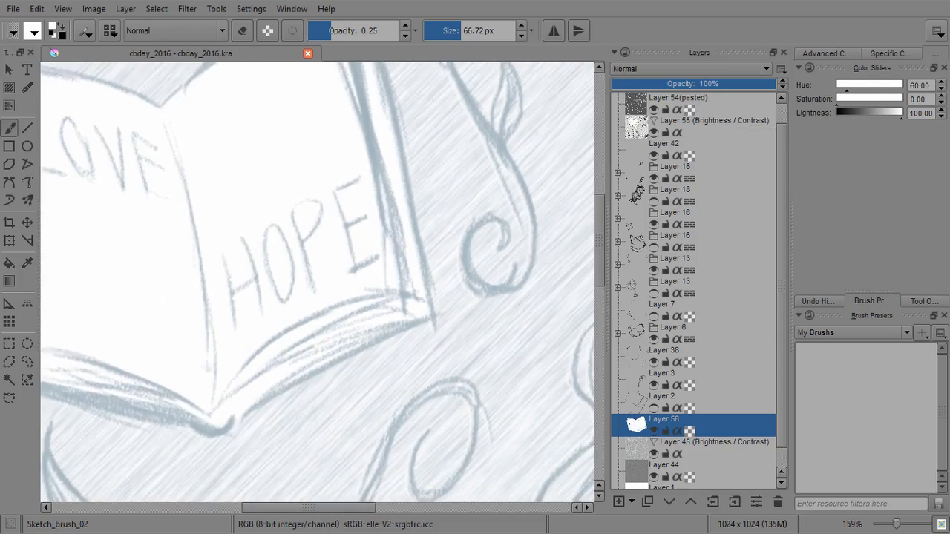
Fill the teapot, its lid and the base beneath it with white inside the sketch outlines
{"action": "scroll", "coordinate": [414, 290], "scroll_direction": "down", "scroll_amount": 2}
{"action": "scroll", "coordinate": [413, 291], "scroll_direction": "down", "scroll_amount": 2}
{"action": "scroll", "coordinate": [279, 279], "scroll_direction": "up", "scroll_amount": 2}
{"action": "scroll", "coordinate": [317, 282], "scroll_direction": "up", "scroll_amount": 1}
{"action": "mouse_move", "coordinate": [458, 352]}
{"action": "left_mouse_down"}
{"action": "mouse_move", "coordinate": [322, 138]}
{"action": "mouse_move", "coordinate": [231, 140]}
{"action": "left_mouse_up"}
{"action": "mouse_move", "coordinate": [268, 232]}
{"action": "left_mouse_down"}
{"action": "mouse_move", "coordinate": [289, 300]}
{"action": "mouse_move", "coordinate": [245, 204]}
{"action": "mouse_move", "coordinate": [263, 205]}
{"action": "mouse_move", "coordinate": [329, 325]}
{"action": "mouse_move", "coordinate": [255, 278]}
{"action": "mouse_move", "coordinate": [367, 363]}
{"action": "mouse_move", "coordinate": [425, 349]}
{"action": "mouse_move", "coordinate": [435, 296]}
{"action": "mouse_move", "coordinate": [381, 316]}
{"action": "mouse_move", "coordinate": [324, 220]}
{"action": "mouse_move", "coordinate": [416, 246]}
{"action": "mouse_move", "coordinate": [405, 180]}
{"action": "mouse_move", "coordinate": [413, 329]}
{"action": "mouse_move", "coordinate": [334, 388]}
{"action": "mouse_move", "coordinate": [265, 380]}
{"action": "mouse_move", "coordinate": [333, 388]}
{"action": "mouse_move", "coordinate": [387, 369]}
{"action": "left_mouse_up"}
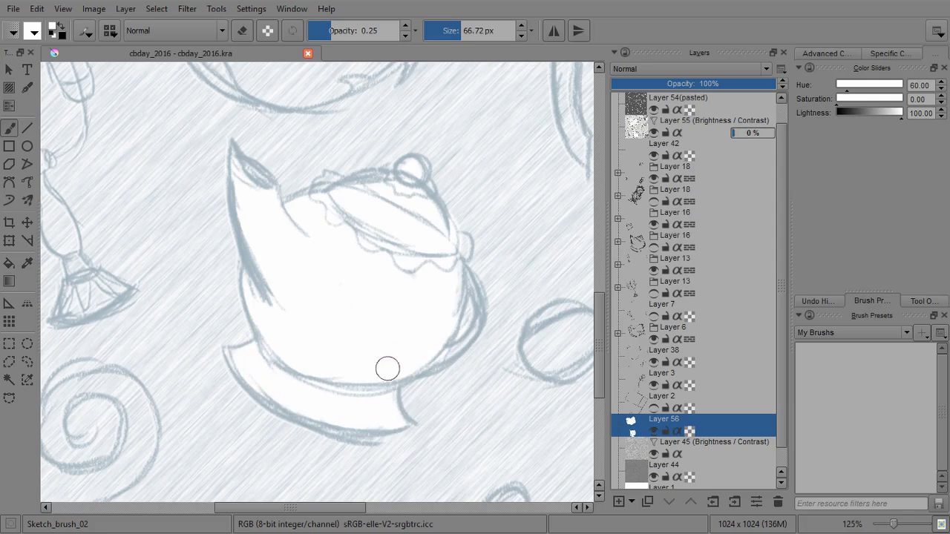
Paint the clock character's face, body frame and arms white within the sketch lines
{"action": "mouse_move", "coordinate": [185, 357]}
{"action": "left_mouse_down"}
{"action": "mouse_move", "coordinate": [449, 223]}
{"action": "mouse_move", "coordinate": [582, 278]}
{"action": "left_mouse_up"}
{"action": "mouse_move", "coordinate": [290, 312]}
{"action": "left_mouse_down"}
{"action": "mouse_move", "coordinate": [248, 296]}
{"action": "mouse_move", "coordinate": [304, 277]}
{"action": "mouse_move", "coordinate": [278, 260]}
{"action": "left_mouse_up"}
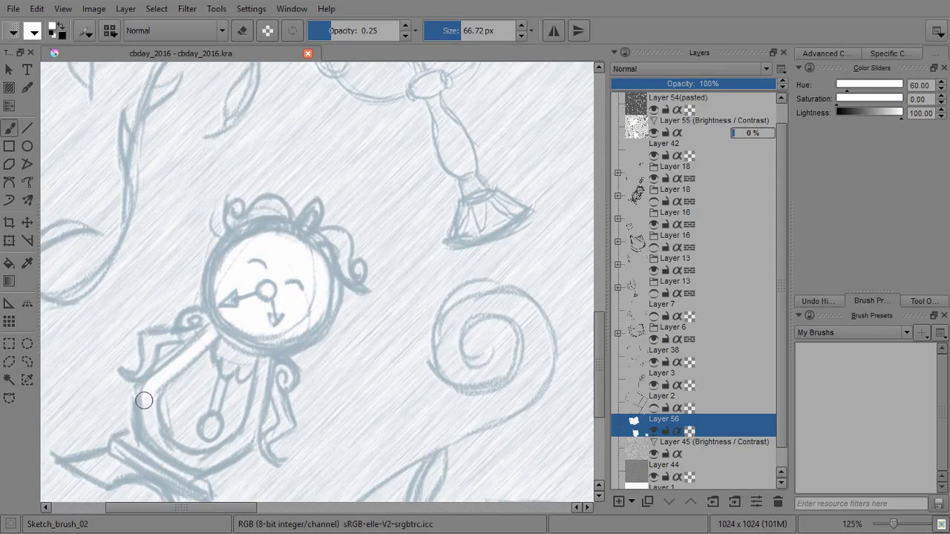
{"action": "left_click_drag", "start_coordinate": [144, 401], "coordinate": [184, 460]}
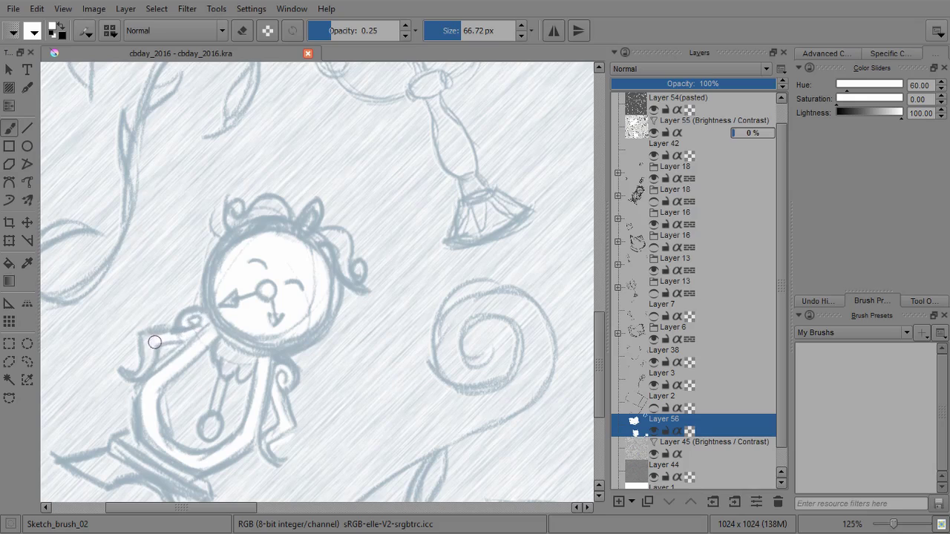
{"action": "left_click_drag", "start_coordinate": [145, 341], "coordinate": [139, 374]}
{"action": "mouse_move", "coordinate": [104, 468]}
{"action": "left_mouse_down"}
{"action": "mouse_move", "coordinate": [74, 392]}
{"action": "mouse_move", "coordinate": [82, 347]}
{"action": "mouse_move", "coordinate": [155, 322]}
{"action": "mouse_move", "coordinate": [243, 354]}
{"action": "mouse_move", "coordinate": [246, 371]}
{"action": "left_mouse_up"}
Fill the candelabra's three candles with white inside the sketch lines
{"action": "left_click_drag", "start_coordinate": [382, 107], "coordinate": [354, 238]}
{"action": "left_click_drag", "start_coordinate": [453, 187], "coordinate": [296, 421]}
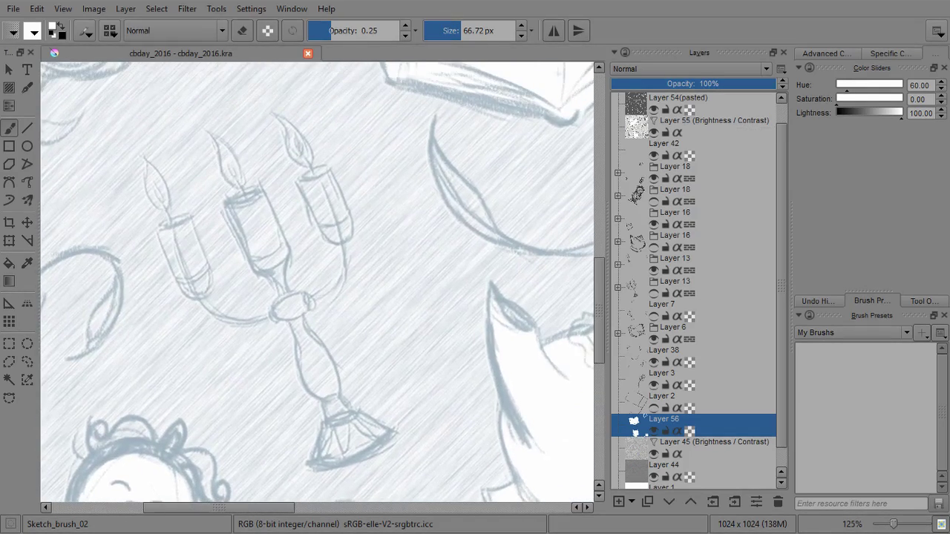
{"action": "left_click_drag", "start_coordinate": [178, 242], "coordinate": [180, 267]}
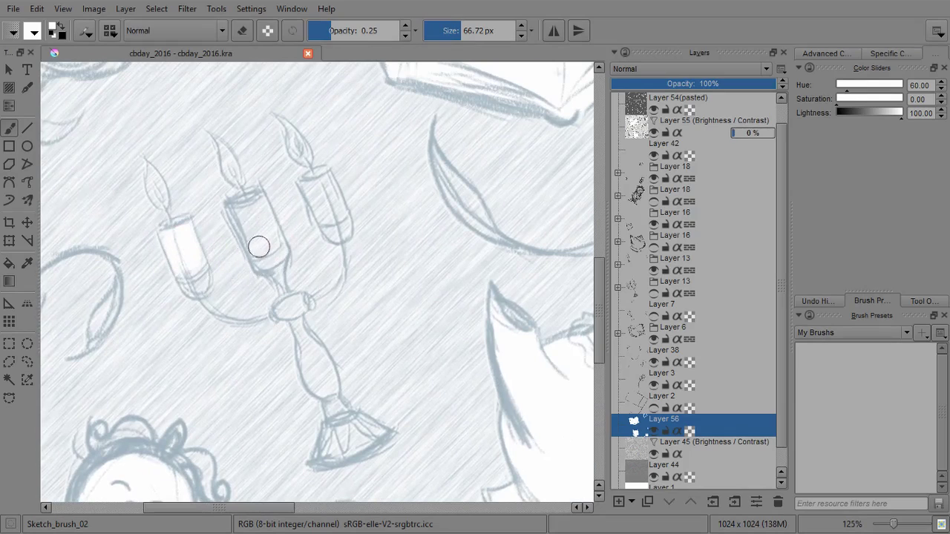
{"action": "left_click_drag", "start_coordinate": [259, 247], "coordinate": [256, 204]}
{"action": "left_click_drag", "start_coordinate": [312, 182], "coordinate": [328, 214]}
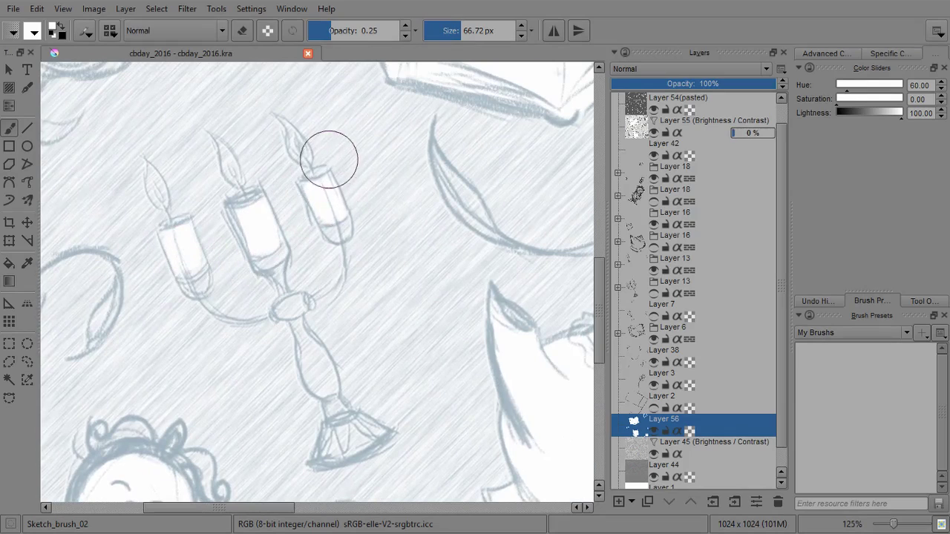
Paint the candelabra's stem, flared foot and candle flames white within the sketch outlines
{"action": "scroll", "coordinate": [365, 186], "scroll_direction": "down", "scroll_amount": 3}
{"action": "left_click_drag", "start_coordinate": [300, 230], "coordinate": [340, 297]}
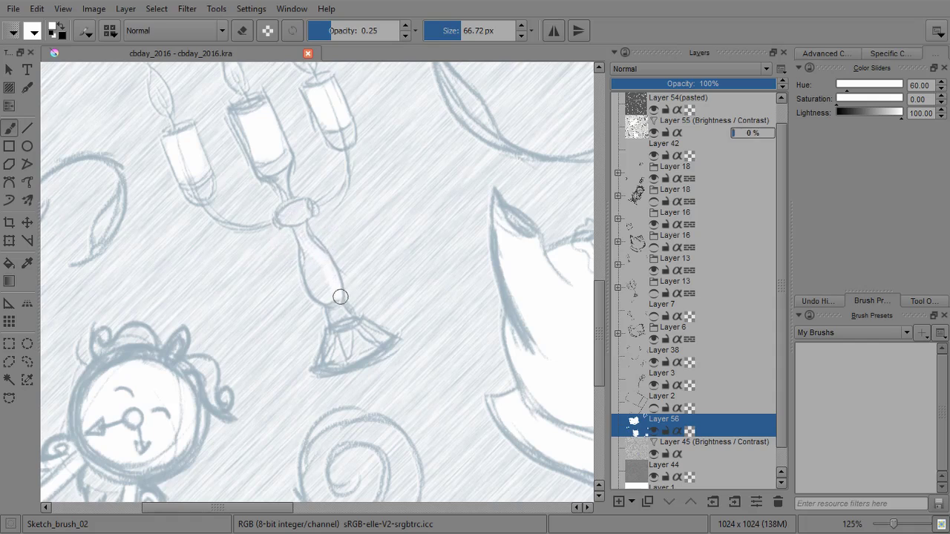
{"action": "left_click_drag", "start_coordinate": [338, 360], "coordinate": [378, 332]}
{"action": "mouse_move", "coordinate": [338, 139]}
{"action": "left_mouse_down"}
{"action": "mouse_move", "coordinate": [373, 237]}
{"action": "mouse_move", "coordinate": [380, 222]}
{"action": "left_mouse_up"}
{"action": "mouse_move", "coordinate": [229, 300]}
{"action": "left_mouse_down"}
{"action": "mouse_move", "coordinate": [243, 282]}
{"action": "mouse_move", "coordinate": [244, 290]}
{"action": "left_mouse_up"}
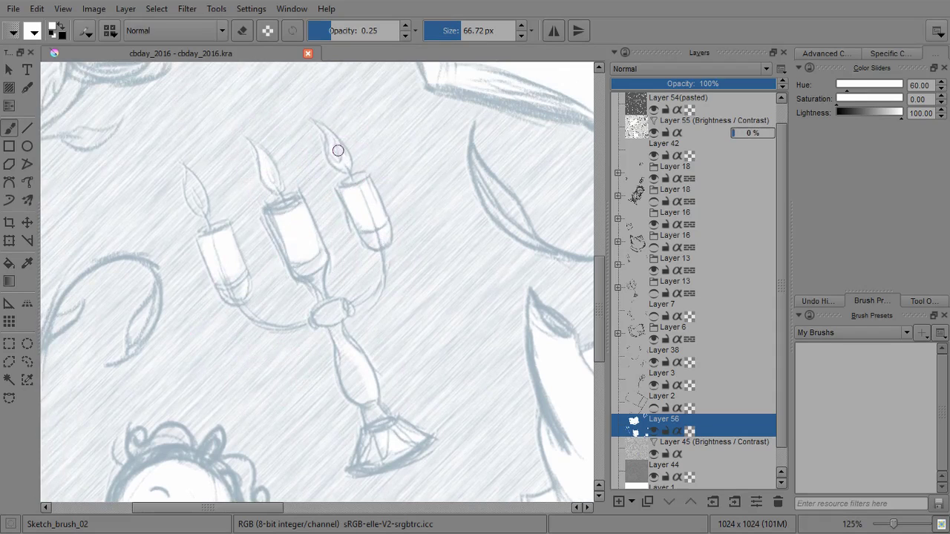
Paint the rose's petals, its upright leaf and its curved stem white
{"action": "left_click_drag", "start_coordinate": [465, 285], "coordinate": [370, 136]}
{"action": "key", "text": "5"}
{"action": "left_click_drag", "start_coordinate": [415, 312], "coordinate": [413, 253]}
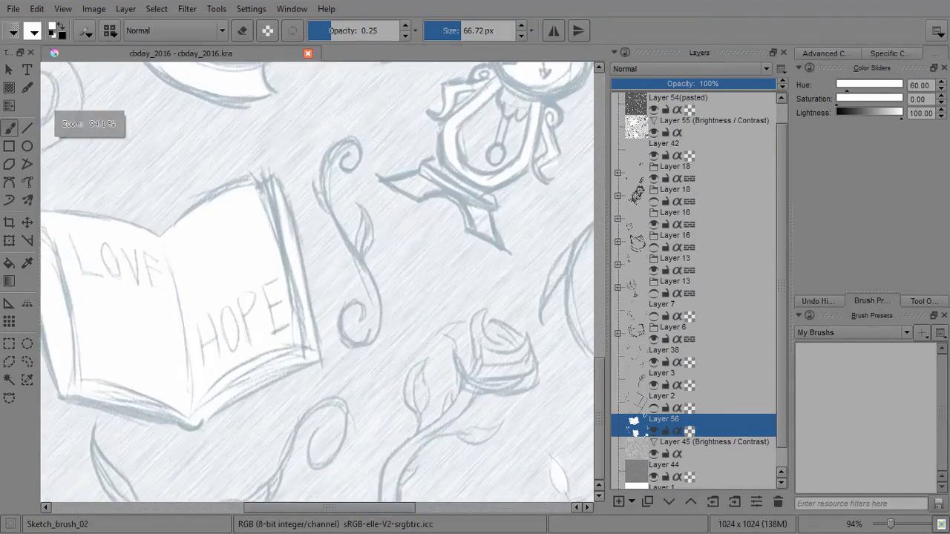
{"action": "left_click_drag", "start_coordinate": [475, 252], "coordinate": [354, 265]}
{"action": "left_click_drag", "start_coordinate": [386, 141], "coordinate": [428, 364]}
{"action": "left_click_drag", "start_coordinate": [438, 90], "coordinate": [403, 343]}
{"action": "scroll", "coordinate": [371, 207], "scroll_direction": "up", "scroll_amount": 2}
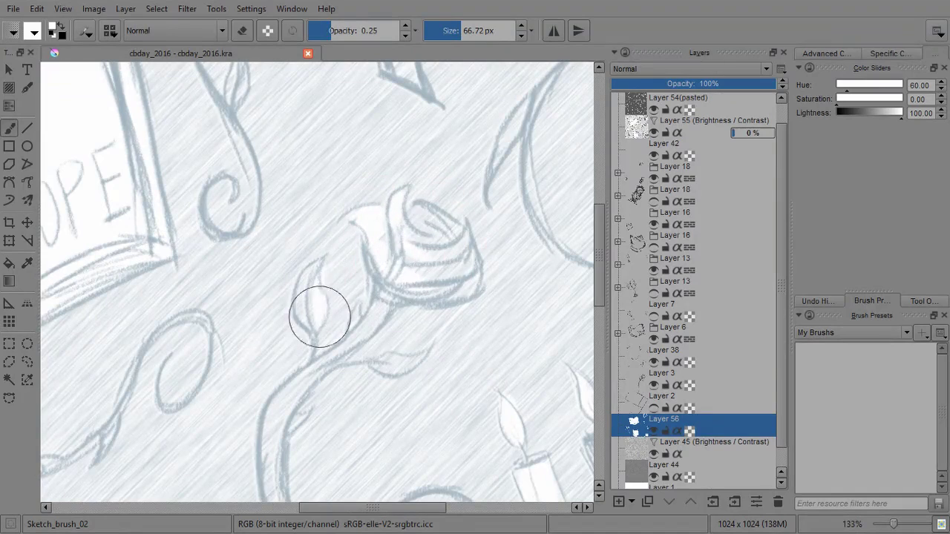
{"action": "left_click_drag", "start_coordinate": [314, 314], "coordinate": [410, 198]}
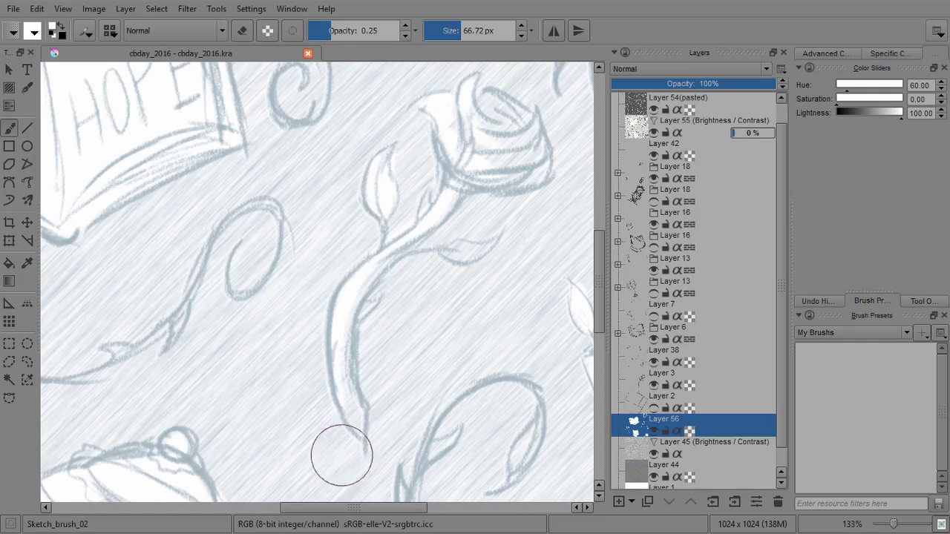
Reduce the brush to 29.46 px and paint the leaves of the curling vine below the rose white
{"action": "scroll", "coordinate": [437, 225], "scroll_direction": "down", "scroll_amount": 6}
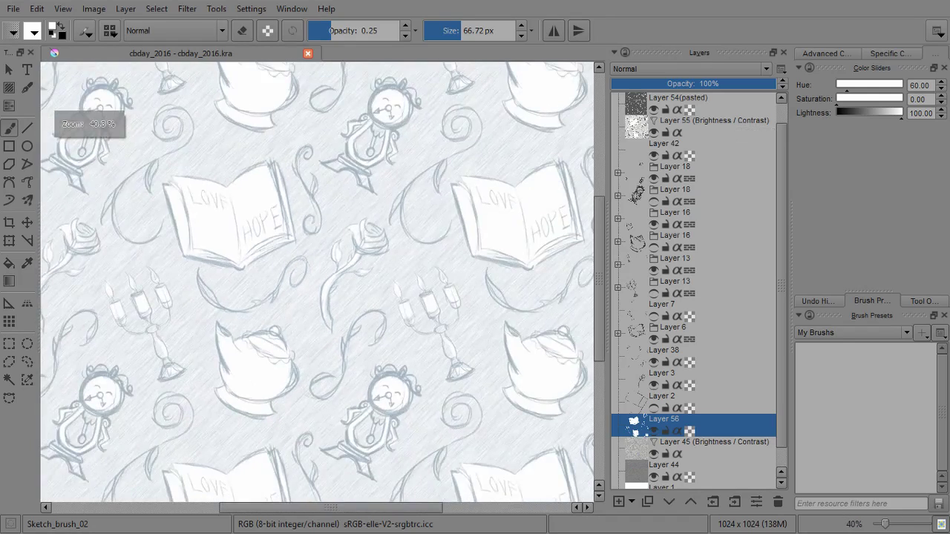
{"action": "left_click_drag", "start_coordinate": [406, 250], "coordinate": [394, 296]}
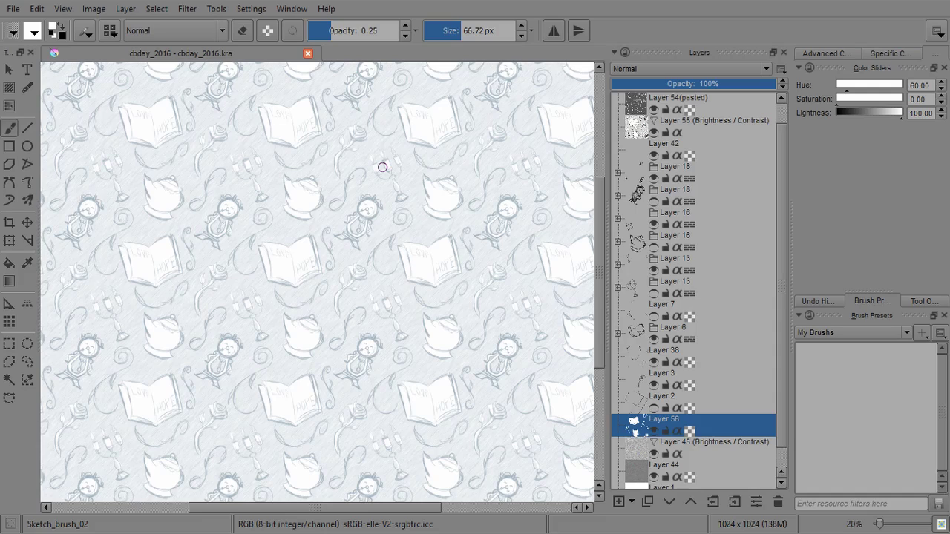
{"action": "key", "text": "2"}
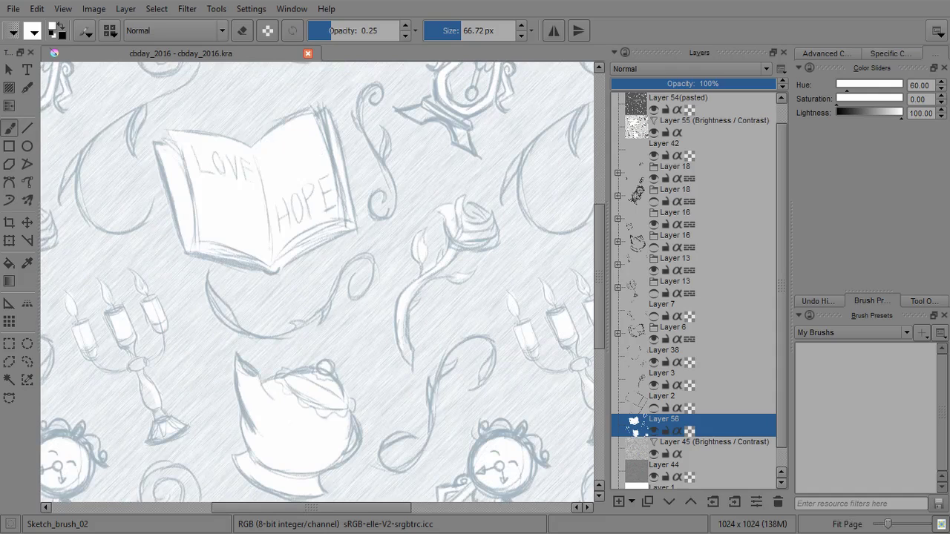
{"action": "left_click_drag", "start_coordinate": [479, 394], "coordinate": [479, 297]}
{"action": "left_click_drag", "start_coordinate": [568, 437], "coordinate": [304, 298]}
{"action": "left_click_drag", "start_coordinate": [490, 337], "coordinate": [463, 336]}
{"action": "left_click_drag", "start_coordinate": [501, 364], "coordinate": [401, 306]}
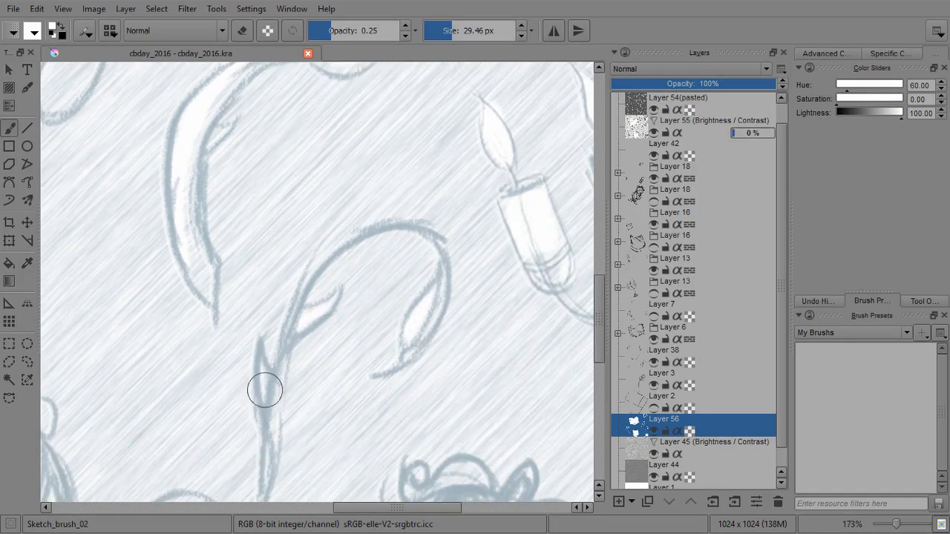
{"action": "mouse_move", "coordinate": [200, 487]}
{"action": "left_mouse_down"}
{"action": "mouse_move", "coordinate": [268, 286]}
{"action": "mouse_move", "coordinate": [227, 305]}
{"action": "mouse_move", "coordinate": [428, 444]}
{"action": "left_mouse_up"}
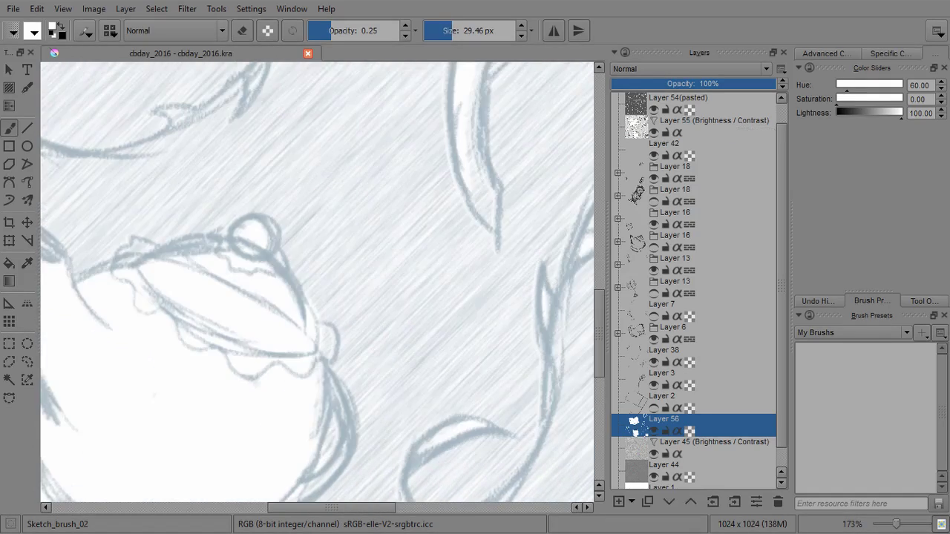
Paint white into the leaf shapes of the vine between the book and the teapot
{"action": "left_click_drag", "start_coordinate": [333, 141], "coordinate": [467, 395]}
{"action": "mouse_move", "coordinate": [302, 372]}
{"action": "left_mouse_down"}
{"action": "mouse_move", "coordinate": [356, 312]}
{"action": "mouse_move", "coordinate": [344, 319]}
{"action": "left_mouse_up"}
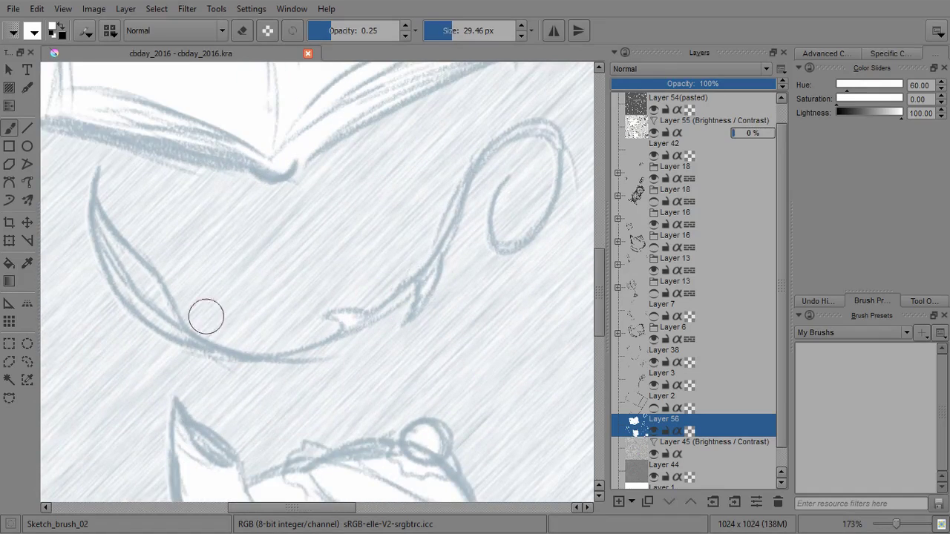
{"action": "mouse_move", "coordinate": [152, 302]}
{"action": "left_mouse_down"}
{"action": "mouse_move", "coordinate": [106, 229]}
{"action": "mouse_move", "coordinate": [153, 323]}
{"action": "left_mouse_up"}
Paint the spiral tendril, its leaves and the S-shaped vine beside the book's HOPE page white
{"action": "left_click_drag", "start_coordinate": [106, 377], "coordinate": [592, 452]}
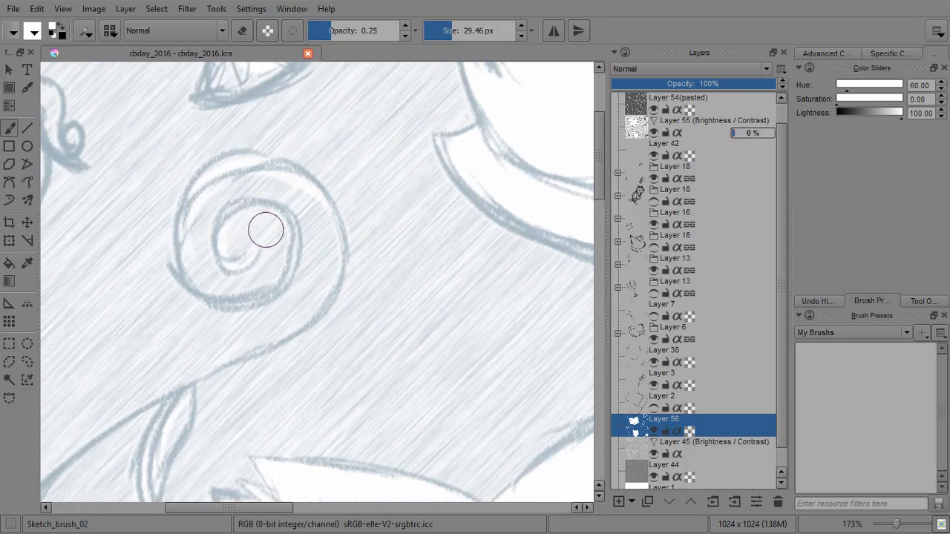
{"action": "scroll", "coordinate": [383, 190], "scroll_direction": "down", "scroll_amount": 5}
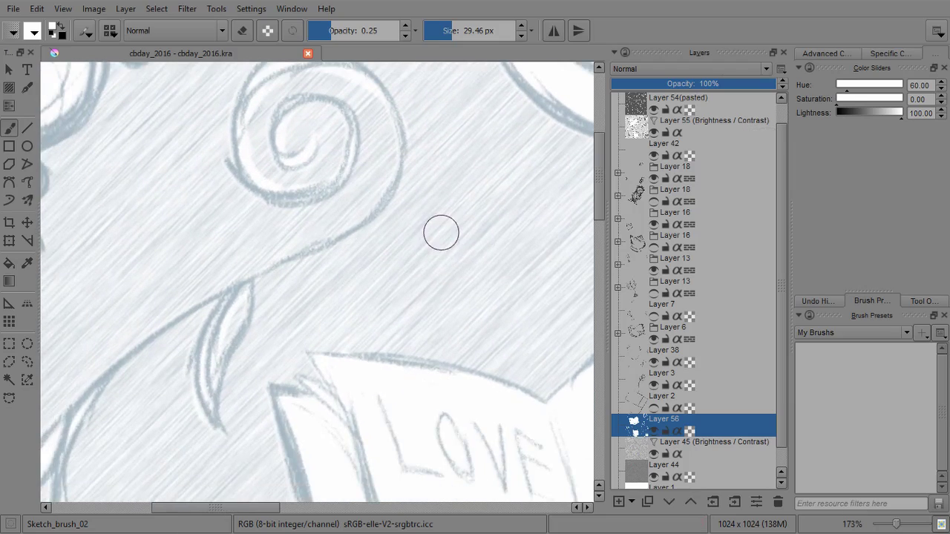
{"action": "left_click_drag", "start_coordinate": [493, 338], "coordinate": [411, 231]}
{"action": "left_click_drag", "start_coordinate": [425, 286], "coordinate": [431, 341]}
{"action": "scroll", "coordinate": [417, 302], "scroll_direction": "up", "scroll_amount": 4}
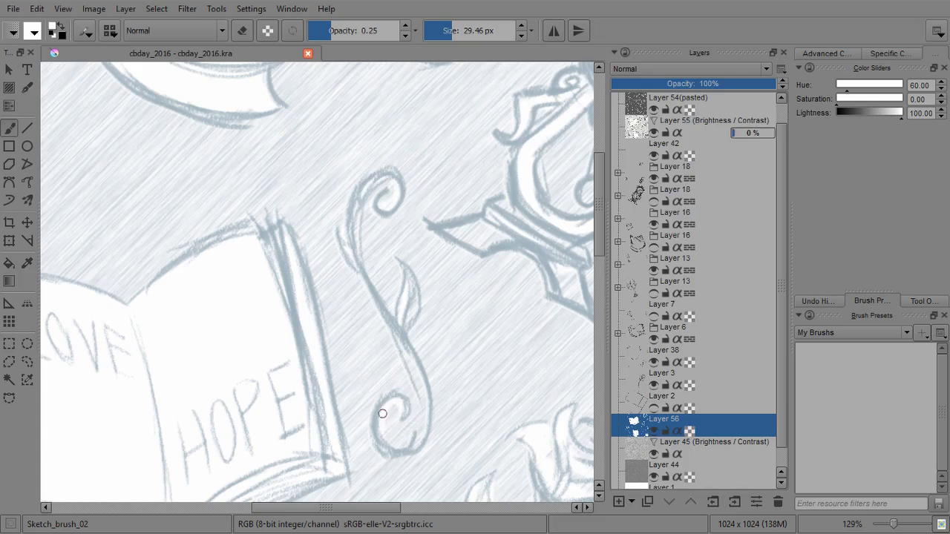
Erase the white from the teapot's base with the 50 px Eraser_circle brush and repaint only its left part
{"action": "scroll", "coordinate": [509, 320], "scroll_direction": "down", "scroll_amount": 4}
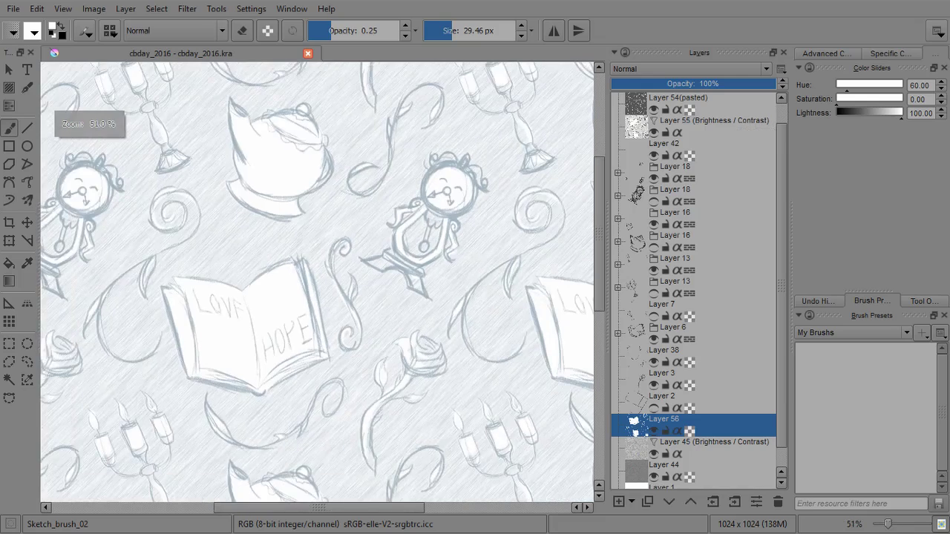
{"action": "scroll", "coordinate": [466, 297], "scroll_direction": "down", "scroll_amount": 3}
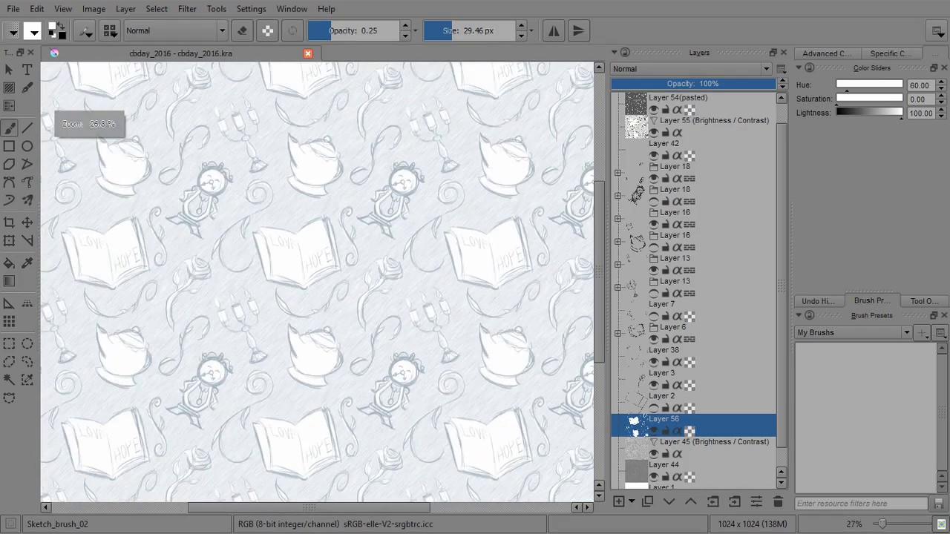
{"action": "scroll", "coordinate": [406, 309], "scroll_direction": "up", "scroll_amount": 7}
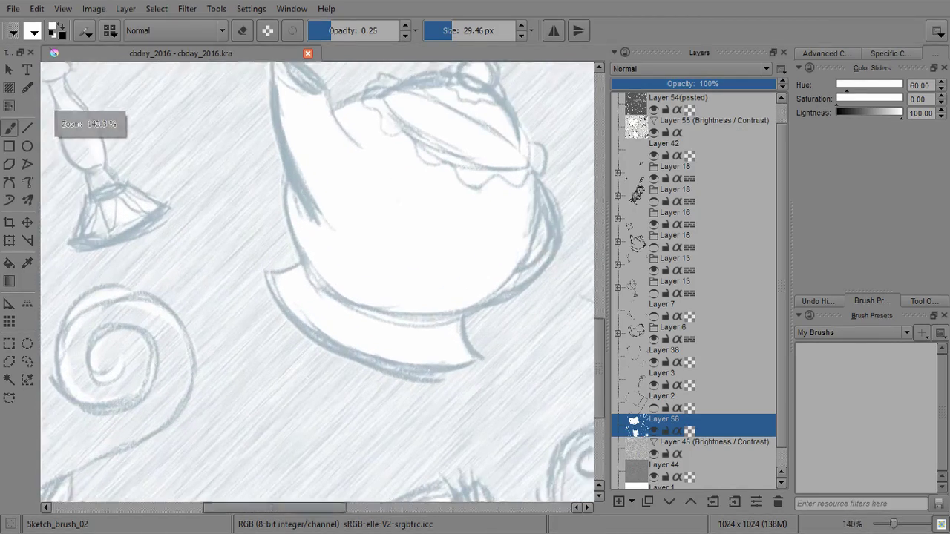
{"action": "key", "text": "e"}
{"action": "mouse_move", "coordinate": [272, 328]}
{"action": "left_mouse_down"}
{"action": "mouse_move", "coordinate": [244, 305]}
{"action": "mouse_move", "coordinate": [398, 354]}
{"action": "left_mouse_up"}
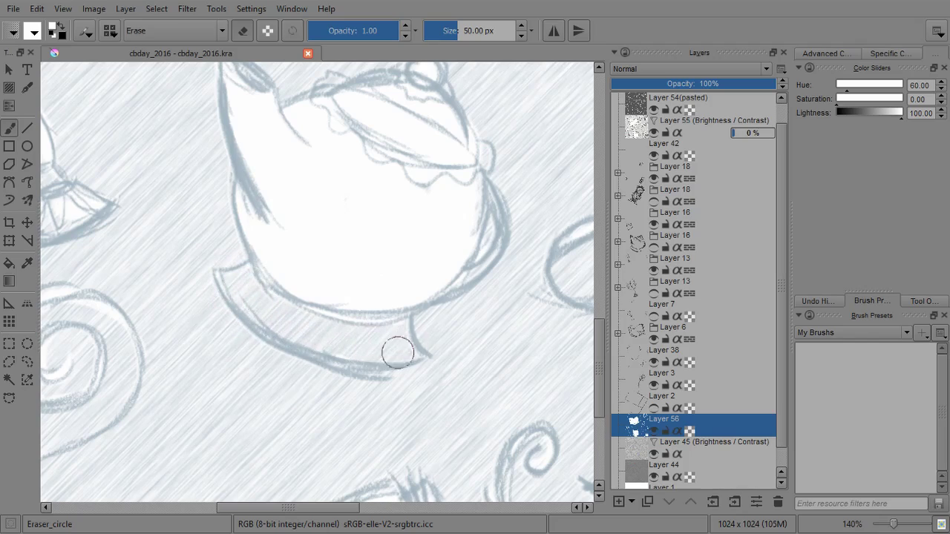
{"action": "key", "text": "e"}
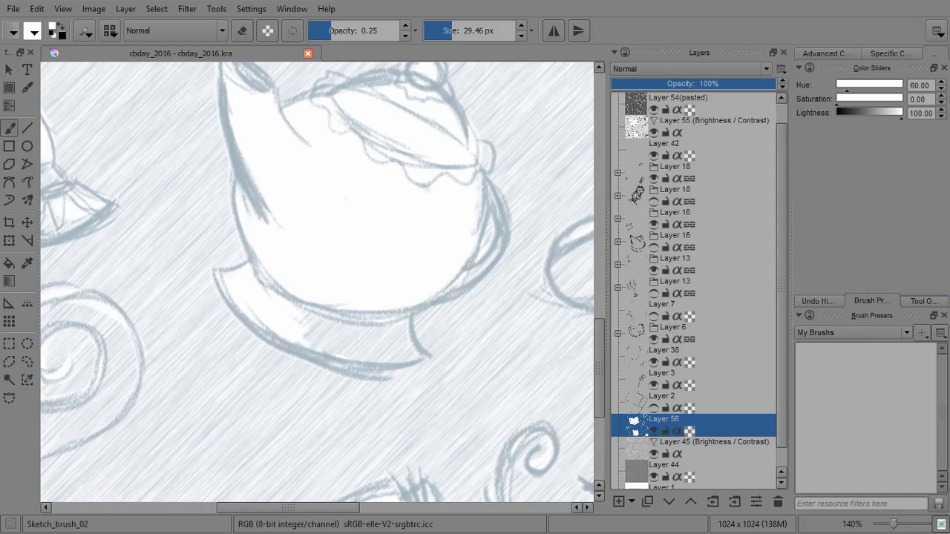
Show the My Brushes presets as thumbnails and select the Mixover_dull_bristle_soft brush
{"action": "left_click", "coordinate": [924, 301]}
{"action": "left_click", "coordinate": [873, 302]}
{"action": "left_click", "coordinate": [854, 333]}
{"action": "left_click", "coordinate": [831, 412]}
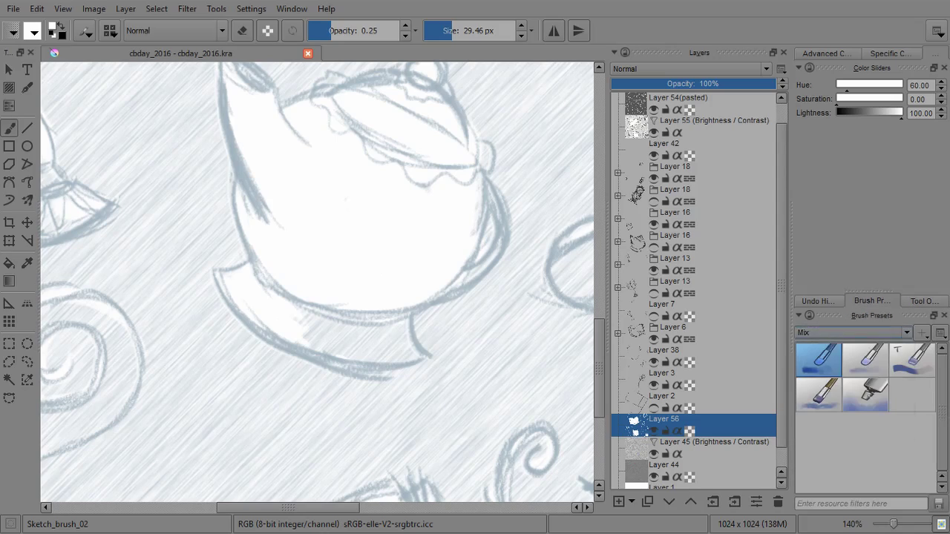
{"action": "left_click", "coordinate": [853, 333]}
{"action": "left_click", "coordinate": [826, 424]}
{"action": "left_click", "coordinate": [940, 333]}
{"action": "left_click", "coordinate": [909, 365]}
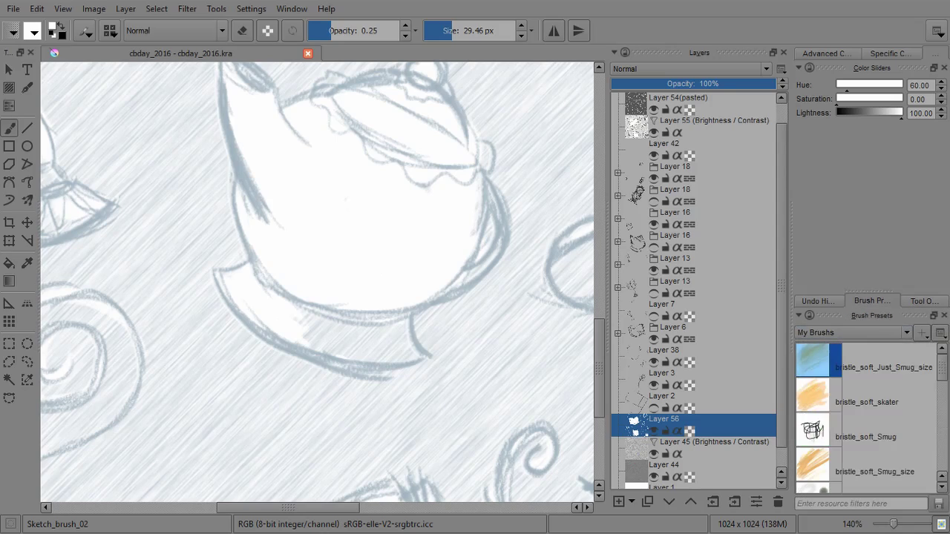
{"action": "left_click", "coordinate": [940, 332]}
{"action": "left_click", "coordinate": [891, 345]}
{"action": "left_click", "coordinate": [864, 412]}
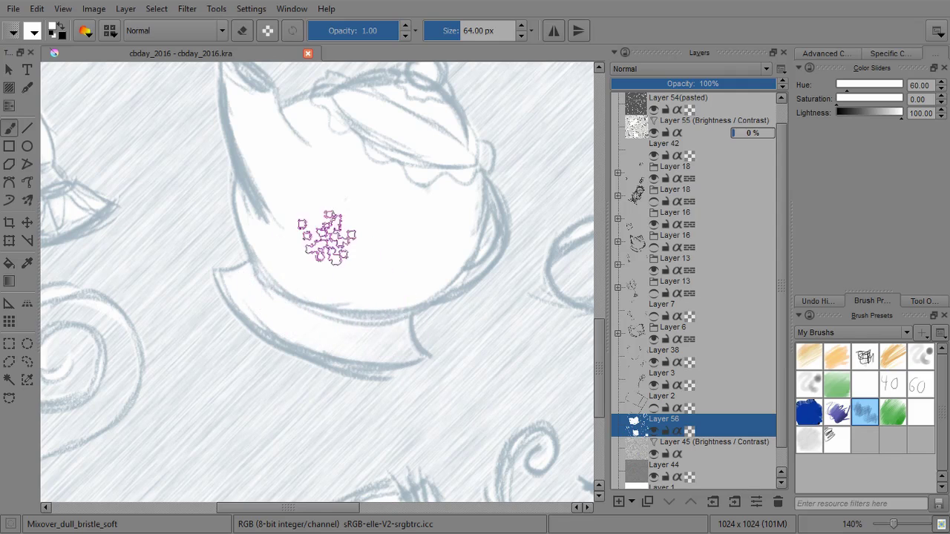
Softly blend white across the teapot's base with the 64 px bristle brush
{"action": "left_click_drag", "start_coordinate": [407, 326], "coordinate": [407, 401]}
{"action": "scroll", "coordinate": [318, 282], "scroll_direction": "down", "scroll_amount": 3}
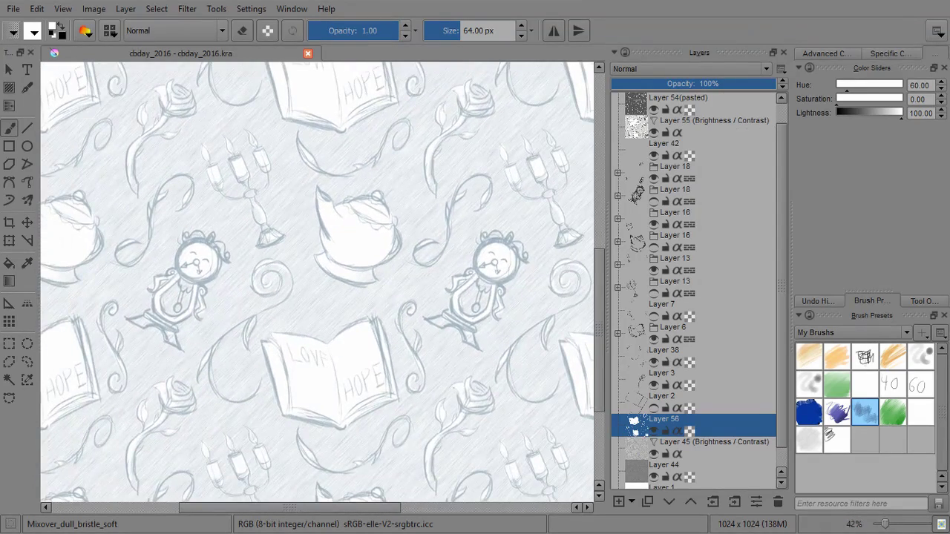
{"action": "scroll", "coordinate": [339, 318], "scroll_direction": "up", "scroll_amount": 8}
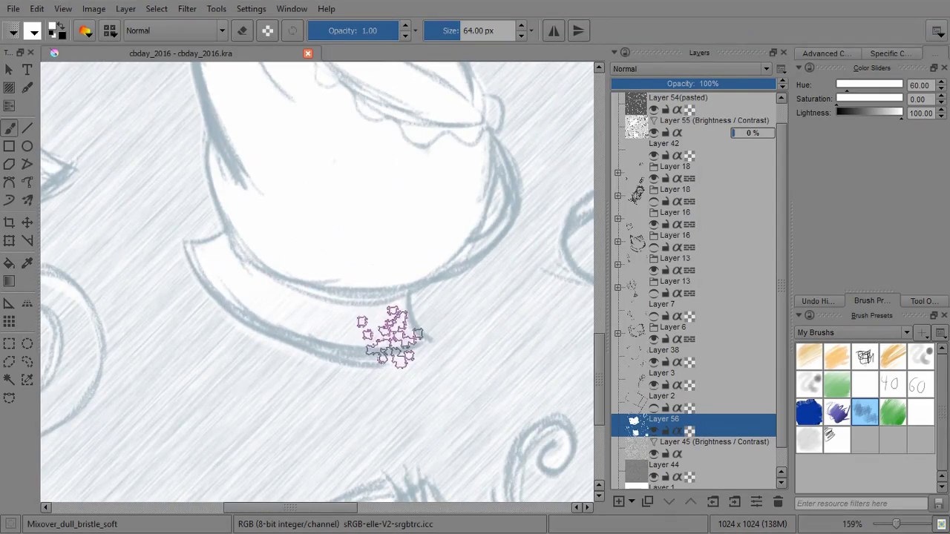
{"action": "scroll", "coordinate": [200, 123], "scroll_direction": "down", "scroll_amount": 5}
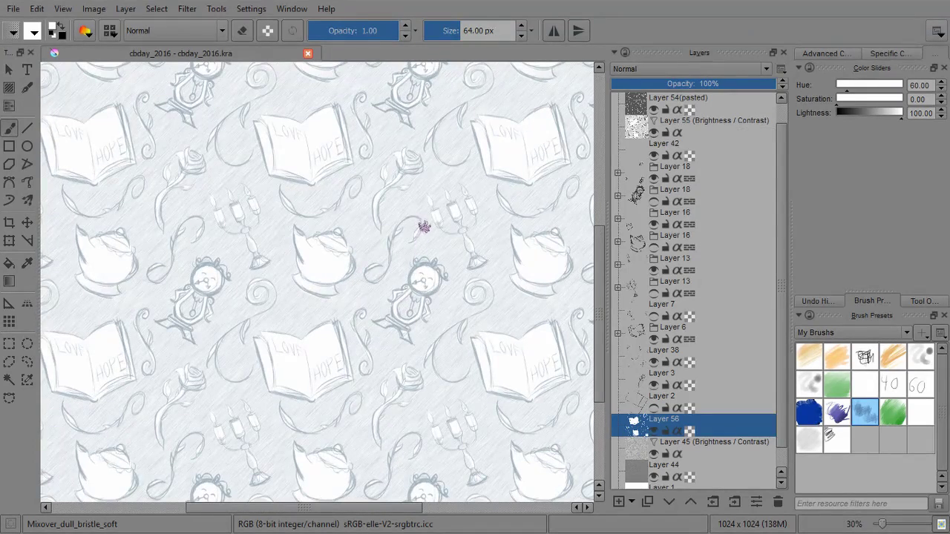
Erase the white from the teapot lid's scalloped trim and knob with the 50 px eraser
{"action": "scroll", "coordinate": [412, 245], "scroll_direction": "up", "scroll_amount": 6}
{"action": "left_click_drag", "start_coordinate": [374, 334], "coordinate": [348, 291]}
{"action": "key", "text": "slash"}
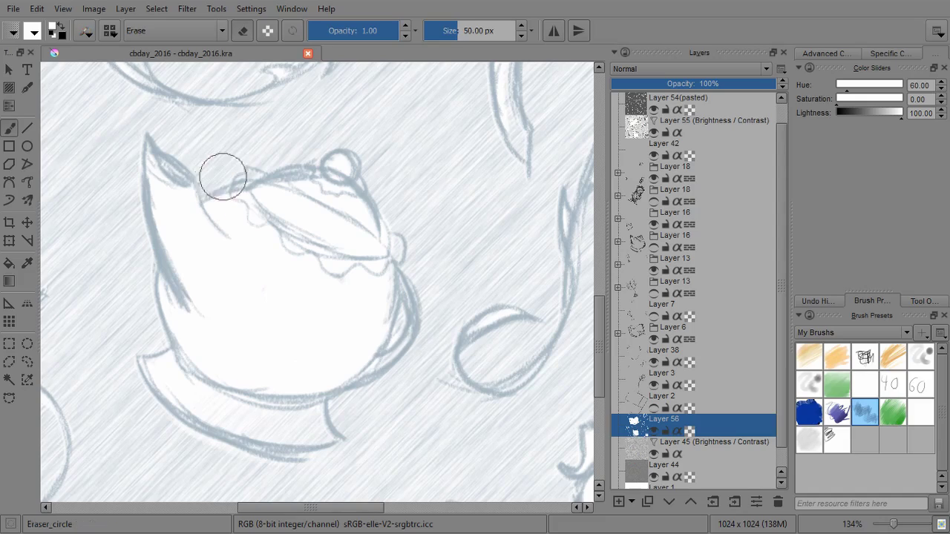
{"action": "mouse_move", "coordinate": [247, 190]}
{"action": "left_mouse_down"}
{"action": "mouse_move", "coordinate": [238, 193]}
{"action": "mouse_move", "coordinate": [265, 218]}
{"action": "mouse_move", "coordinate": [351, 267]}
{"action": "left_mouse_up"}
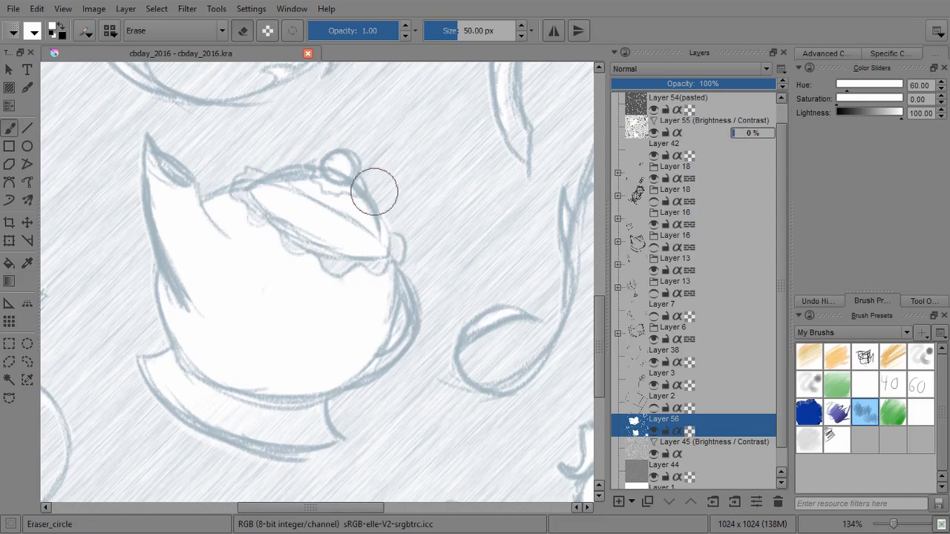
{"action": "left_click_drag", "start_coordinate": [342, 177], "coordinate": [320, 169]}
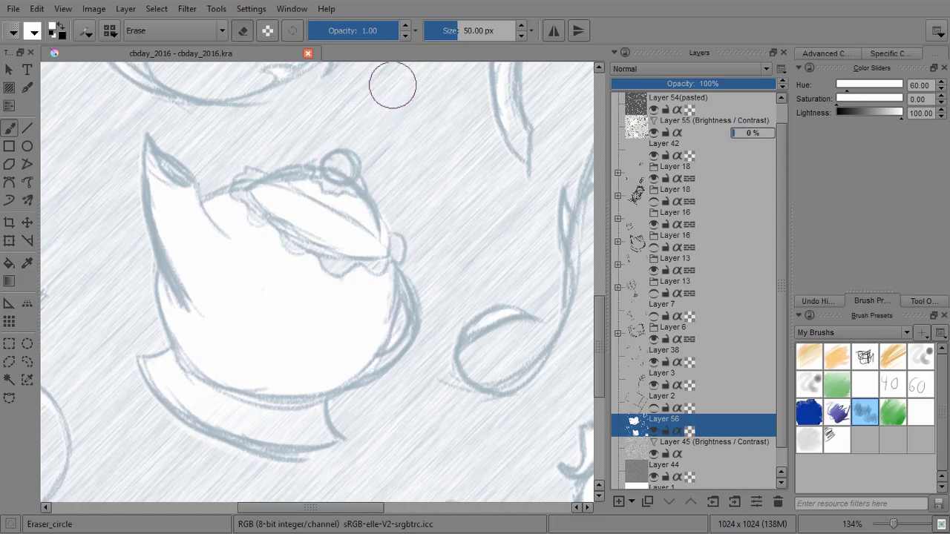
{"action": "key", "text": "slash"}
{"action": "mouse_move", "coordinate": [393, 86]}
{"action": "left_mouse_down"}
{"action": "mouse_move", "coordinate": [393, 233]}
{"action": "mouse_move", "coordinate": [443, 248]}
{"action": "mouse_move", "coordinate": [471, 195]}
{"action": "left_mouse_up"}
Erase the white from the book's left page stack and softly repaint it with the bristle brush at 48.35 px
{"action": "left_click_drag", "start_coordinate": [335, 269], "coordinate": [335, 103]}
{"action": "scroll", "coordinate": [255, 233], "scroll_direction": "down", "scroll_amount": 3}
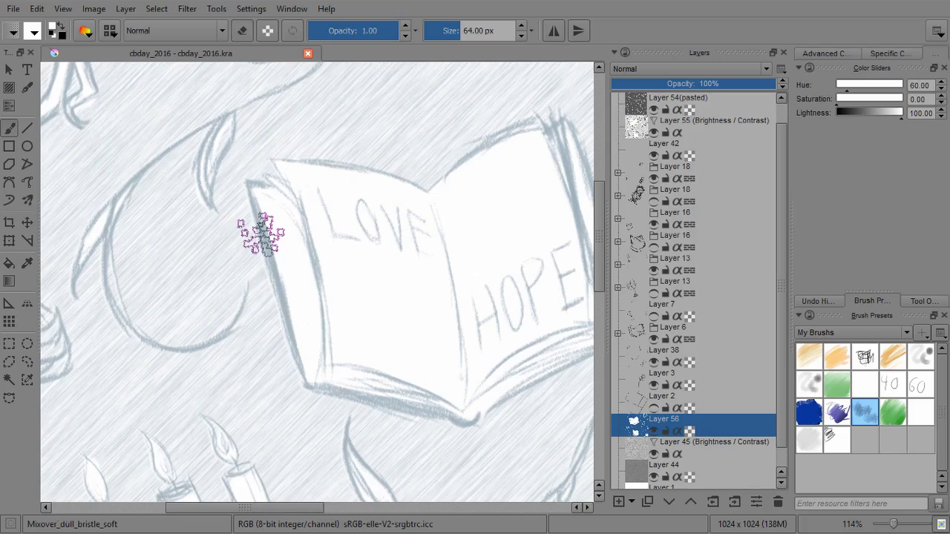
{"action": "key", "text": "e"}
{"action": "left_click_drag", "start_coordinate": [296, 229], "coordinate": [315, 340]}
{"action": "left_click_drag", "start_coordinate": [312, 286], "coordinate": [319, 372]}
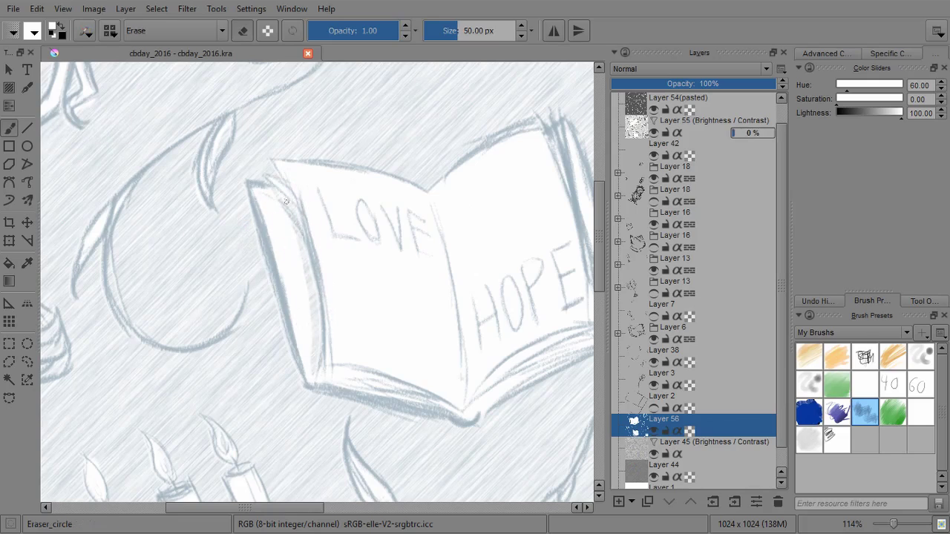
{"action": "left_click_drag", "start_coordinate": [286, 201], "coordinate": [300, 266]}
{"action": "key", "text": "e"}
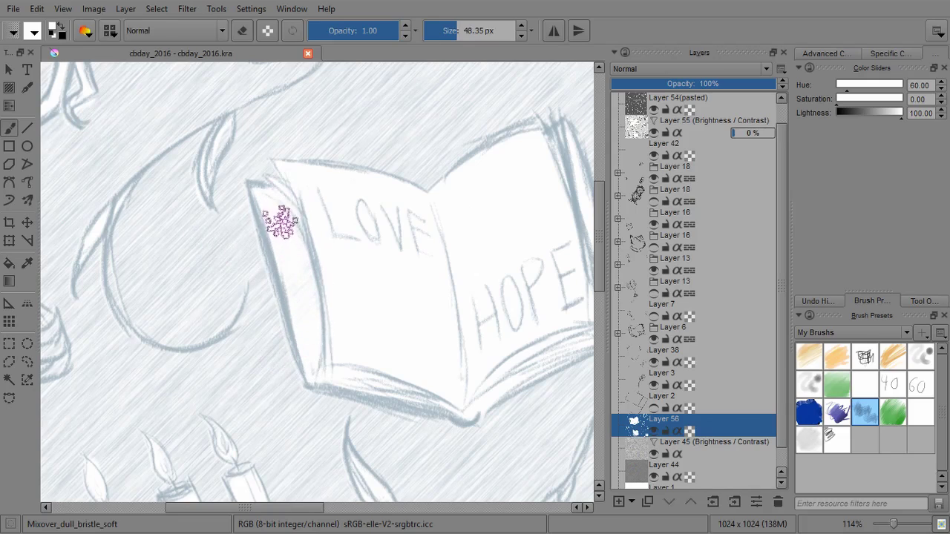
{"action": "left_click_drag", "start_coordinate": [289, 354], "coordinate": [280, 369]}
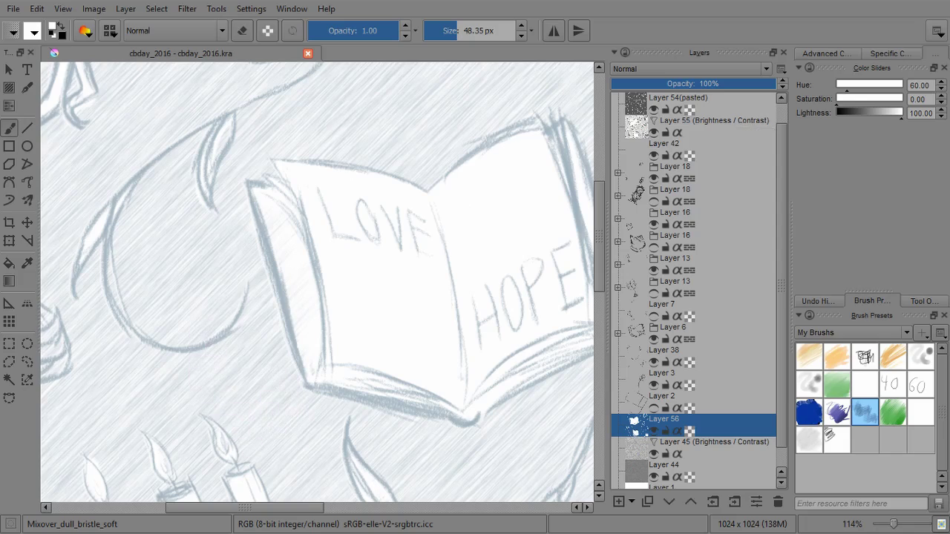
{"action": "left_click_drag", "start_coordinate": [509, 256], "coordinate": [364, 232]}
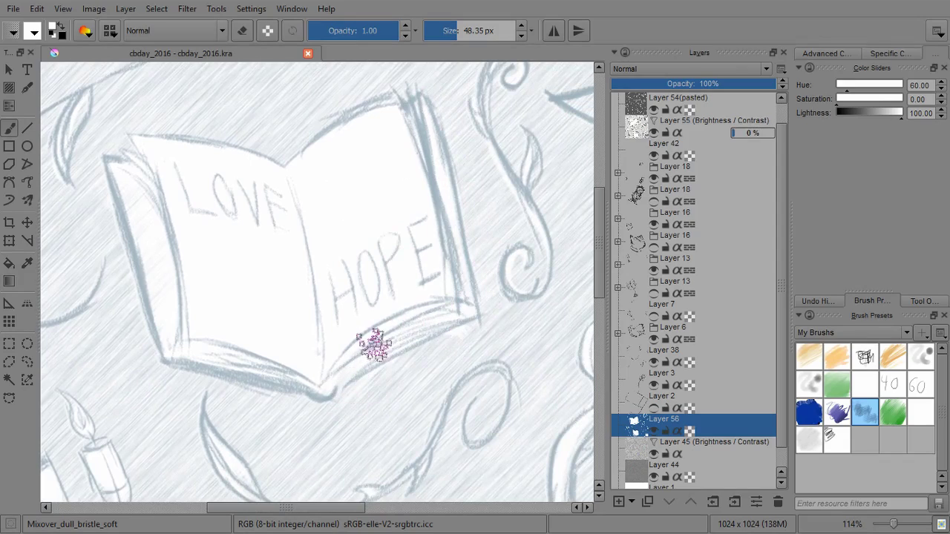
{"action": "mouse_move", "coordinate": [479, 333]}
{"action": "left_mouse_down"}
{"action": "mouse_move", "coordinate": [451, 365]}
{"action": "mouse_move", "coordinate": [409, 384]}
{"action": "mouse_move", "coordinate": [503, 297]}
{"action": "left_mouse_up"}
{"action": "key", "text": "ctrl+z"}
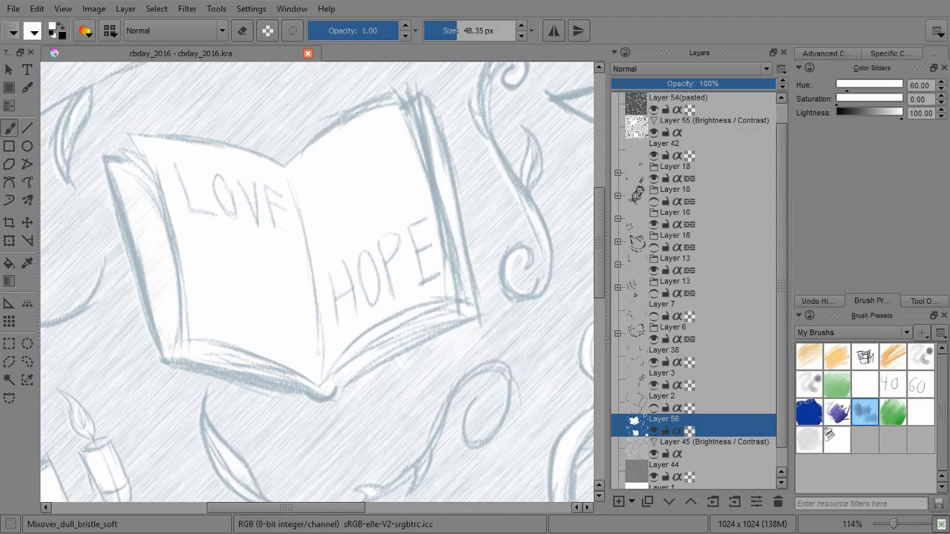
Switch to the Mixover_dull_bristle_soft_sug brush, set its size to 38.22 px and soften the white along the open book's outer edge
{"action": "key", "text": "/"}
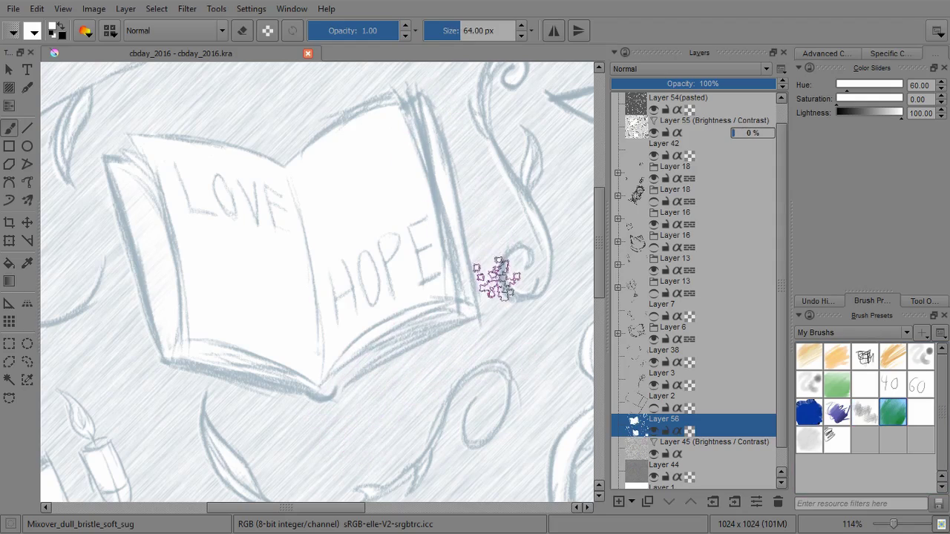
{"action": "left_click_drag", "start_coordinate": [519, 174], "coordinate": [444, 146]}
{"action": "mouse_move", "coordinate": [464, 188]}
{"action": "left_mouse_down"}
{"action": "mouse_move", "coordinate": [467, 292]}
{"action": "mouse_move", "coordinate": [455, 287]}
{"action": "mouse_move", "coordinate": [470, 261]}
{"action": "left_mouse_up"}
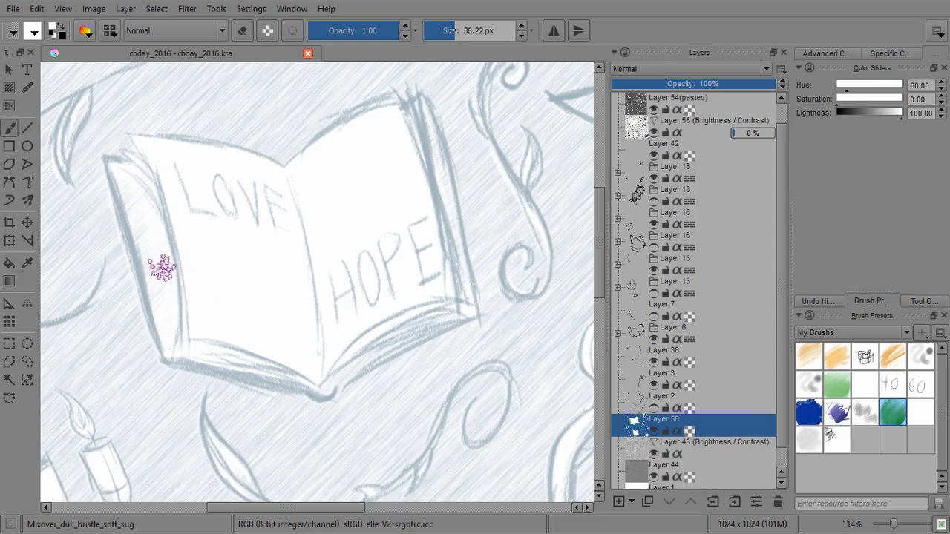
Examine the white fills on the clock up close, the full pattern tile, and the repeating pattern at 22% zoom
{"action": "scroll", "coordinate": [305, 312], "scroll_direction": "down", "scroll_amount": 4}
{"action": "left_click_drag", "start_coordinate": [405, 349], "coordinate": [346, 276]}
{"action": "mouse_move", "coordinate": [356, 354]}
{"action": "left_mouse_down"}
{"action": "mouse_move", "coordinate": [384, 326]}
{"action": "mouse_move", "coordinate": [420, 257]}
{"action": "mouse_move", "coordinate": [506, 250]}
{"action": "left_mouse_up"}
{"action": "scroll", "coordinate": [310, 351], "scroll_direction": "up", "scroll_amount": 5}
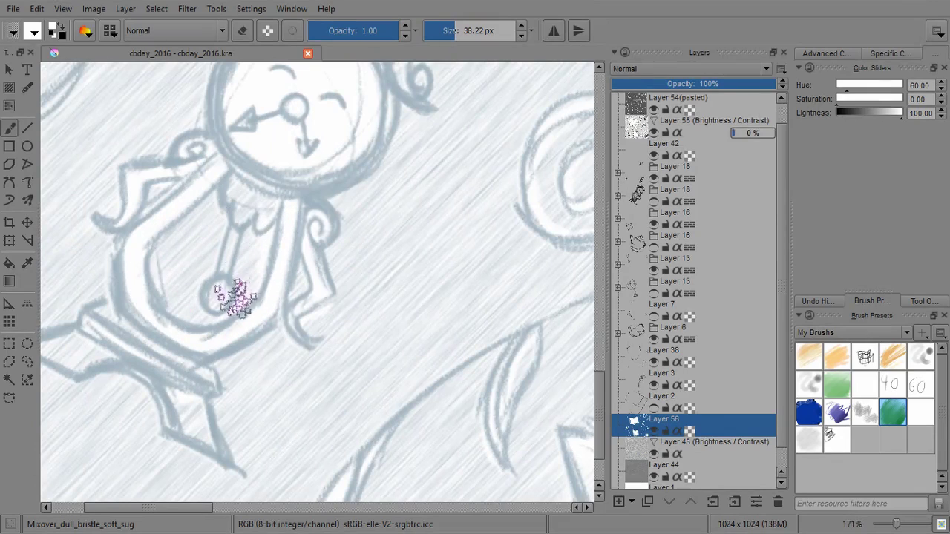
{"action": "scroll", "coordinate": [401, 297], "scroll_direction": "down", "scroll_amount": 6}
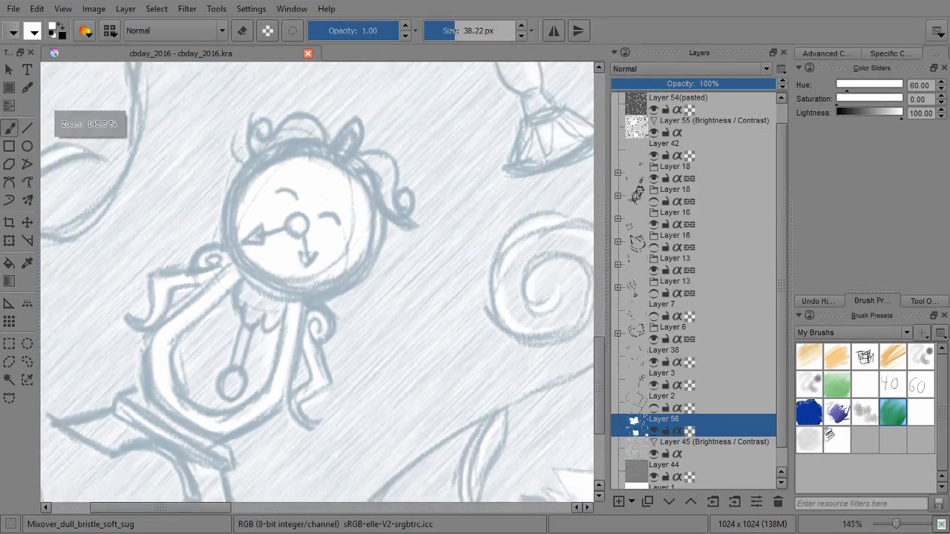
{"action": "key", "text": "2"}
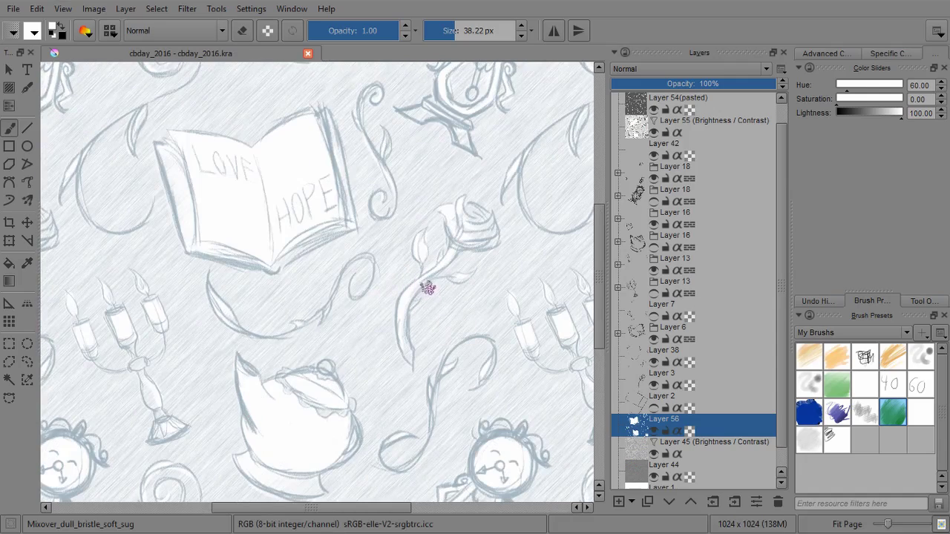
{"action": "scroll", "coordinate": [427, 286], "scroll_direction": "down", "scroll_amount": 4}
{"action": "left_click_drag", "start_coordinate": [446, 320], "coordinate": [482, 296]}
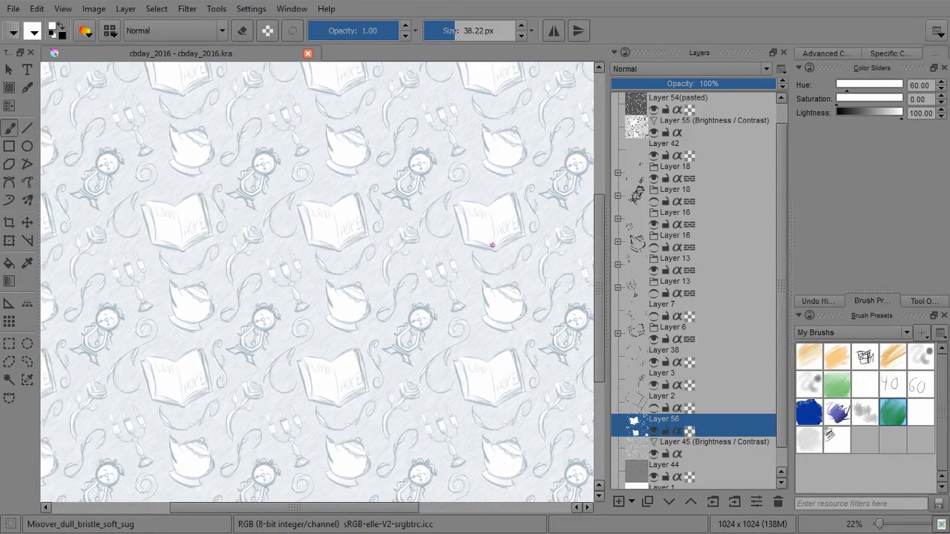
{"action": "left_click_drag", "start_coordinate": [498, 259], "coordinate": [472, 245]}
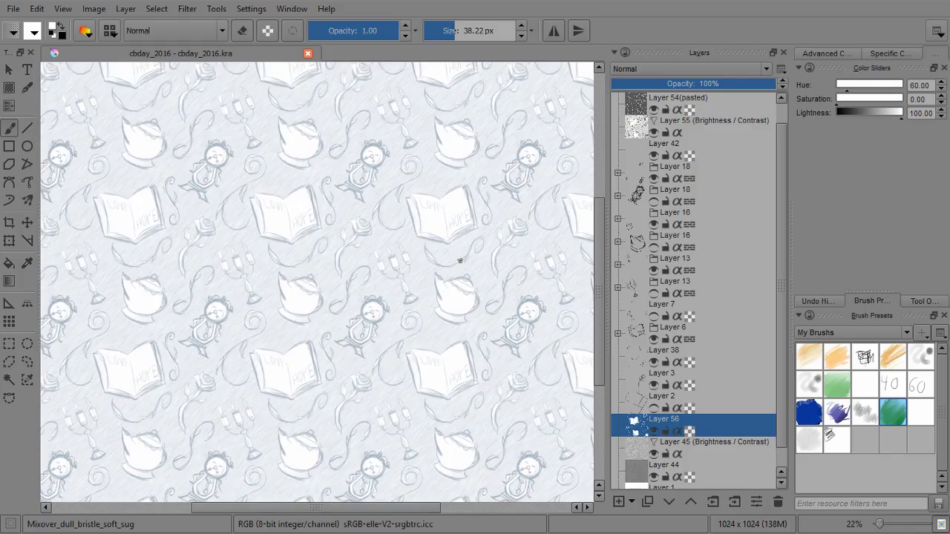